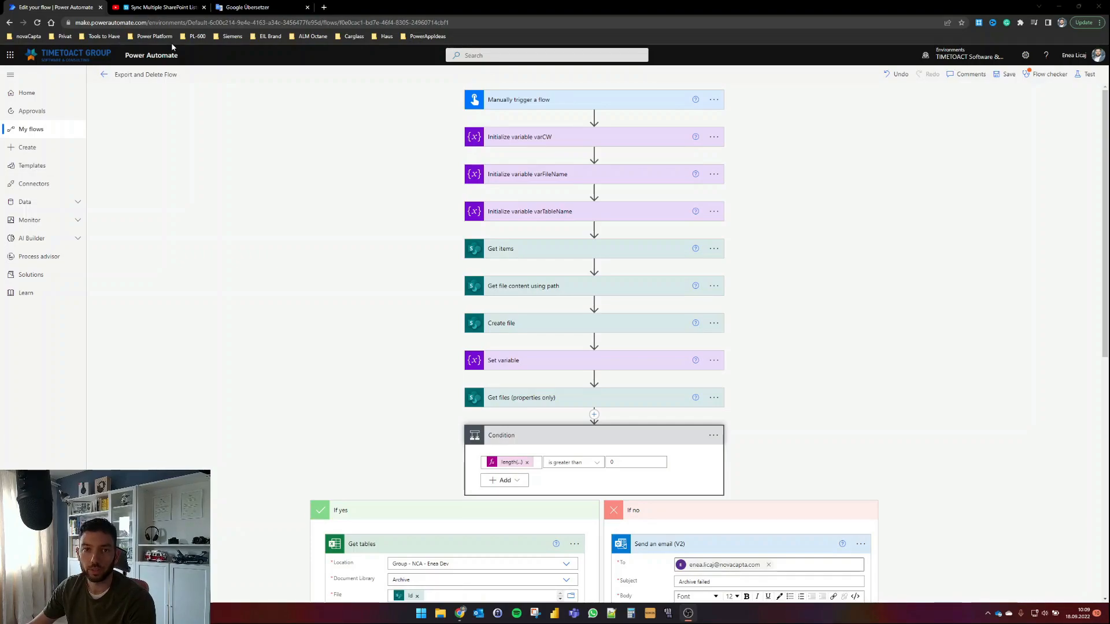
# Step: Find the viewer's German YouTube comment asking for weekly Excel archives and open its translation
pyautogui.click(163, 7)
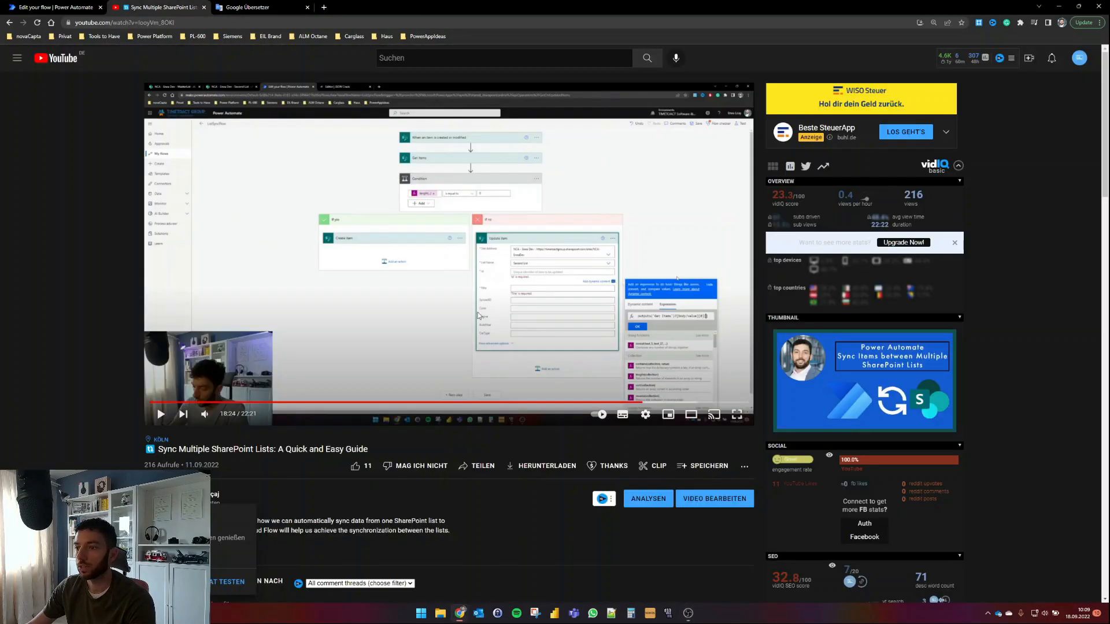
pyautogui.scroll(-3, 373, 354)
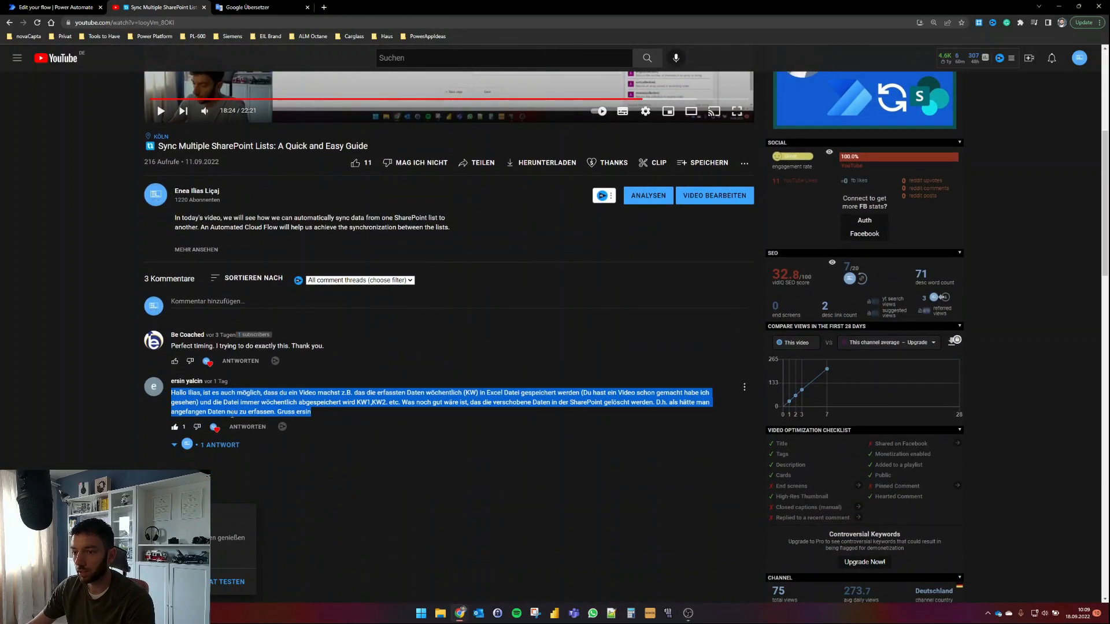
pyautogui.click(179, 393)
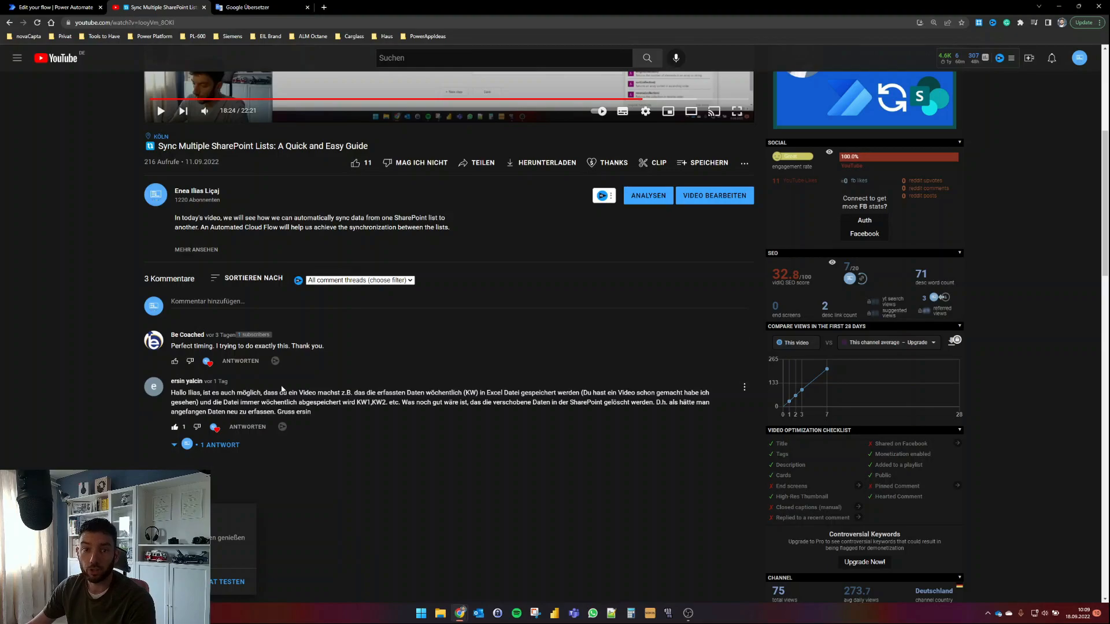
pyautogui.click(255, 7)
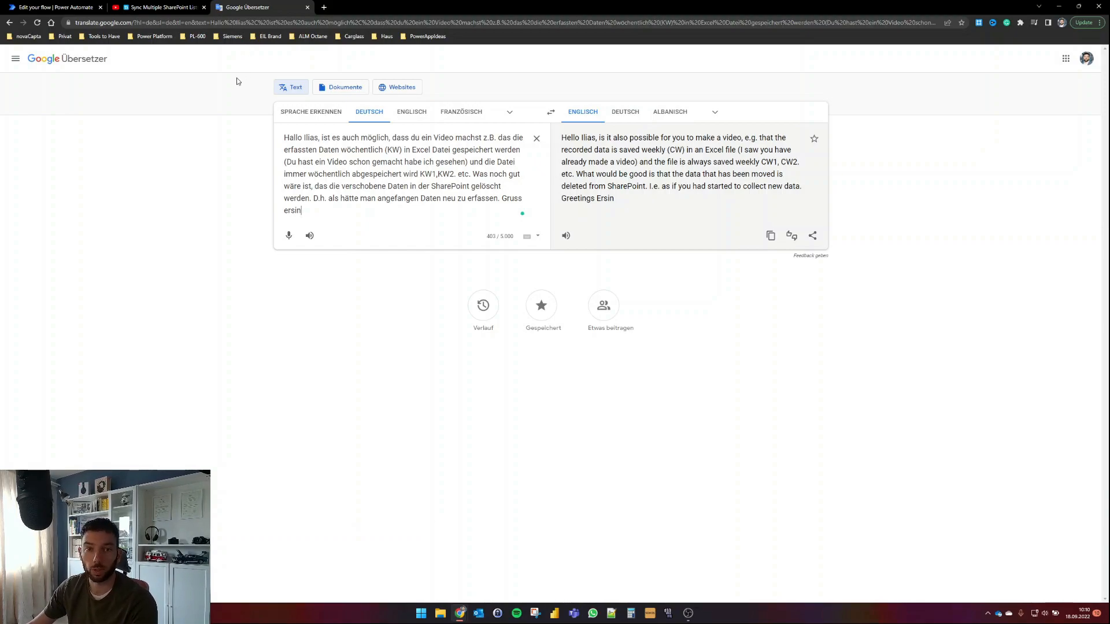
# Step: After reading the English translation, return to the 'Export and Delete Flow' editor
pyautogui.click(92, 8)
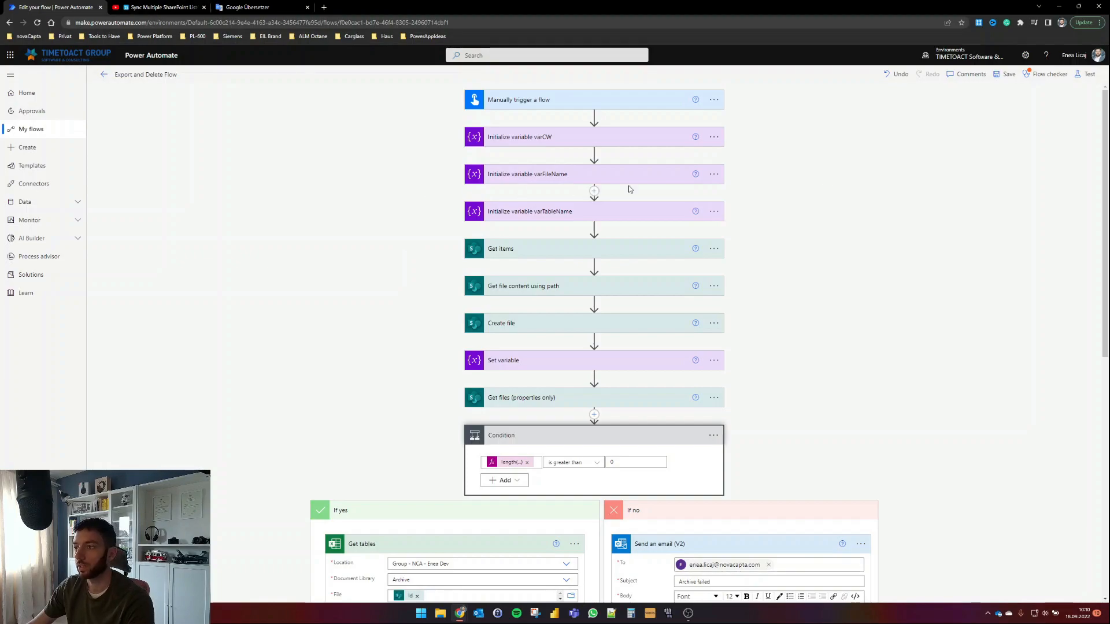
# Step: Look over the Device-Order-Data list on the SharePoint site
pyautogui.hotkey('alt', 'Tab')
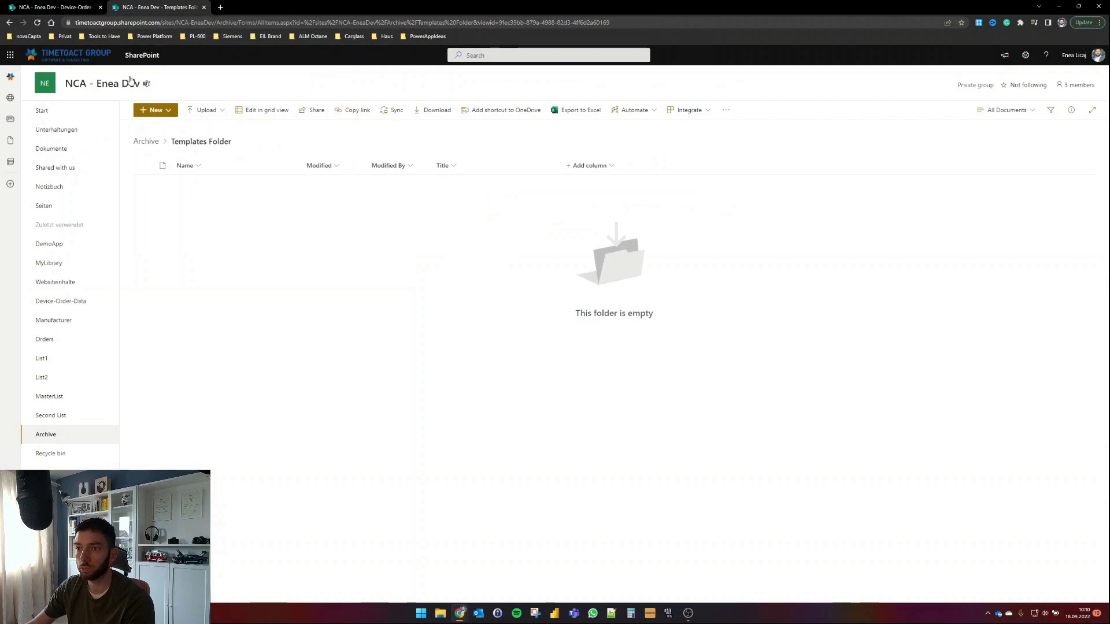
pyautogui.click(74, 307)
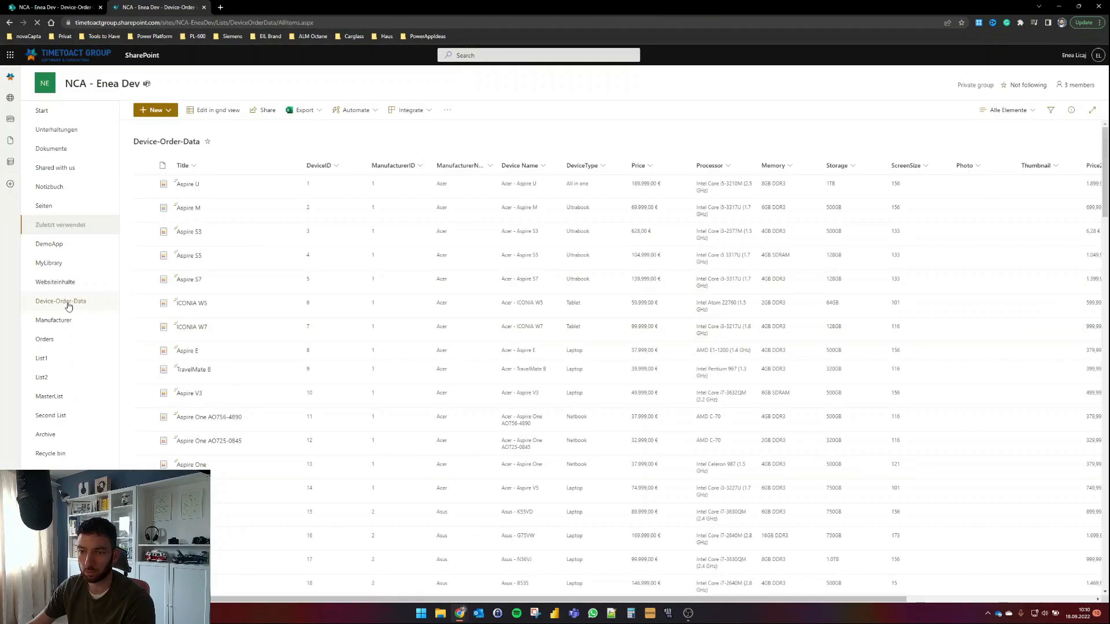
pyautogui.scroll(-2, 257, 206)
pyautogui.scroll(2, 256, 206)
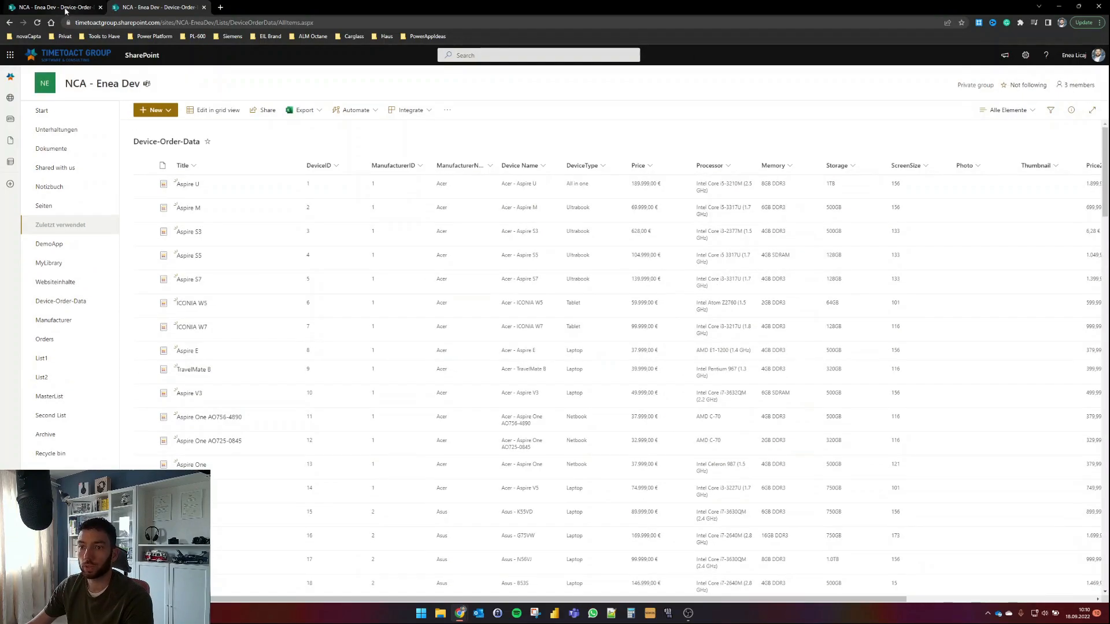
pyautogui.click(203, 7)
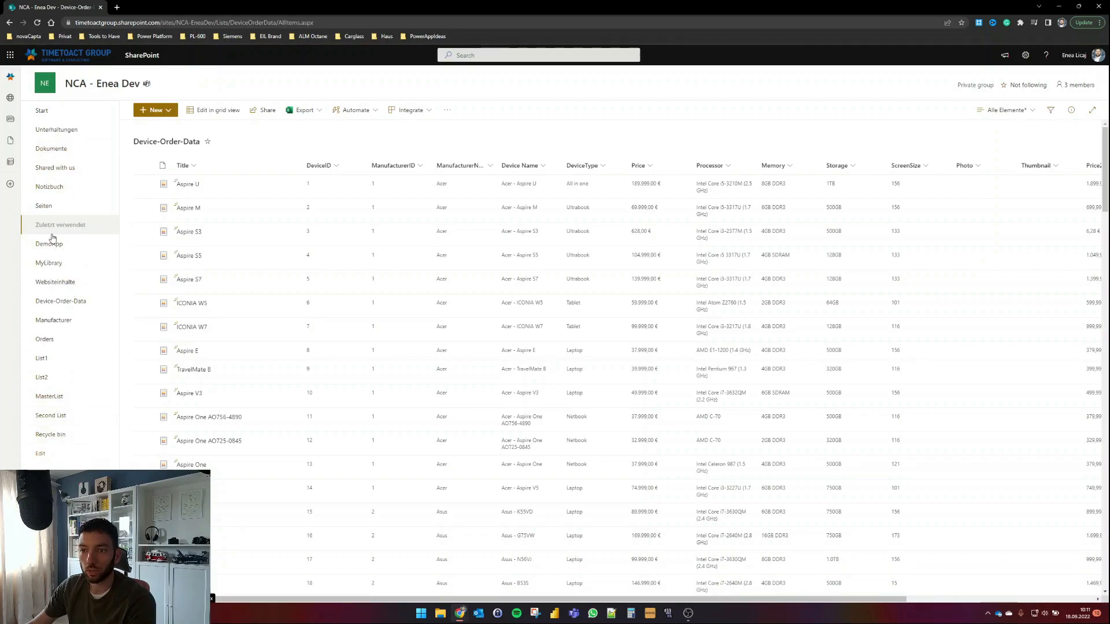
# Step: Open Archive_Template.xlsx from Site contents > Archive > Templates Folder
pyautogui.click(63, 284)
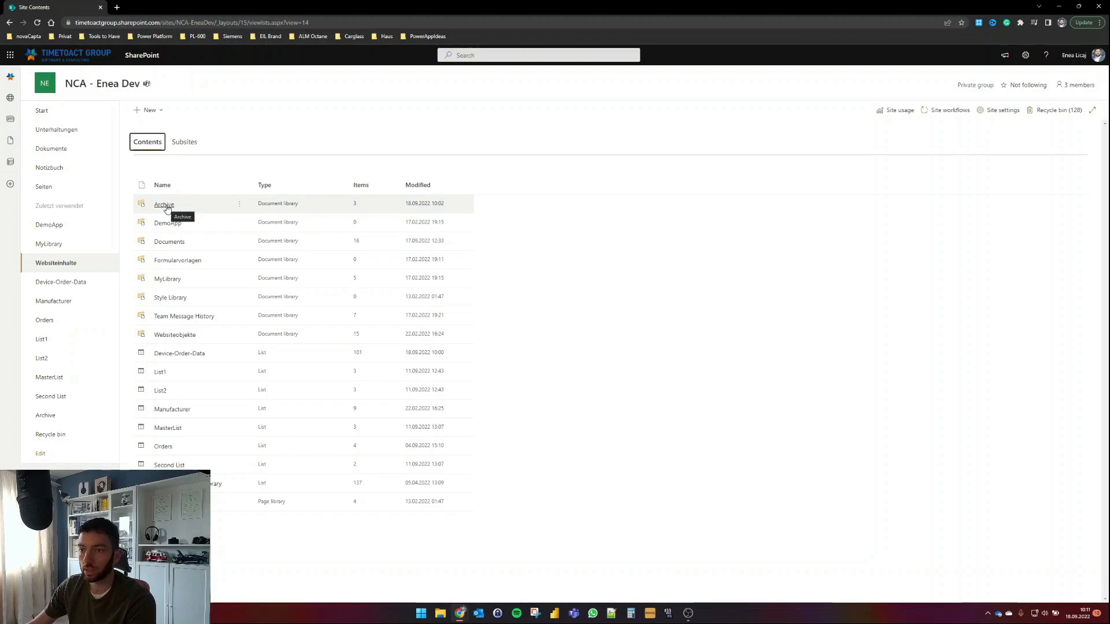
pyautogui.click(151, 110)
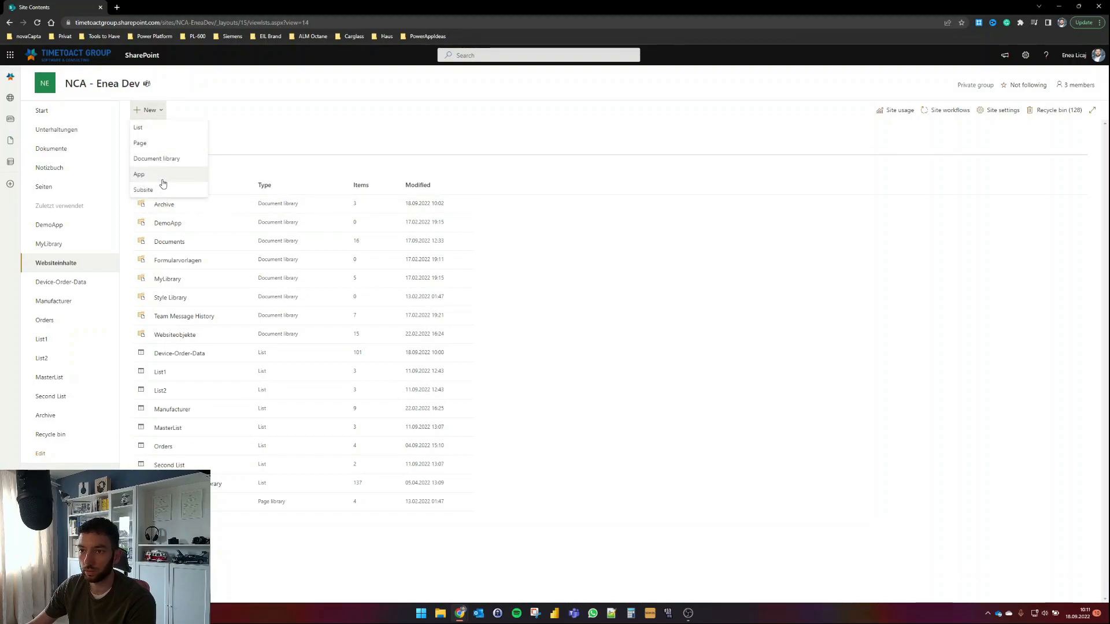
pyautogui.click(253, 141)
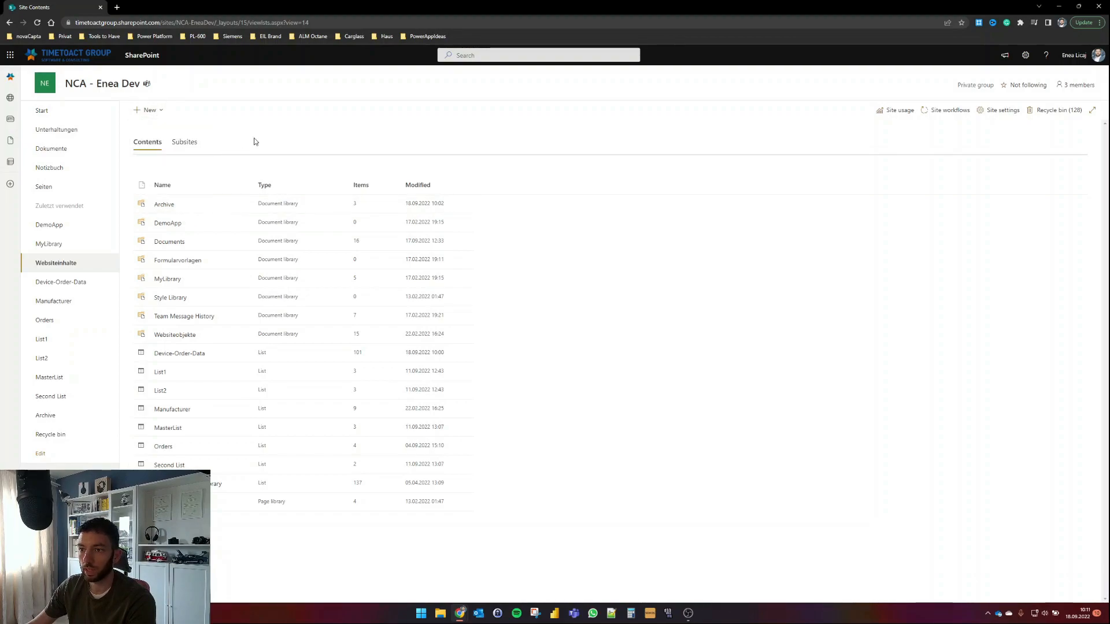
pyautogui.click(164, 205)
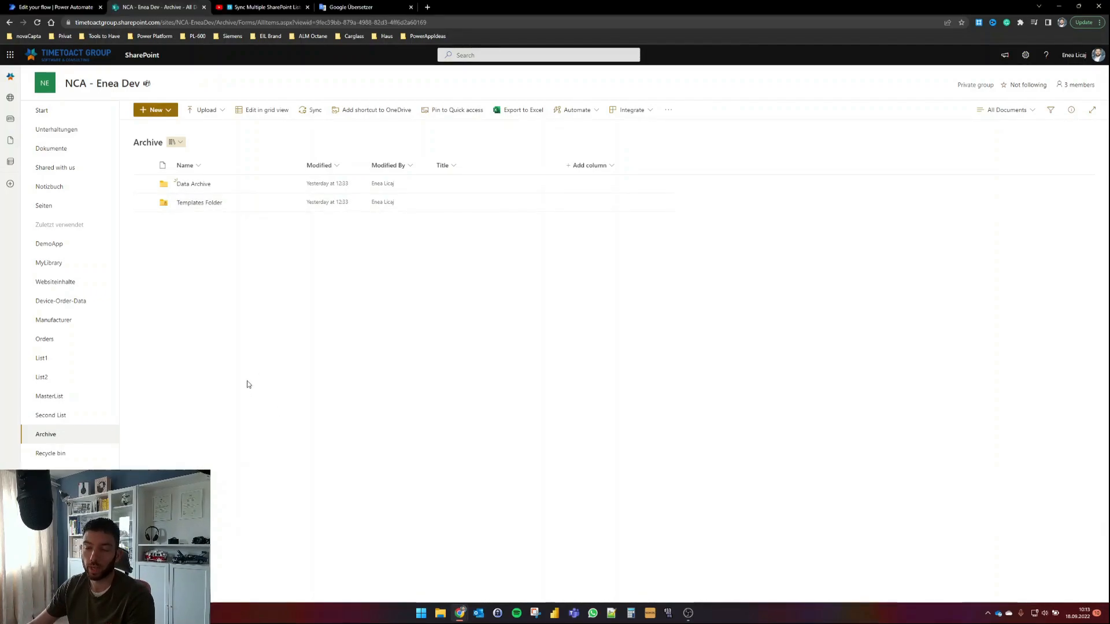
pyautogui.click(211, 204)
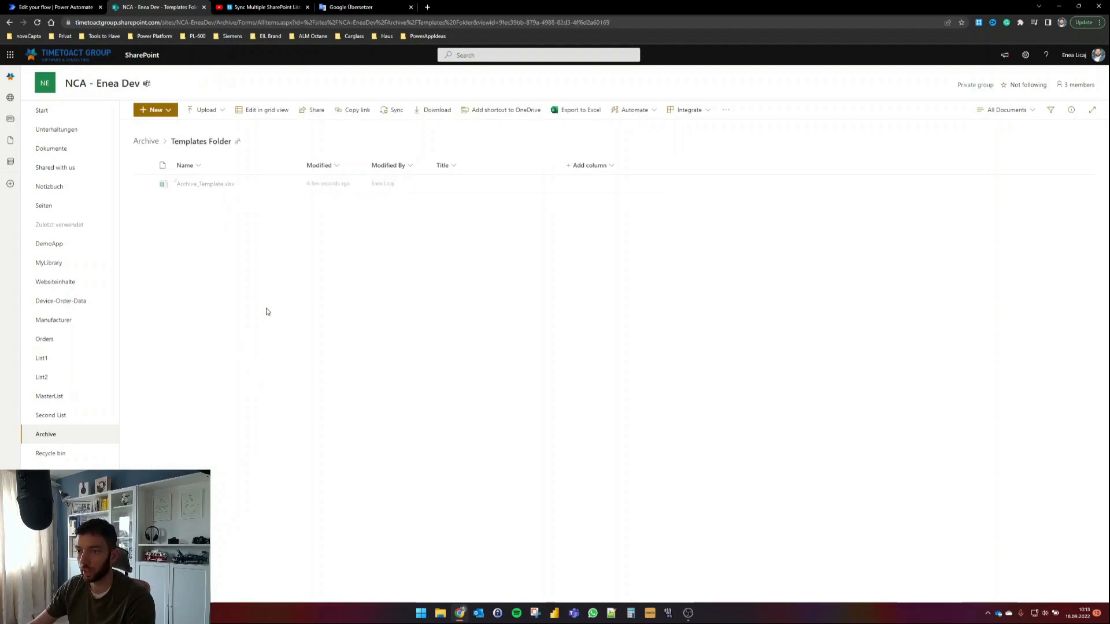
pyautogui.moveTo(203, 186)
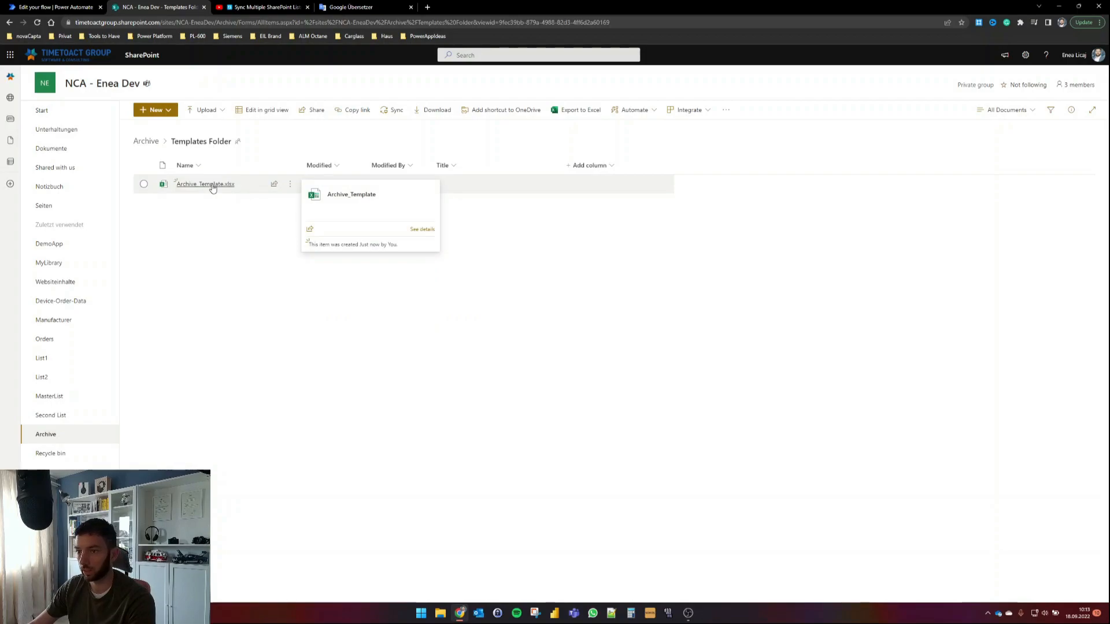
pyautogui.click(212, 186)
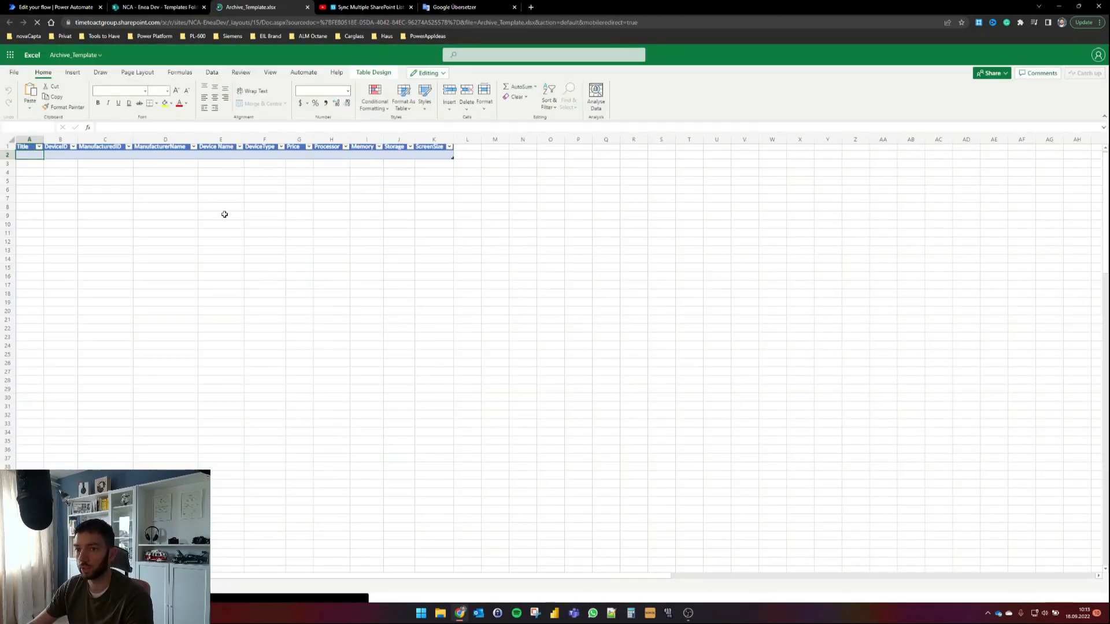
# Step: Check Archive_Template.xlsx's header row (DeviceID, Price, Processor), then close the workbook
pyautogui.click(203, 231)
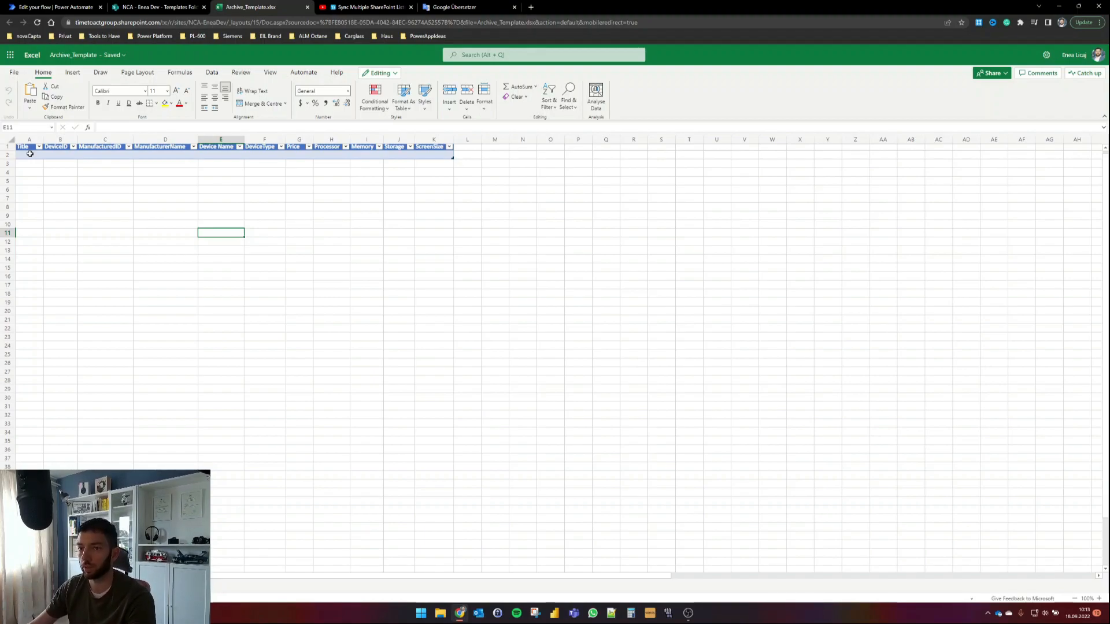
pyautogui.click(307, 8)
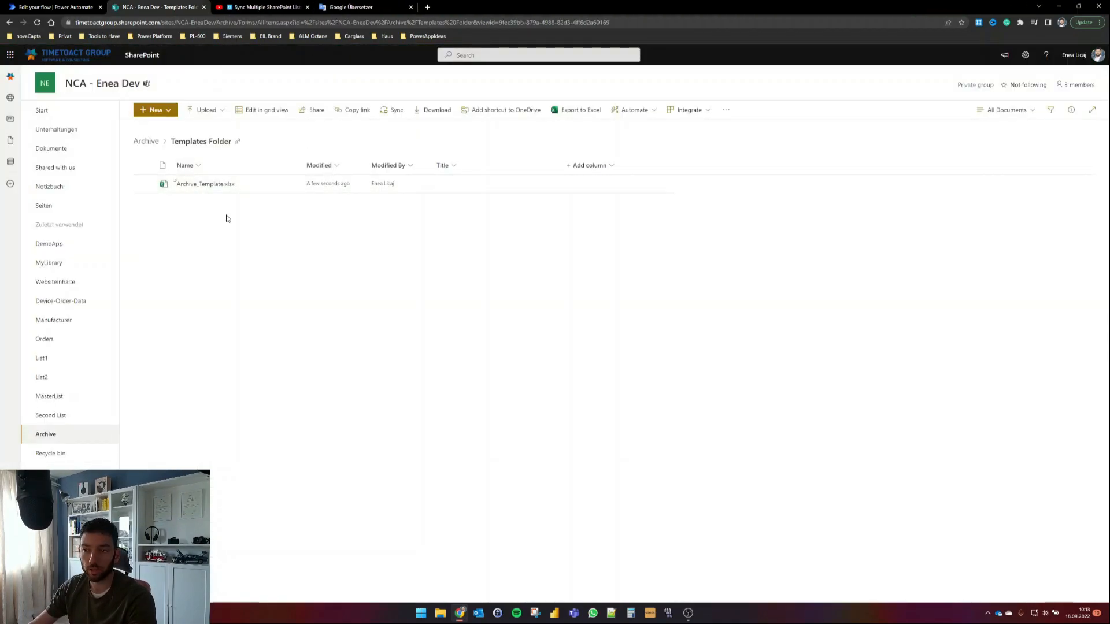
# Step: Confirm the Data Archive folder is empty, then go back to the Archive library
pyautogui.click(155, 148)
pyautogui.click(196, 185)
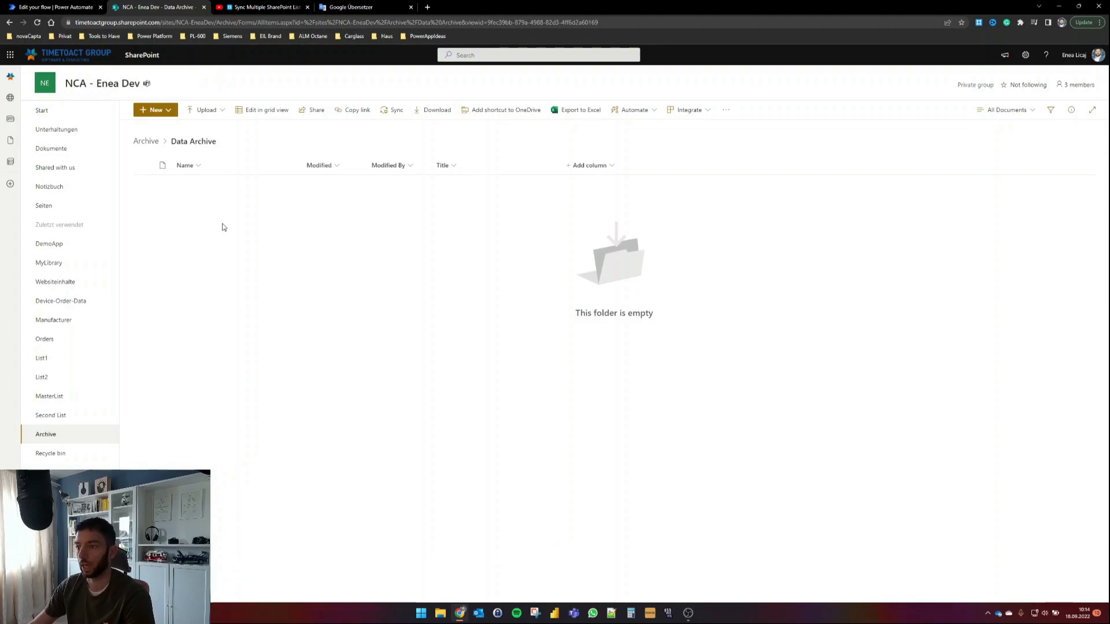
pyautogui.click(152, 144)
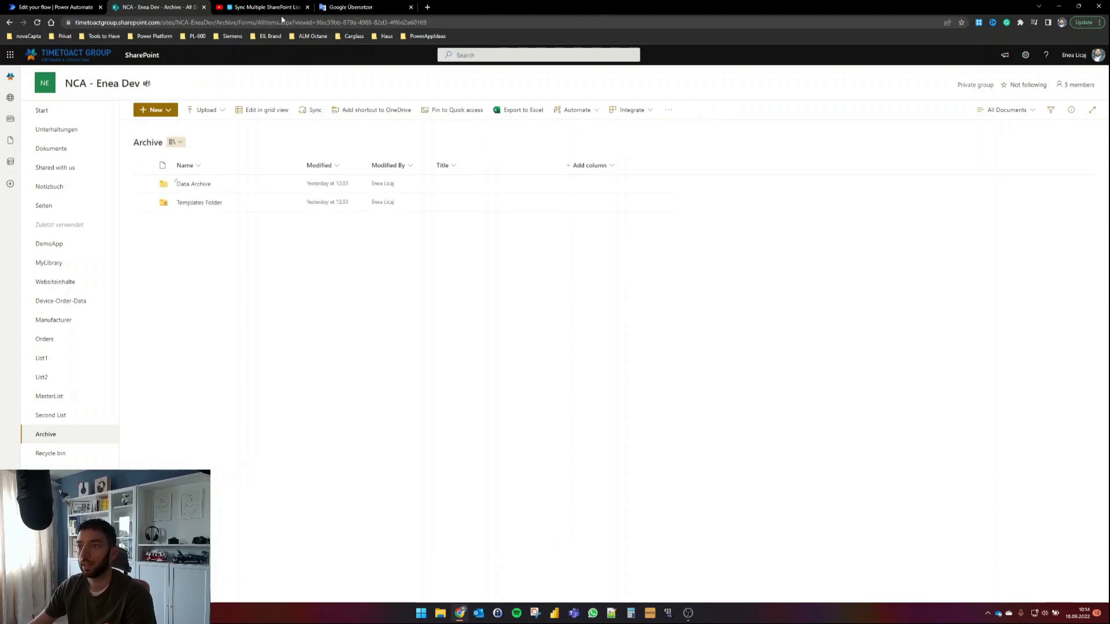
# Step: Save the Export and Delete Flow and start a manual test run
pyautogui.click(56, 9)
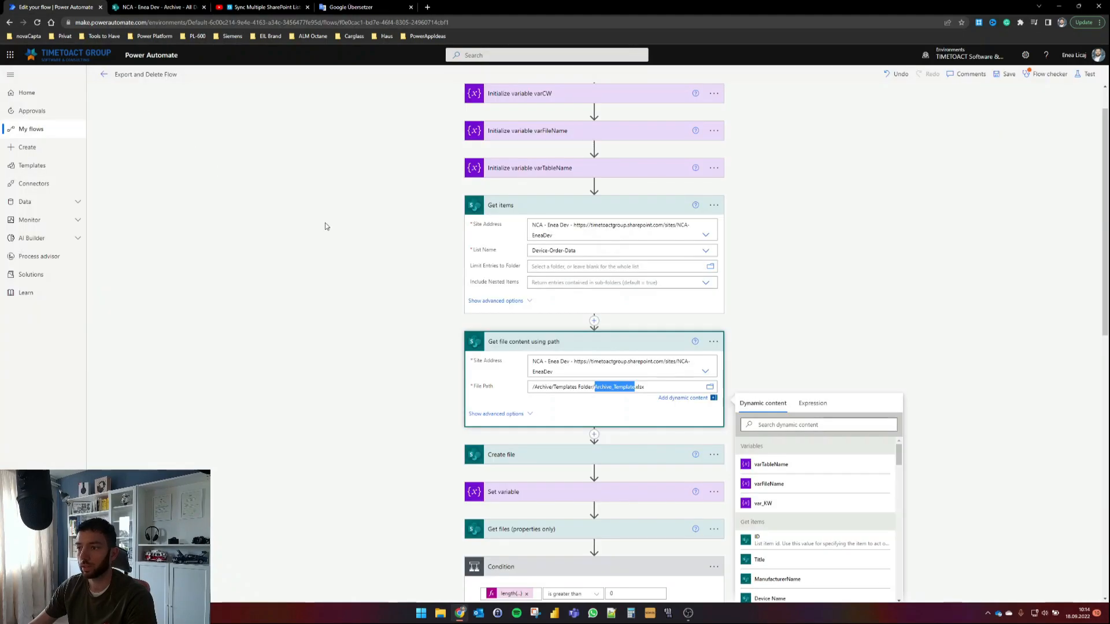
pyautogui.scroll(1, 468, 224)
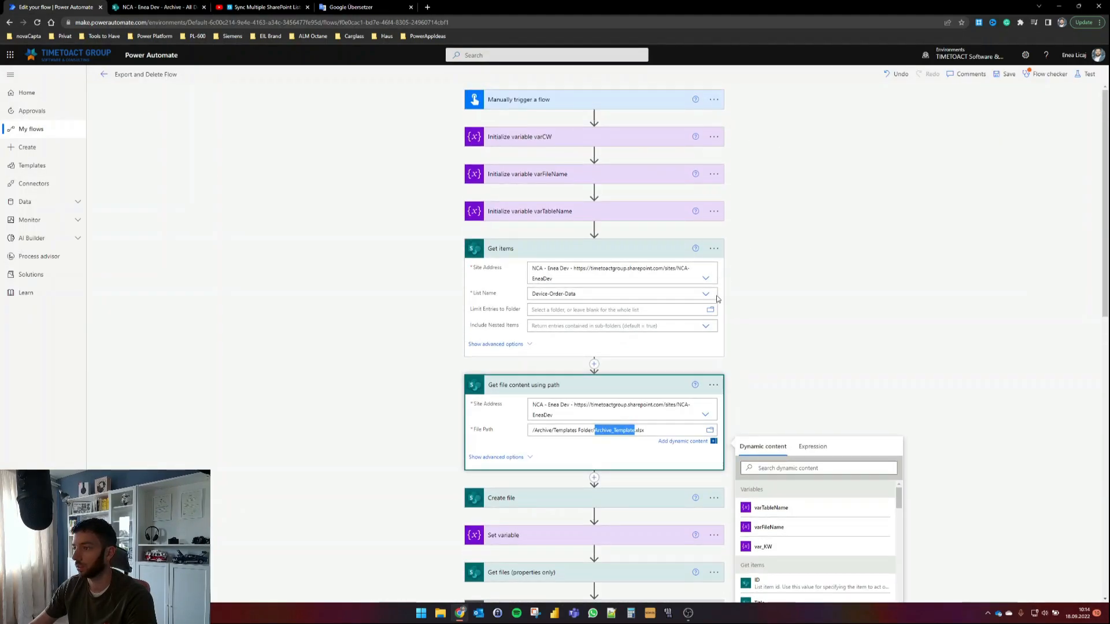
pyautogui.click(1085, 77)
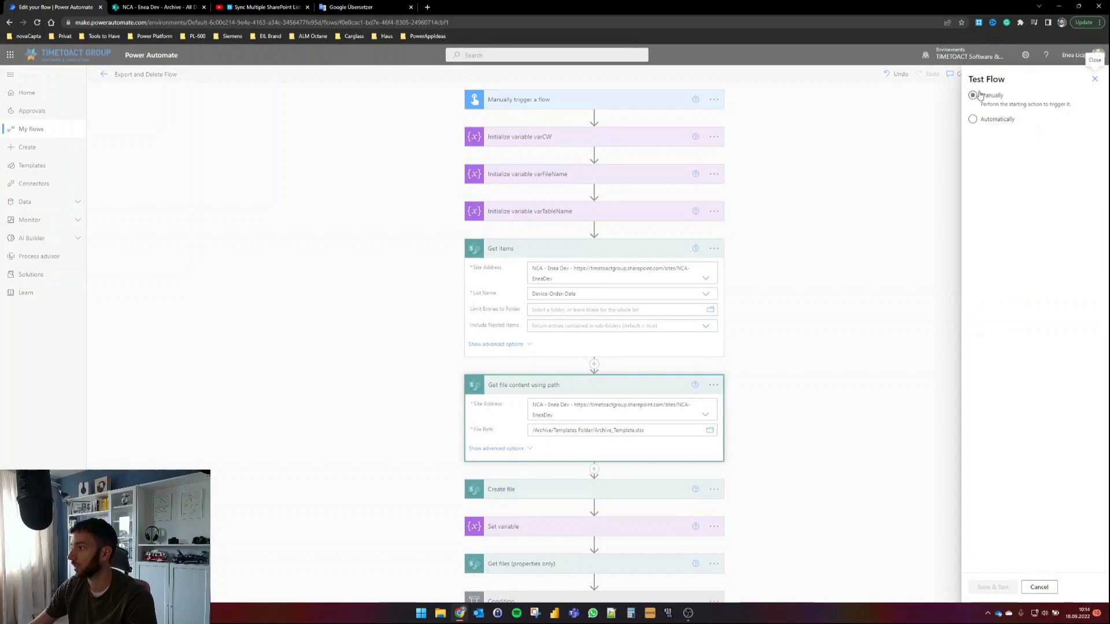
pyautogui.click(1007, 594)
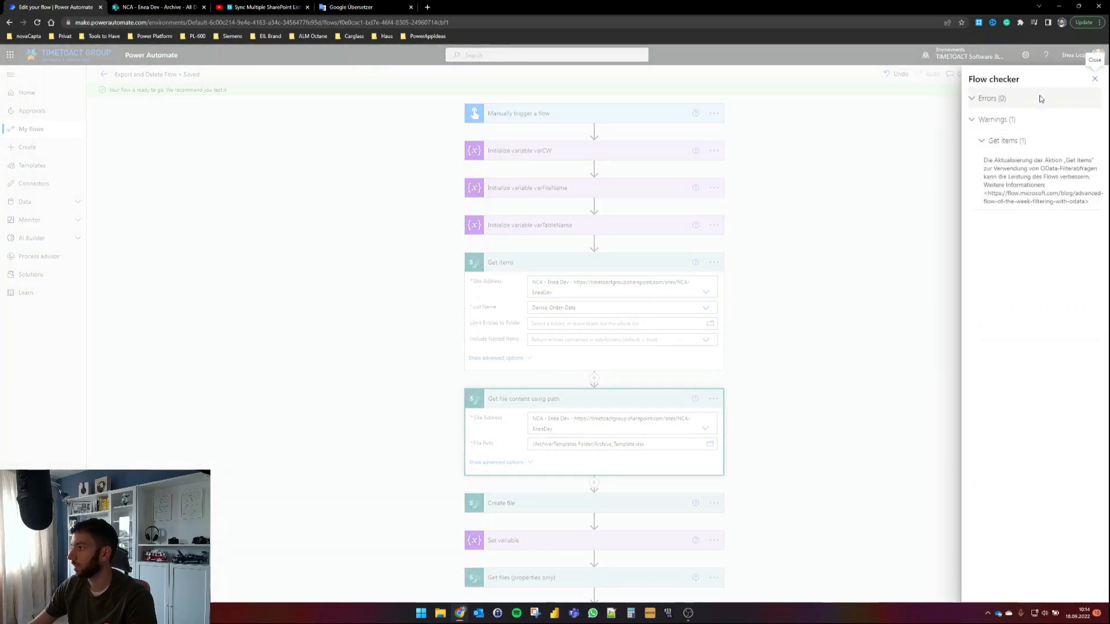
pyautogui.click(1097, 81)
pyautogui.click(988, 587)
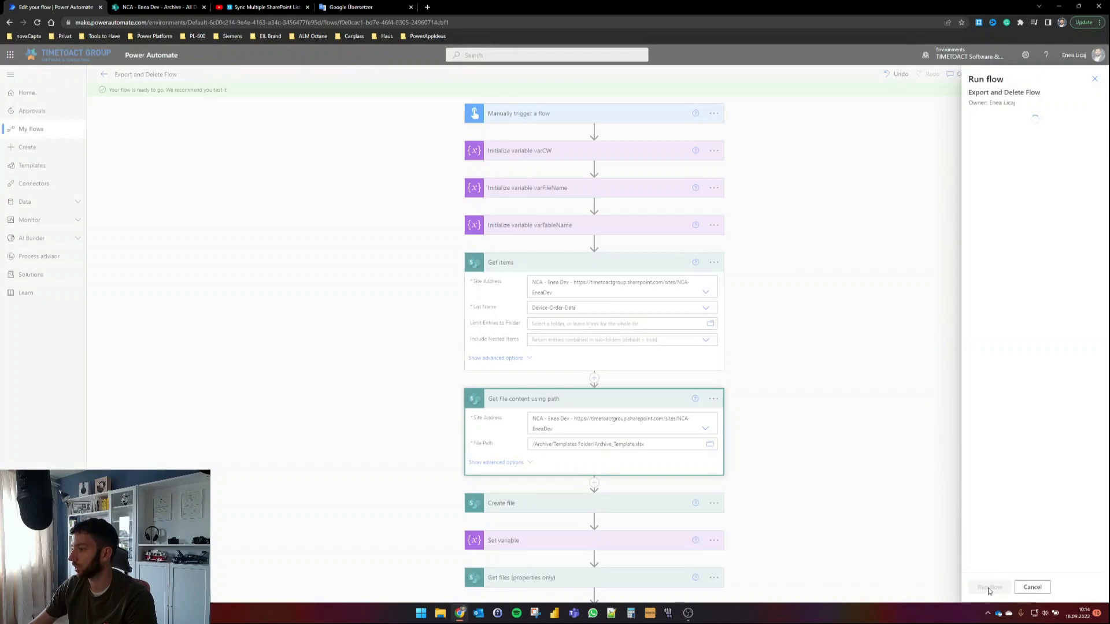
pyautogui.click(992, 587)
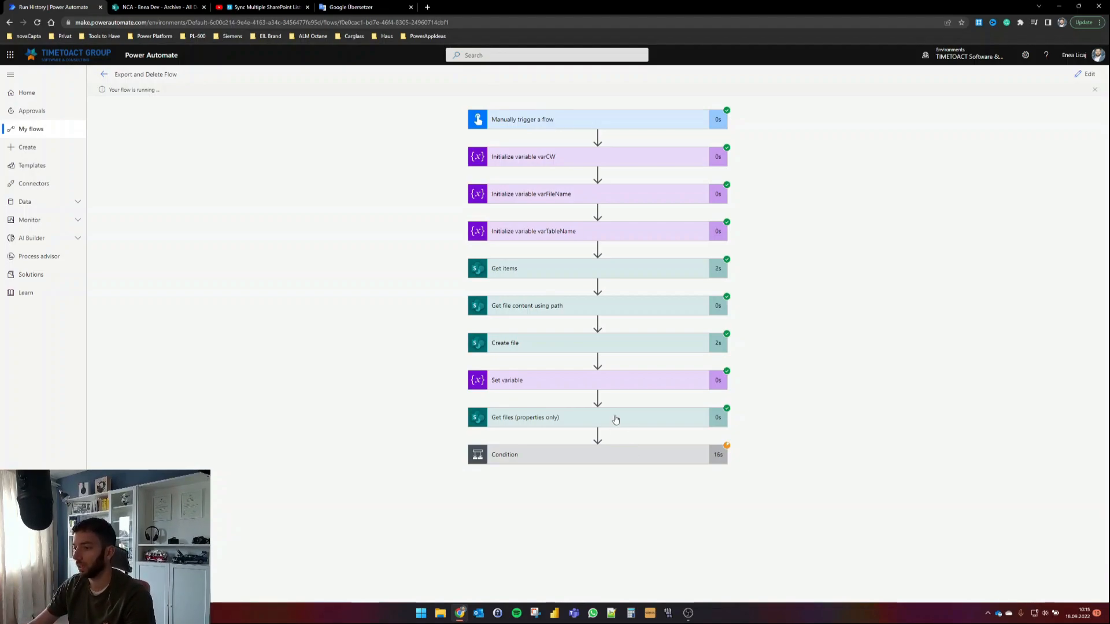
# Step: Verify Daten_KW38.xlsx now exists in Data Archive, then return to the run history
pyautogui.click(173, 7)
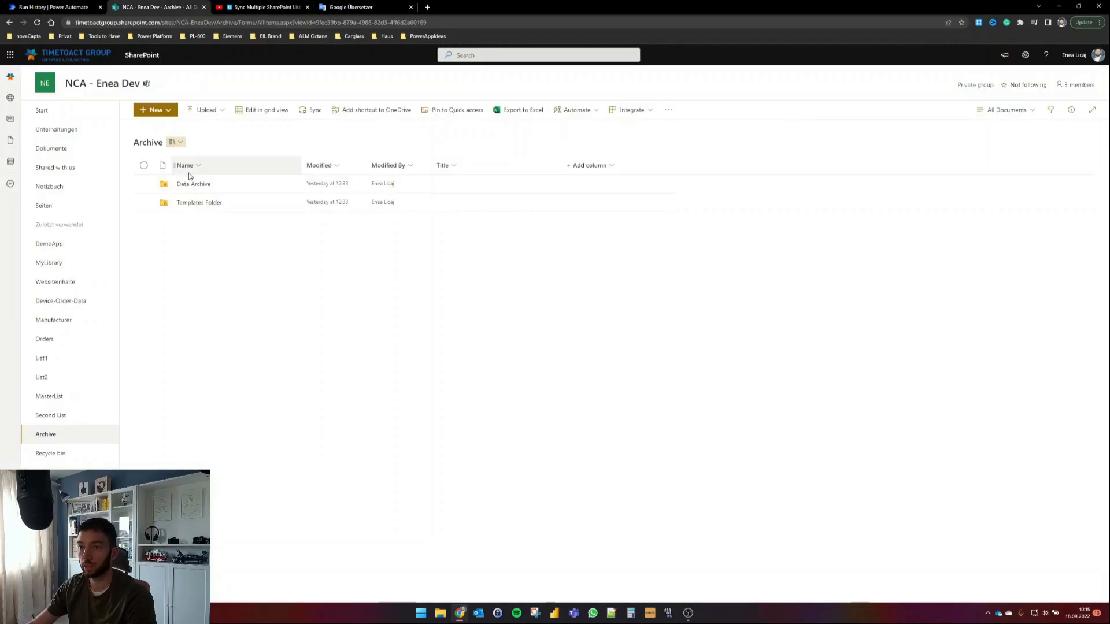
pyautogui.click(200, 189)
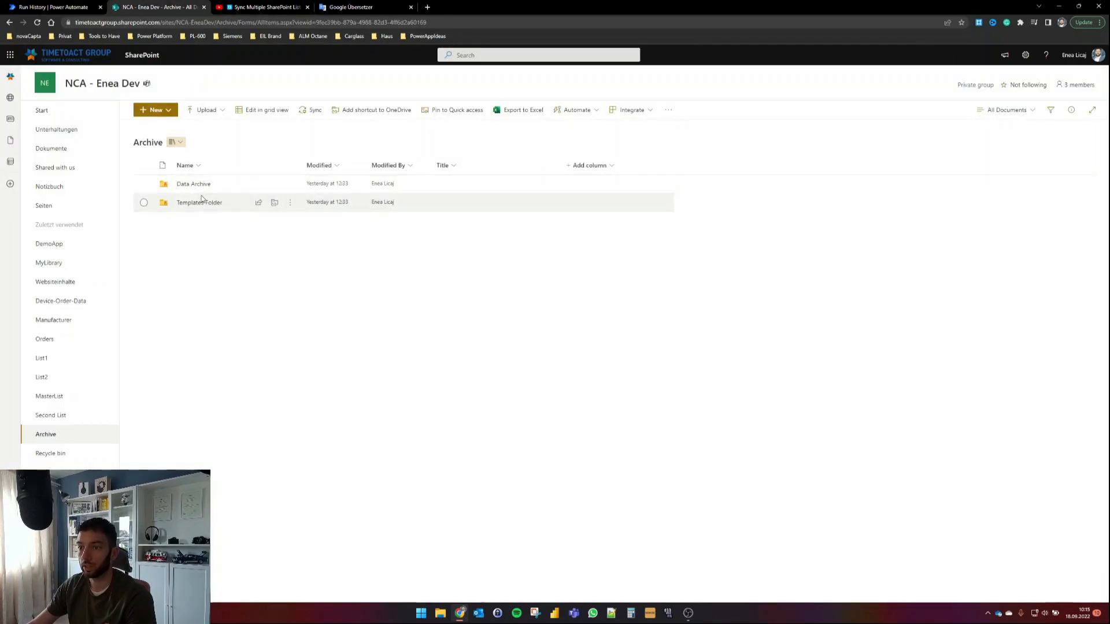
pyautogui.moveTo(195, 190)
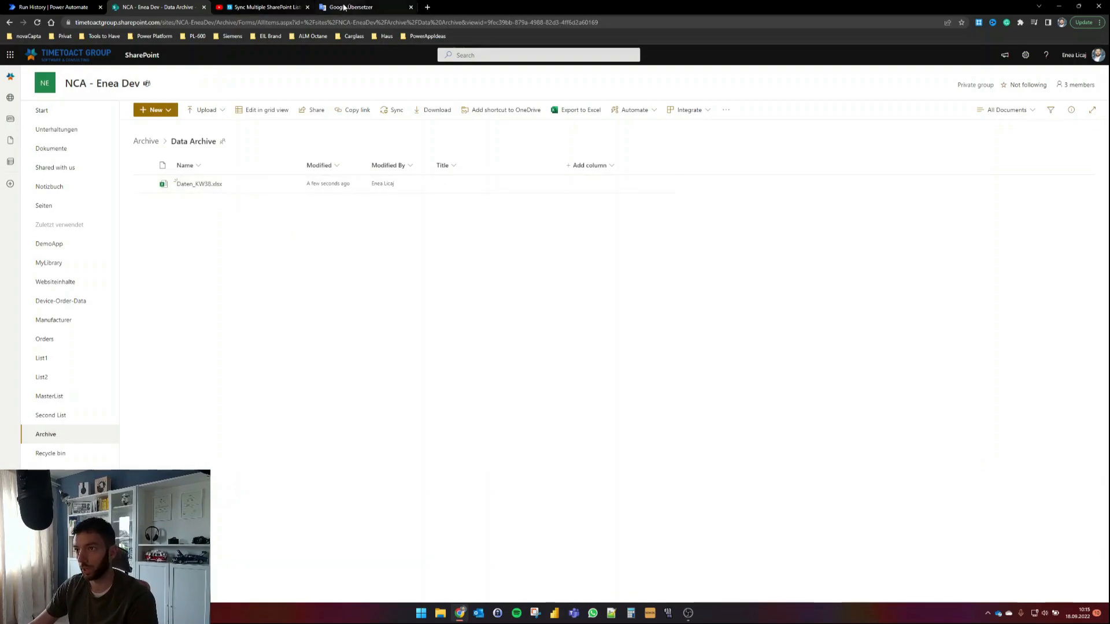
pyautogui.click(81, 7)
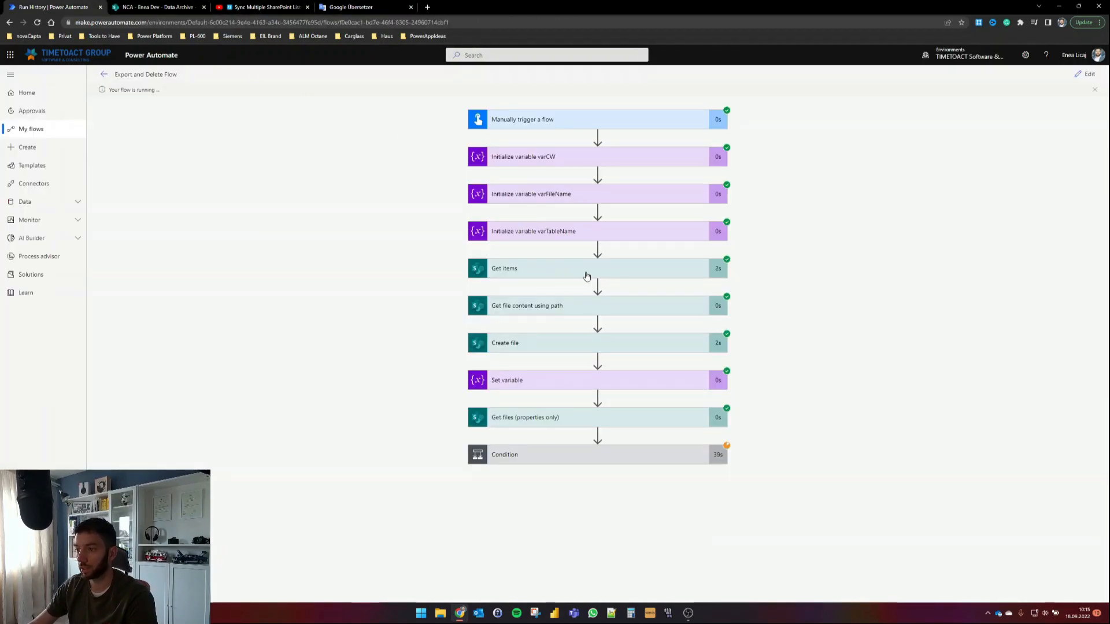
# Step: Expand Condition and the row-adding loop, then open Daten_KW38.xlsx from Data Archive
pyautogui.click(585, 455)
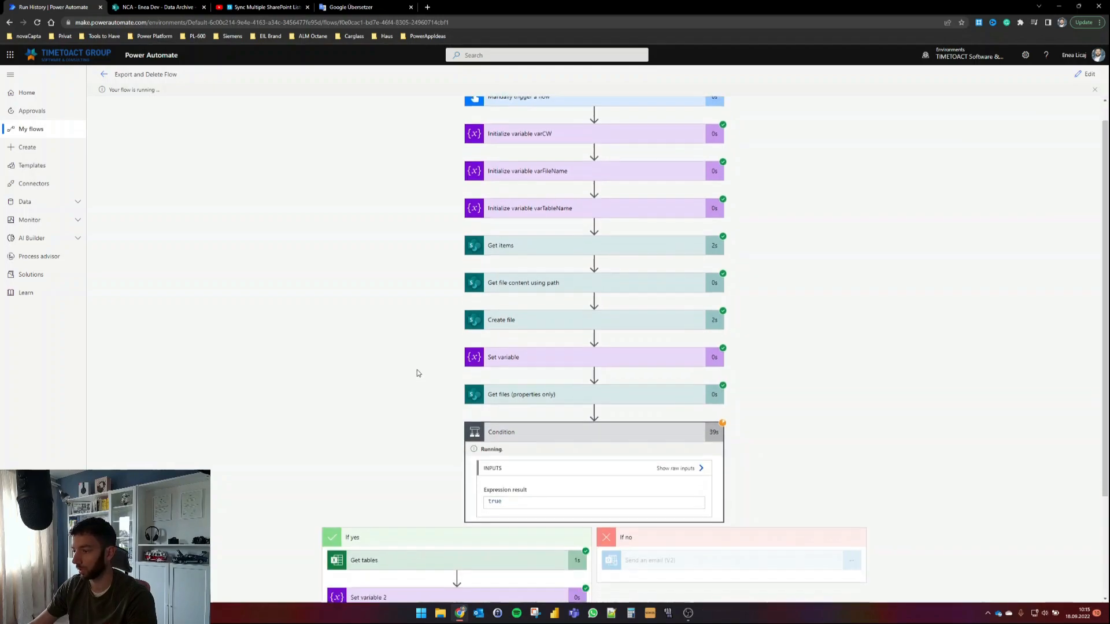
pyautogui.scroll(-3, 417, 370)
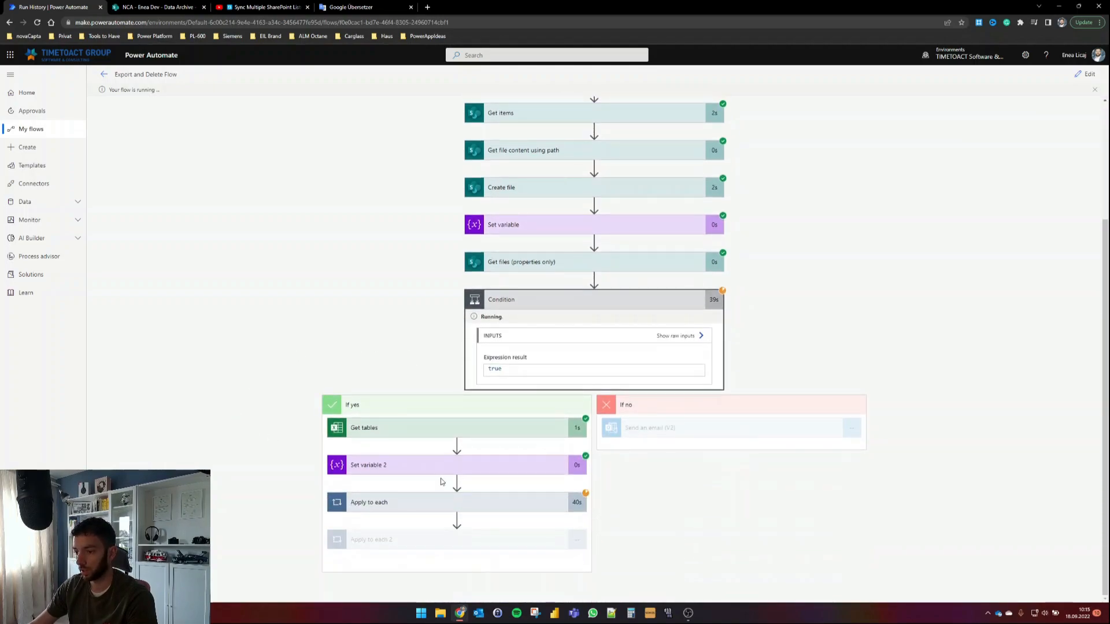
pyautogui.click(429, 506)
pyautogui.scroll(-1, 263, 370)
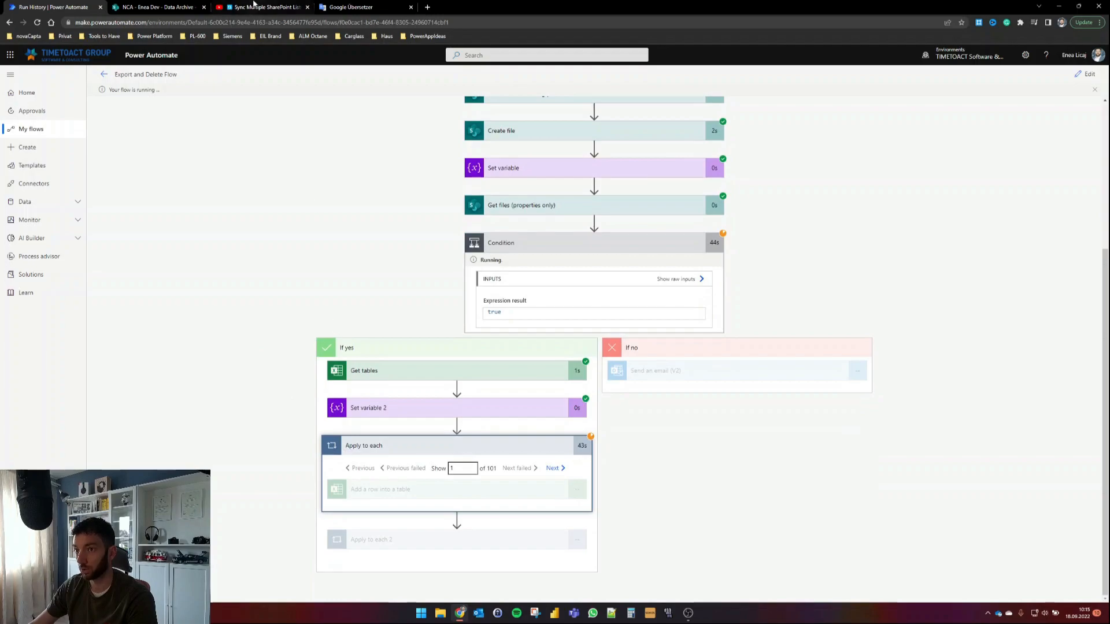
pyautogui.click(153, 6)
pyautogui.click(203, 185)
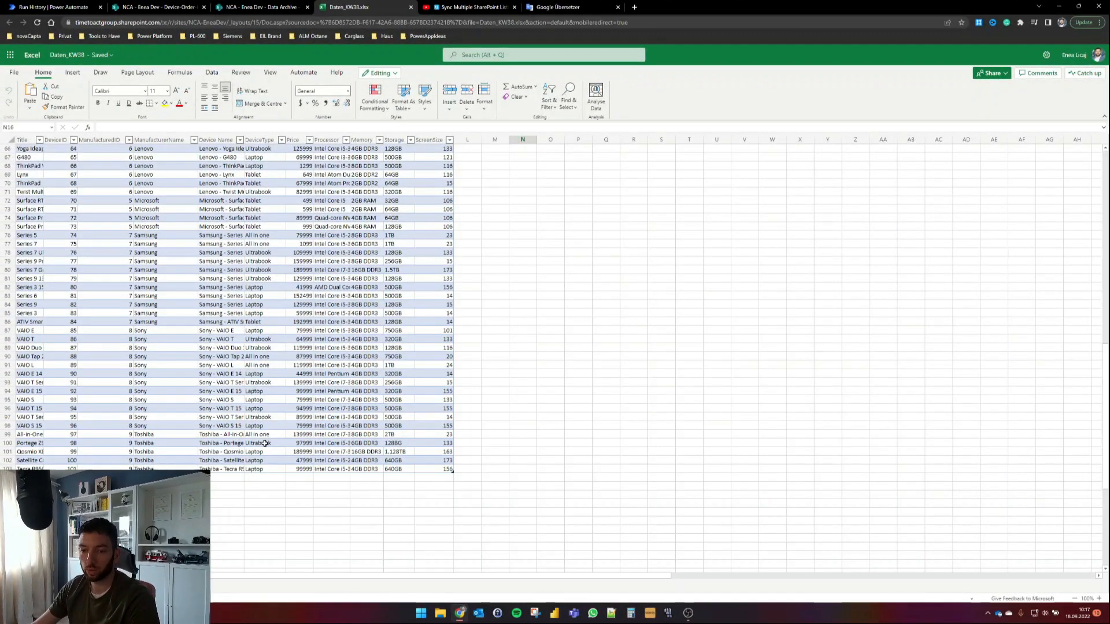
# Step: Expand Apply to each 2 to watch the Delete item loop, then open Device-Order-Data
pyautogui.click(255, 8)
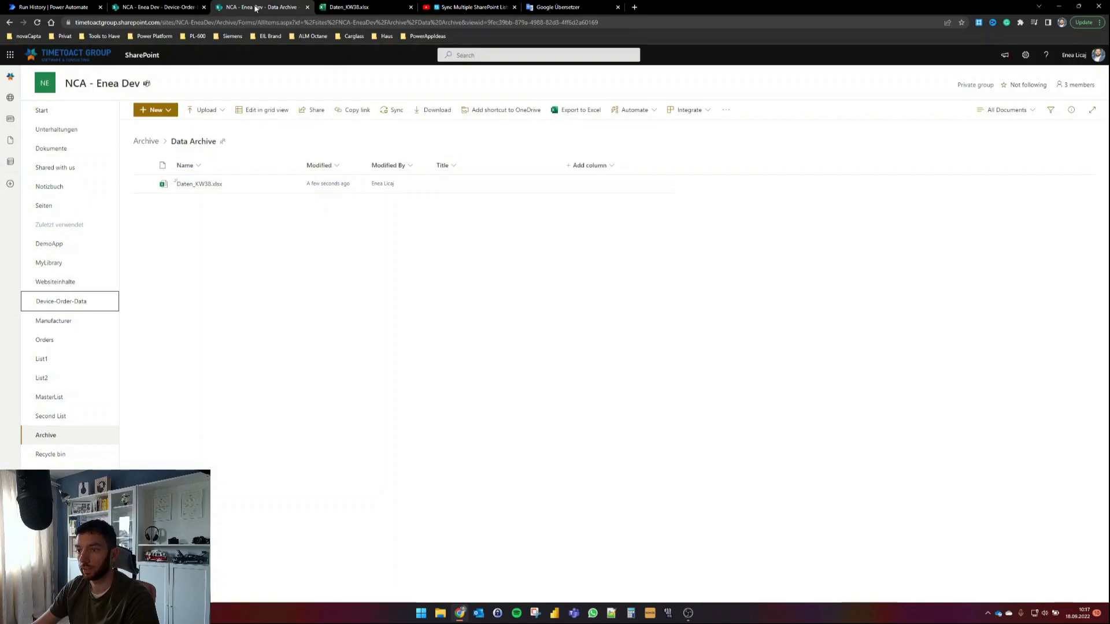
pyautogui.click(40, 8)
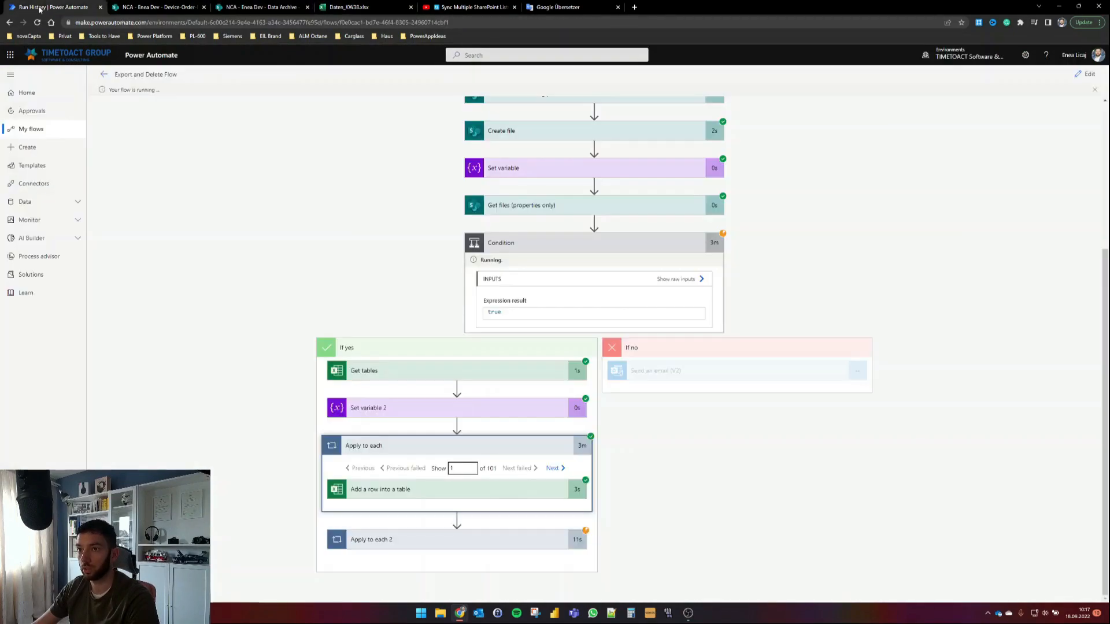
pyautogui.click(454, 544)
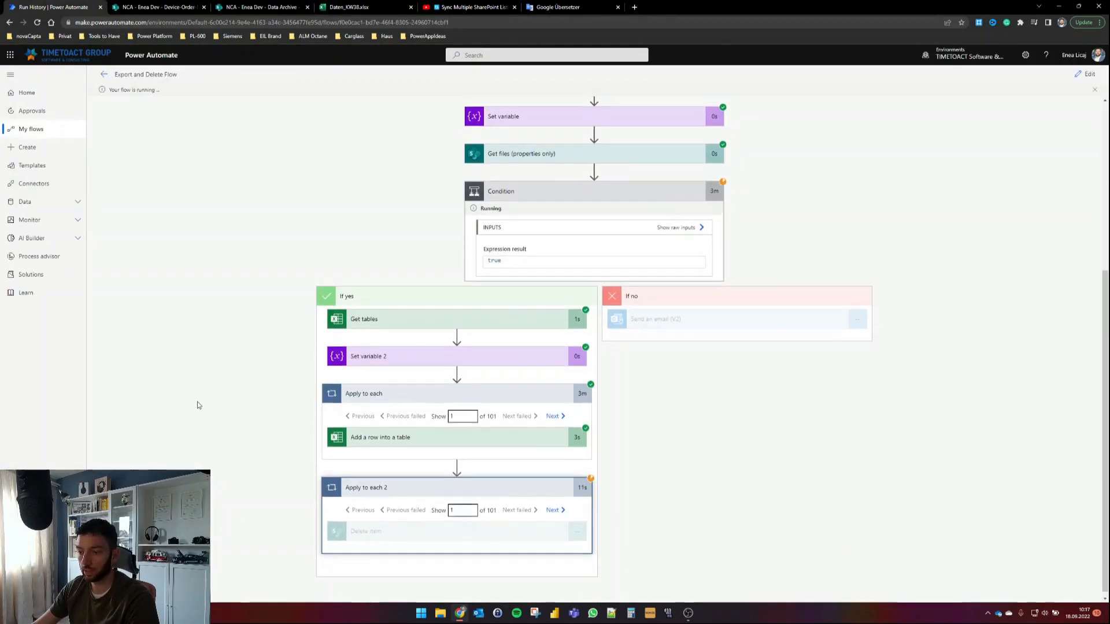
pyautogui.click(173, 7)
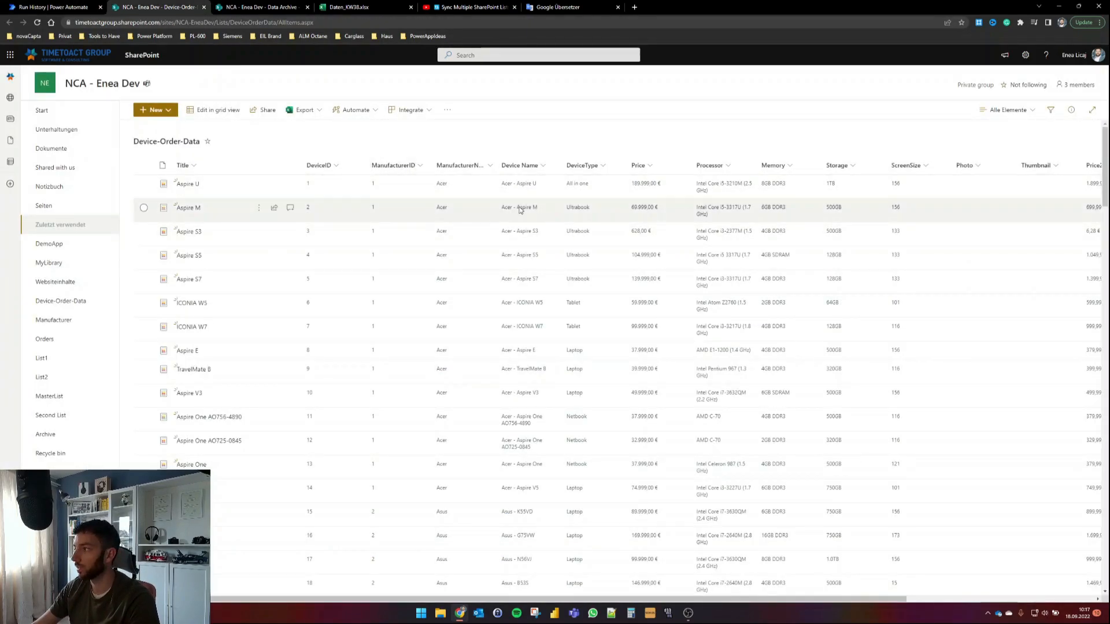
# Step: Select all items and refresh Device-Order-Data to confirm it is empty, then return to Power Automate
pyautogui.click(144, 165)
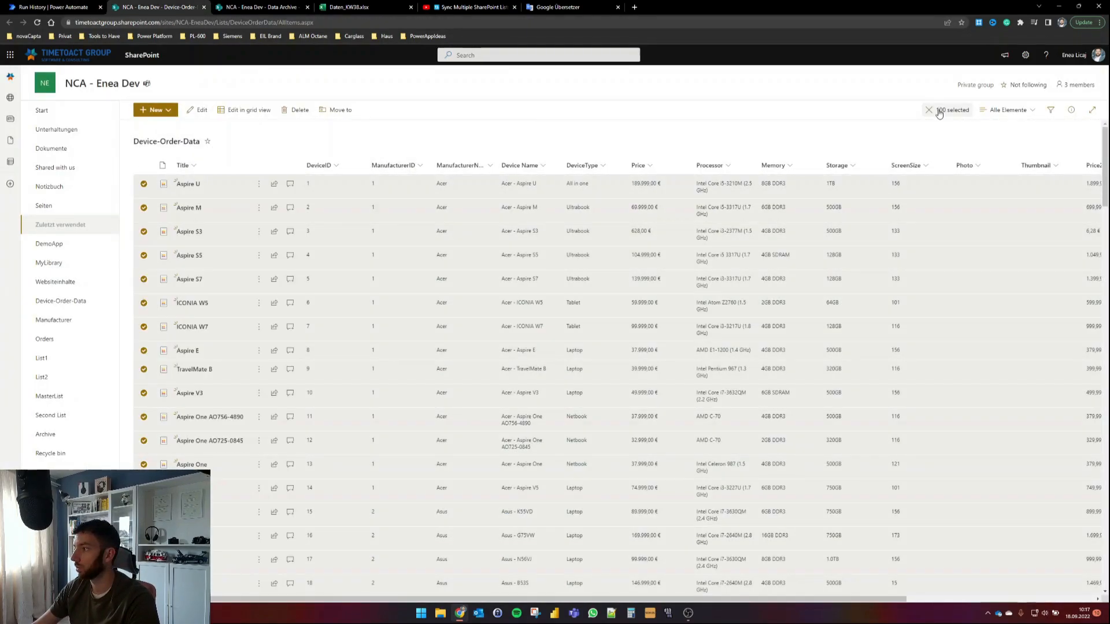
pyautogui.scroll(-20, 503, 279)
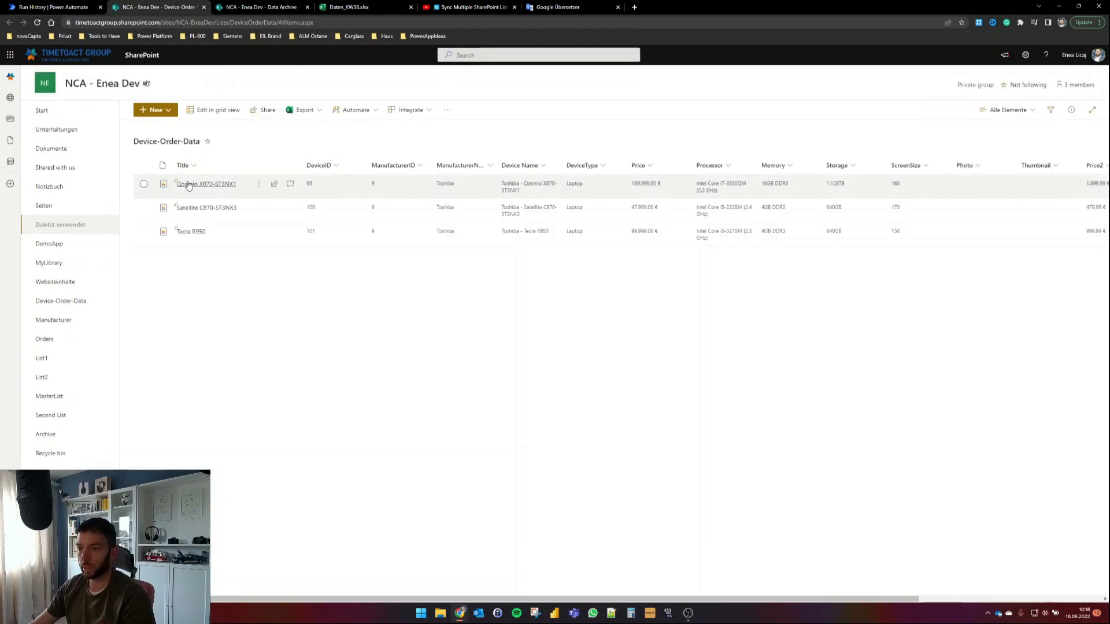
pyautogui.click(40, 22)
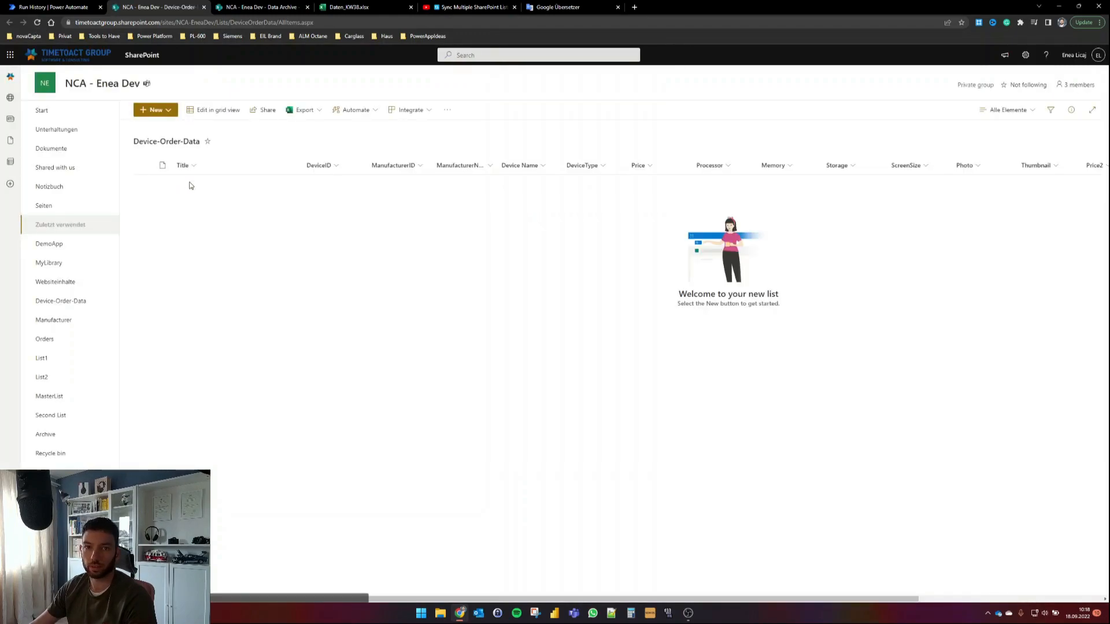
pyautogui.click(55, 7)
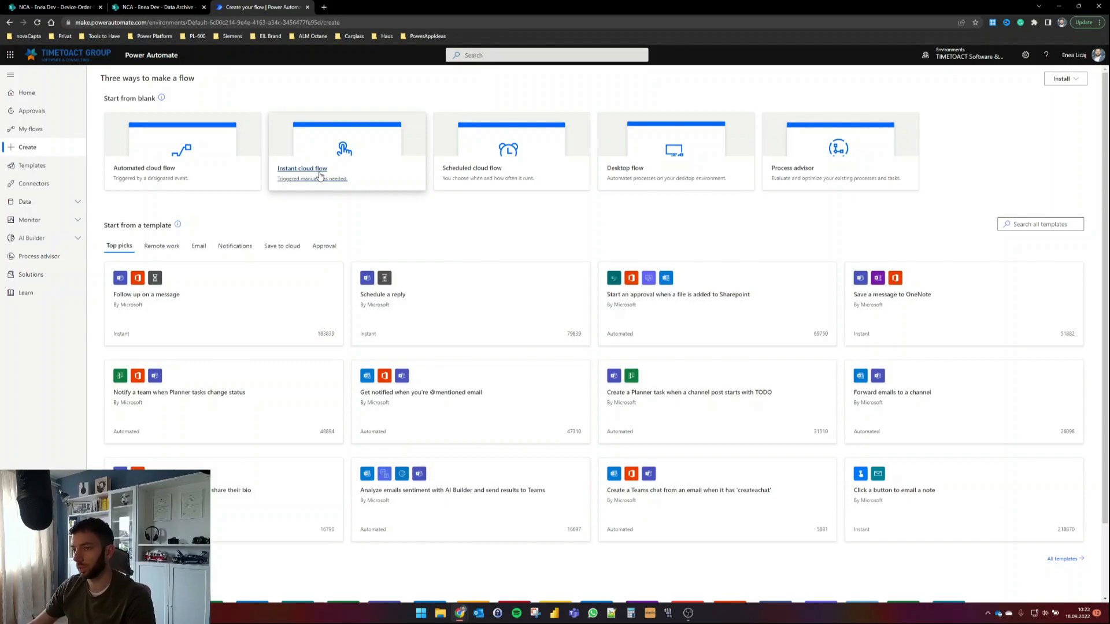
# Step: Create the instant cloud flow SP_to_Excel_Flow with a manual trigger, then search for variable actions
pyautogui.click(319, 174)
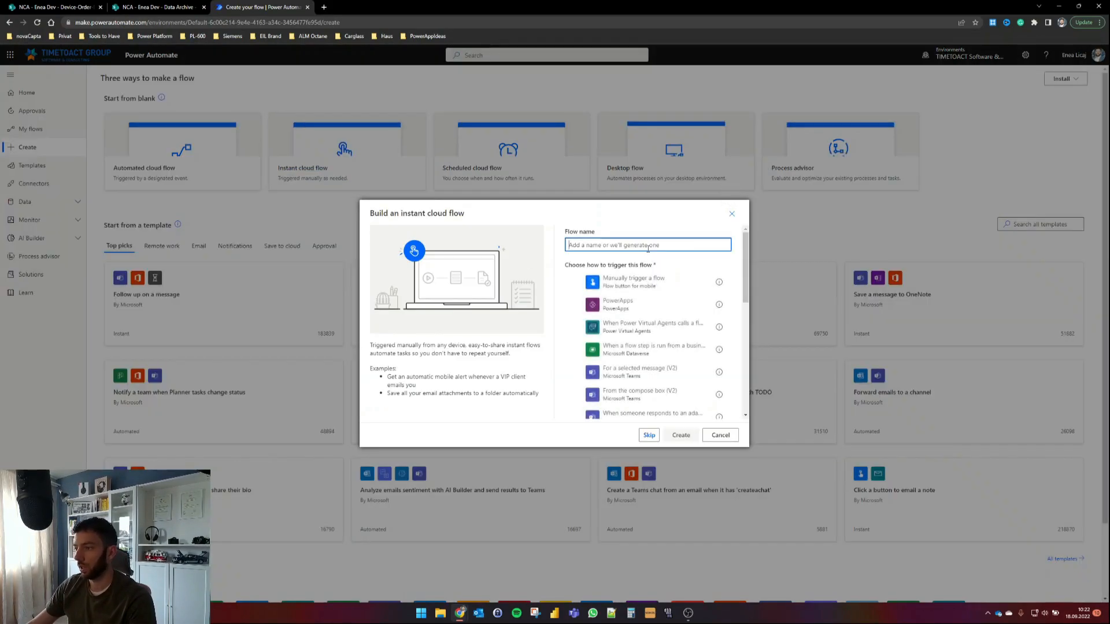
pyautogui.write('Exc')
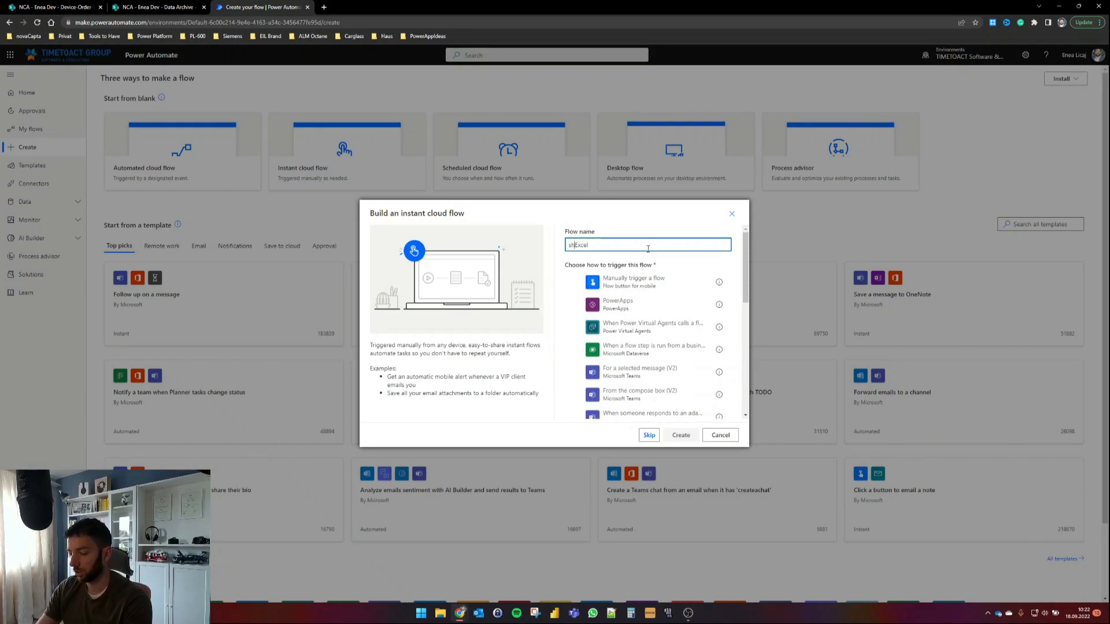
pyautogui.write('el')
pyautogui.press('Home')
pyautogui.write('SP_to')
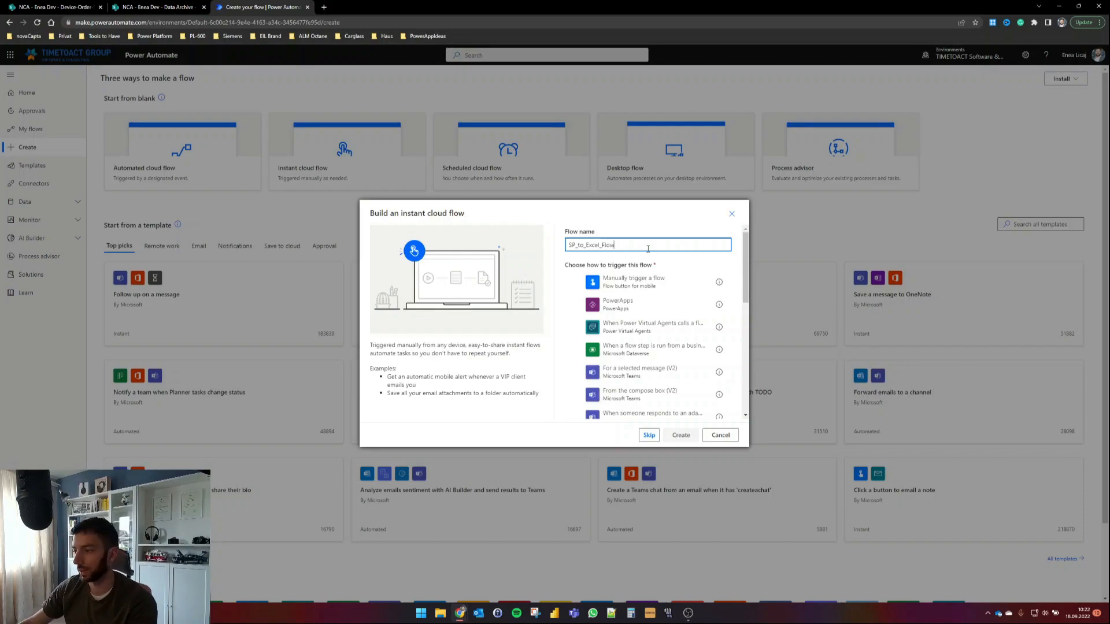
pyautogui.click(636, 281)
pyautogui.click(682, 436)
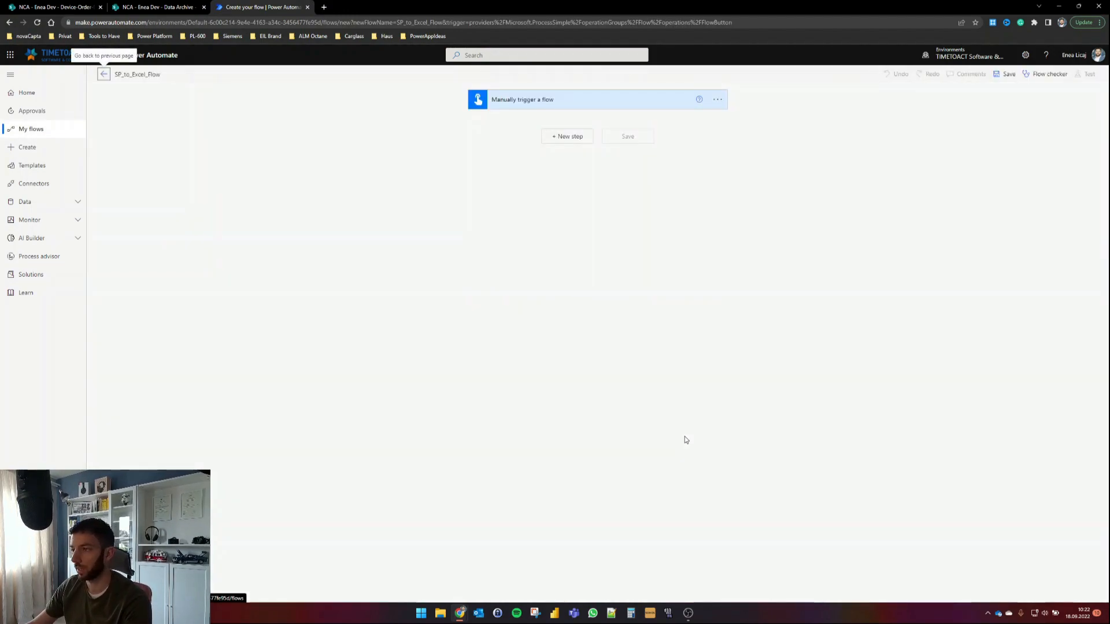
pyautogui.click(569, 136)
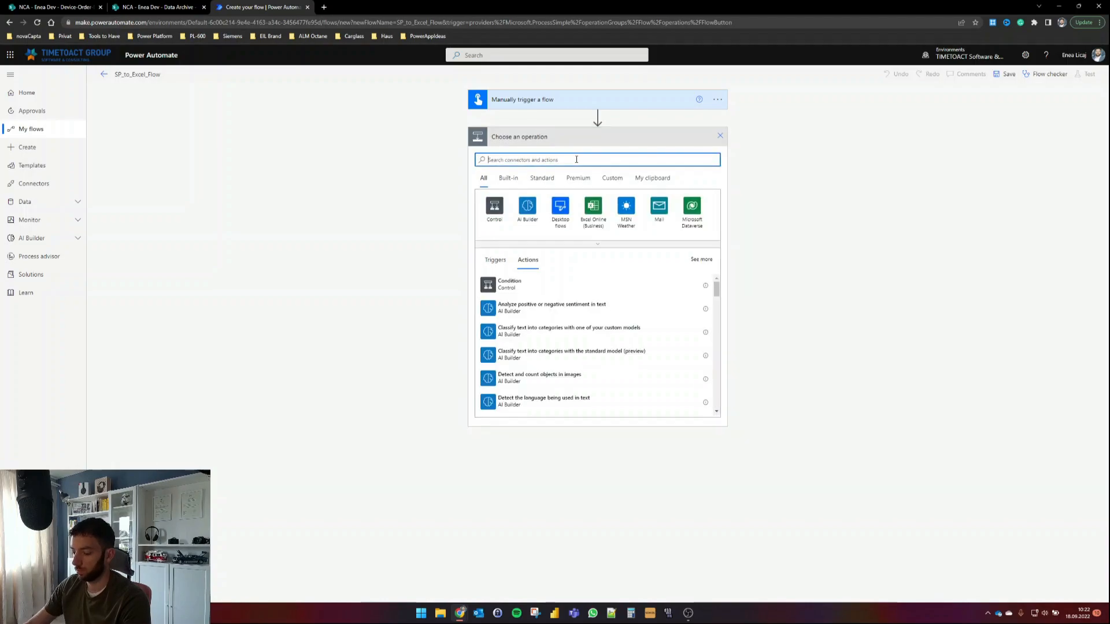
pyautogui.write('variable')
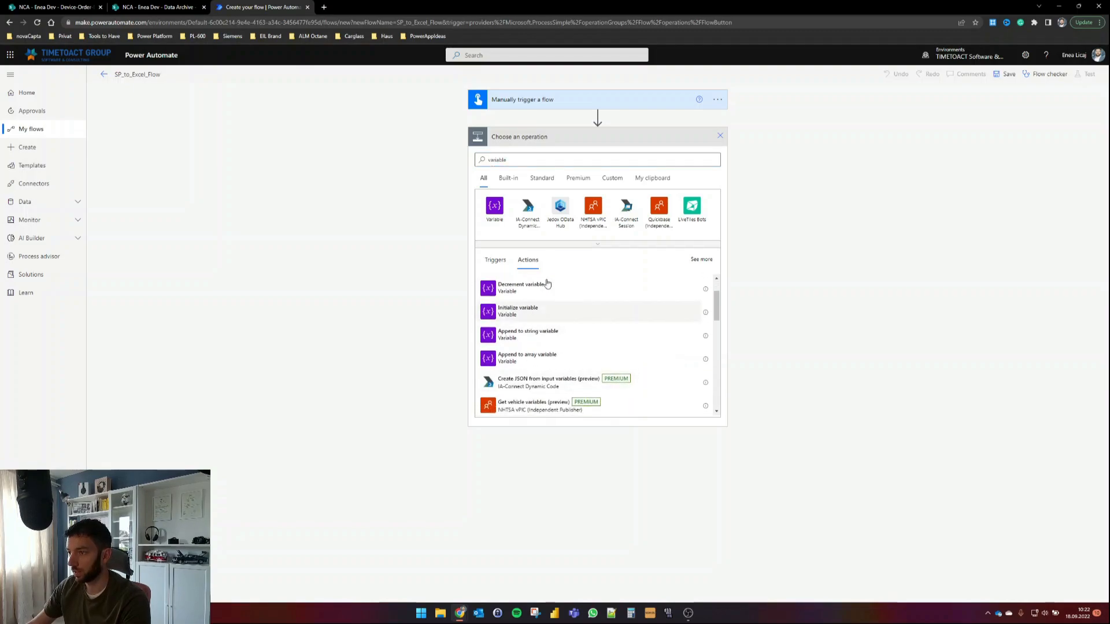
# Step: Add an Initialize variable step titled 'Initialize variable - varCW' and name the variable varCW
pyautogui.click(535, 311)
pyautogui.click(717, 136)
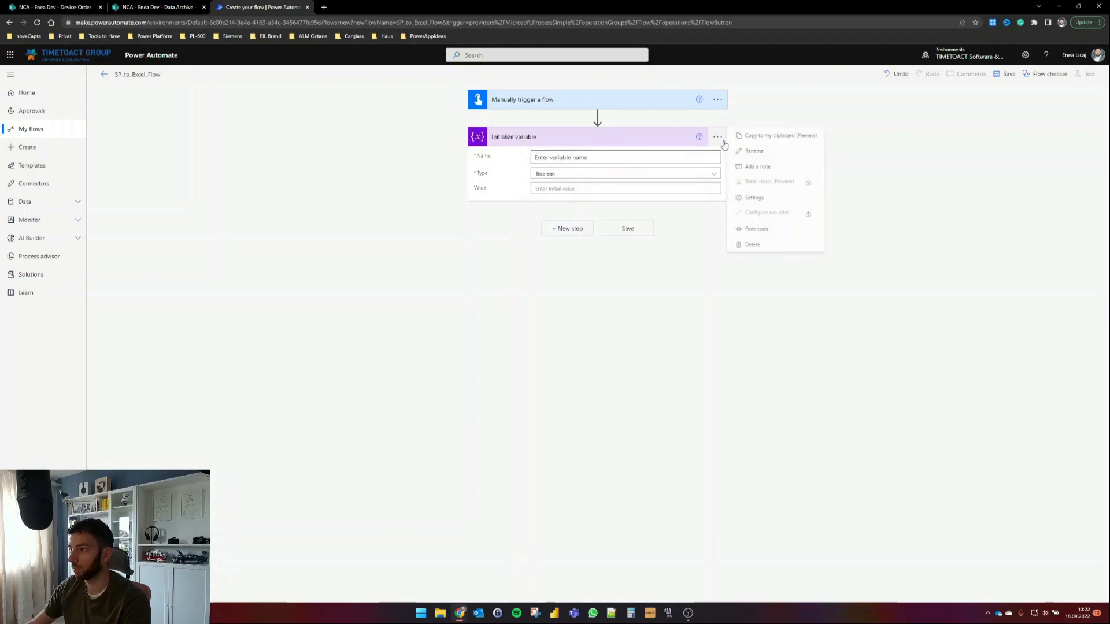
pyautogui.click(754, 155)
pyautogui.press('Right')
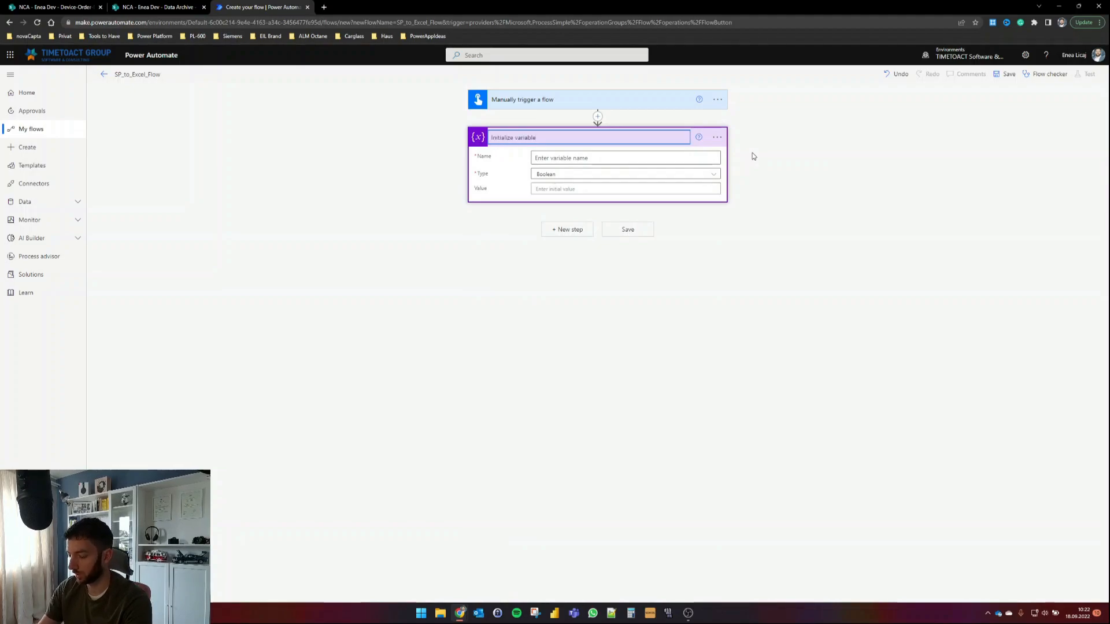
pyautogui.write('- varCW')
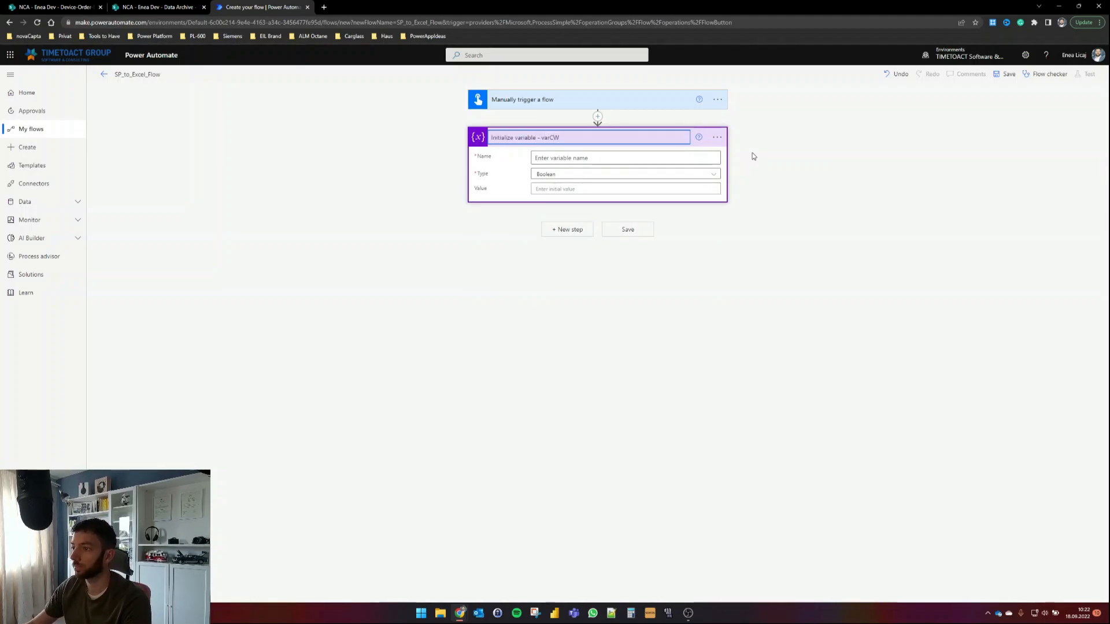
pyautogui.click(696, 158)
pyautogui.write('var')
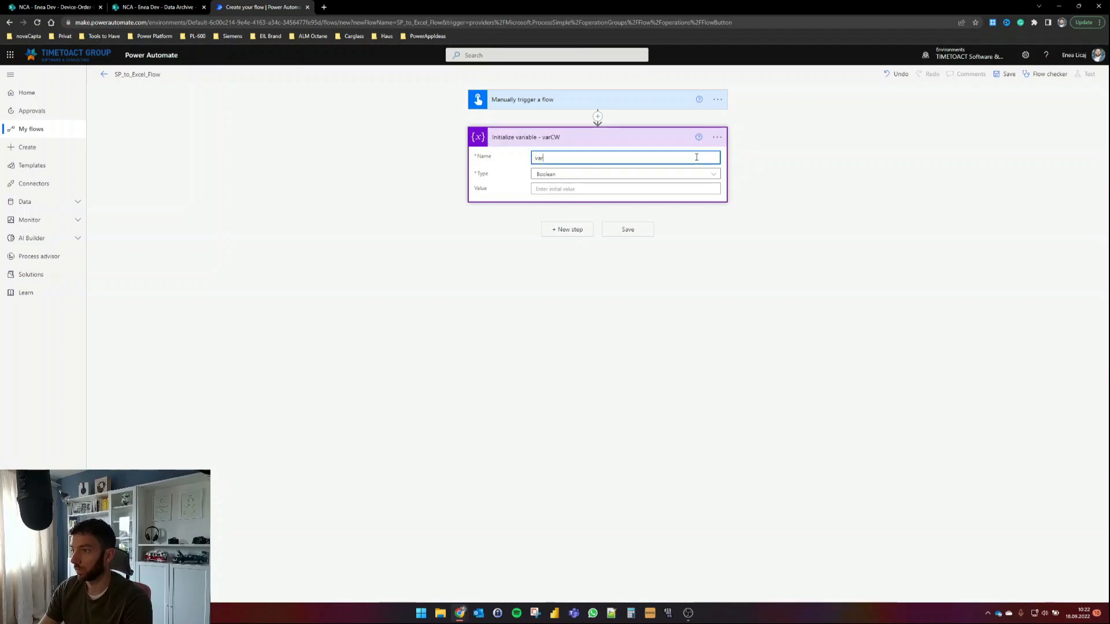
# Step: Make varCW an Integer with value div(dayOfYear(utcNow()),7) and open the test options
pyautogui.click(706, 174)
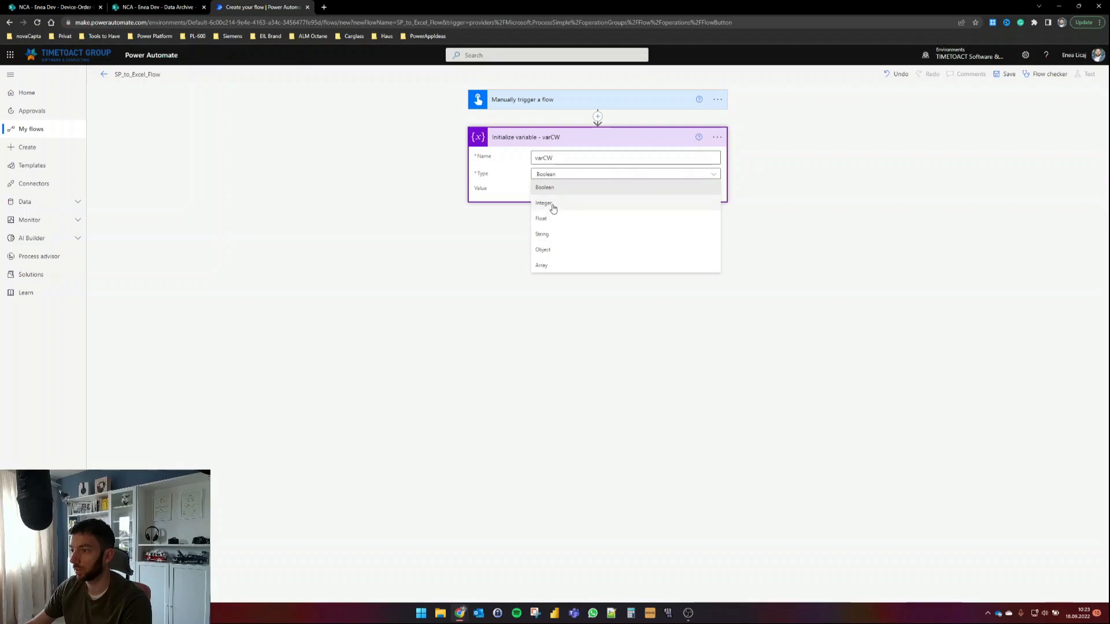
pyautogui.click(553, 205)
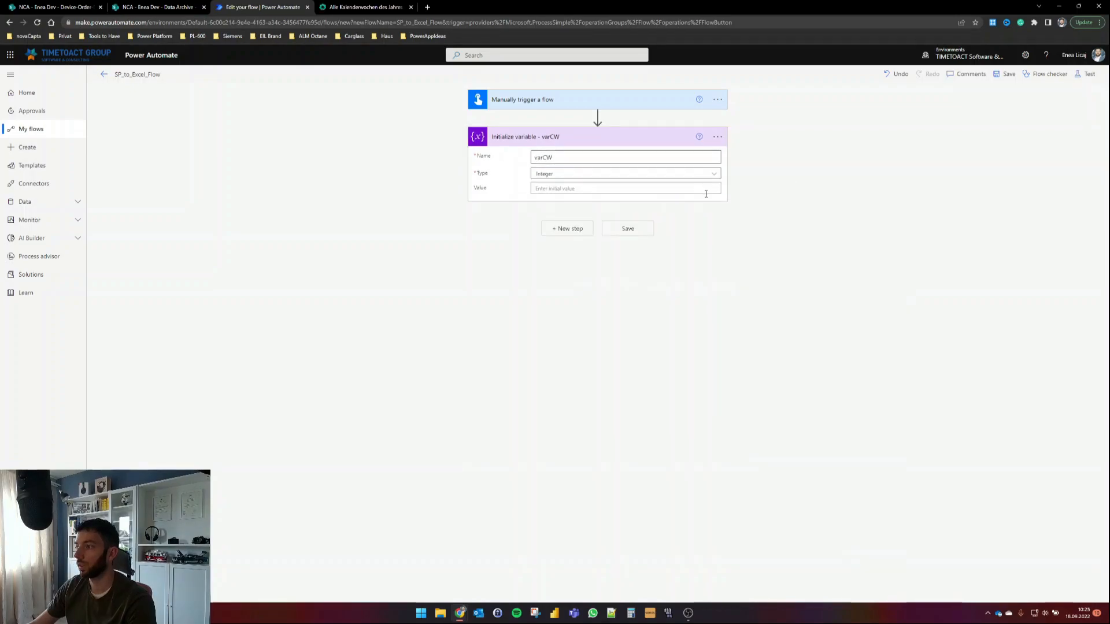
pyautogui.click(692, 189)
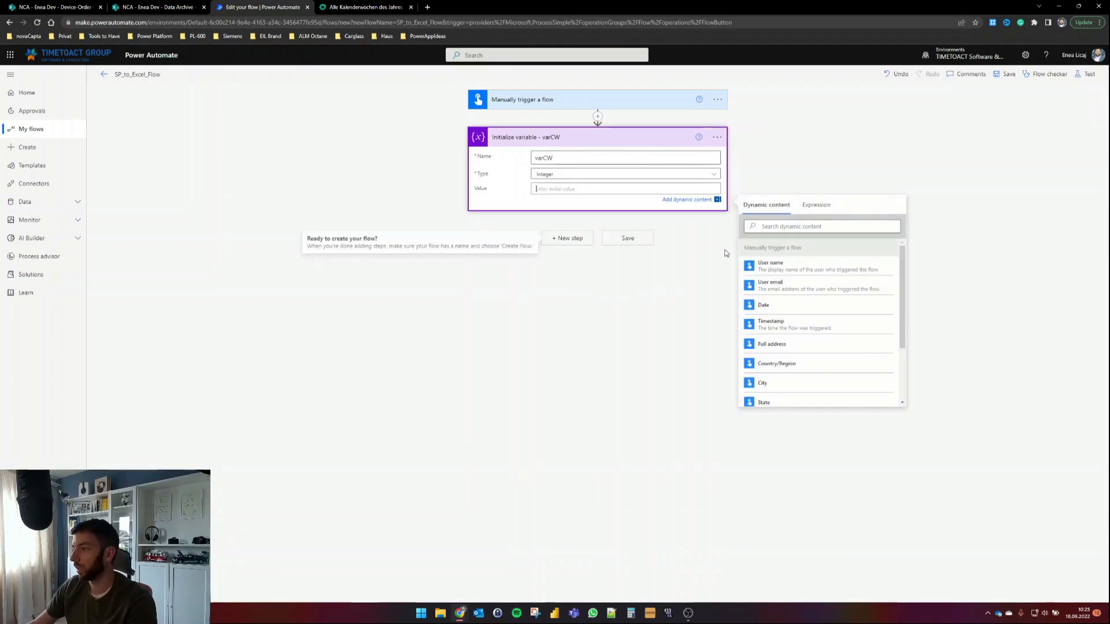
pyautogui.click(830, 210)
pyautogui.write('div(dayOfYear(utcNow()),7)')
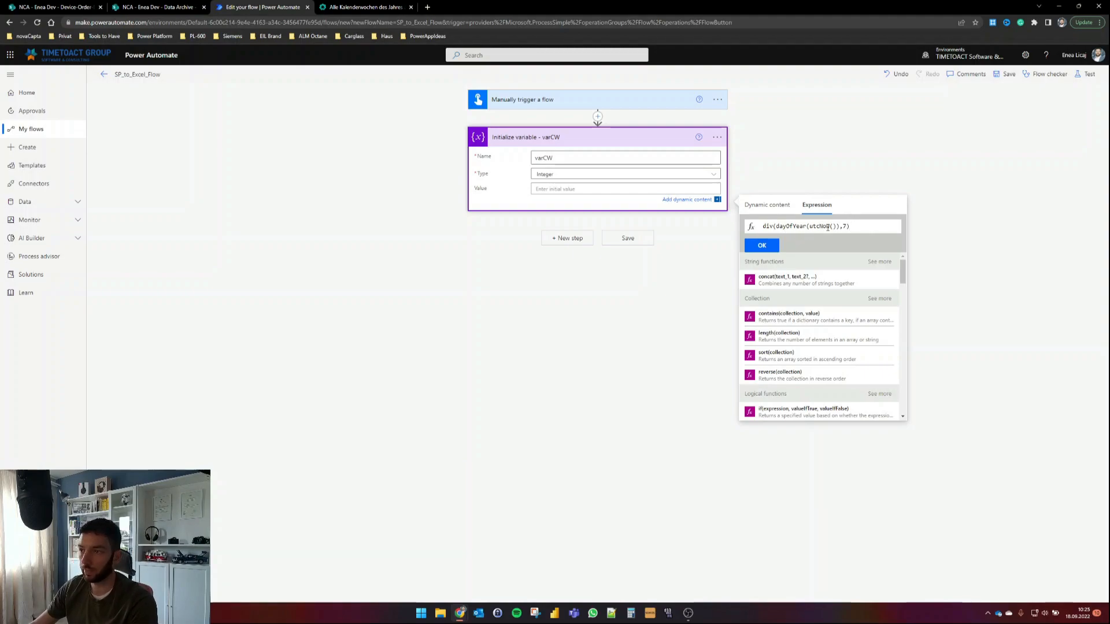
pyautogui.click(762, 245)
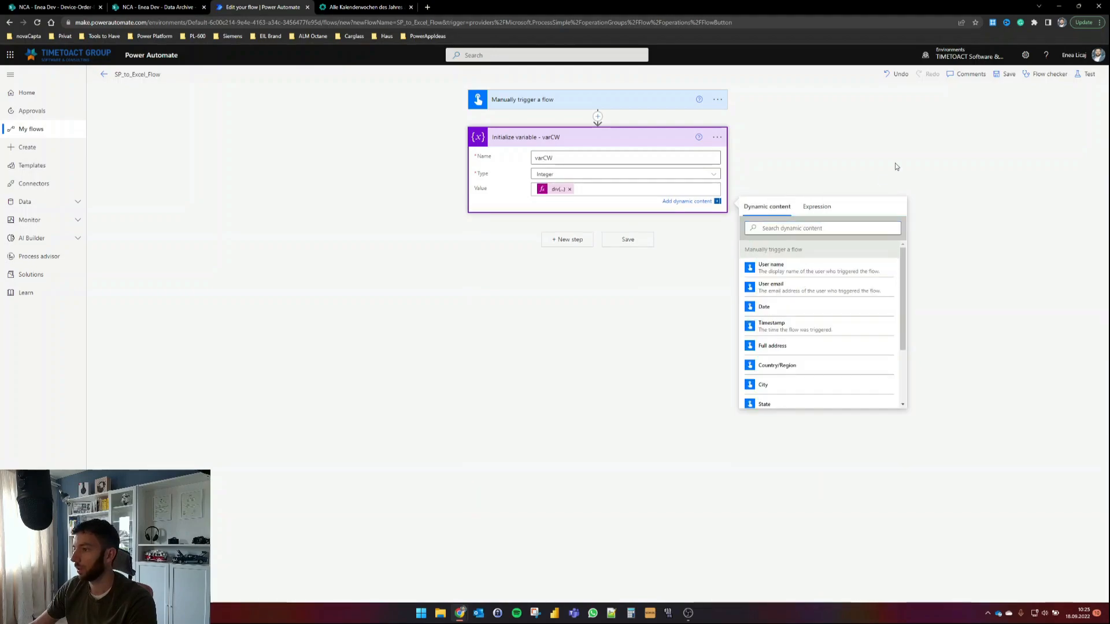
pyautogui.click(1013, 120)
pyautogui.click(1086, 74)
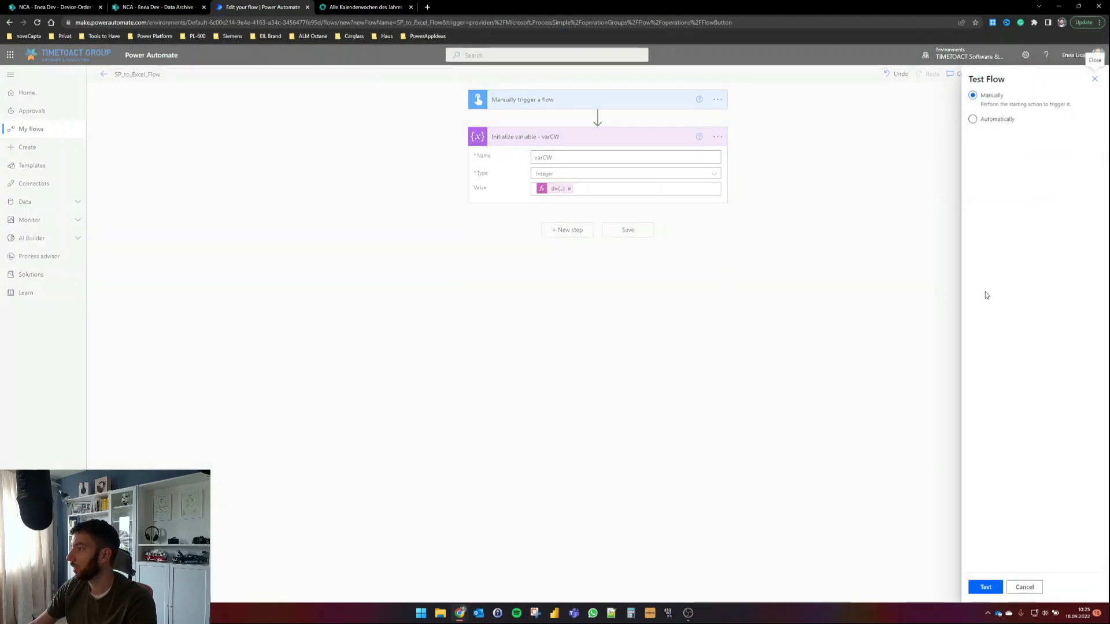
# Step: Run a manual test of the flow and inspect the computed varCW value
pyautogui.click(985, 588)
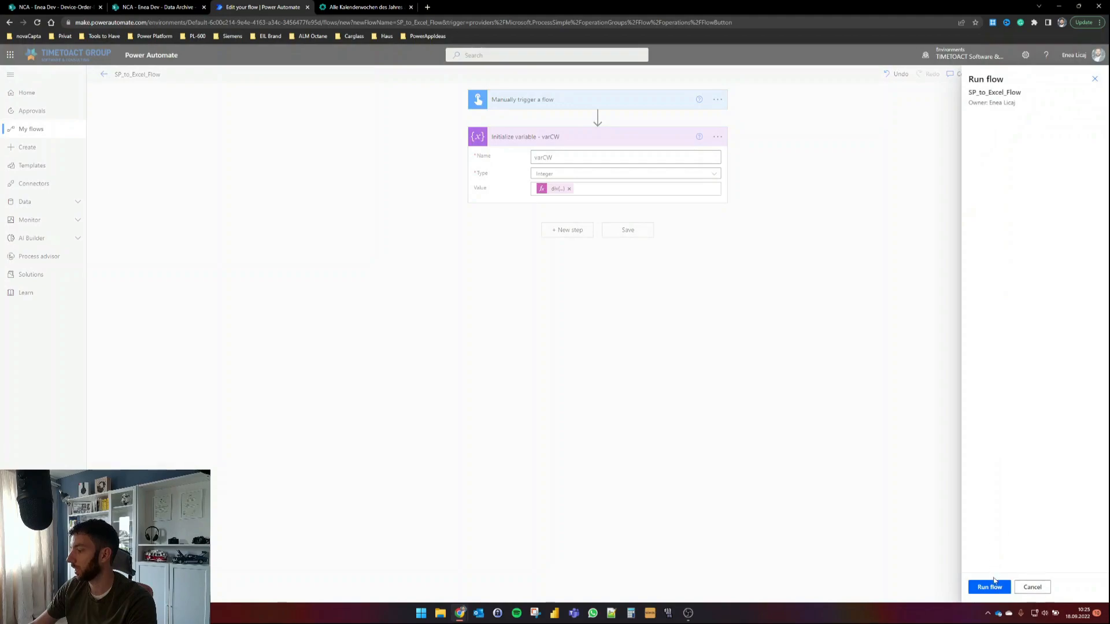
pyautogui.click(990, 587)
pyautogui.click(985, 587)
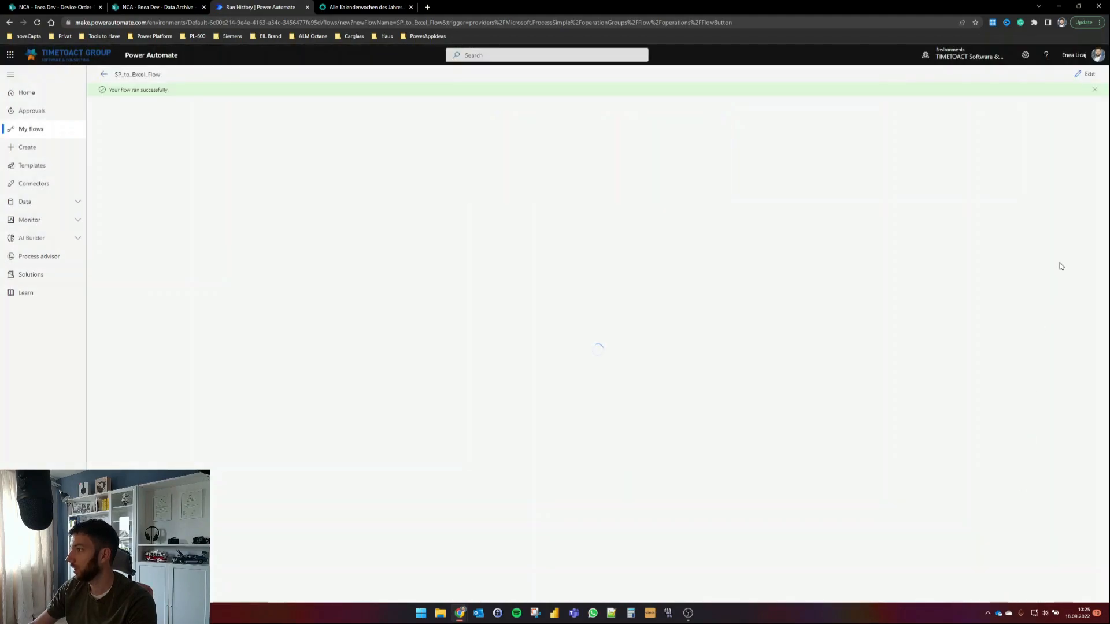
pyautogui.click(601, 161)
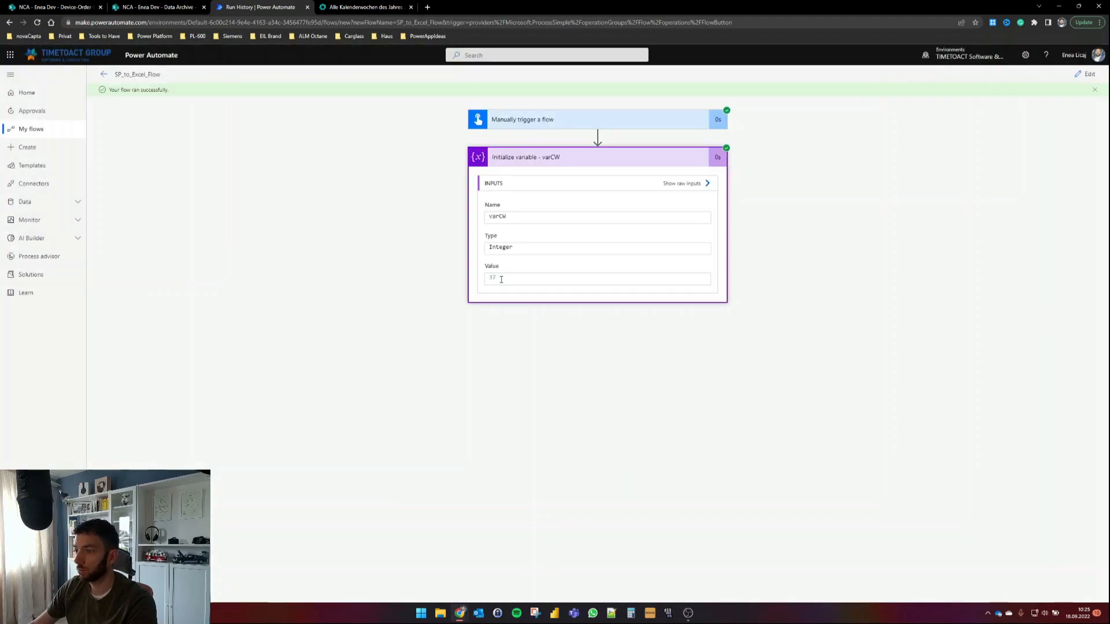
# Step: Check varCW against the 2022 calendar-week table, then reopen the flow for editing
pyautogui.click(359, 7)
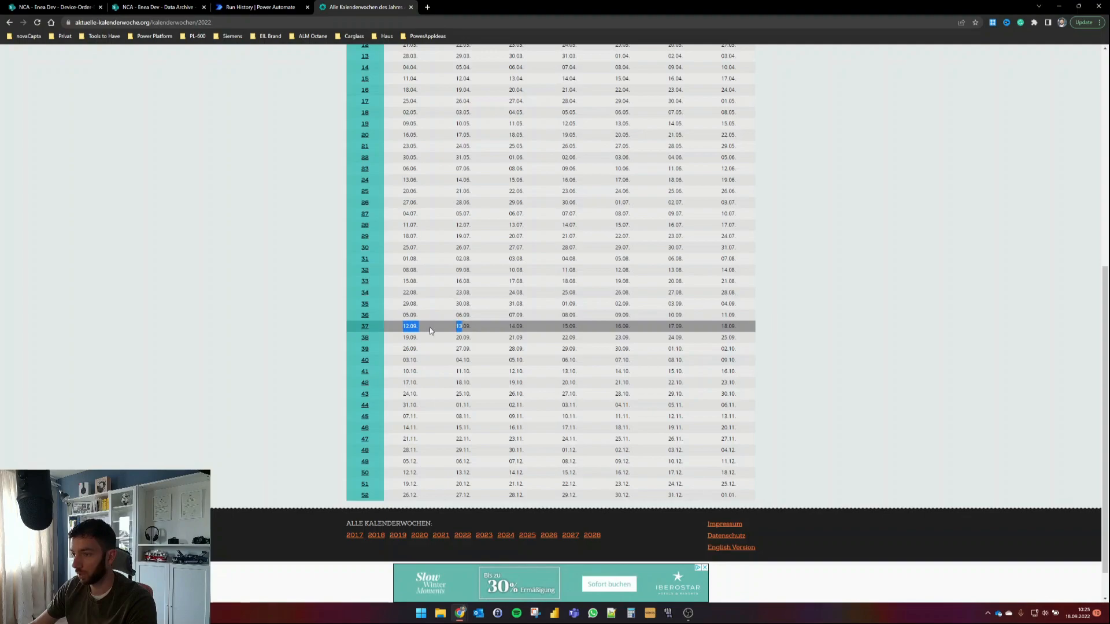
pyautogui.click(461, 327)
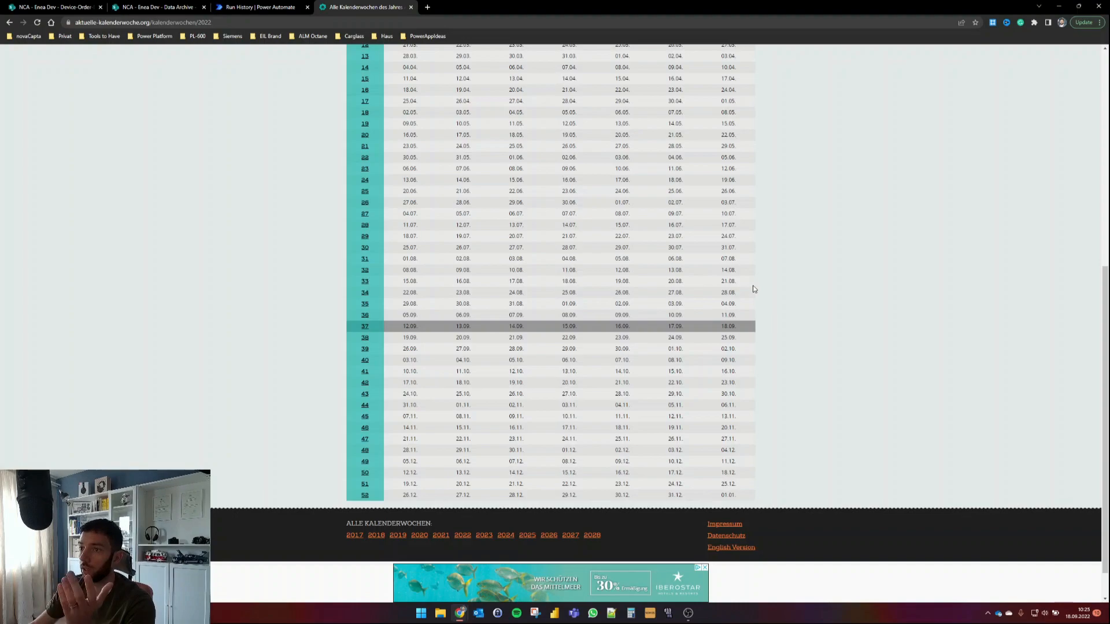
pyautogui.click(261, 7)
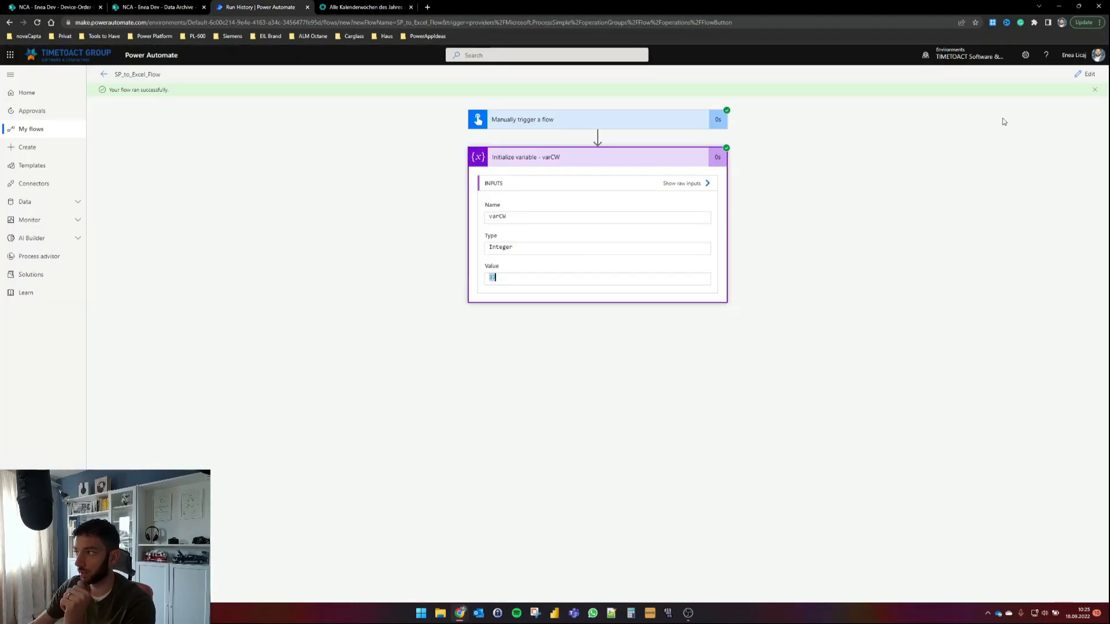
pyautogui.click(1089, 74)
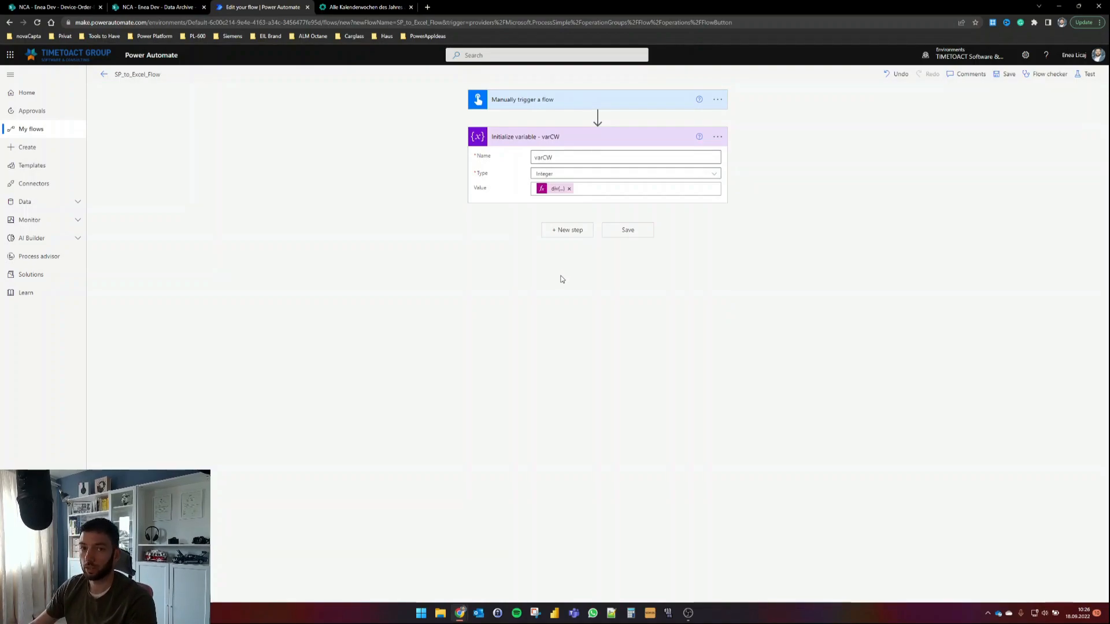
# Step: Add another Initialize variable step after varCW with type String
pyautogui.click(568, 230)
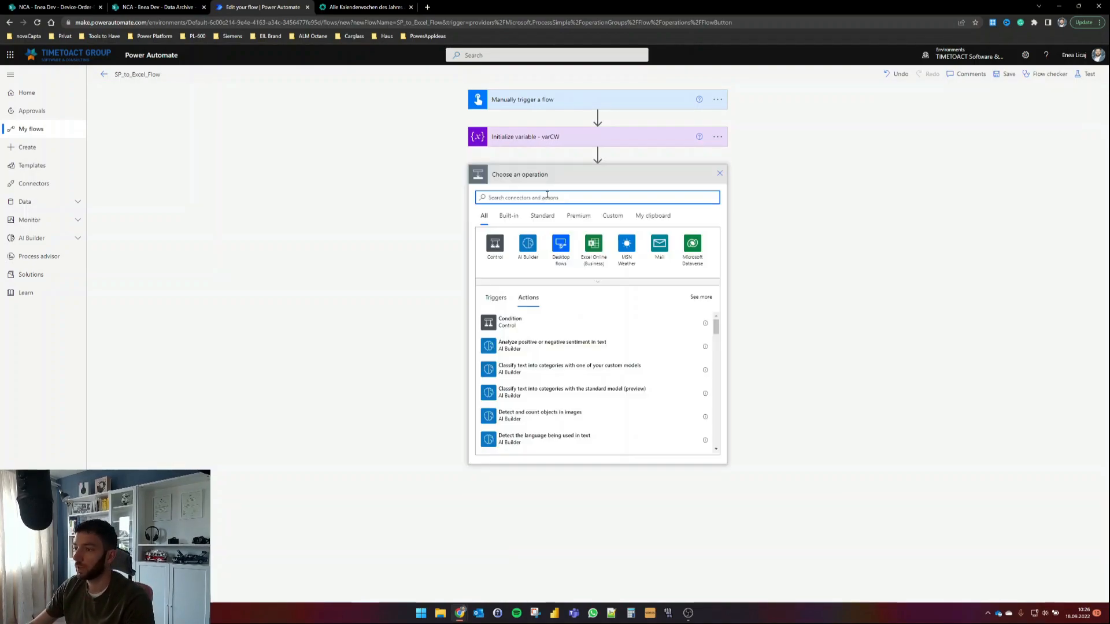
pyautogui.write('initialize variable')
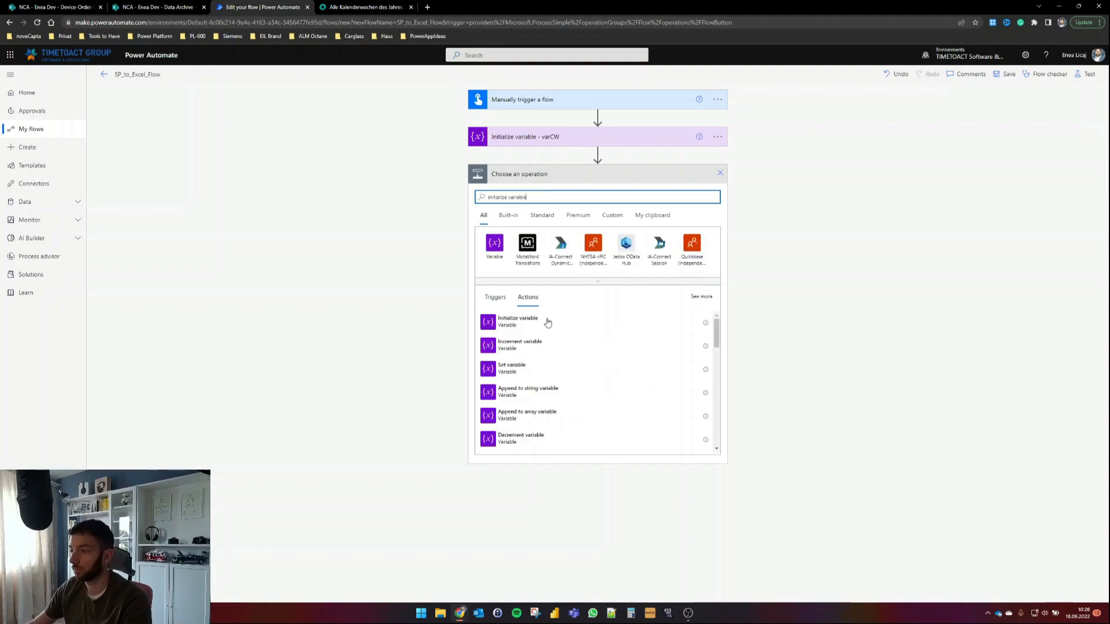
pyautogui.click(527, 325)
pyautogui.click(592, 211)
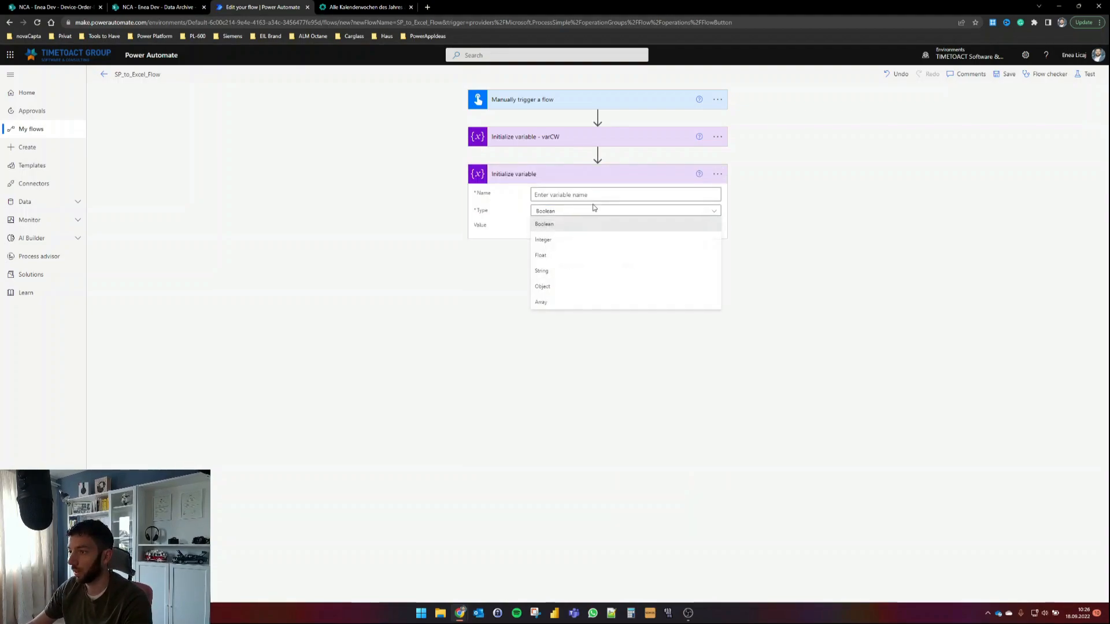
pyautogui.click(562, 273)
# Step: Title the step 'Initialize variable - varFileName' and set the variable name to varFileName
pyautogui.click(717, 174)
pyautogui.click(756, 205)
pyautogui.press('End')
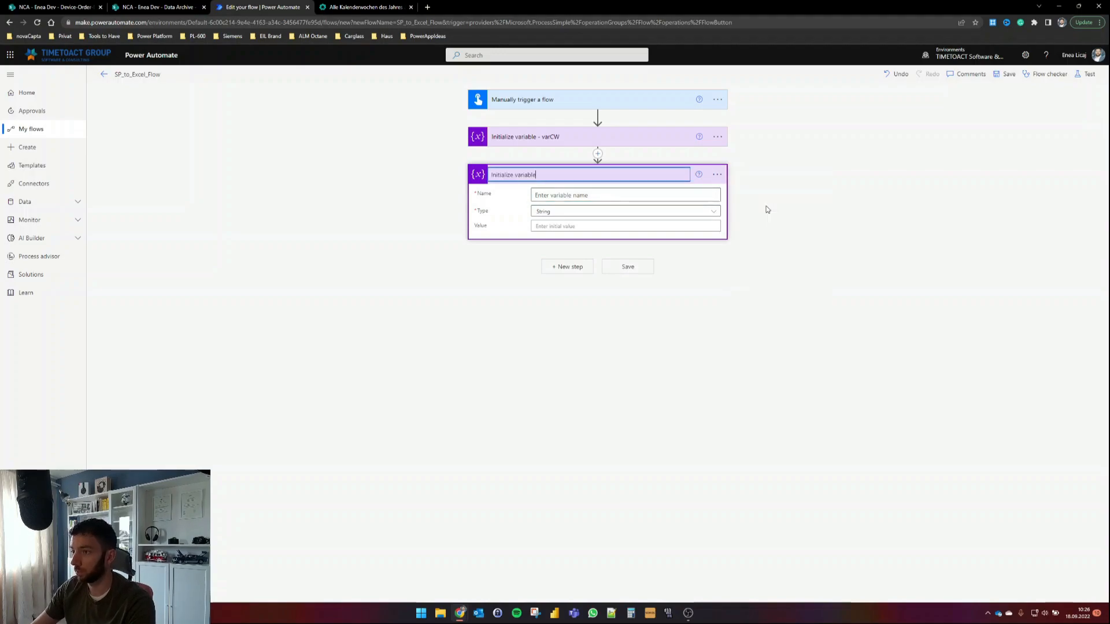
pyautogui.write('- var')
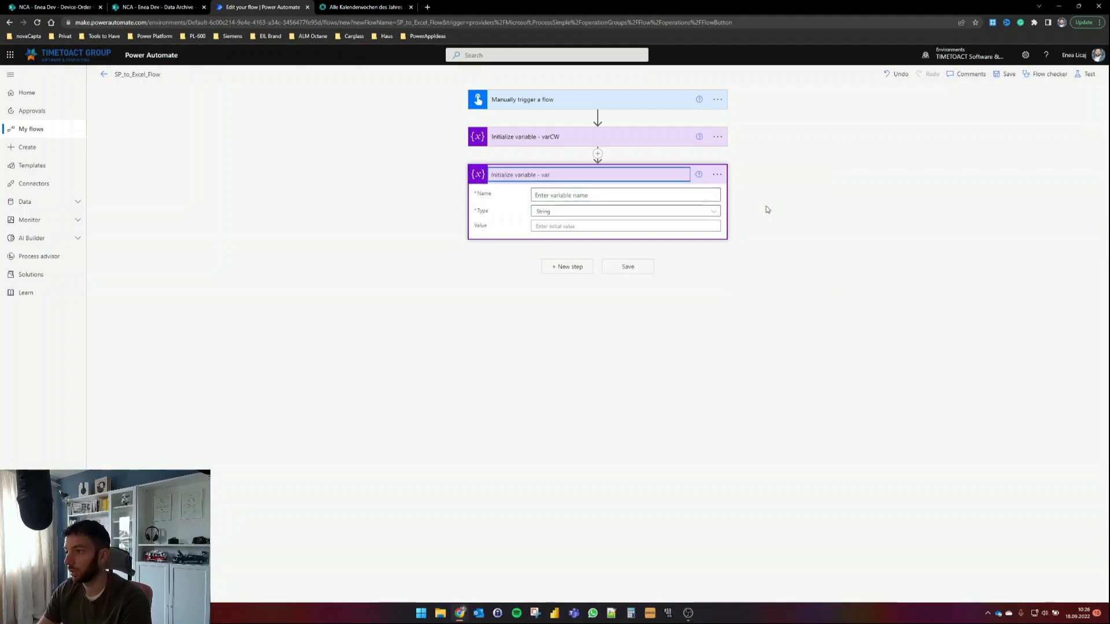
pyautogui.write('FileName')
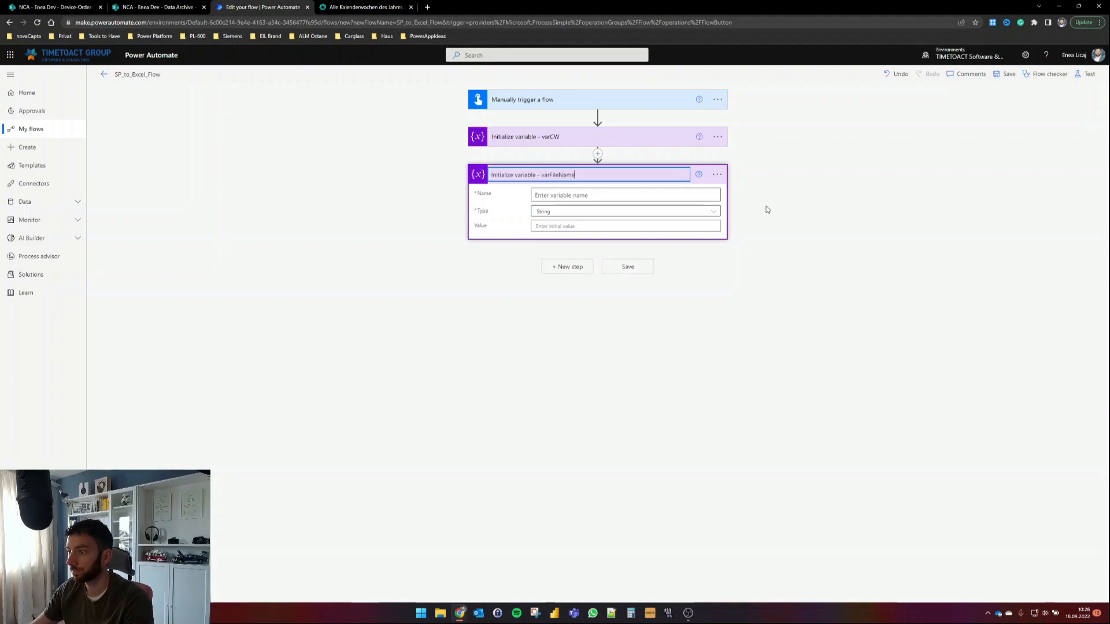
pyautogui.doubleClick(551, 177)
pyautogui.hotkey('ctrl', 'c')
pyautogui.click(567, 195)
pyautogui.hotkey('ctrl', 'v')
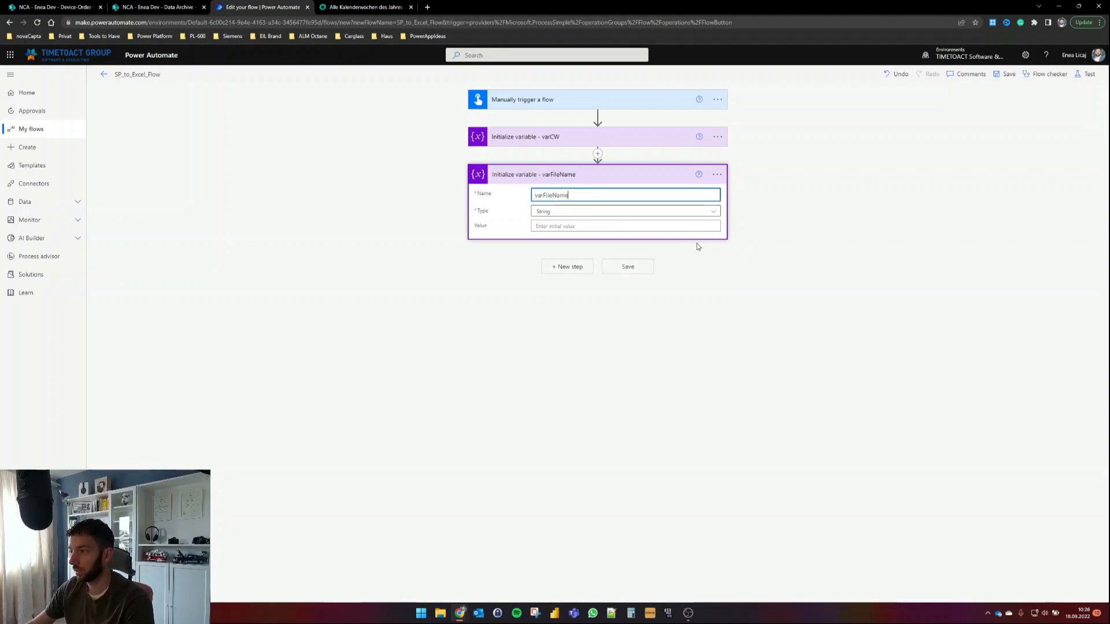
pyautogui.click(564, 268)
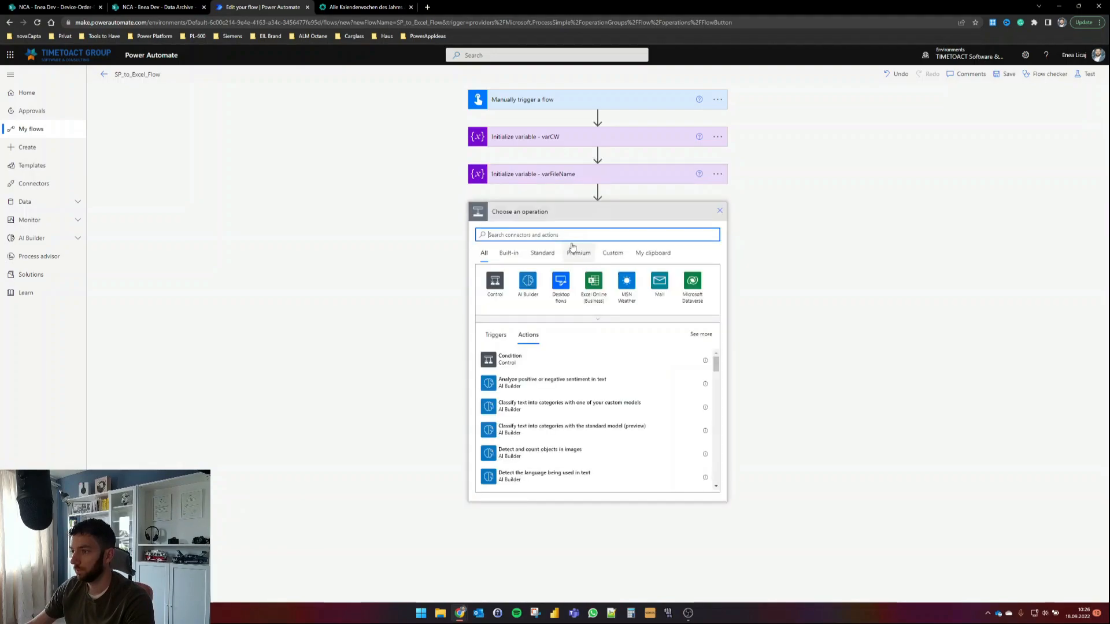
# Step: Add a third Initialize variable step titled 'Initialize variable - varTableName'
pyautogui.click(568, 239)
pyautogui.write('initialize')
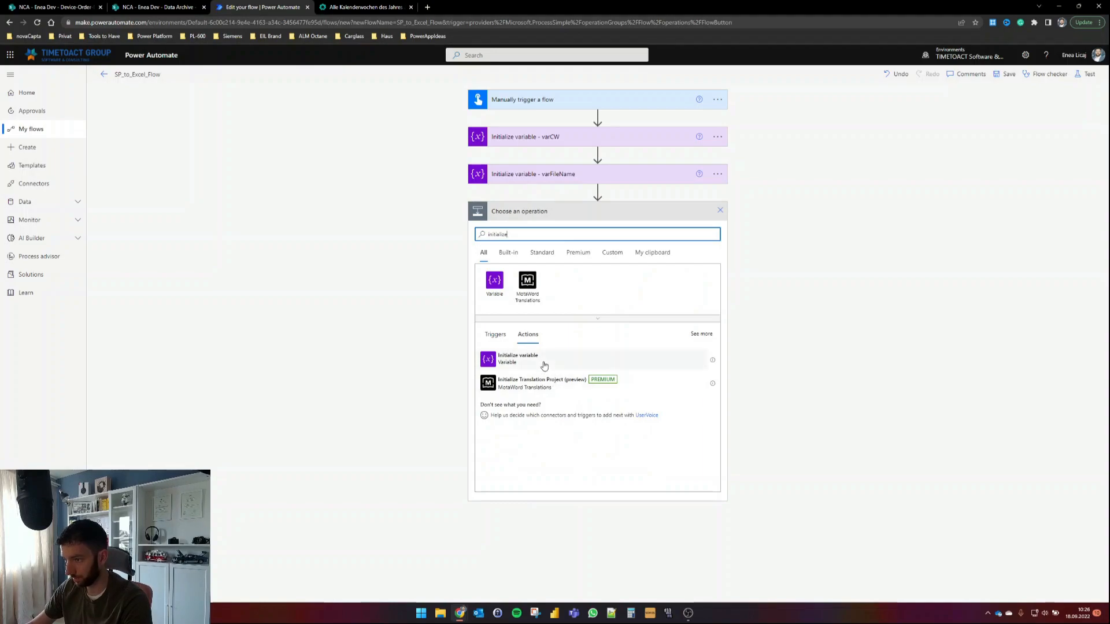
pyautogui.click(565, 365)
pyautogui.click(717, 211)
pyautogui.click(765, 247)
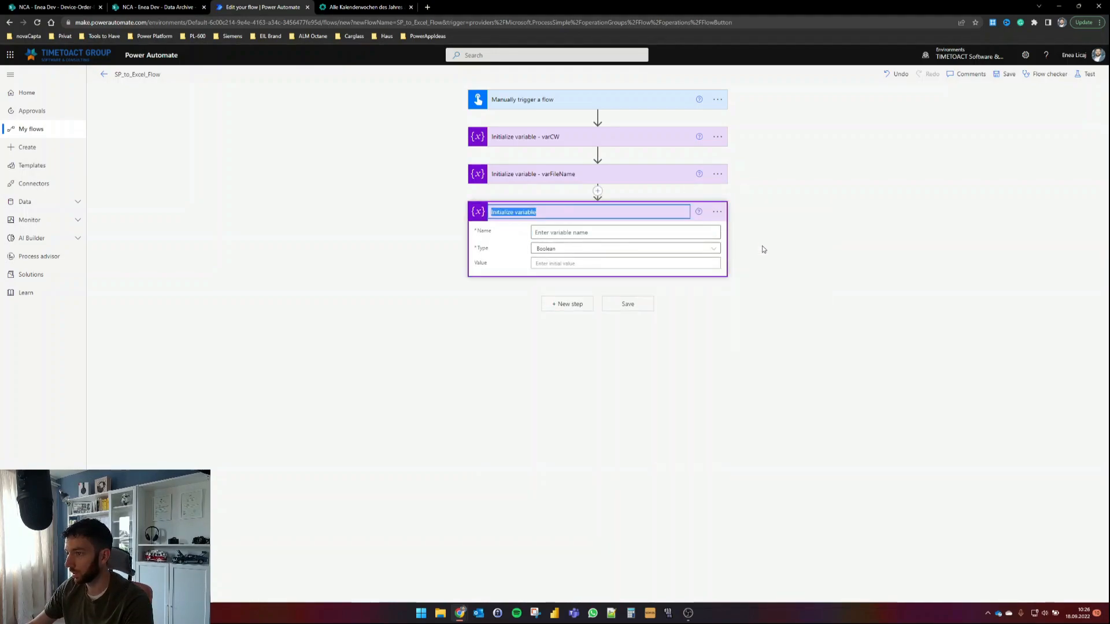
pyautogui.write('- varT')
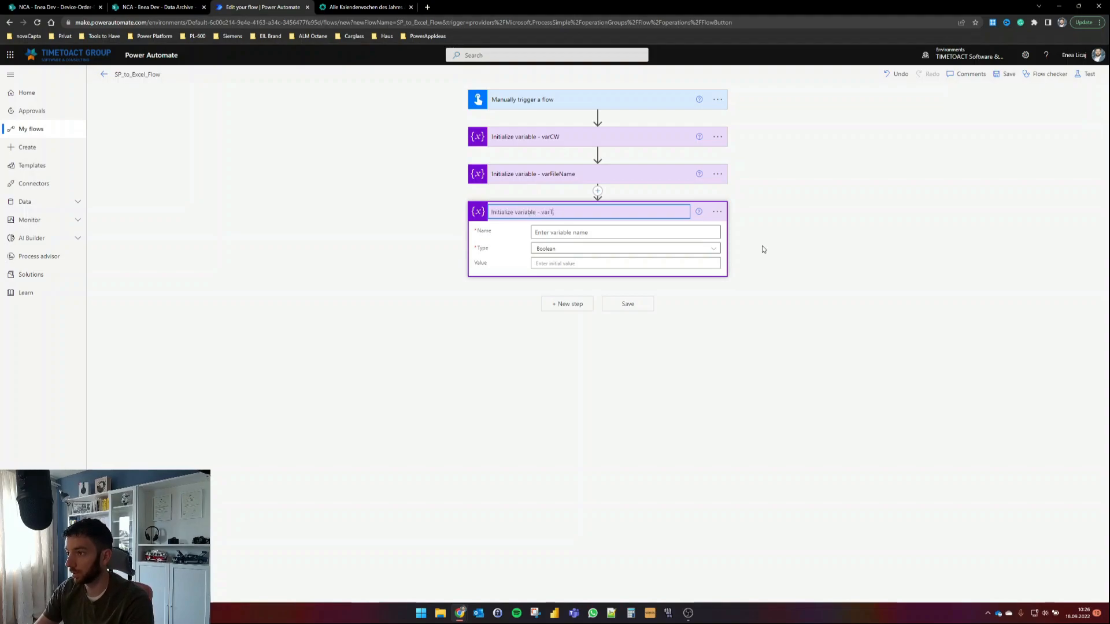
pyautogui.write('ableName')
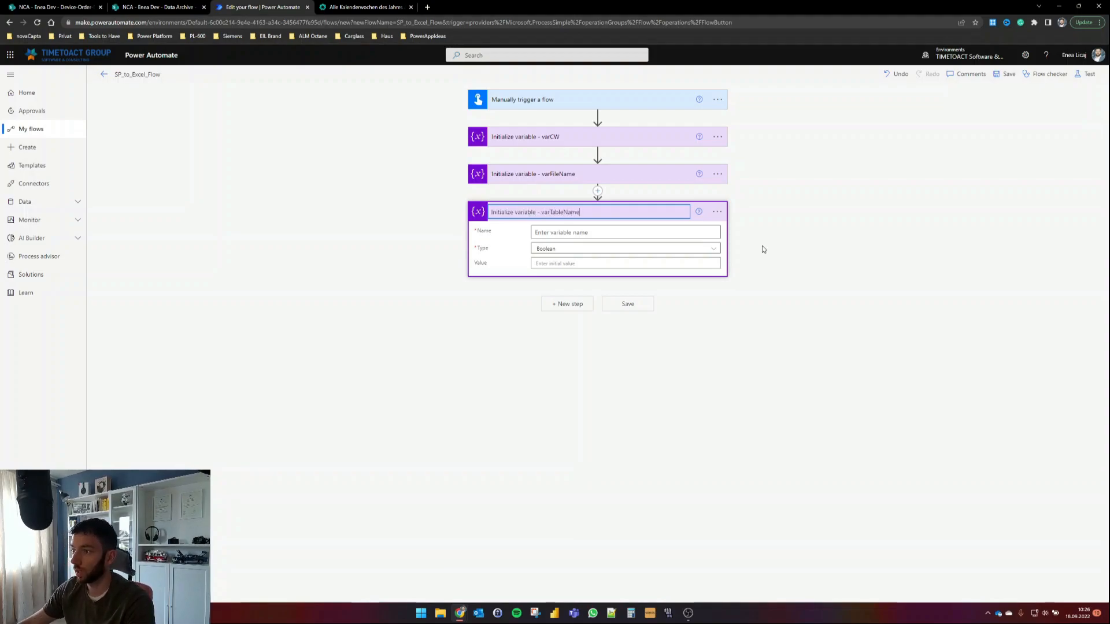
pyautogui.press('Return')
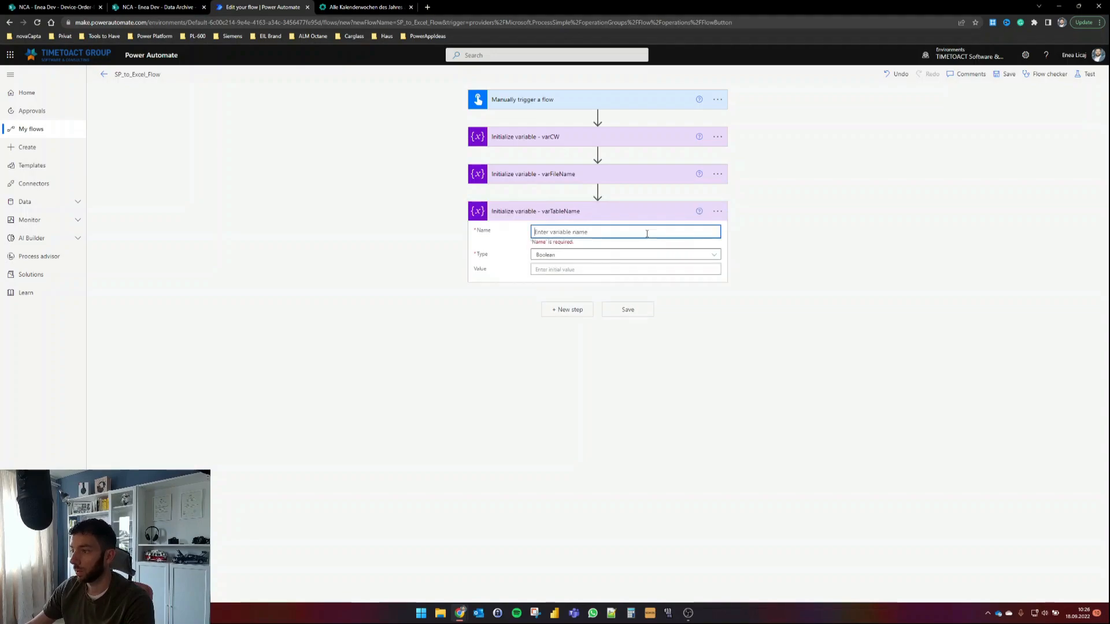
# Step: Name the variable varTableName and set its type to String
pyautogui.click(717, 211)
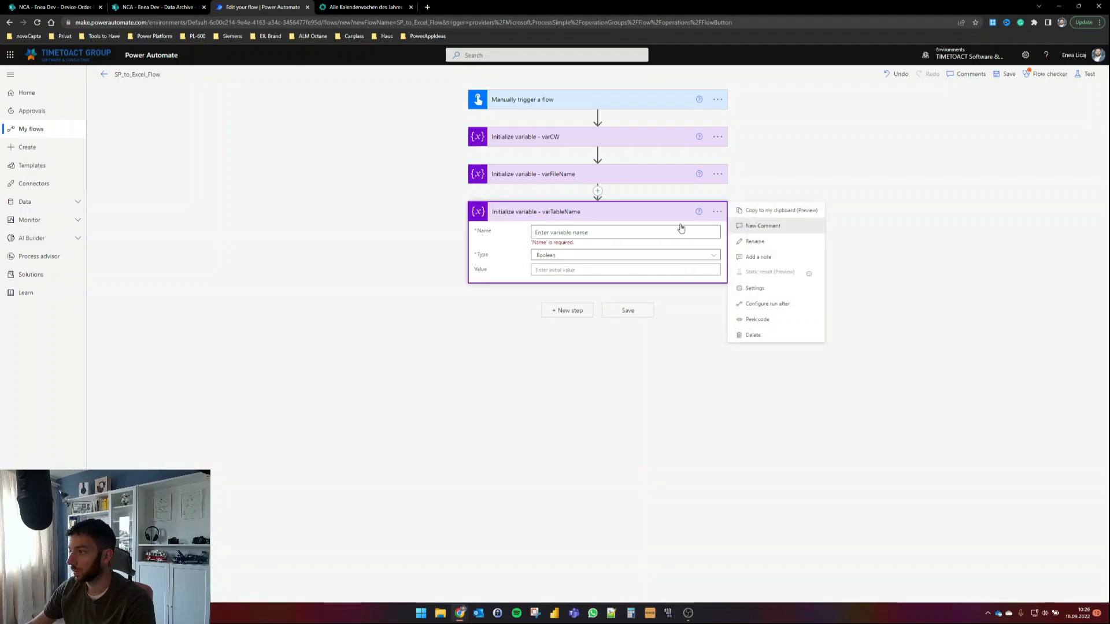
pyautogui.click(763, 225)
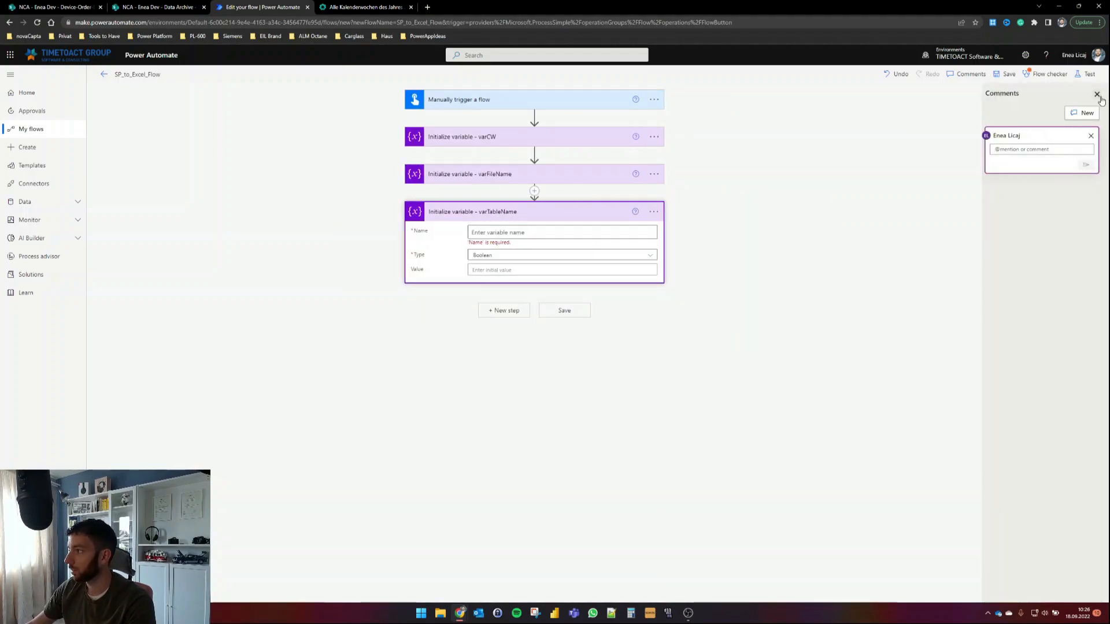
pyautogui.click(1097, 94)
pyautogui.click(717, 212)
pyautogui.click(757, 241)
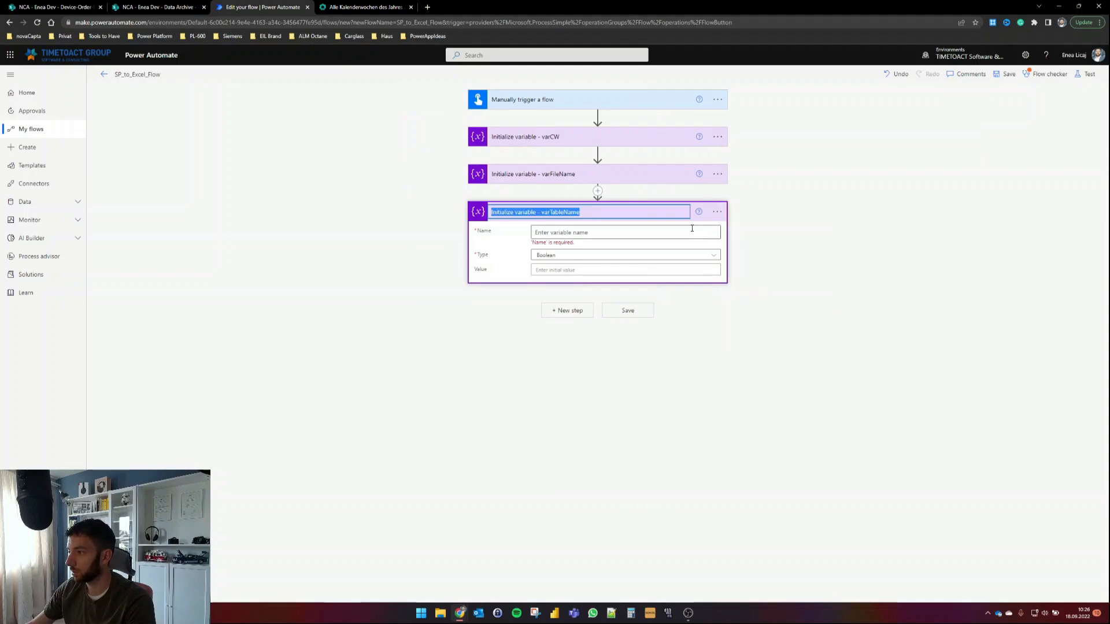
pyautogui.click(564, 212)
pyautogui.doubleClick(564, 212)
pyautogui.hotkey('ctrl', 'c')
pyautogui.click(590, 232)
pyautogui.hotkey('ctrl', 'v')
pyautogui.click(573, 248)
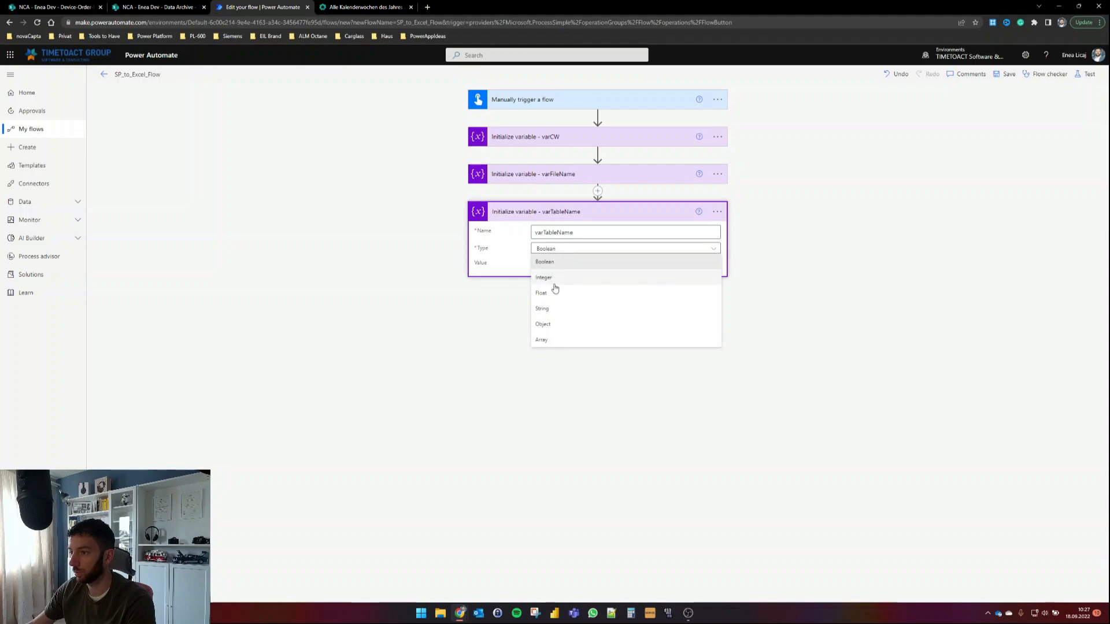
pyautogui.click(549, 310)
pyautogui.click(577, 175)
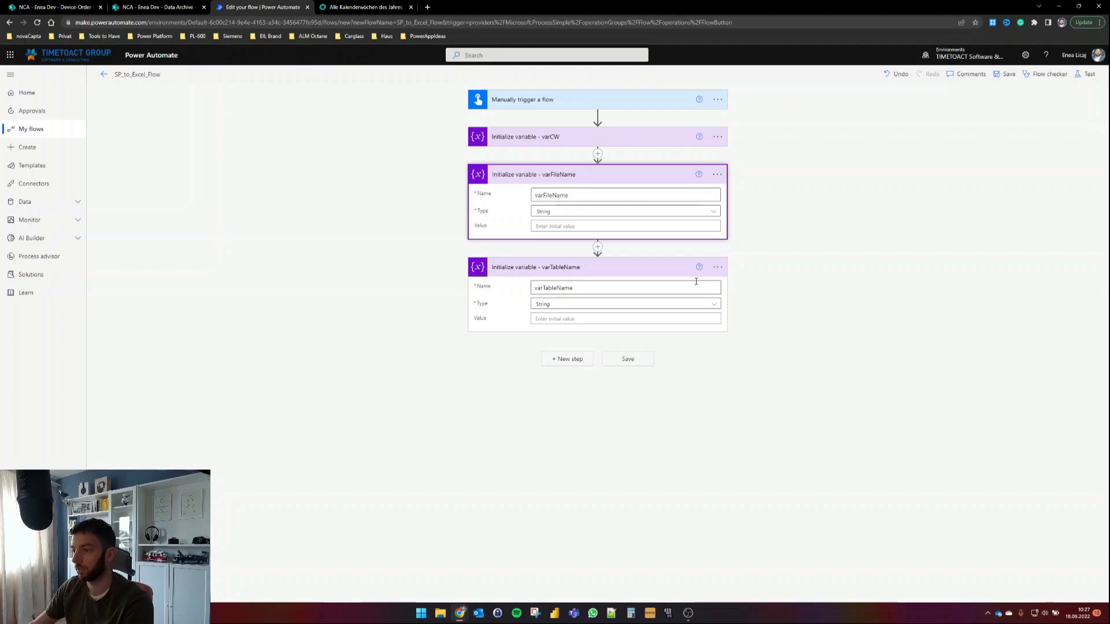
# Step: Add SharePoint Get items for the dev site's Device-Order-Data list, showing advanced options
pyautogui.click(561, 359)
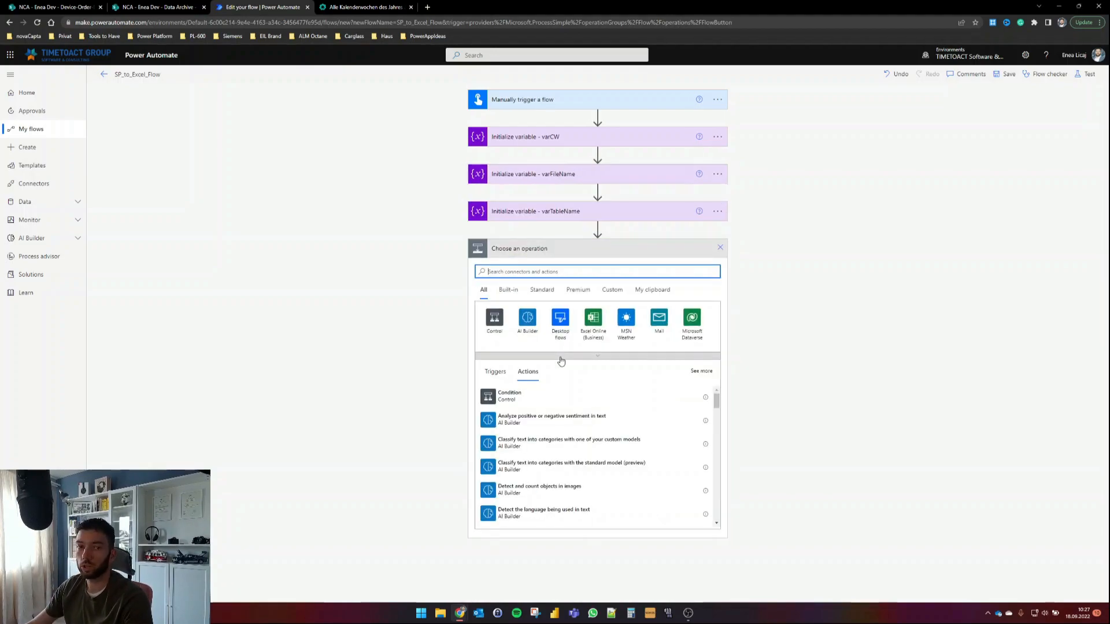
pyautogui.write('get items')
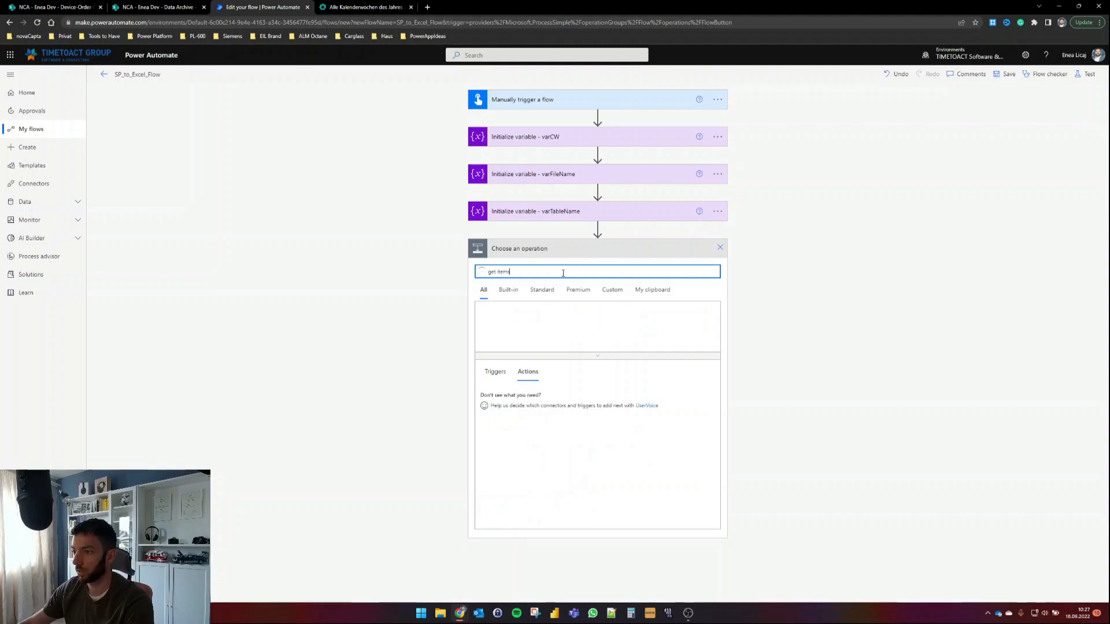
pyautogui.click(525, 406)
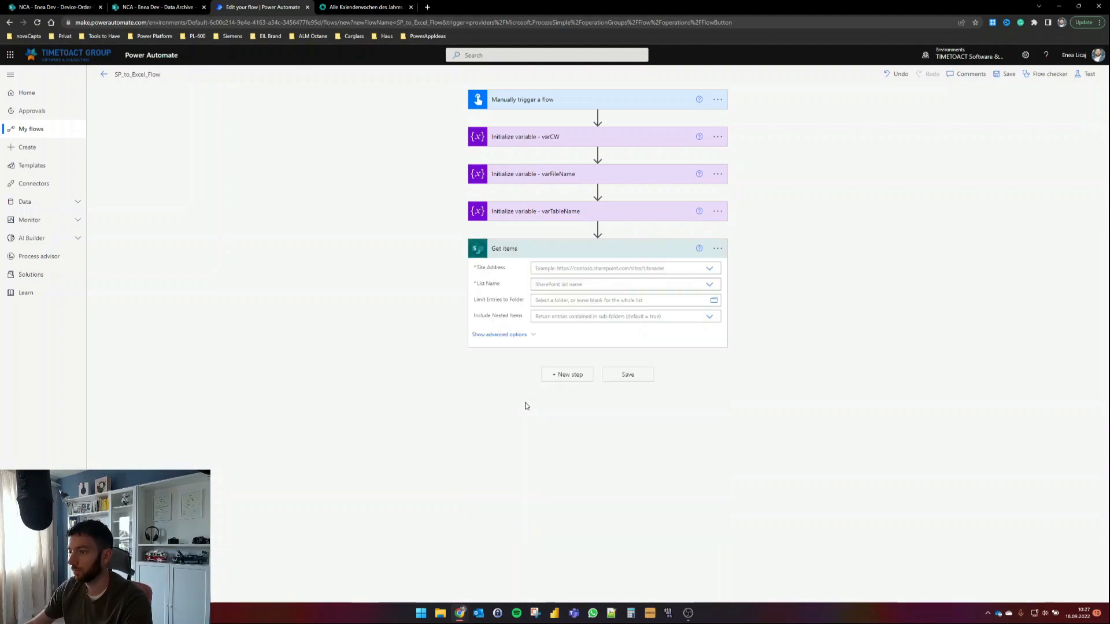
pyautogui.click(709, 268)
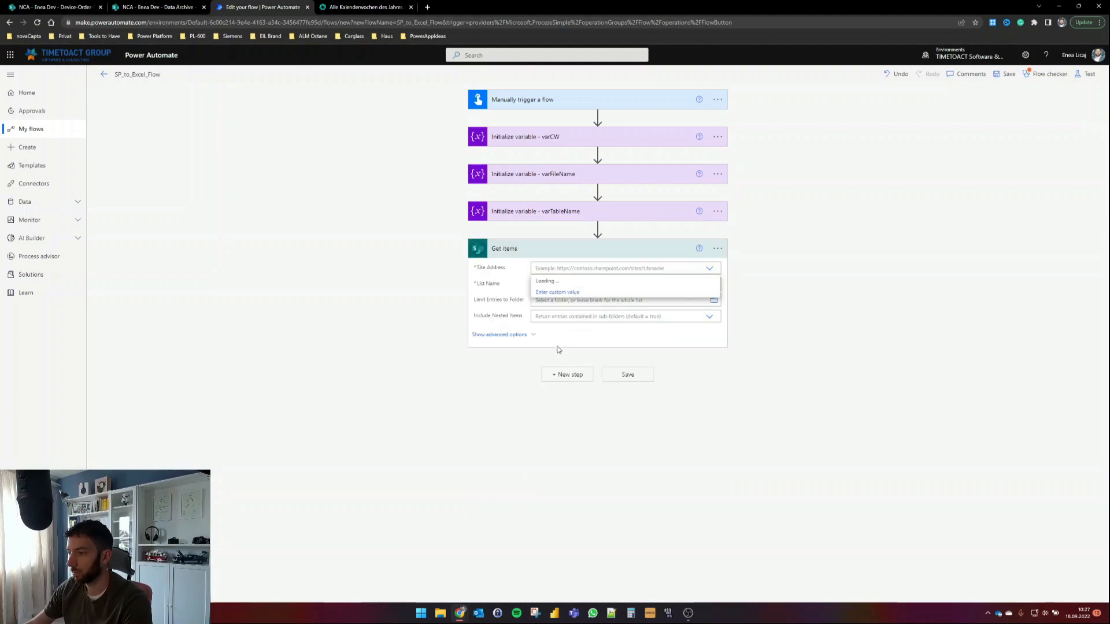
pyautogui.click(565, 316)
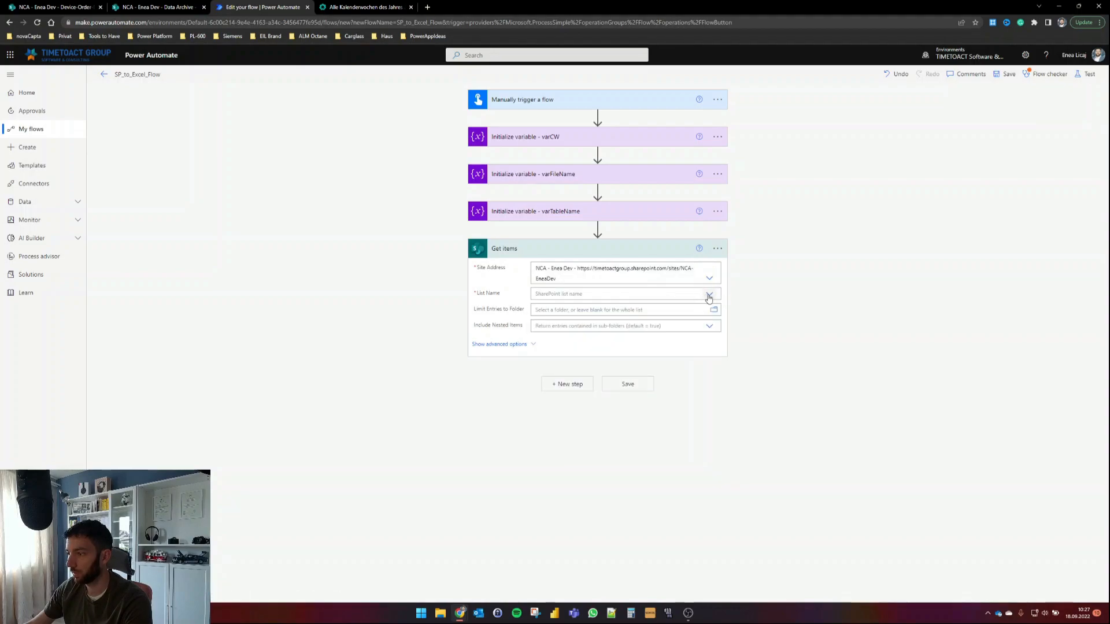
pyautogui.click(578, 294)
pyautogui.click(565, 315)
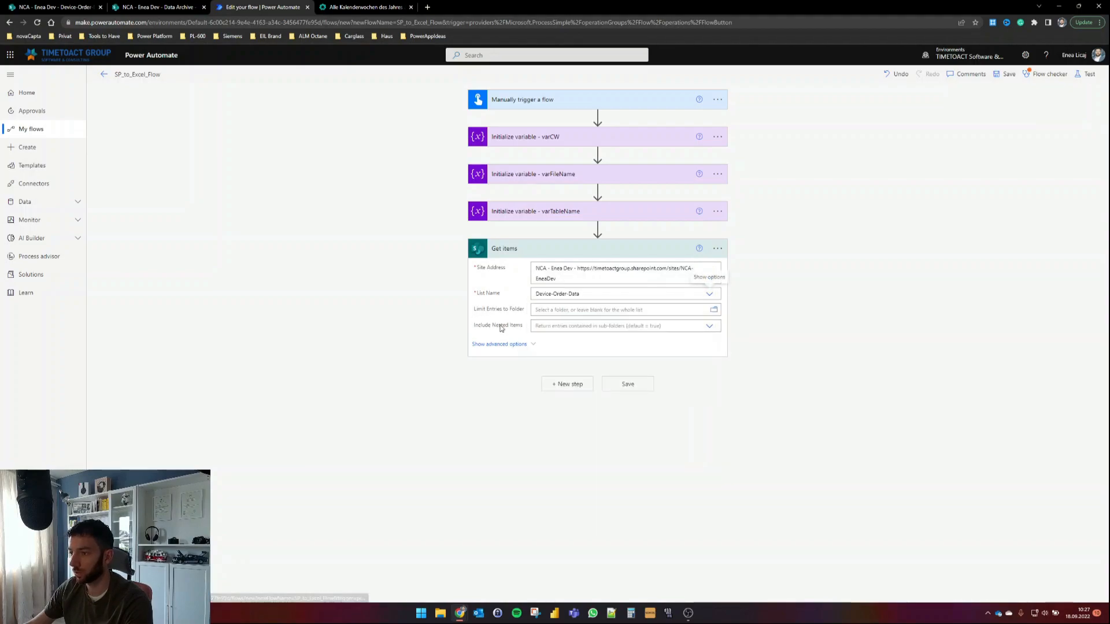
pyautogui.click(532, 345)
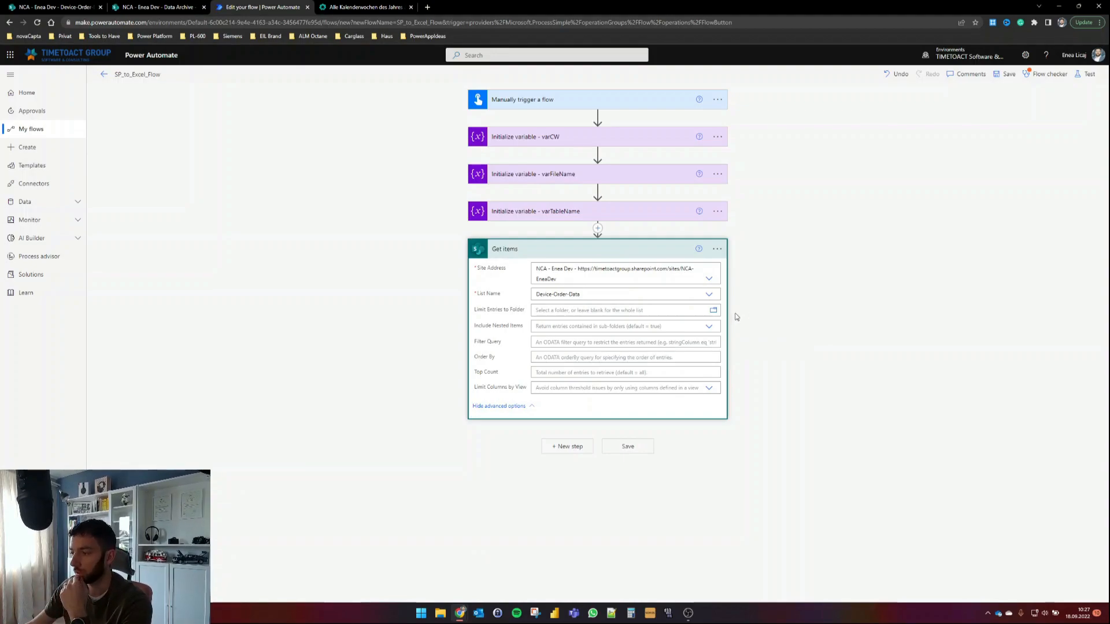
pyautogui.click(790, 312)
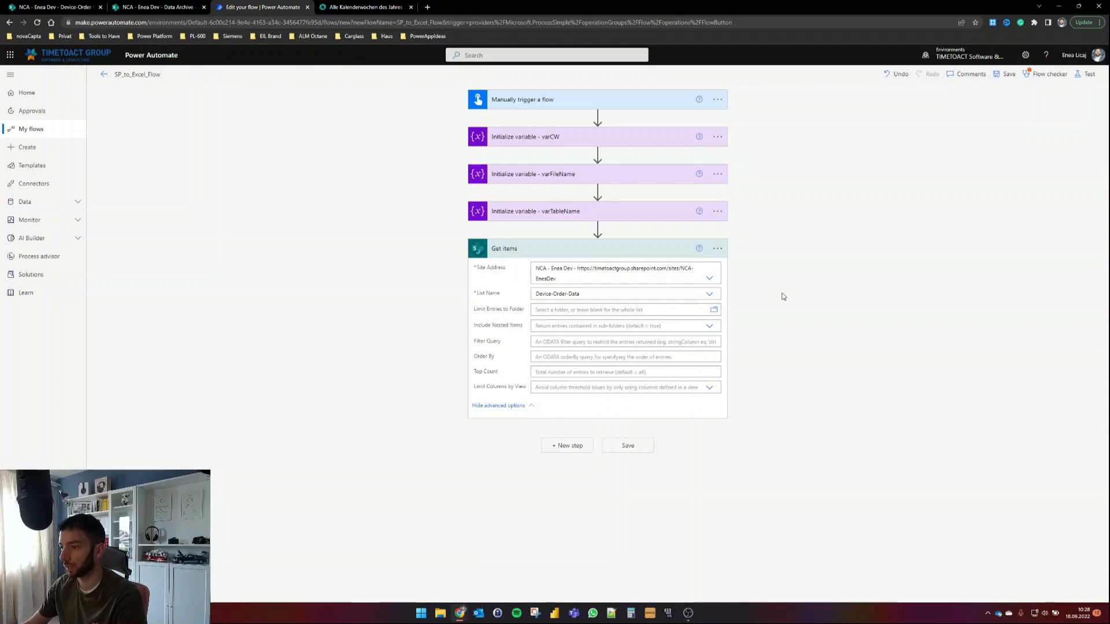
# Step: Add 'Get file content using path' on the dev site for /Archive/Templates Folder/Archive_Template.xlsx
pyautogui.click(560, 449)
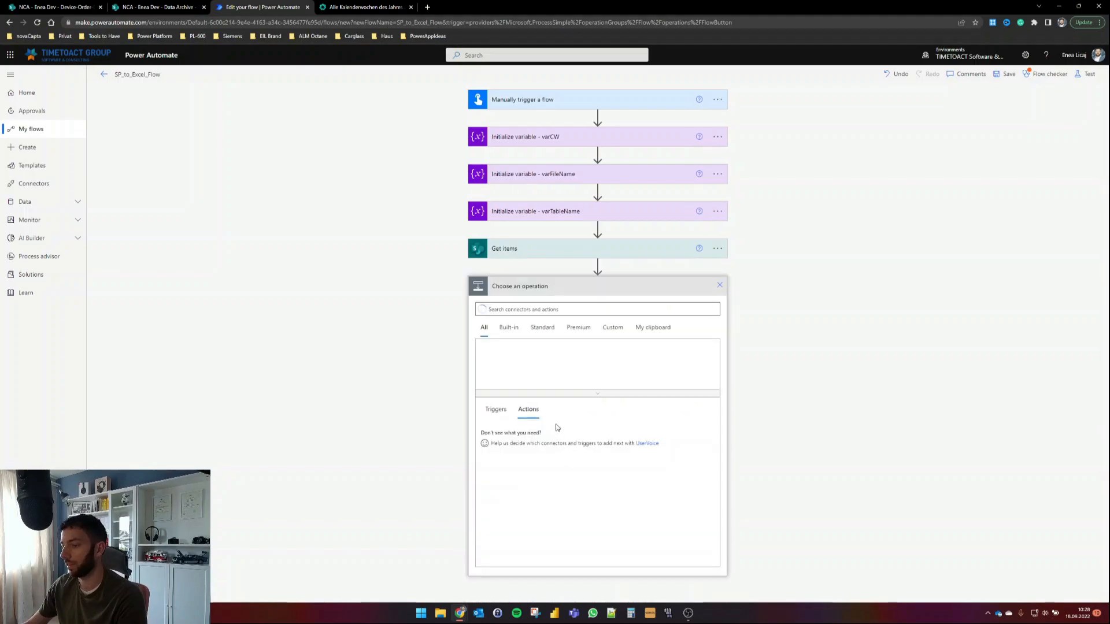
pyautogui.write('get')
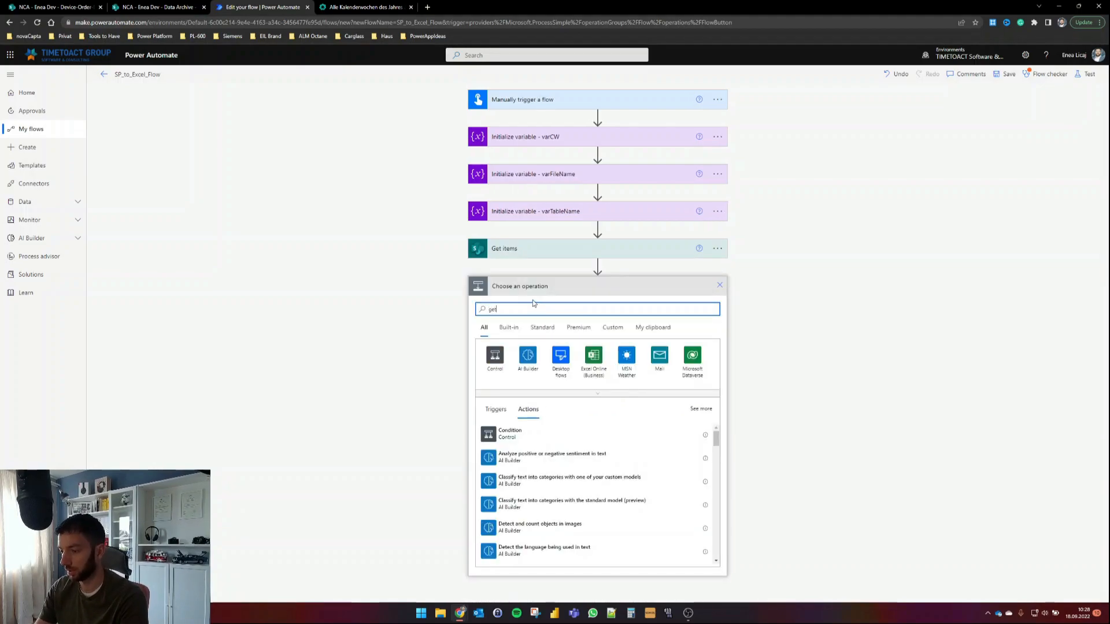
pyautogui.write(' file content')
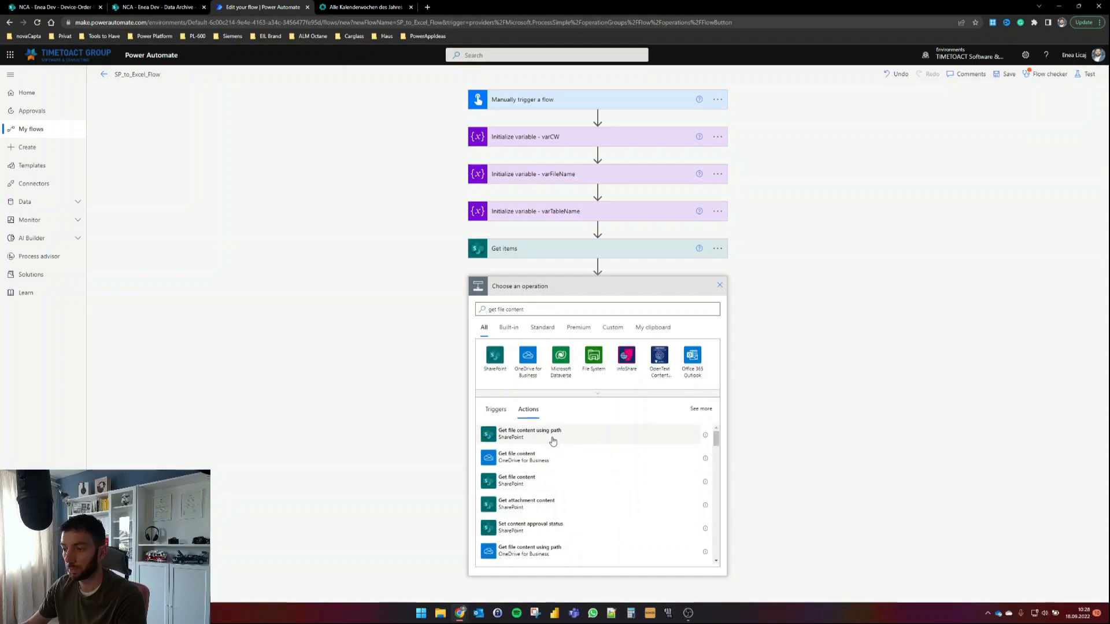
pyautogui.click(553, 442)
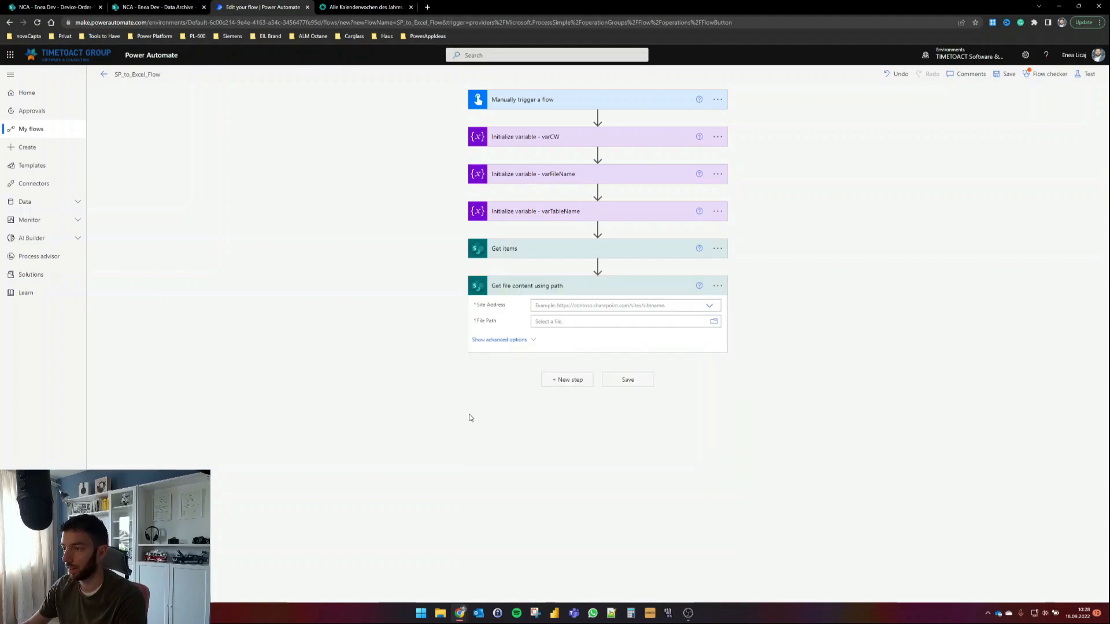
pyautogui.click(709, 306)
pyautogui.click(598, 352)
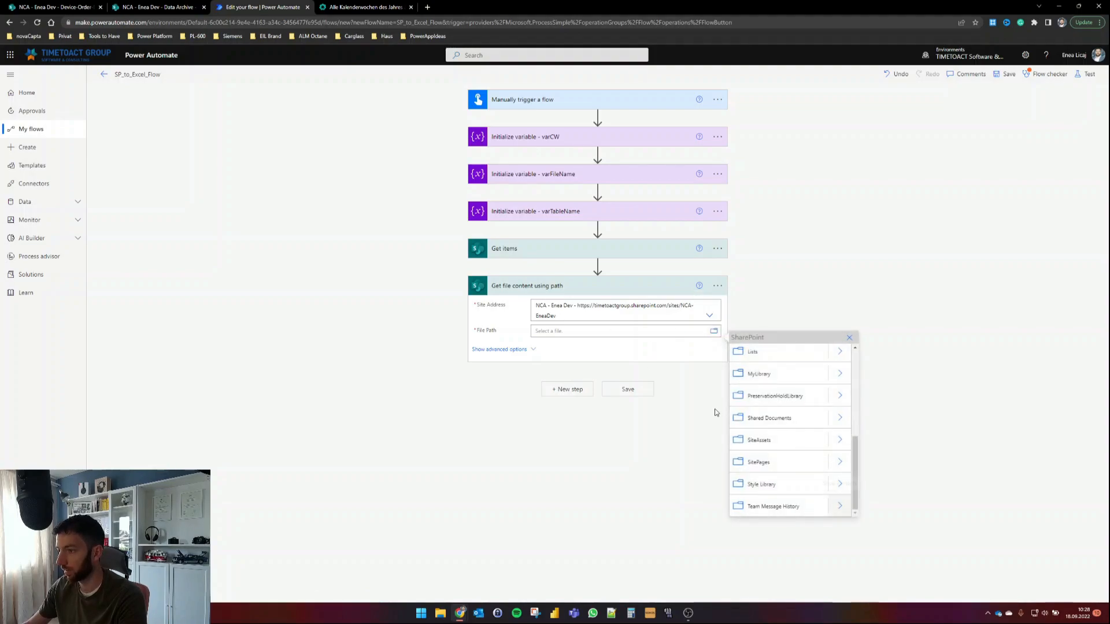
pyautogui.scroll(4, 797, 399)
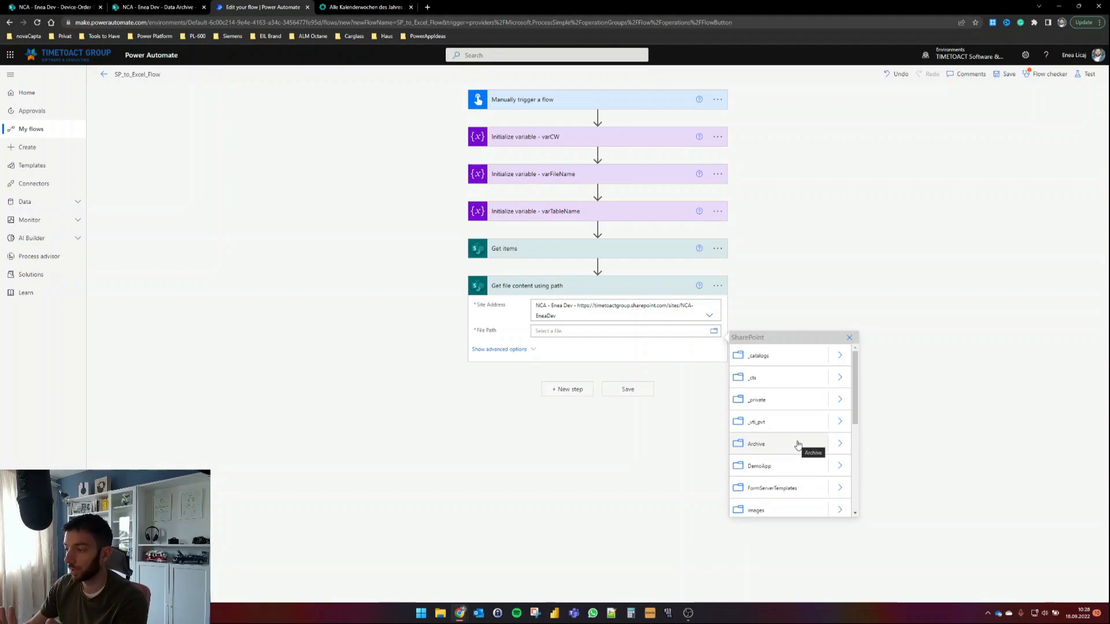
pyautogui.click(839, 446)
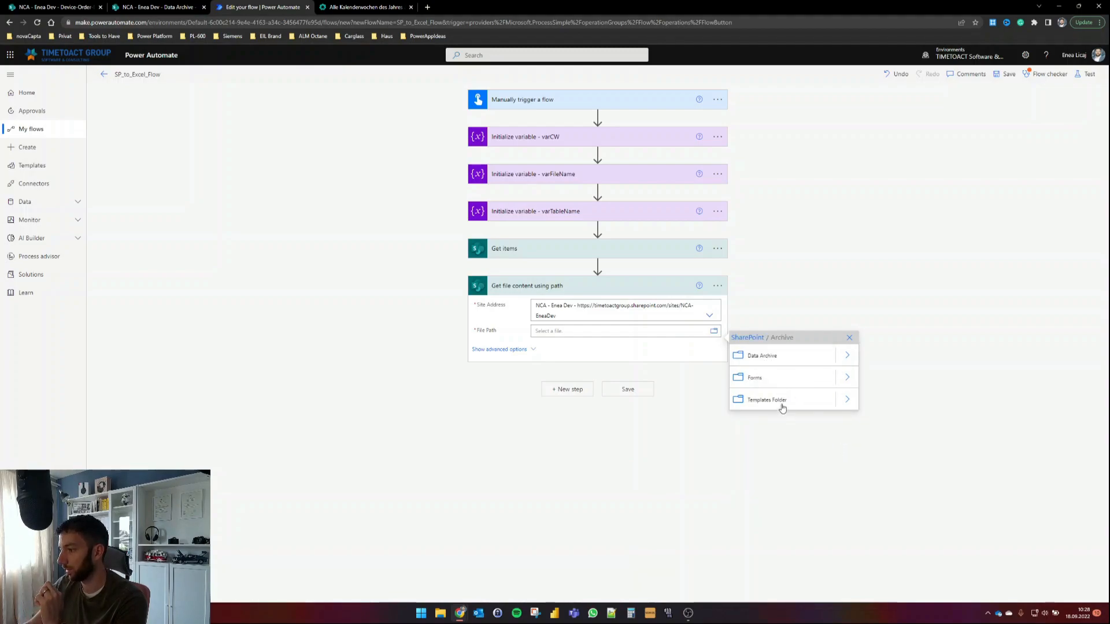
pyautogui.click(846, 400)
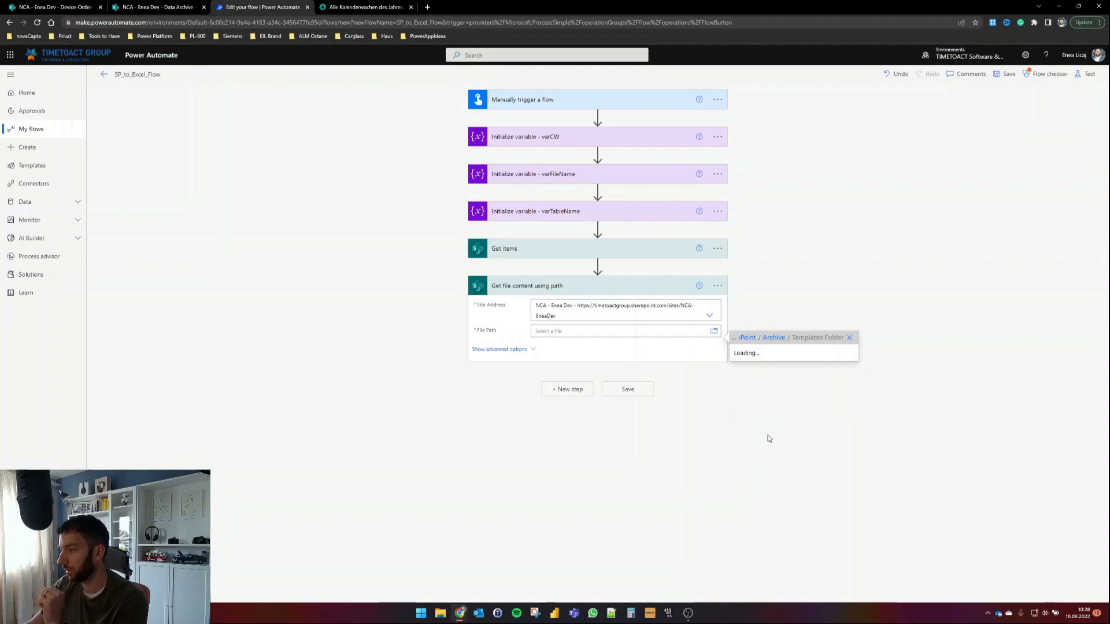
pyautogui.click(768, 356)
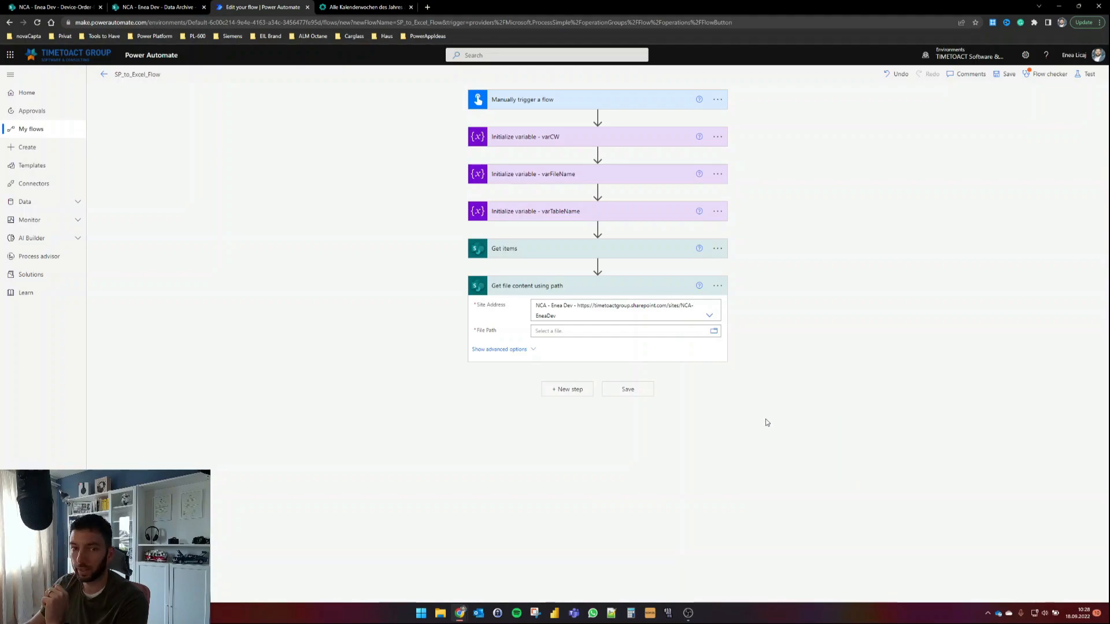
pyautogui.click(794, 301)
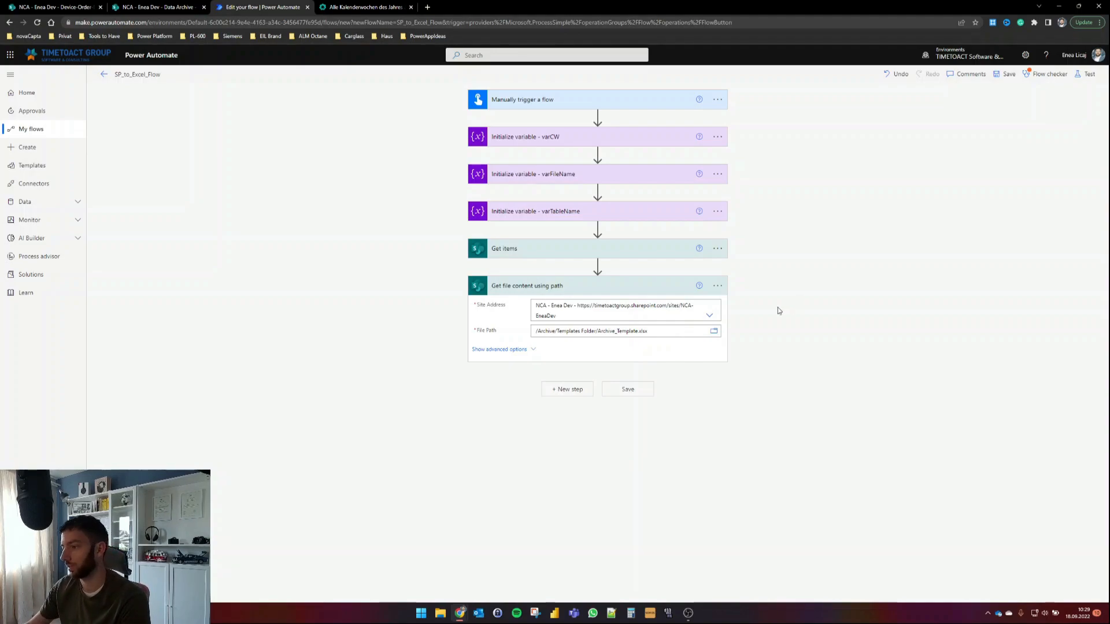
# Step: Add SharePoint Create file on the dev site with folder path /Archive/Data Archive
pyautogui.click(556, 393)
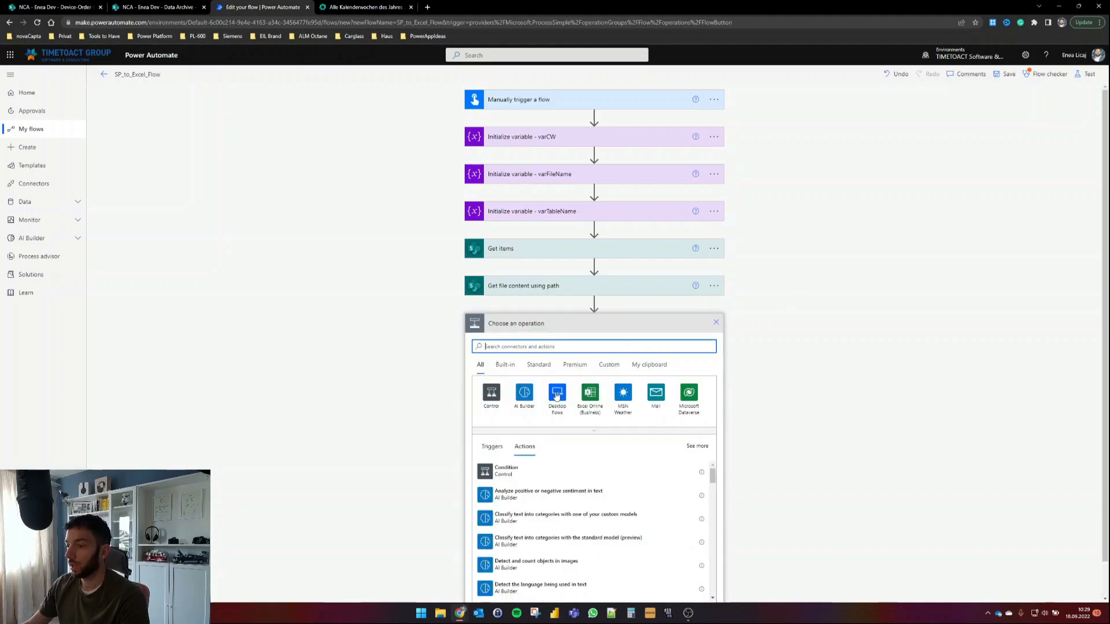
pyautogui.write('create file')
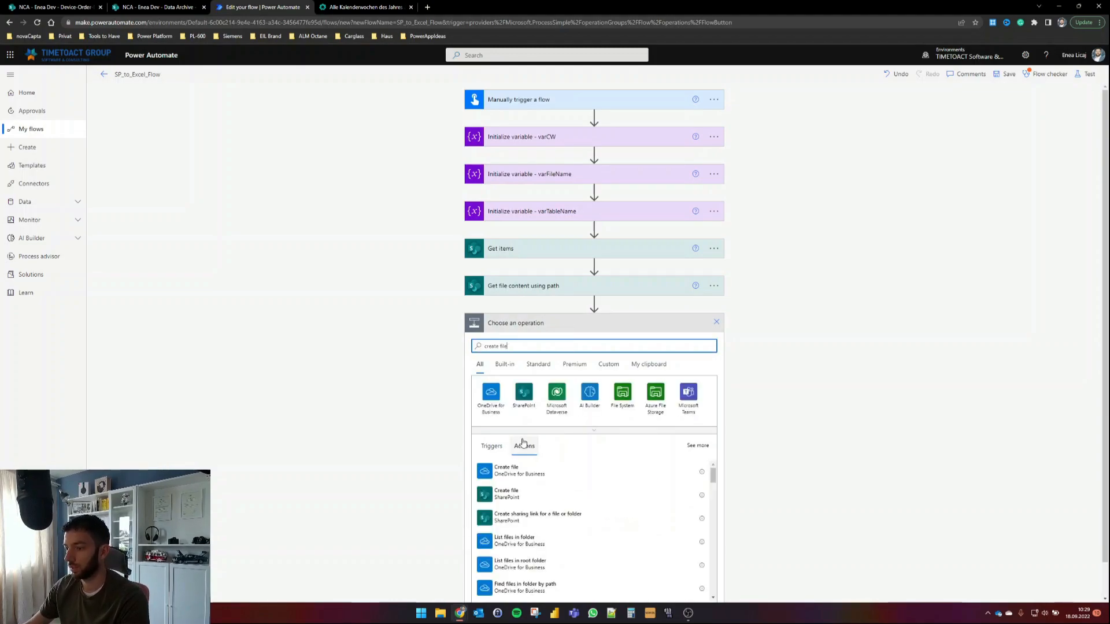
pyautogui.click(530, 496)
pyautogui.click(710, 343)
pyautogui.click(568, 393)
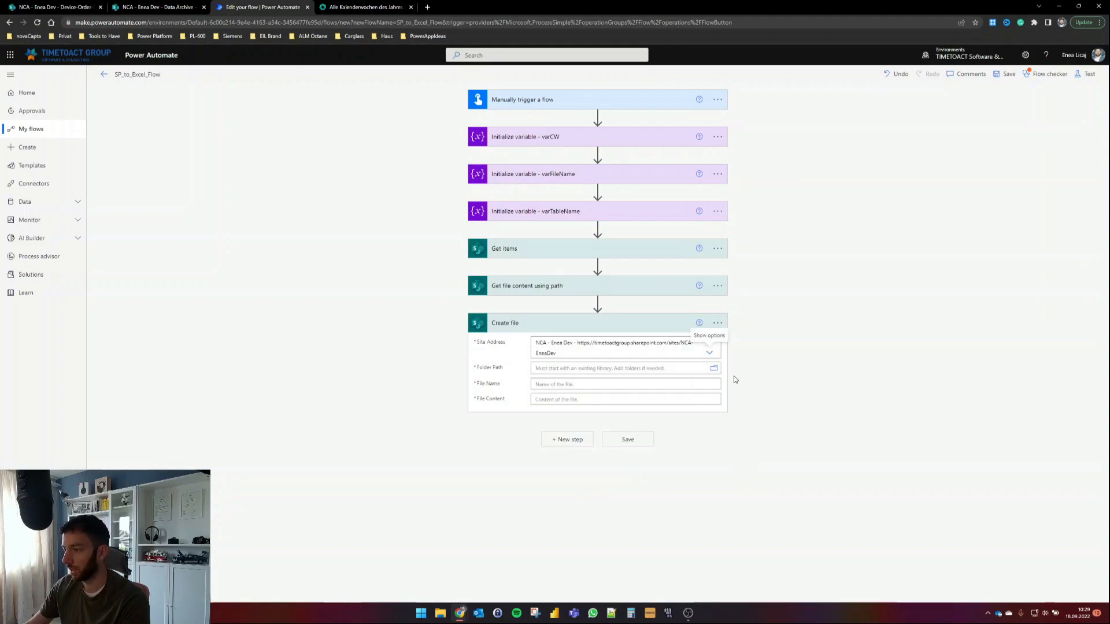
pyautogui.click(714, 369)
pyautogui.scroll(4, 795, 411)
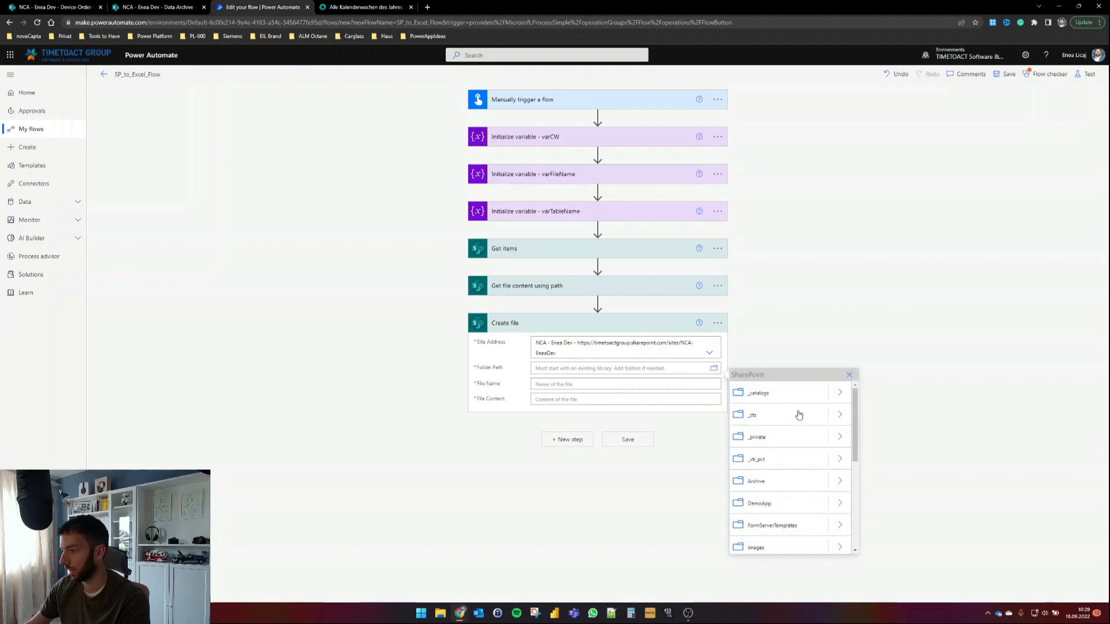
pyautogui.click(840, 481)
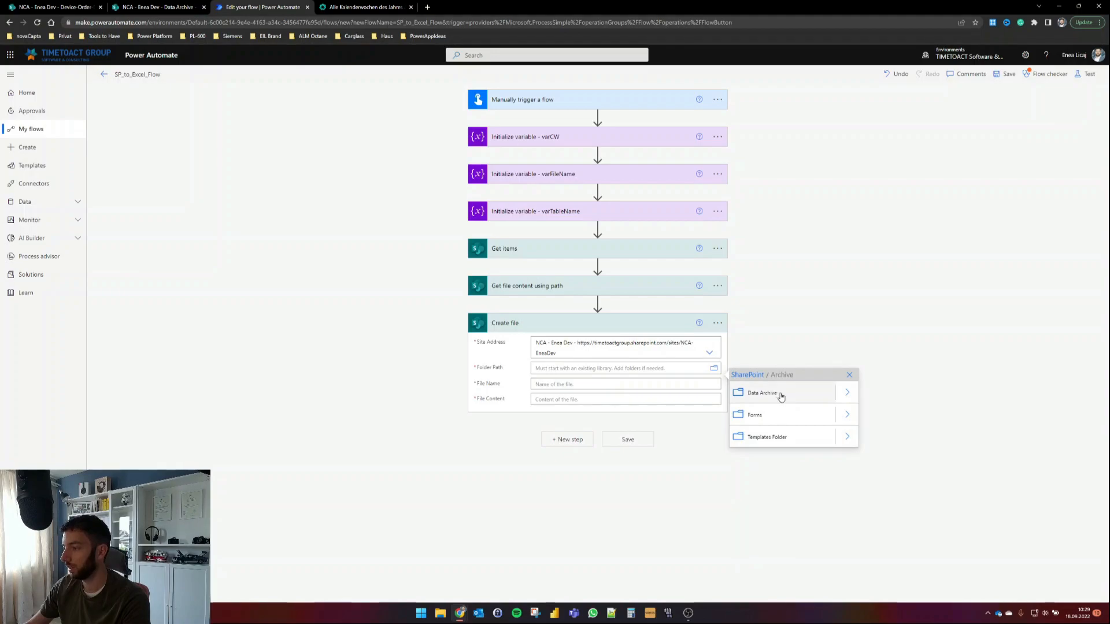
pyautogui.click(849, 395)
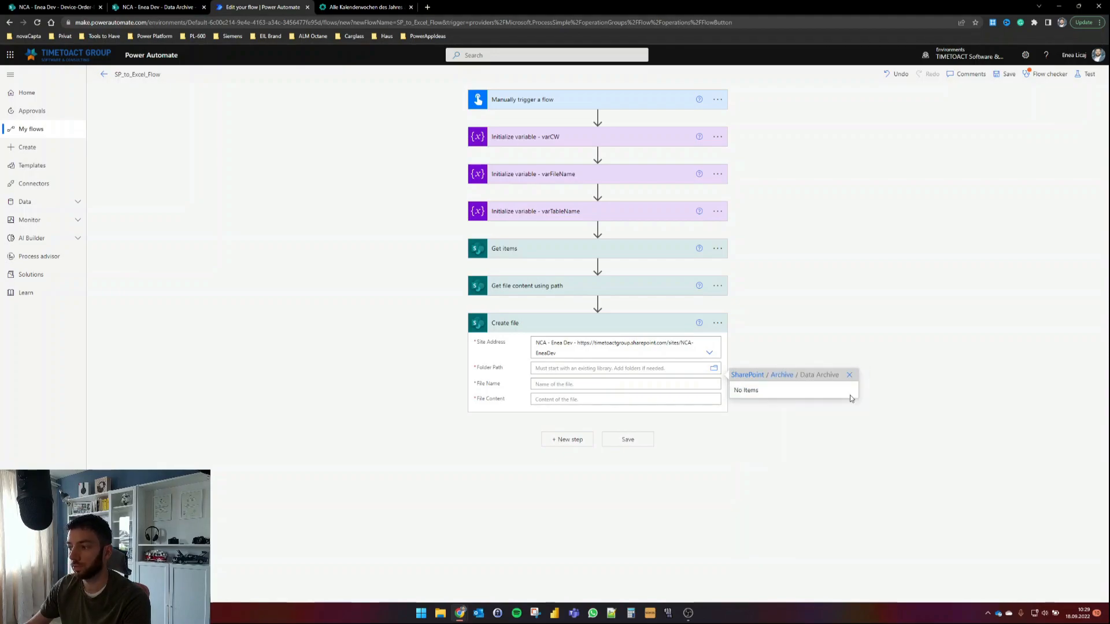
pyautogui.click(782, 375)
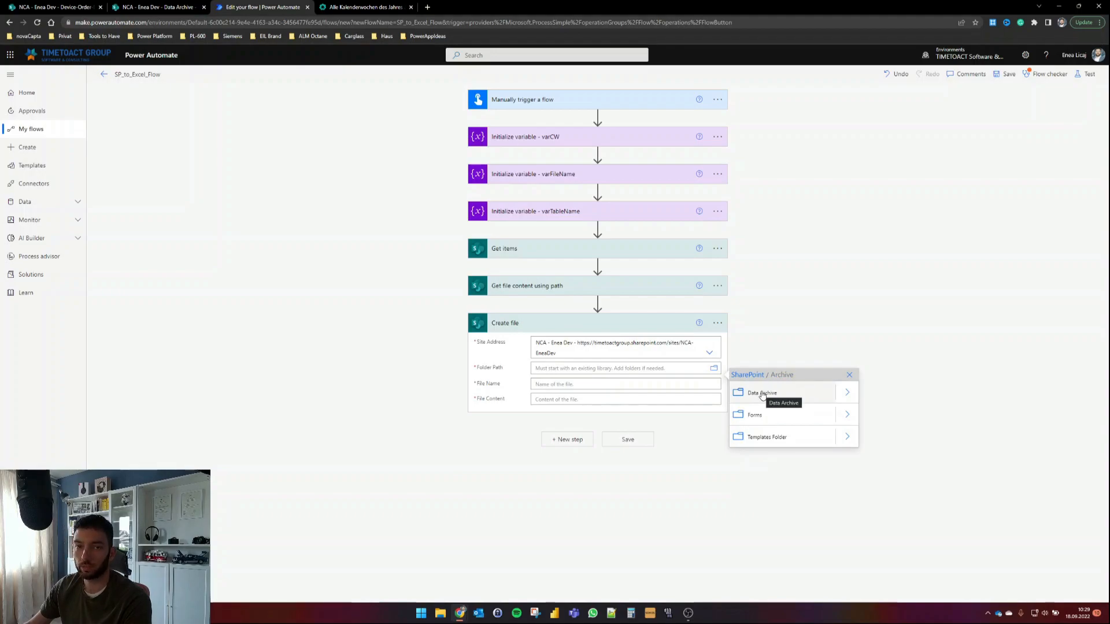
pyautogui.click(763, 394)
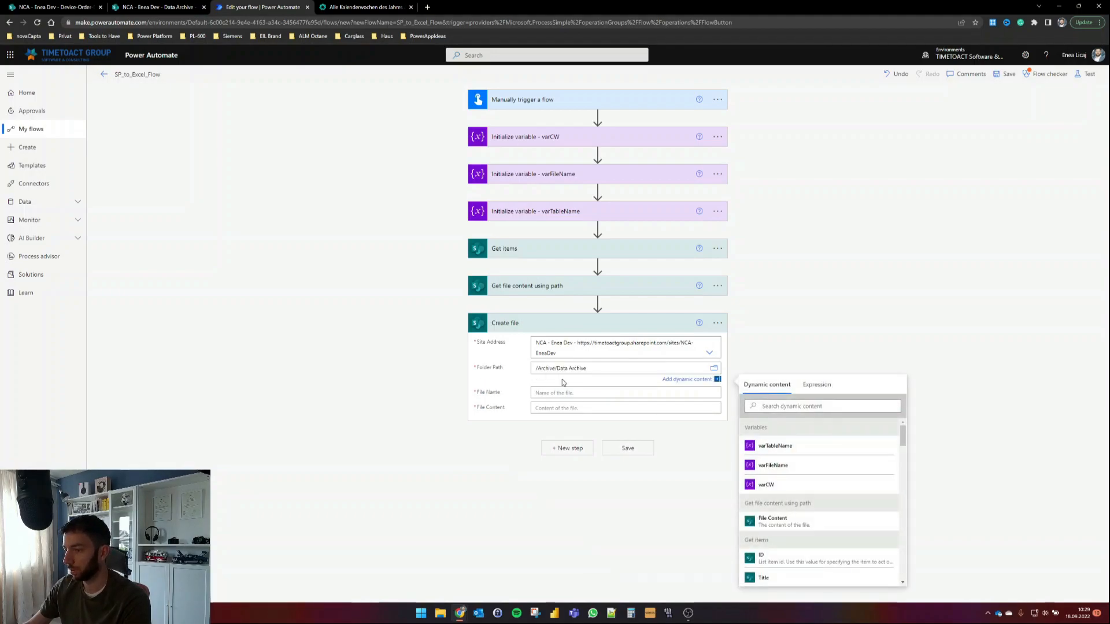
# Step: Set the Create file name to Archive_Data_ followed by varCW and .xlsx
pyautogui.click(560, 394)
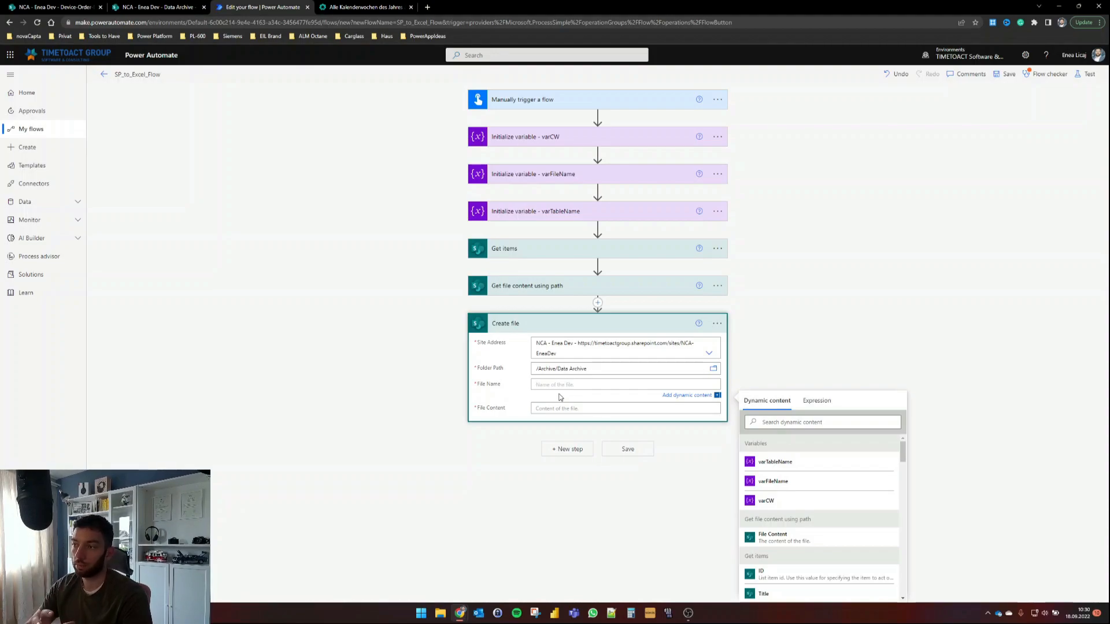
pyautogui.write('Archive_Data')
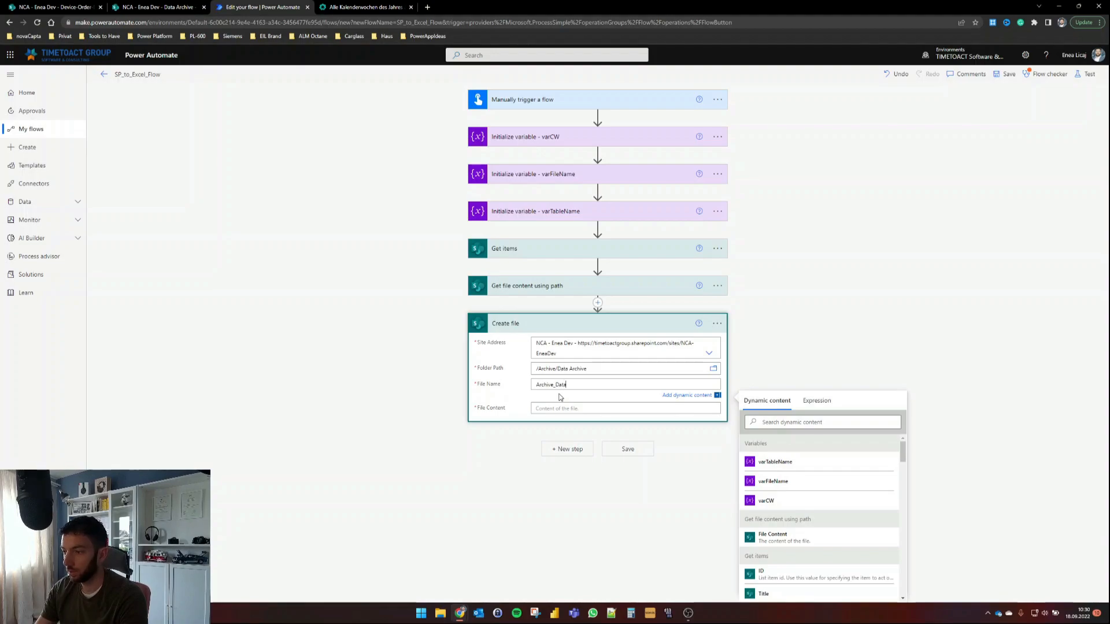
pyautogui.click(791, 504)
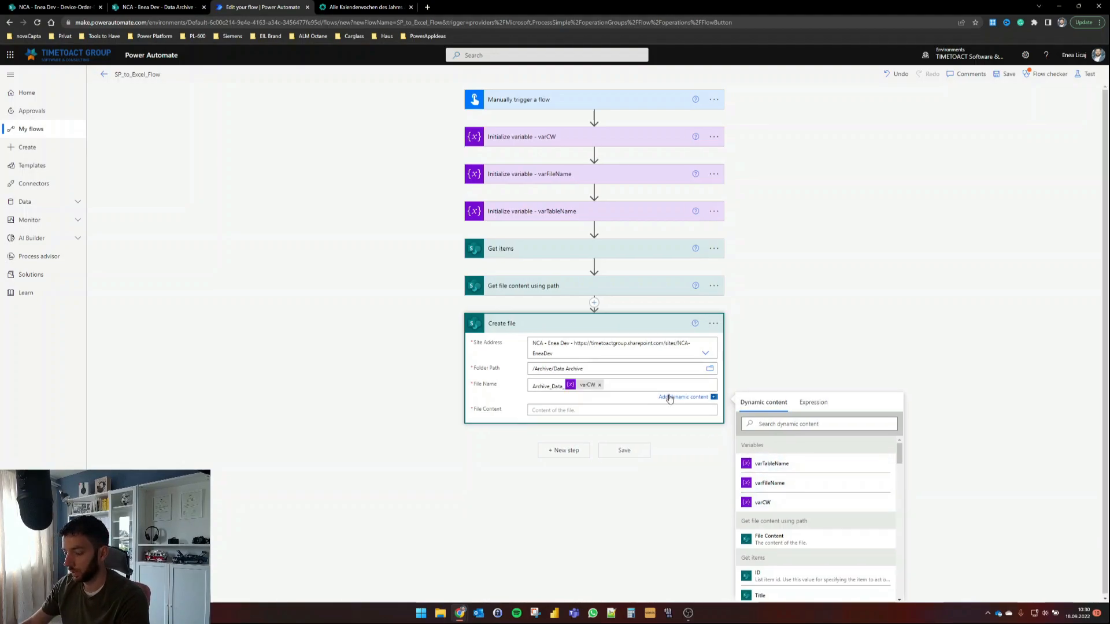
pyautogui.write('.xlsx')
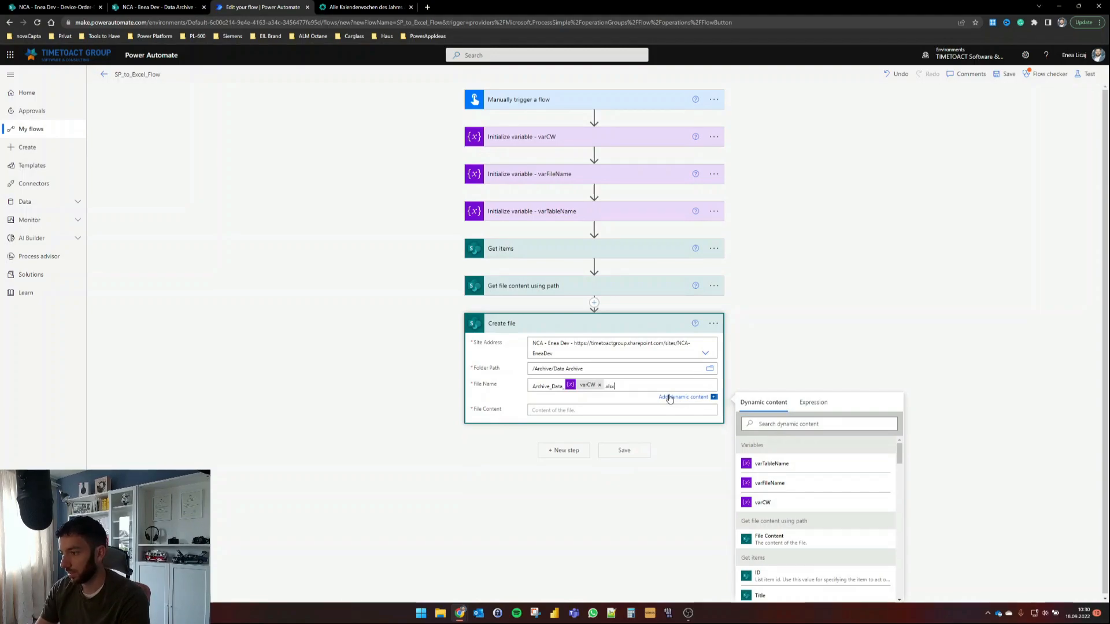
# Step: Fill the Create file content with the template's File Content token
pyautogui.click(594, 407)
pyautogui.scroll(-2, 856, 317)
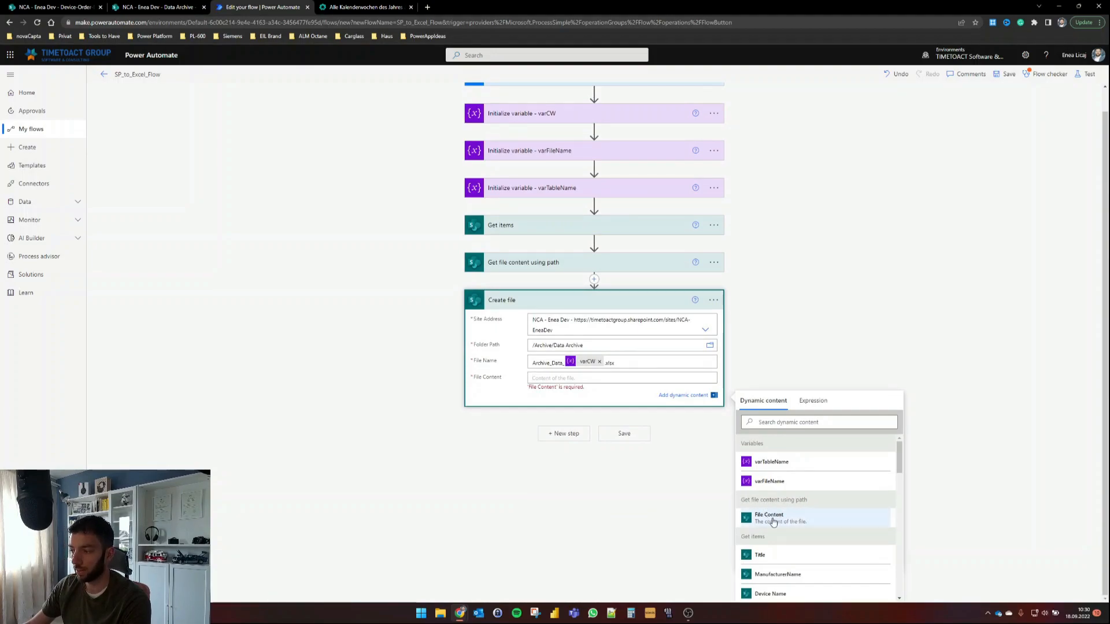
pyautogui.click(778, 518)
pyautogui.click(848, 296)
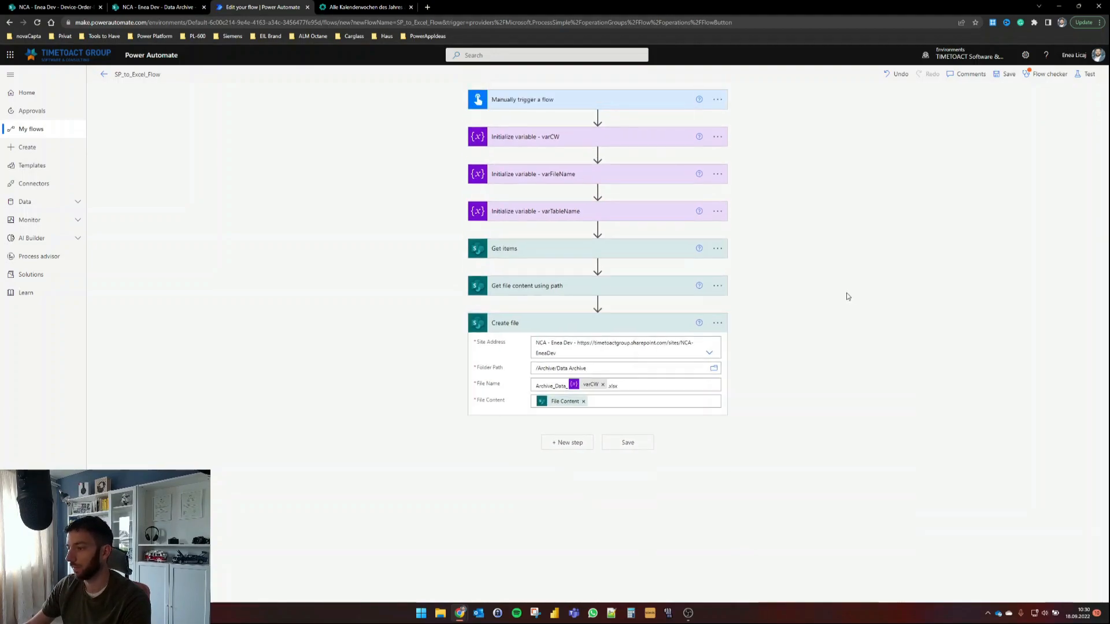
pyautogui.click(587, 177)
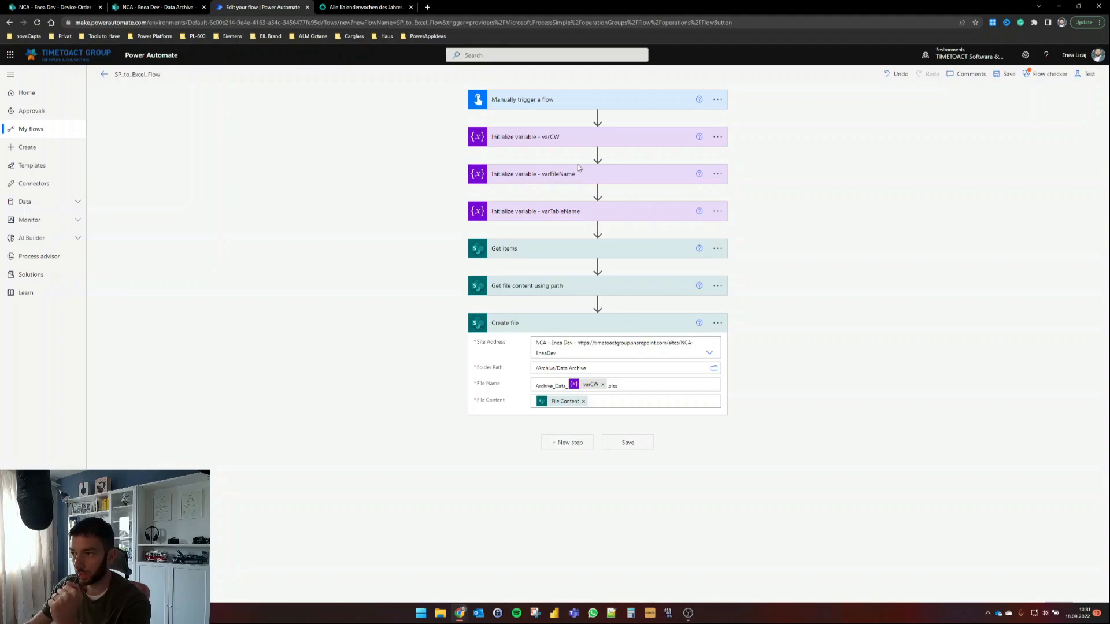
pyautogui.click(586, 444)
# Step: Add Set variable assigning varFileName the Create file step's Name output
pyautogui.write('set bu')
pyautogui.write('ariable')
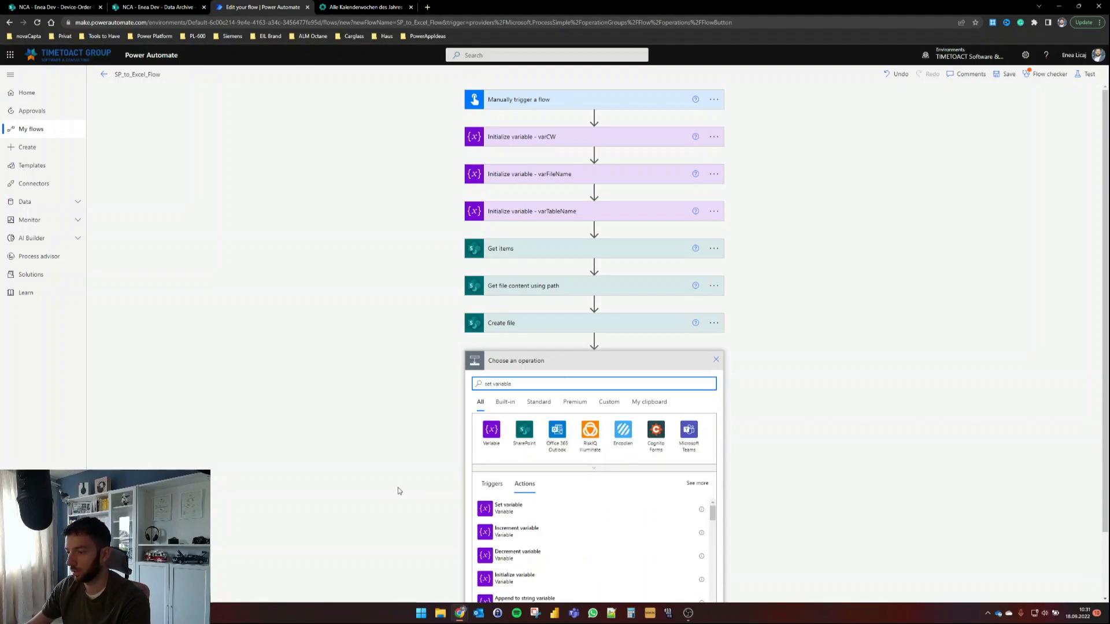
pyautogui.click(529, 514)
pyautogui.click(707, 381)
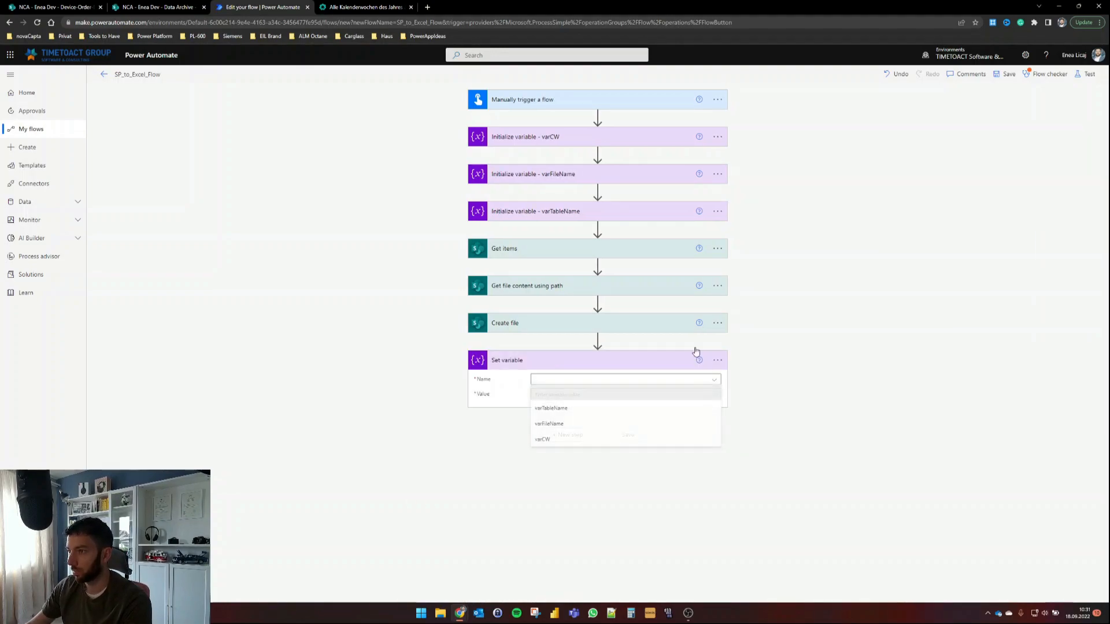
pyautogui.click(560, 427)
pyautogui.click(542, 395)
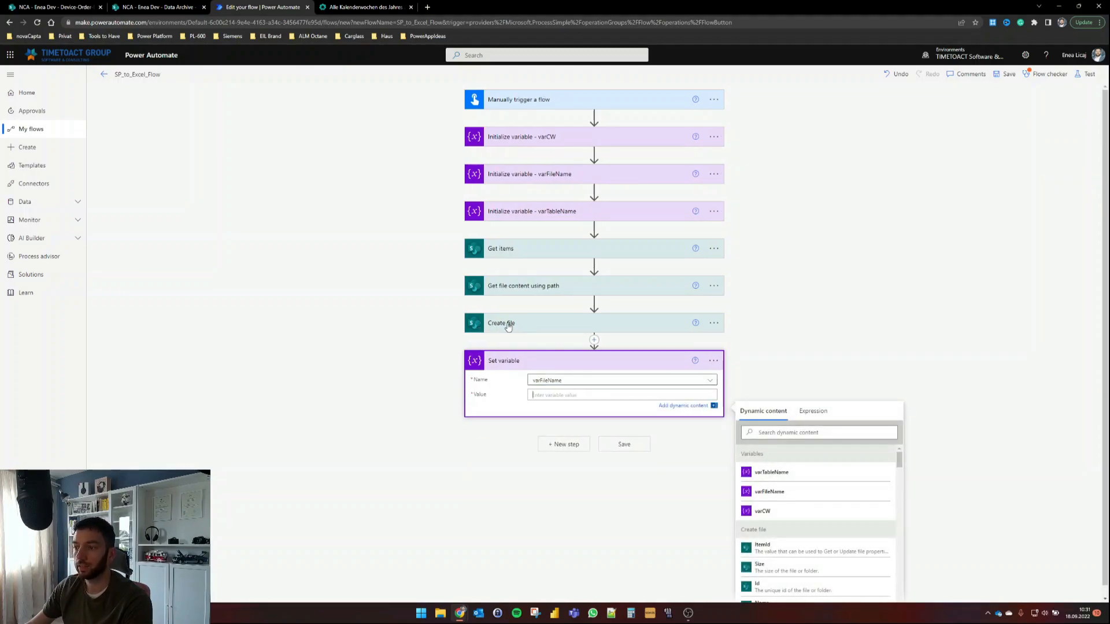
pyautogui.scroll(-5, 849, 513)
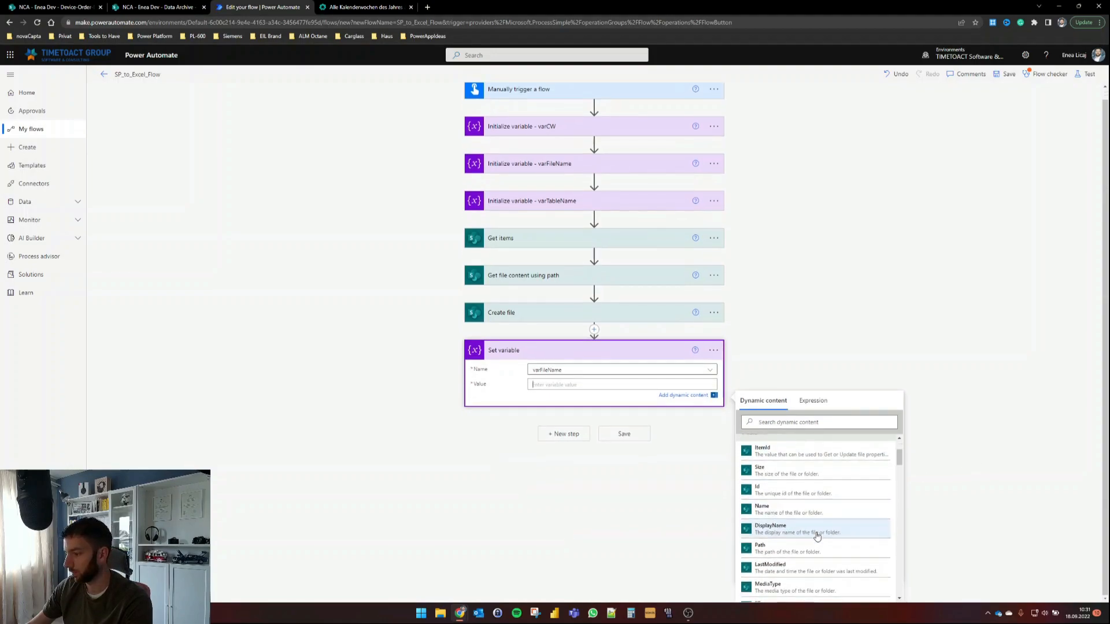
pyautogui.click(788, 511)
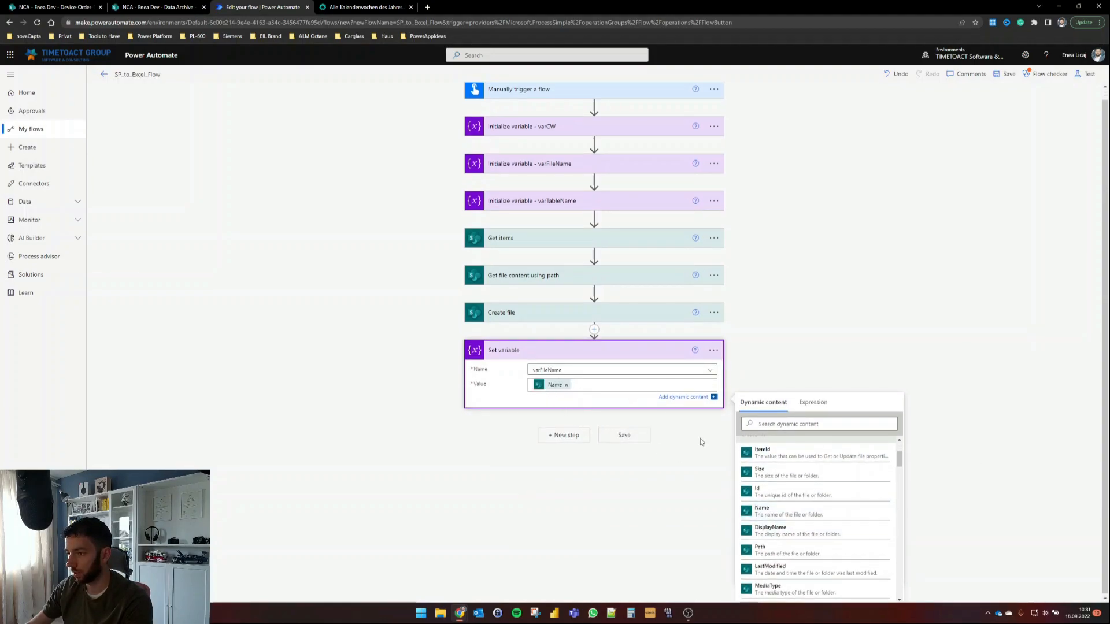
pyautogui.scroll(1, 779, 516)
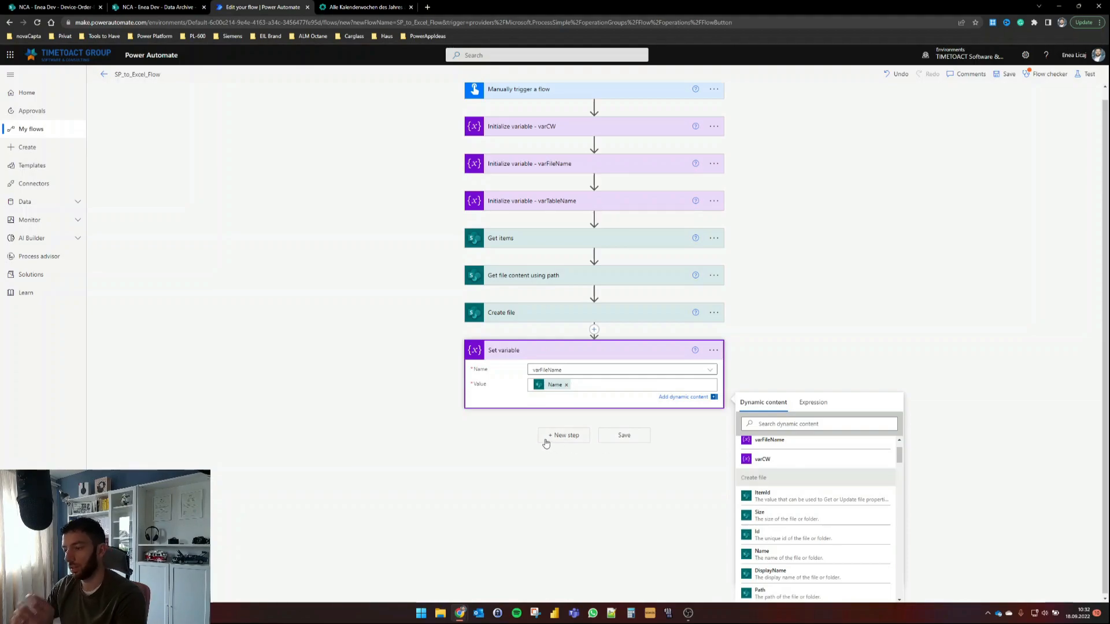
pyautogui.click(564, 435)
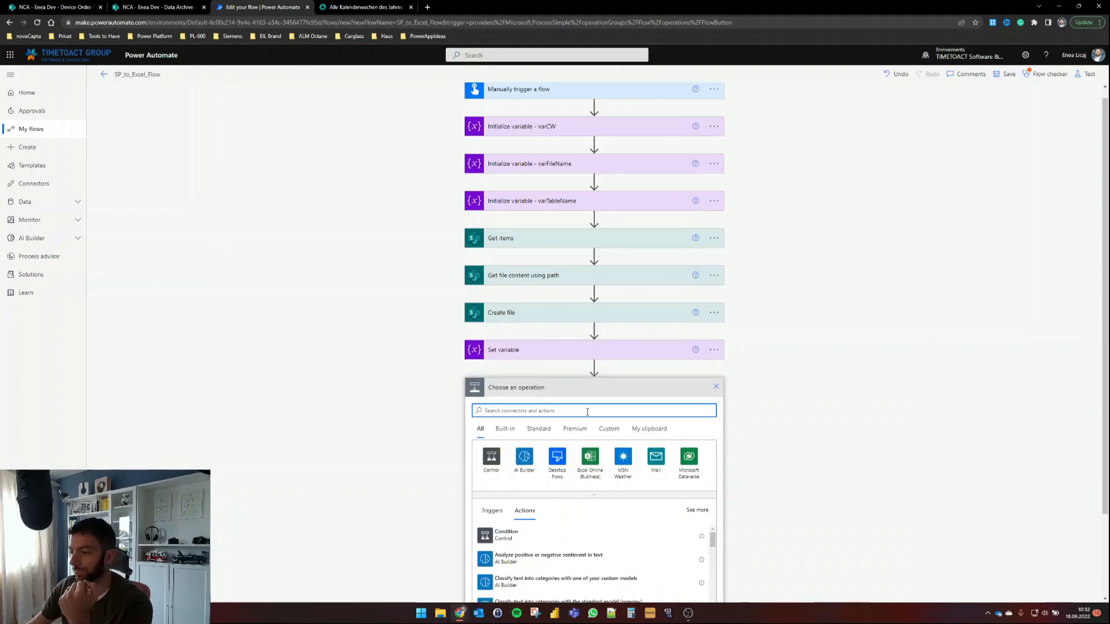
# Step: Add a SharePoint Get files (properties only) action on the dev site's Archive library
pyautogui.write('get file')
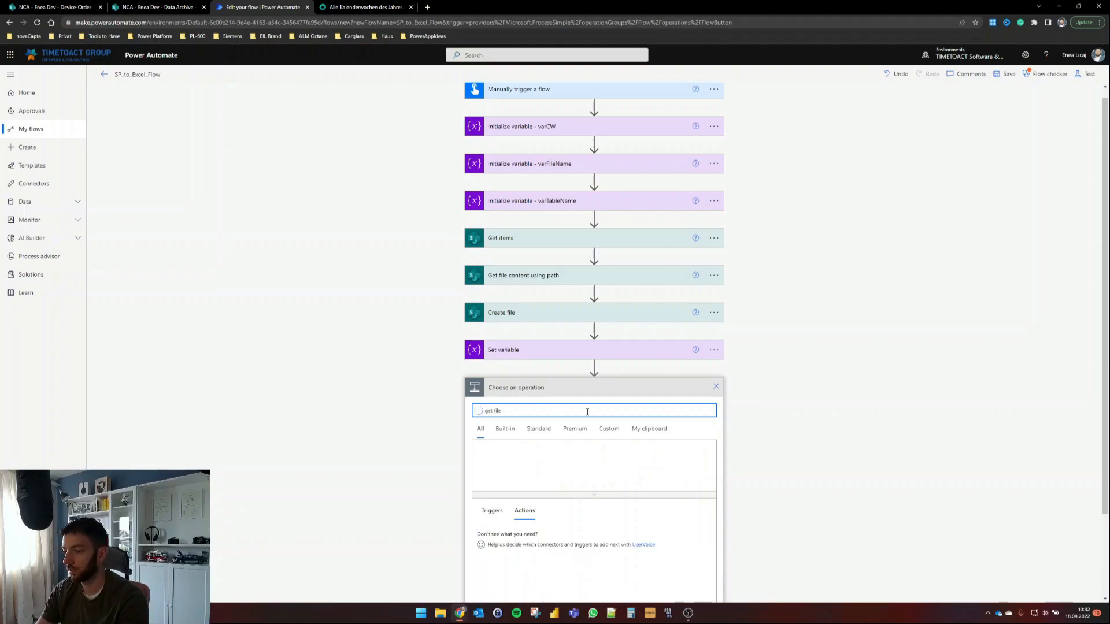
pyautogui.click(570, 557)
pyautogui.click(709, 418)
pyautogui.click(557, 466)
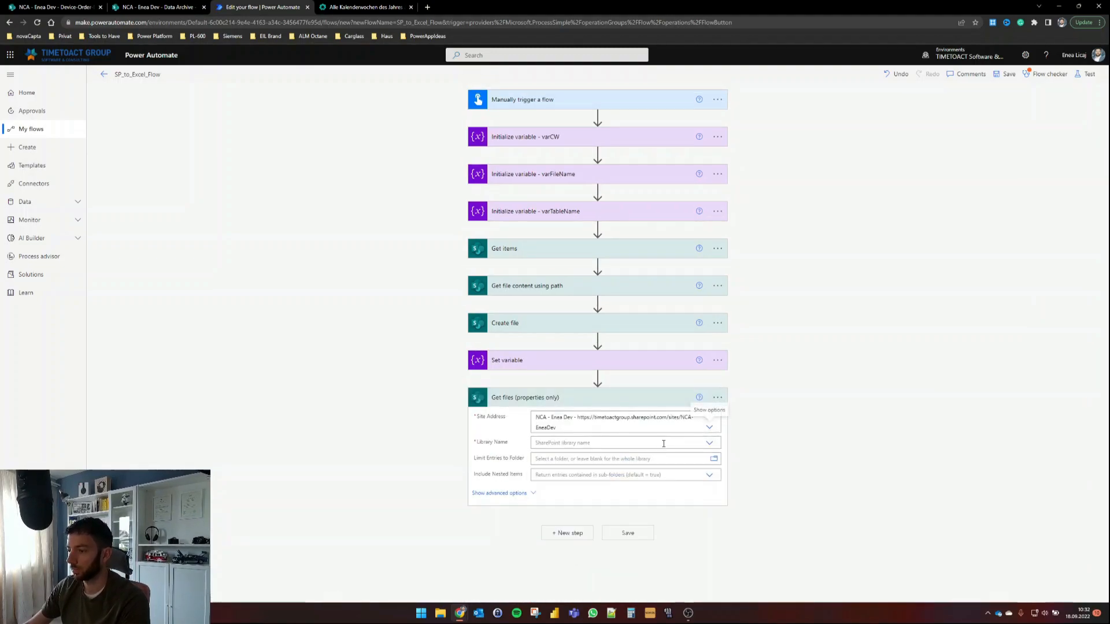
pyautogui.click(709, 444)
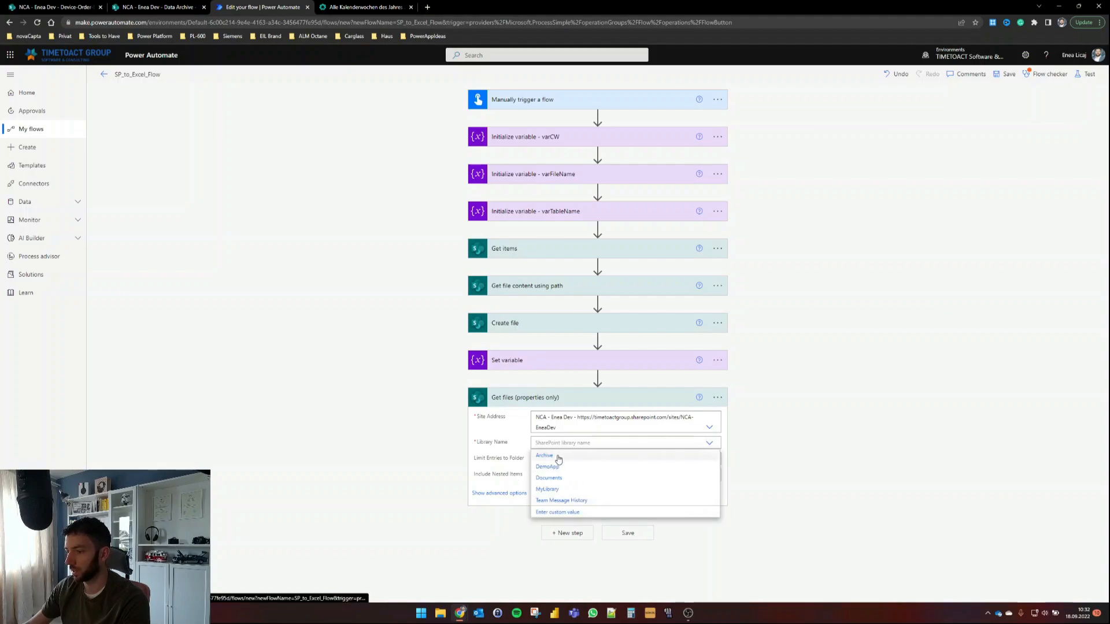
pyautogui.click(545, 456)
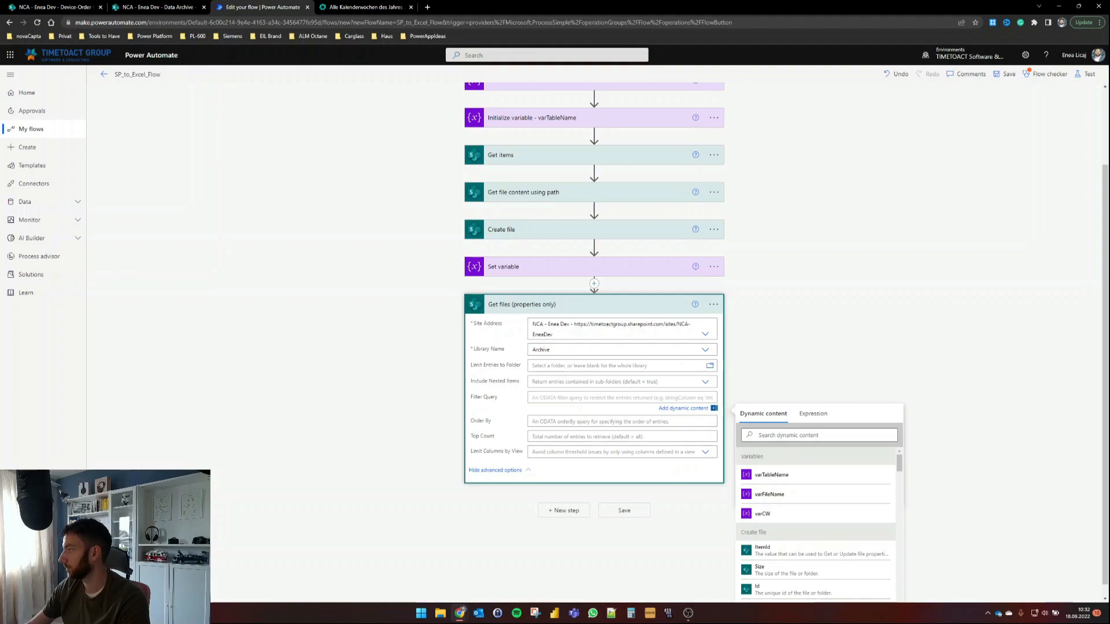
# Step: Paste the filter query FileLeafRef eq varFileName and check the Set variable step
pyautogui.hotkey('ctrl', 'v')
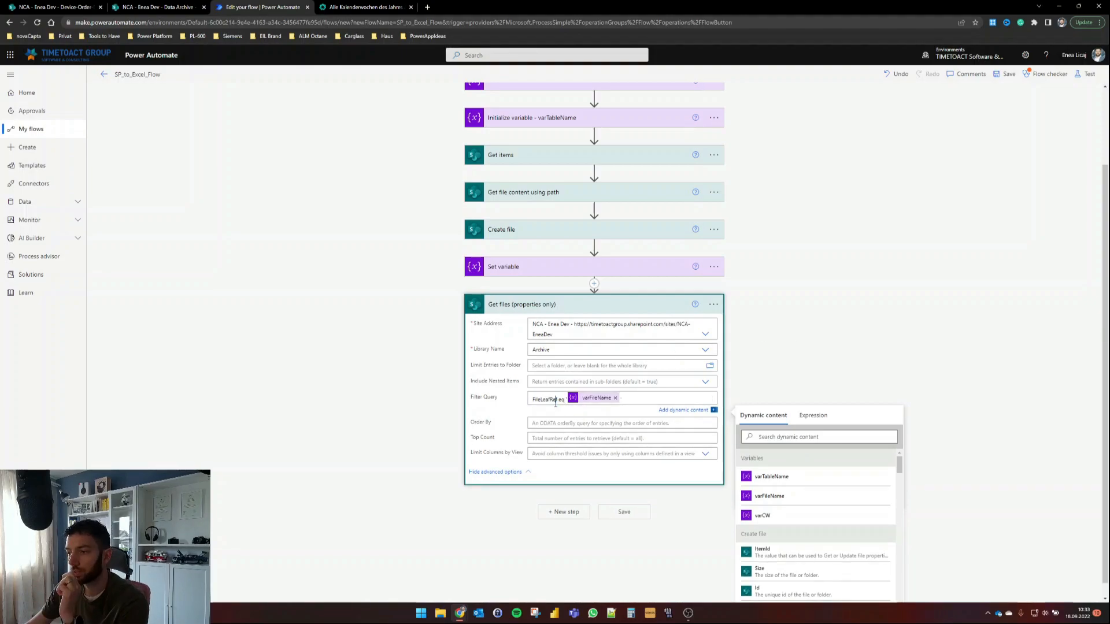
pyautogui.moveTo(558, 400); pyautogui.dragTo(533, 401)
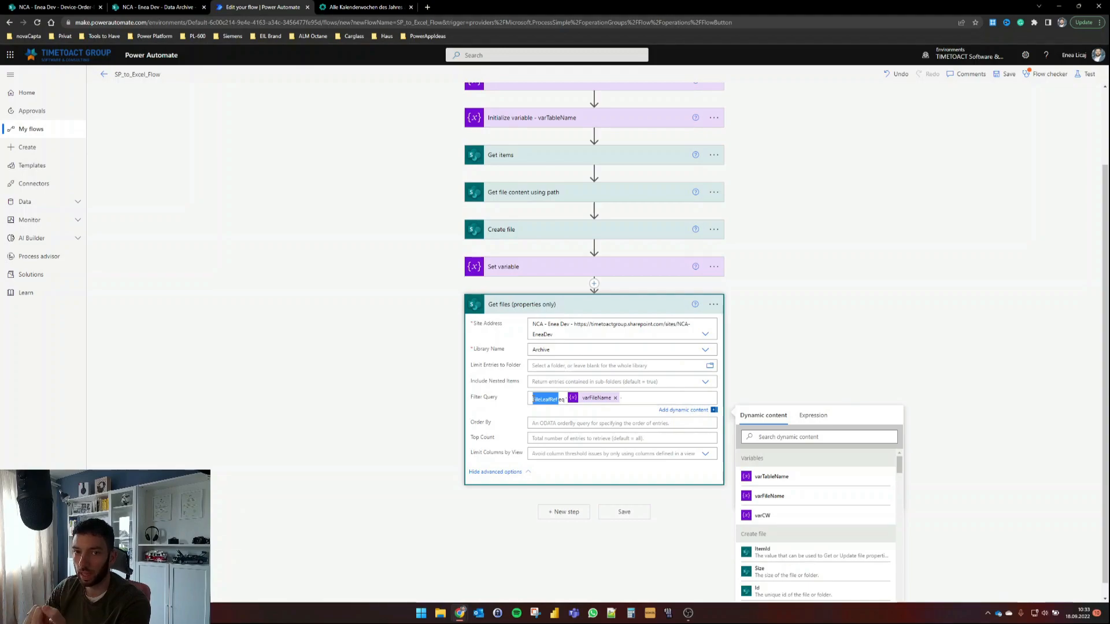
pyautogui.click(601, 403)
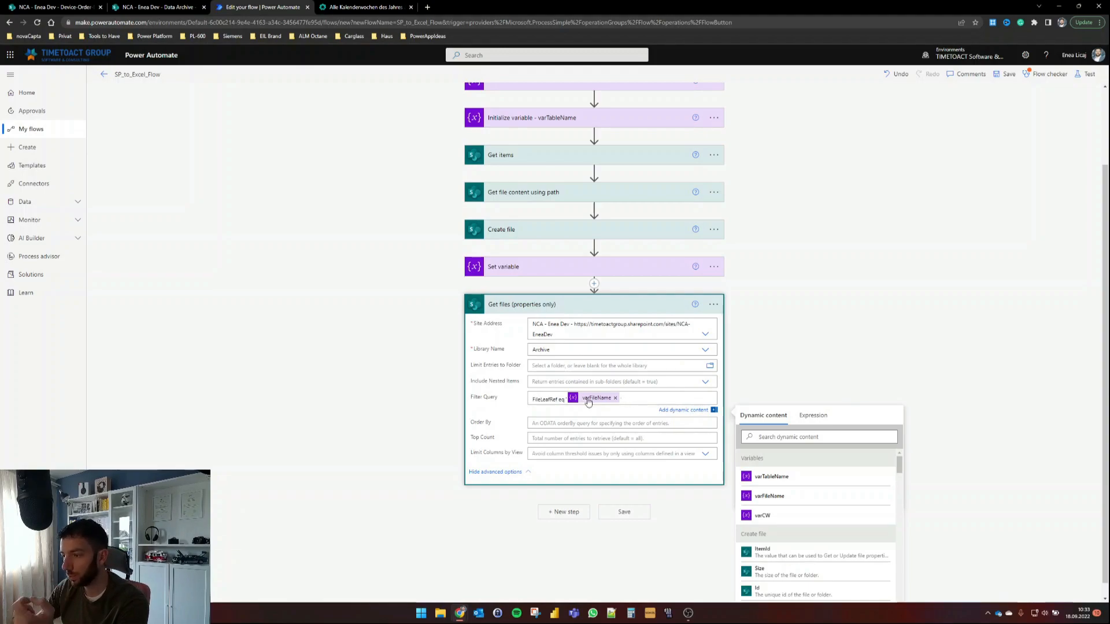
pyautogui.click(529, 268)
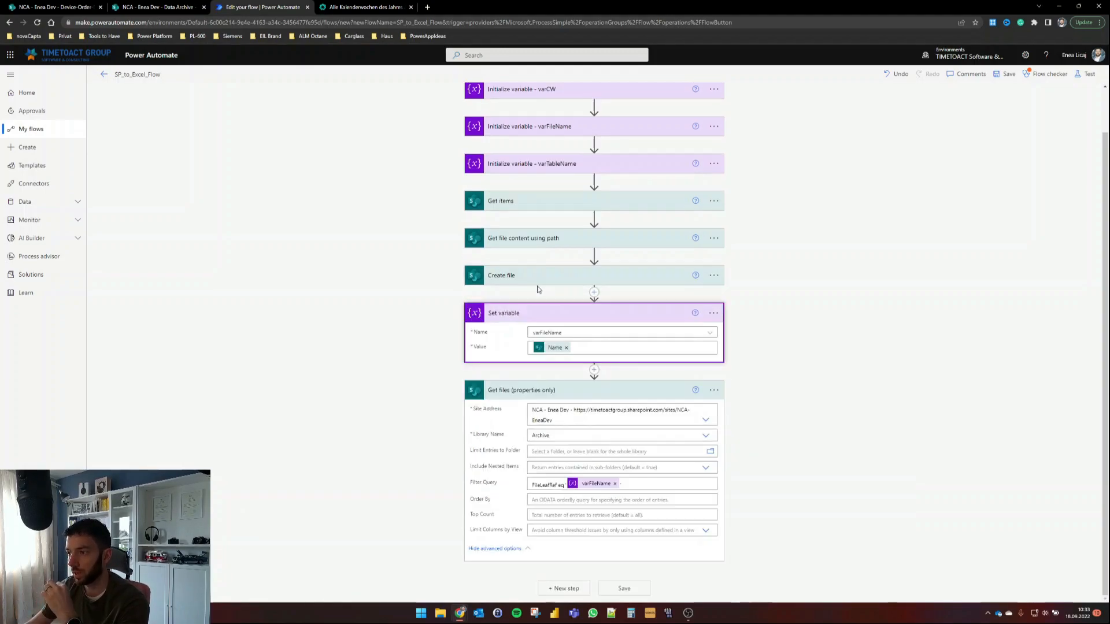
pyautogui.click(558, 315)
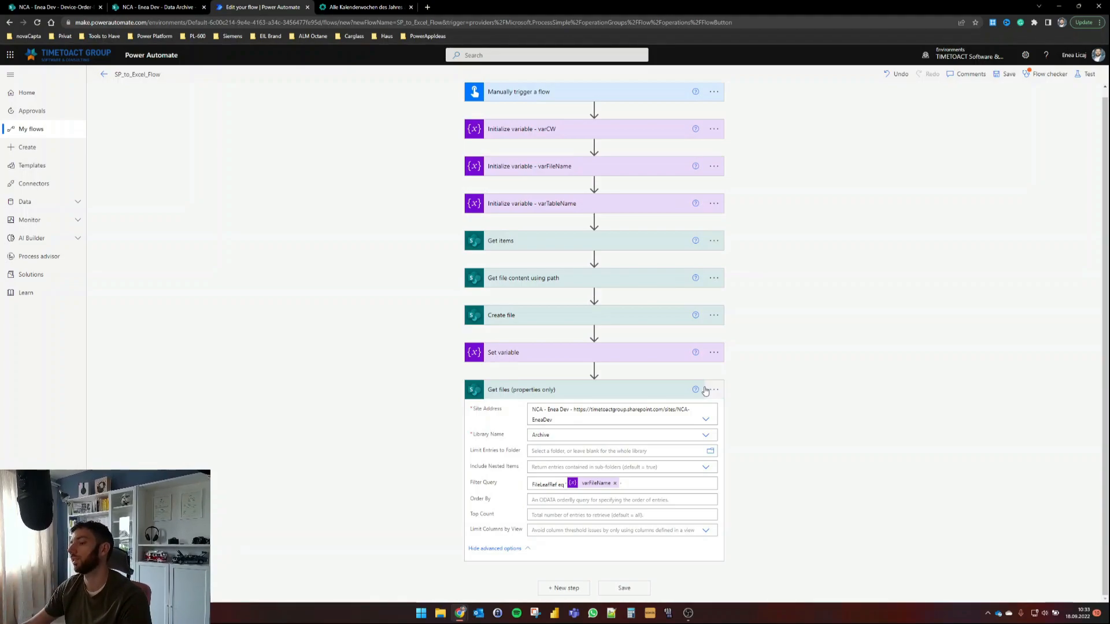
# Step: Start inserting a new step below Get files (properties only)
pyautogui.click(562, 391)
pyautogui.click(571, 408)
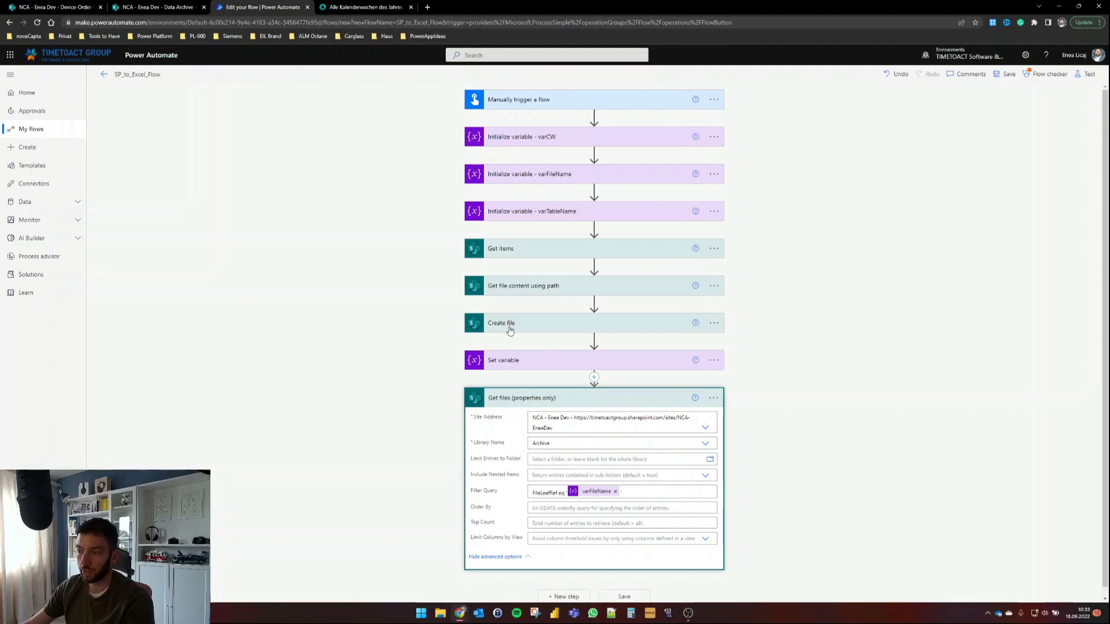
pyautogui.scroll(-1, 798, 404)
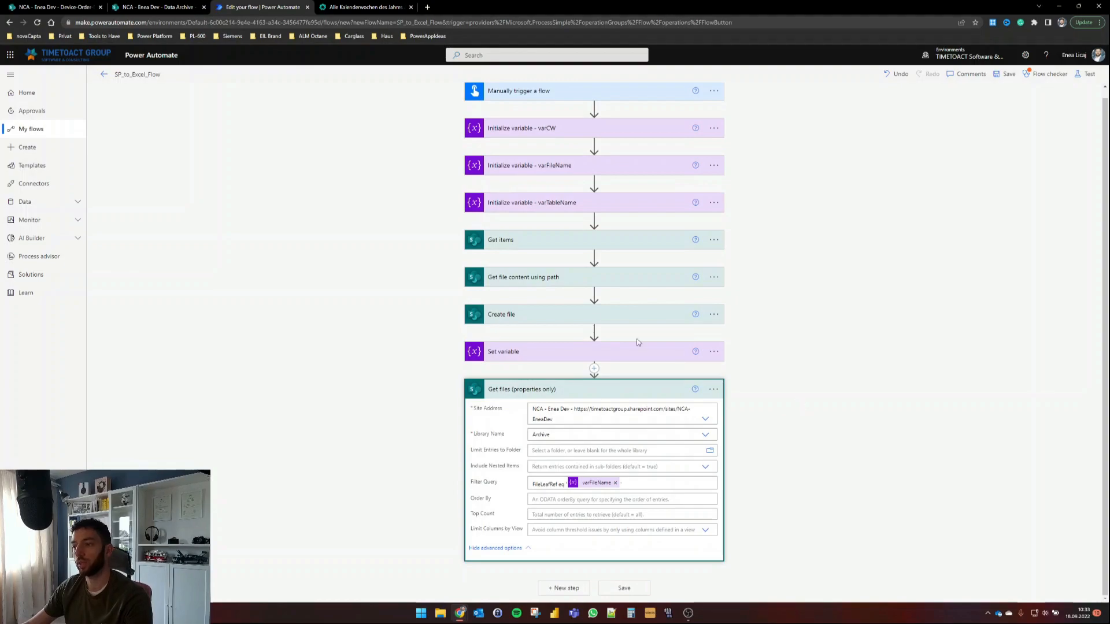
pyautogui.click(568, 589)
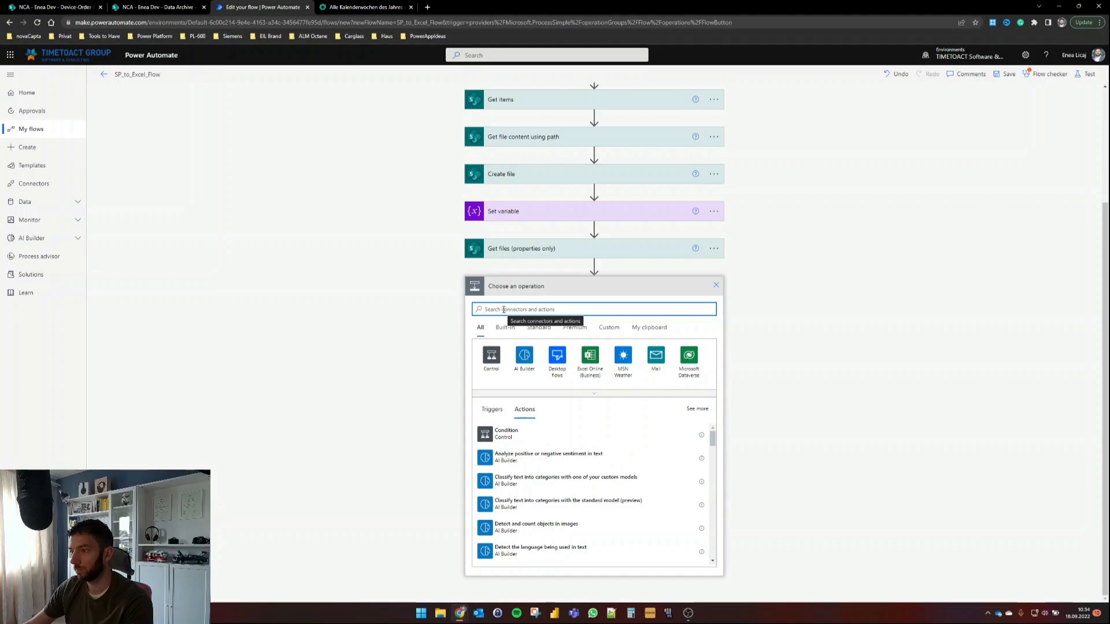
# Step: Add a Condition with left value length(body('Get_files_(properties_only)')?['value'])
pyautogui.click(505, 433)
pyautogui.click(511, 462)
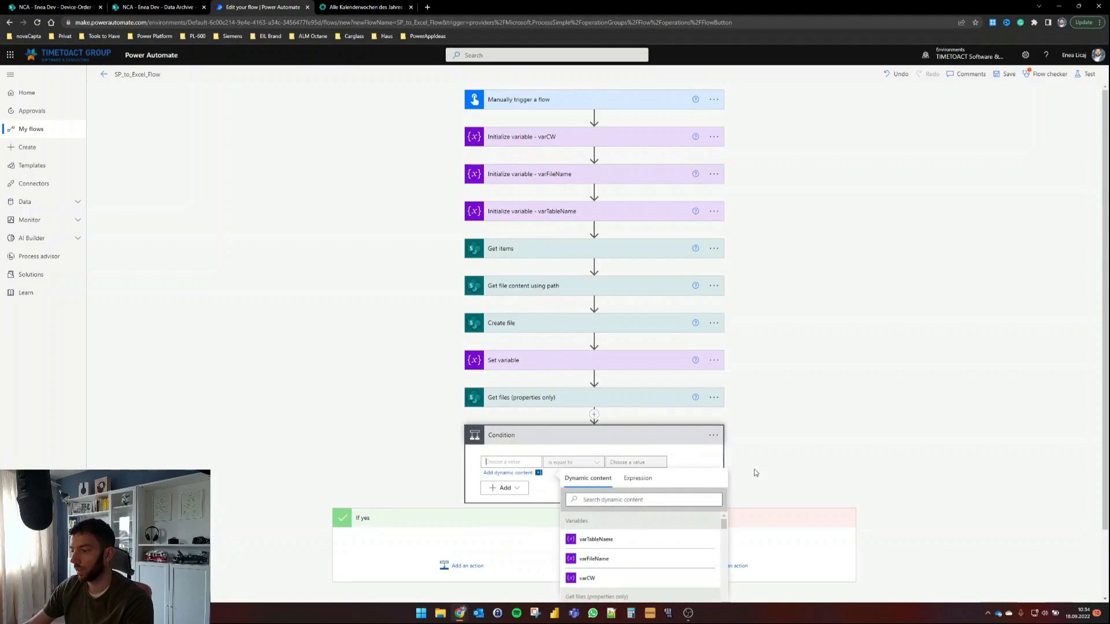
pyautogui.click(639, 479)
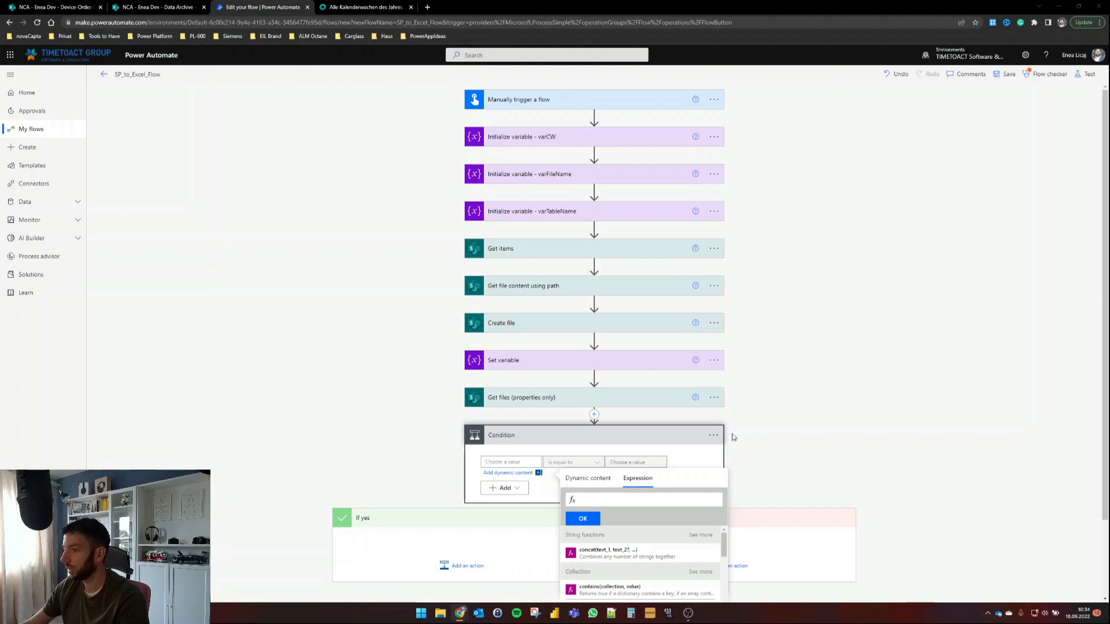
pyautogui.hotkey('ctrl', 'v')
pyautogui.moveTo(622, 500); pyautogui.dragTo(556, 503)
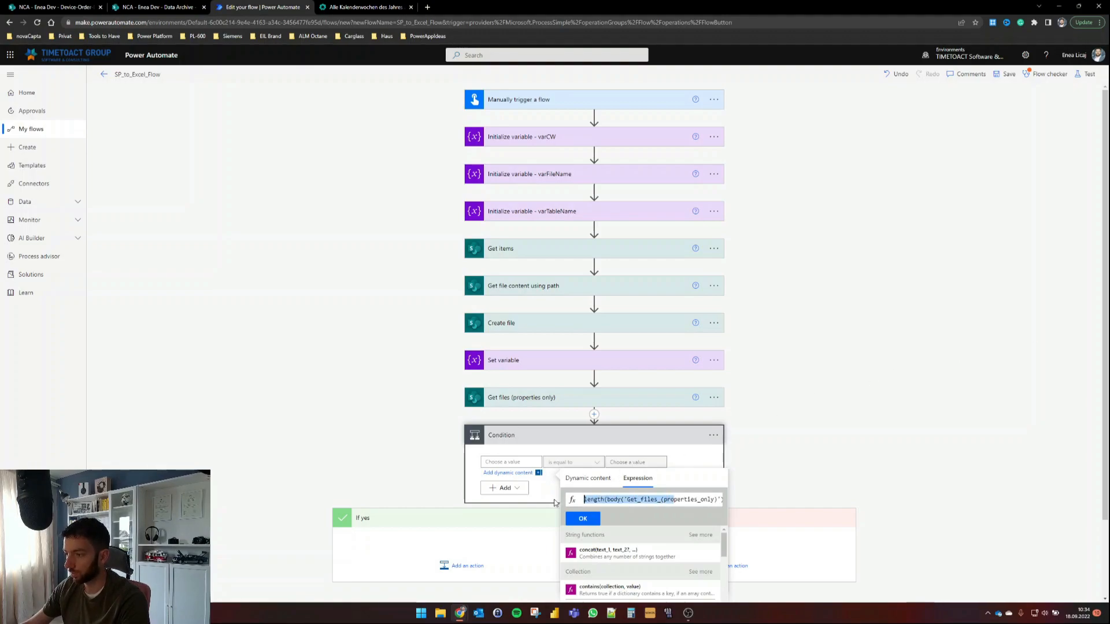
pyautogui.click(621, 500)
pyautogui.moveTo(607, 500); pyautogui.dragTo(701, 500)
pyautogui.click(690, 500)
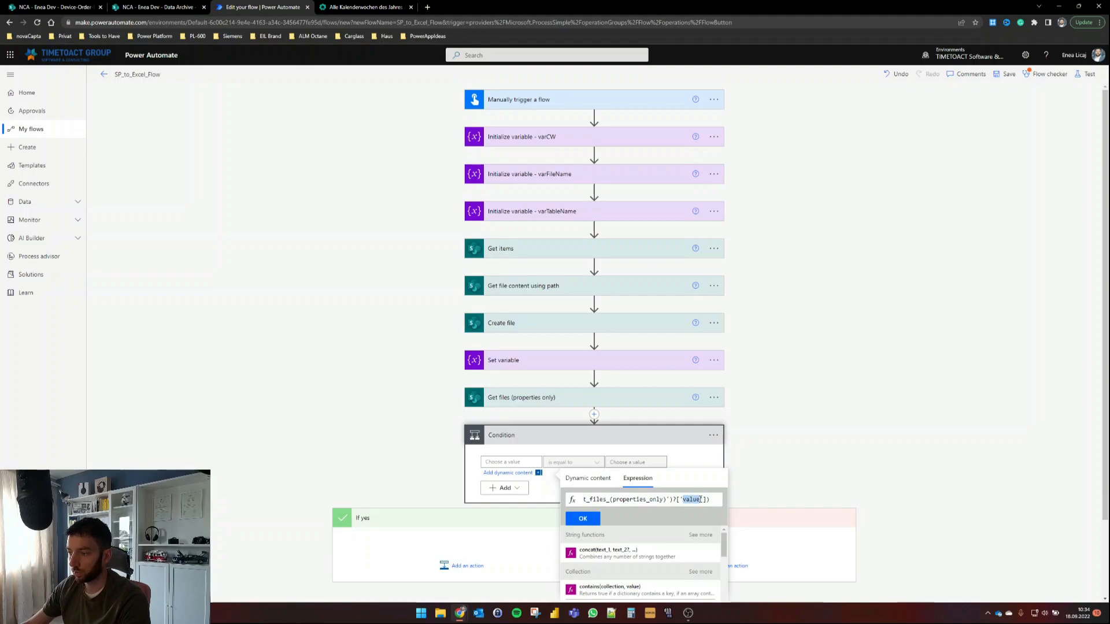
pyautogui.click(706, 500)
pyautogui.moveTo(711, 499); pyautogui.dragTo(604, 499)
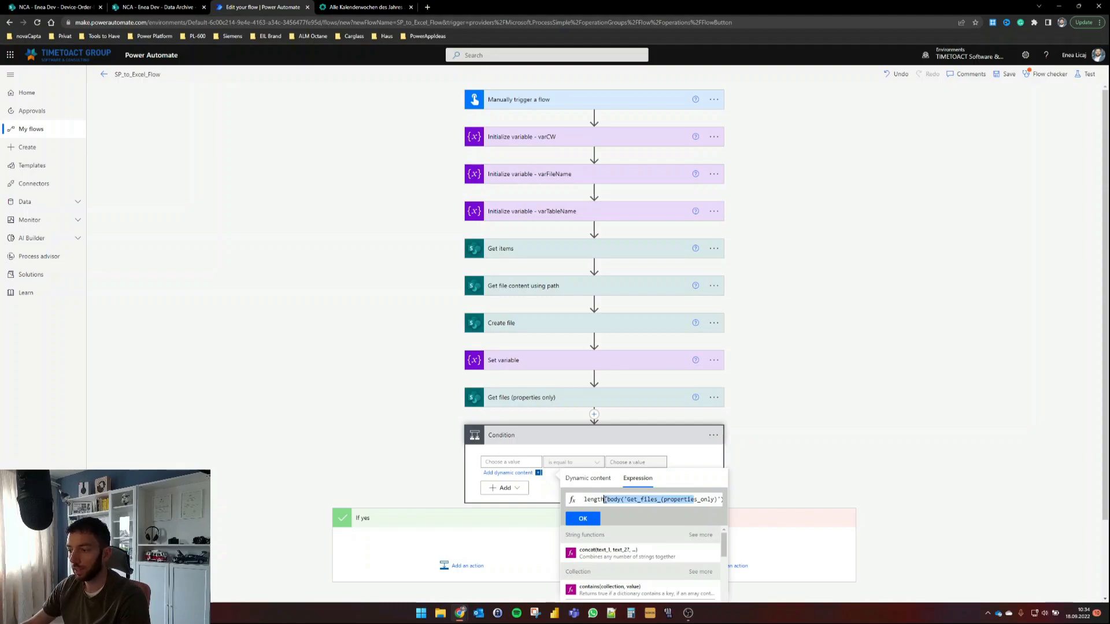
pyautogui.click(583, 519)
# Step: Set the condition's comparison to 'is greater than' 0
pyautogui.click(575, 462)
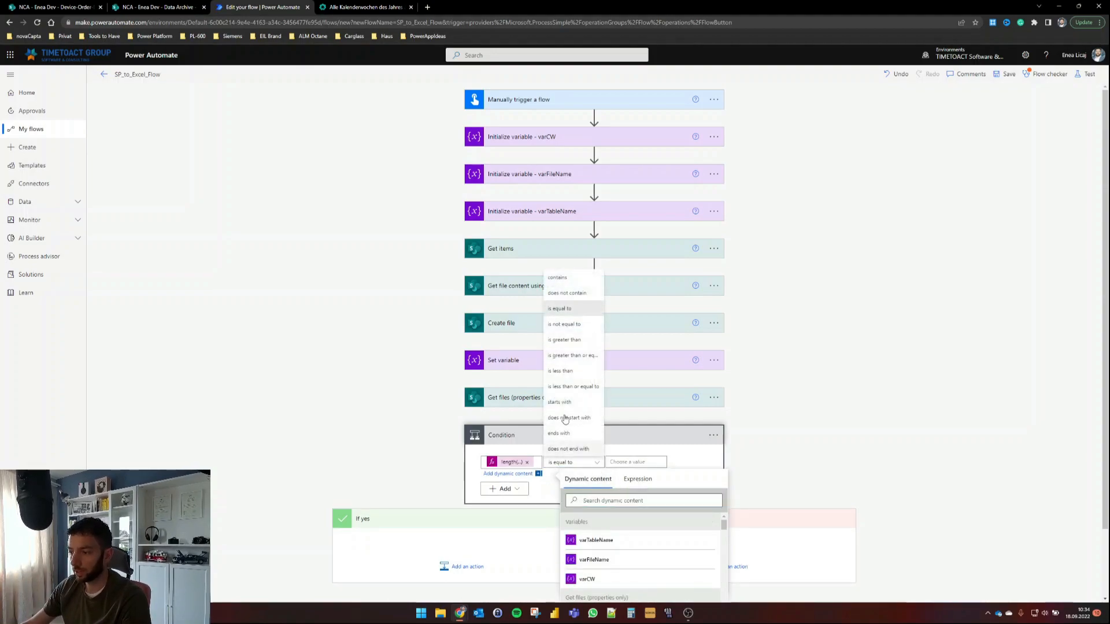
pyautogui.click(570, 340)
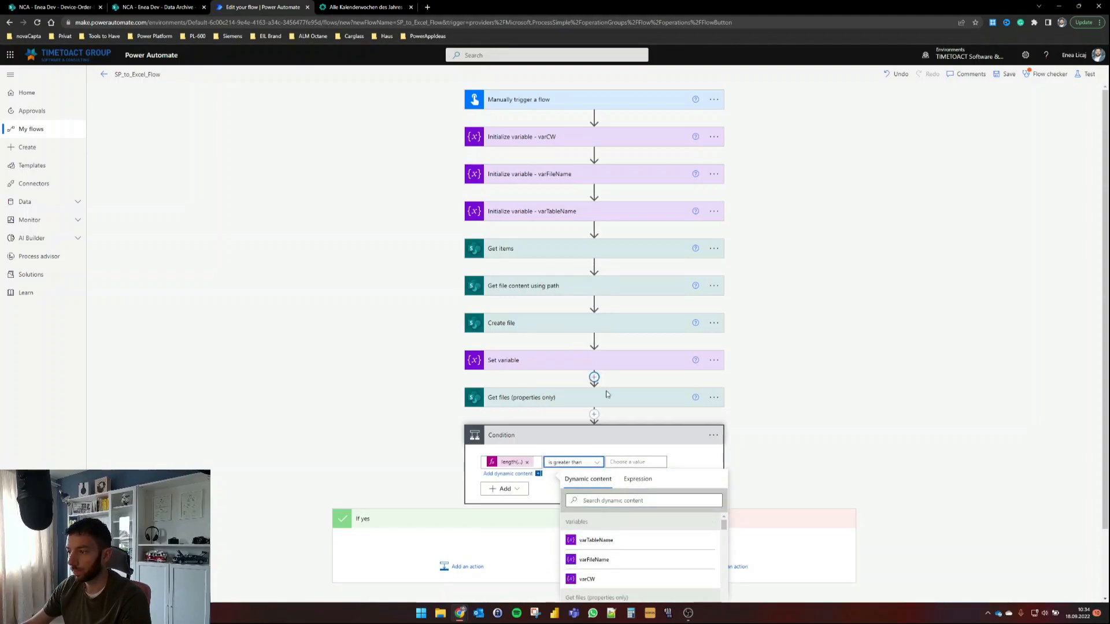
pyautogui.click(647, 461)
pyautogui.write('0')
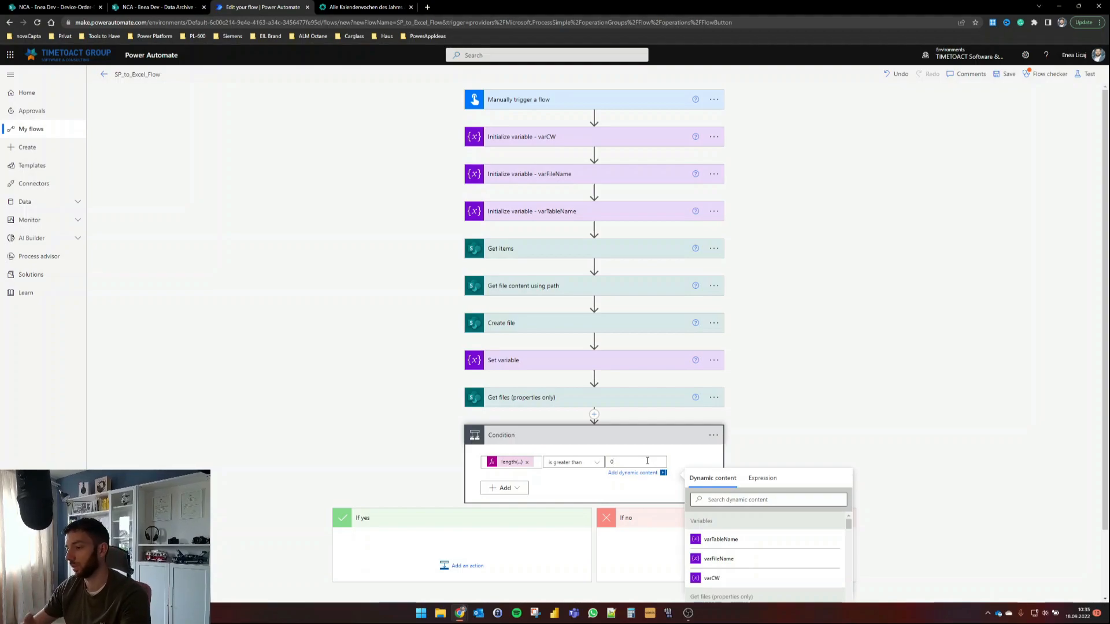
pyautogui.click(776, 423)
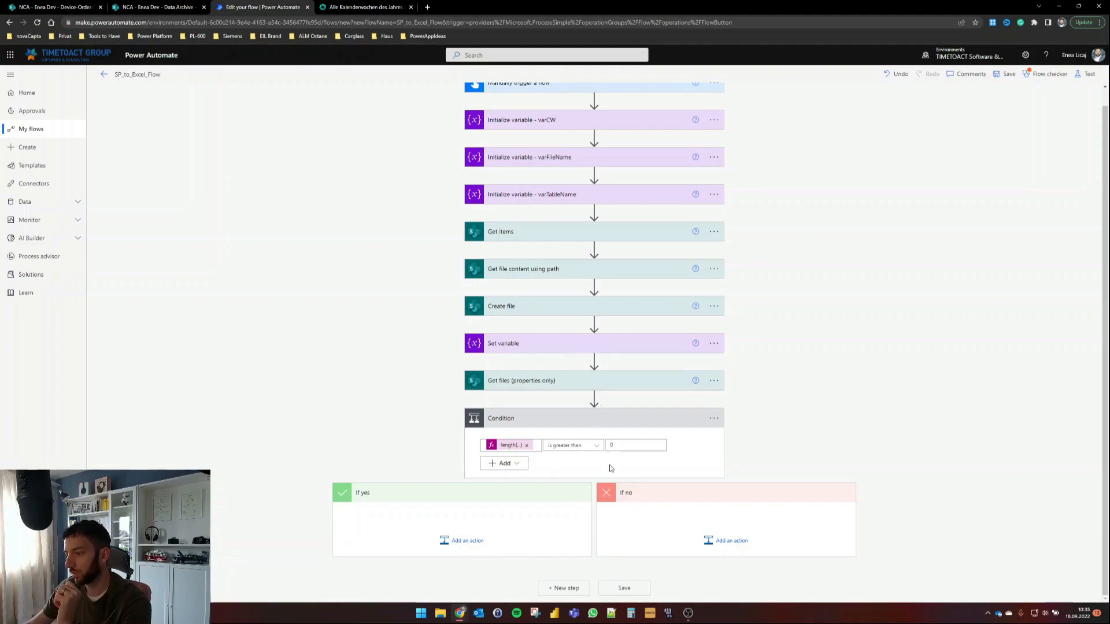
# Step: Make Set variable also run when Create file has failed
pyautogui.click(714, 344)
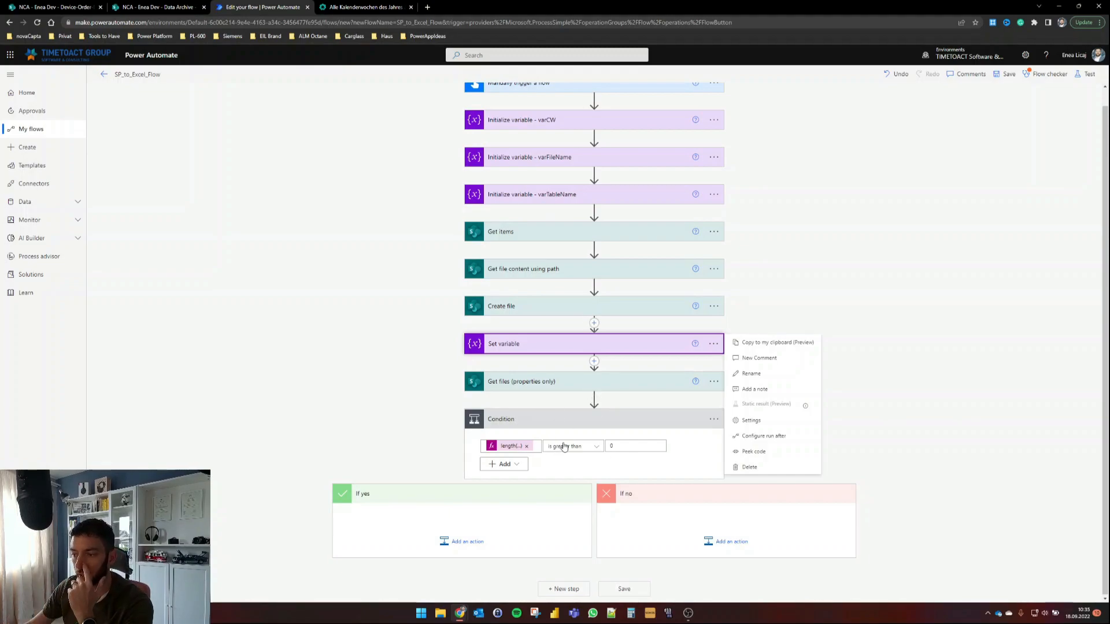
pyautogui.click(786, 289)
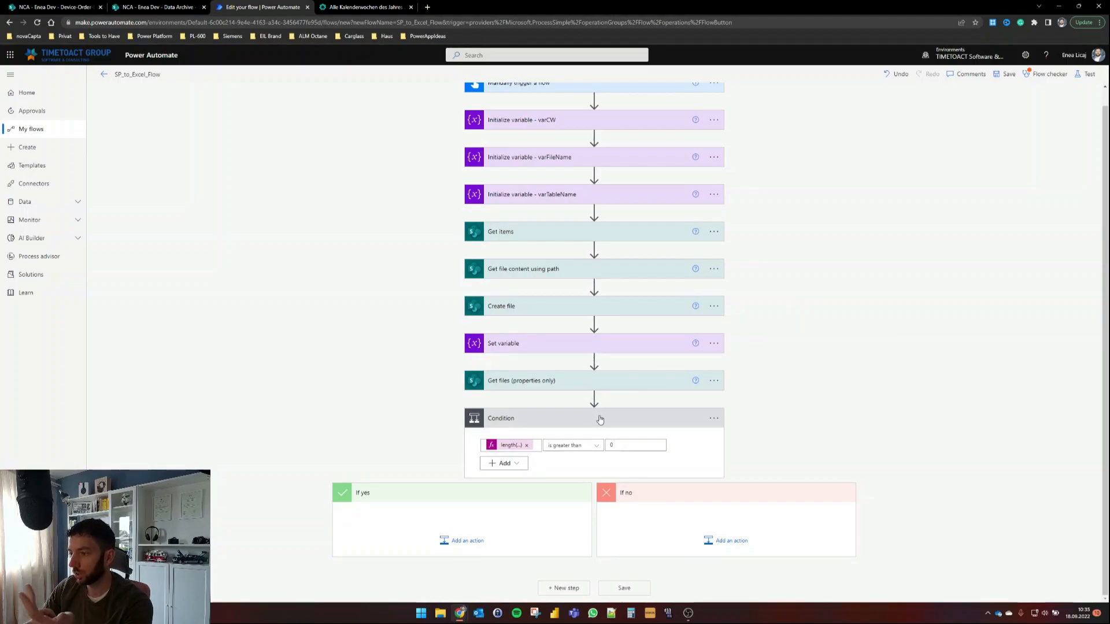
pyautogui.click(716, 346)
pyautogui.click(766, 435)
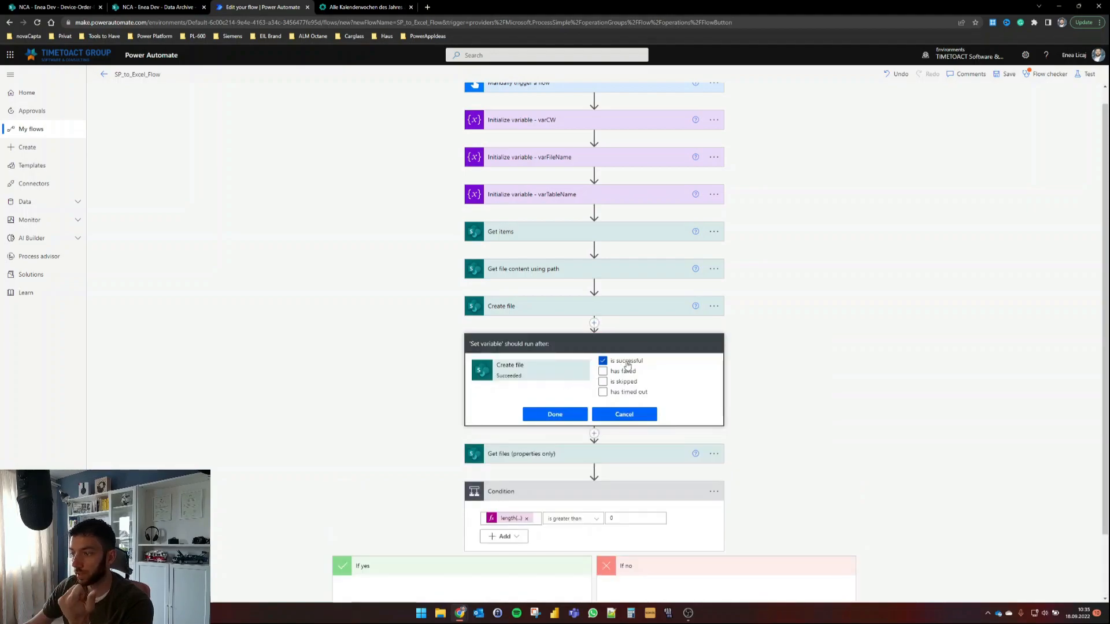
pyautogui.click(623, 372)
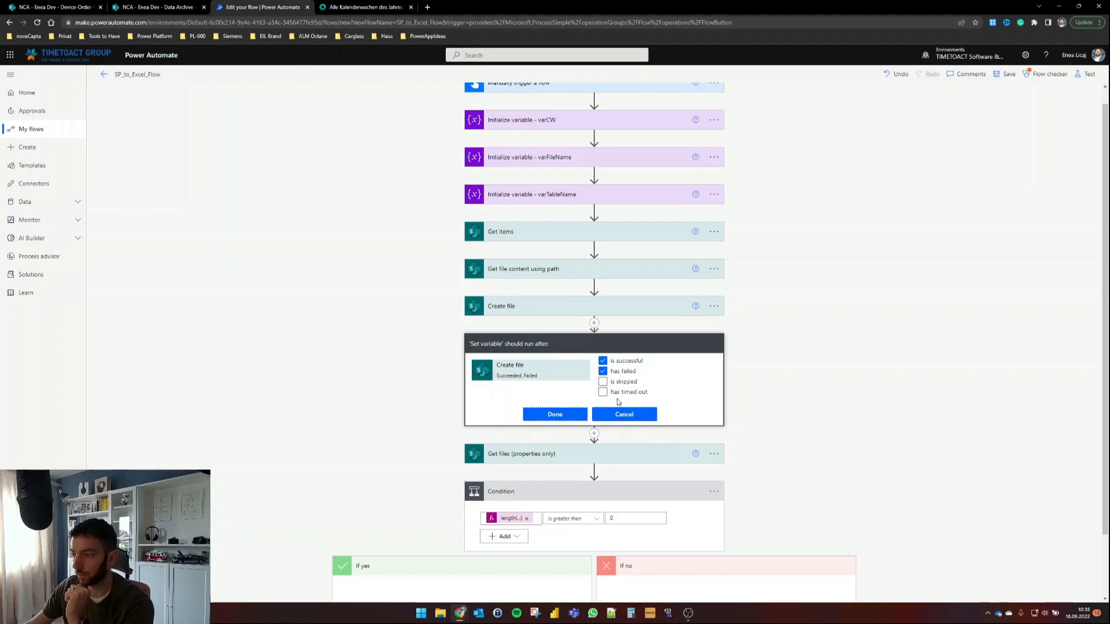
pyautogui.click(555, 414)
# Step: Make Get files (properties only) also run when Set variable has failed
pyautogui.click(714, 421)
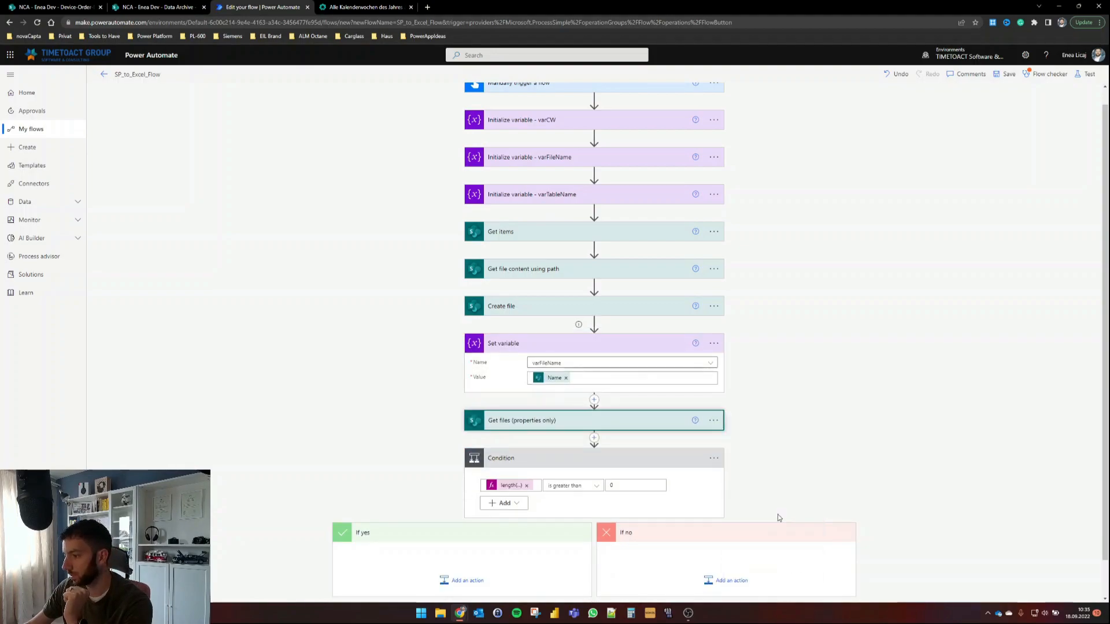
pyautogui.click(764, 513)
pyautogui.click(603, 448)
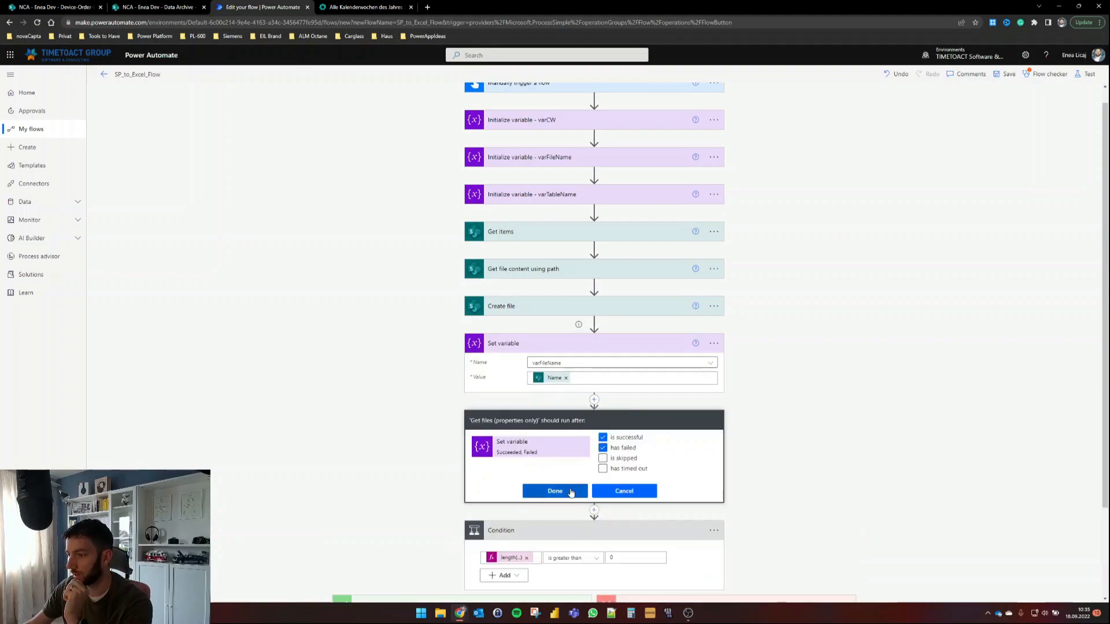
pyautogui.click(555, 491)
# Step: Make the Condition also run when Get files has failed
pyautogui.scroll(-2, 821, 443)
pyautogui.click(715, 496)
pyautogui.click(776, 560)
pyautogui.click(603, 516)
pyautogui.click(563, 560)
pyautogui.scroll(2, 821, 387)
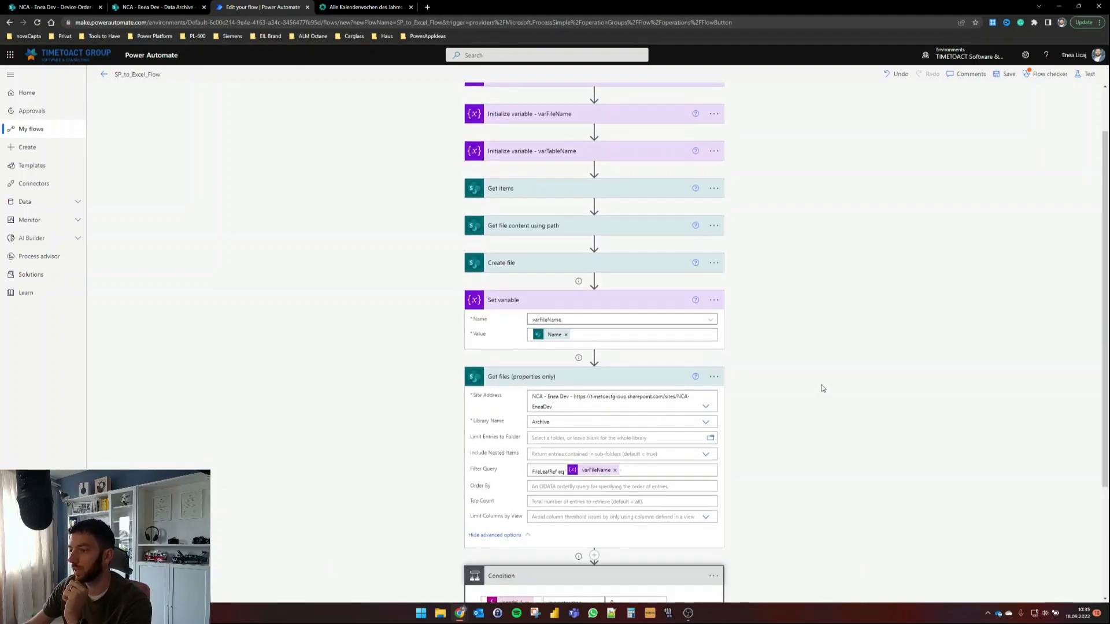
pyautogui.scroll(-2, 677, 466)
pyautogui.scroll(3, 676, 466)
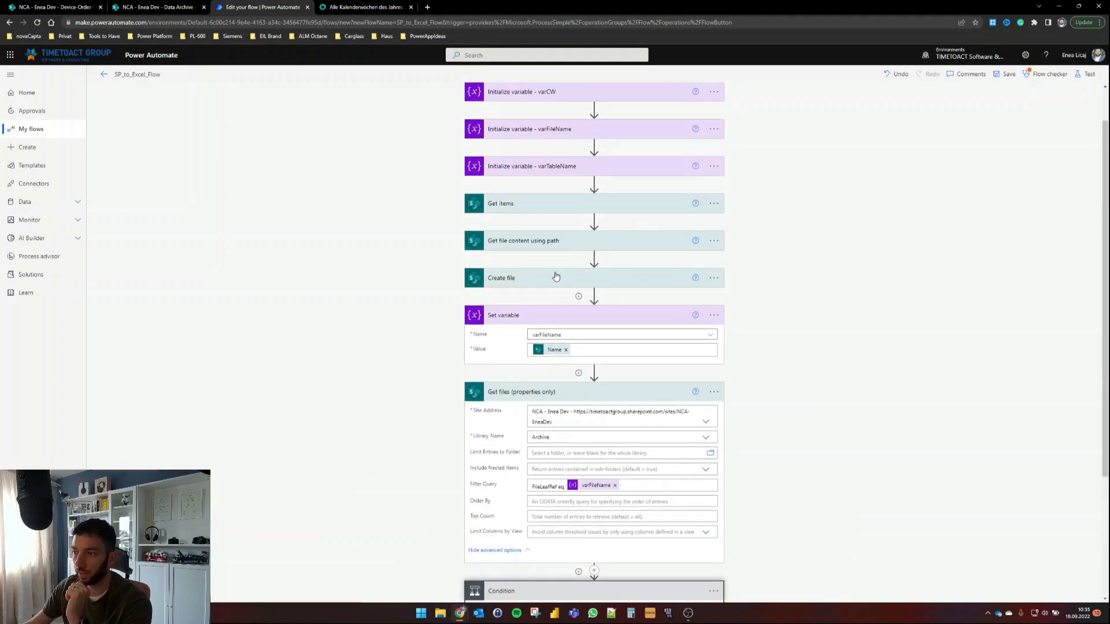
pyautogui.scroll(-1, 613, 459)
pyautogui.scroll(-2, 613, 460)
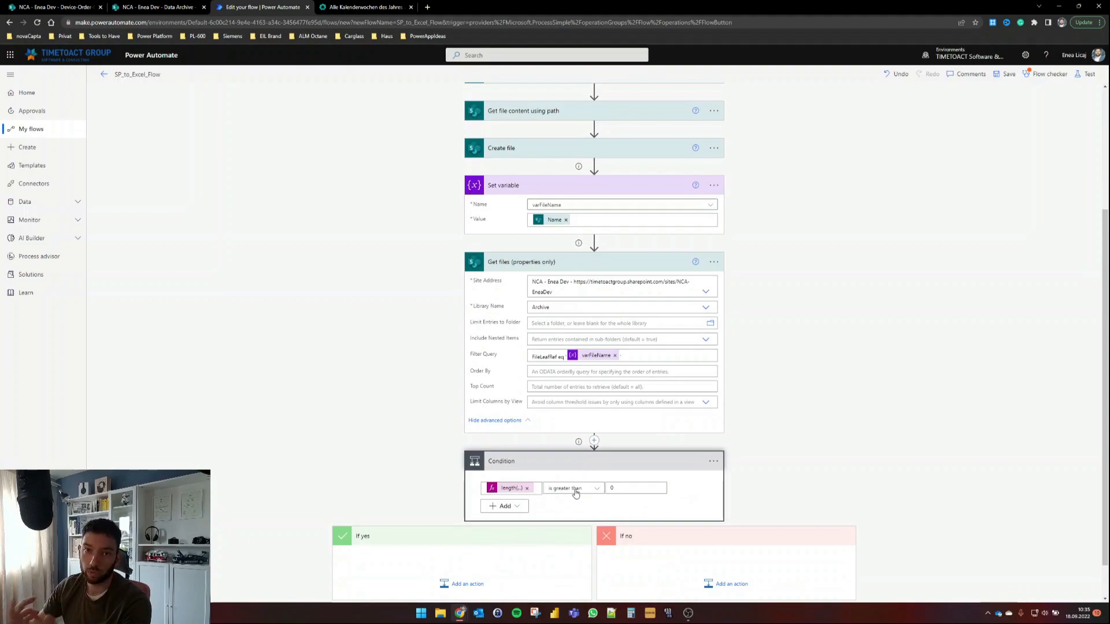
pyautogui.scroll(-1, 577, 488)
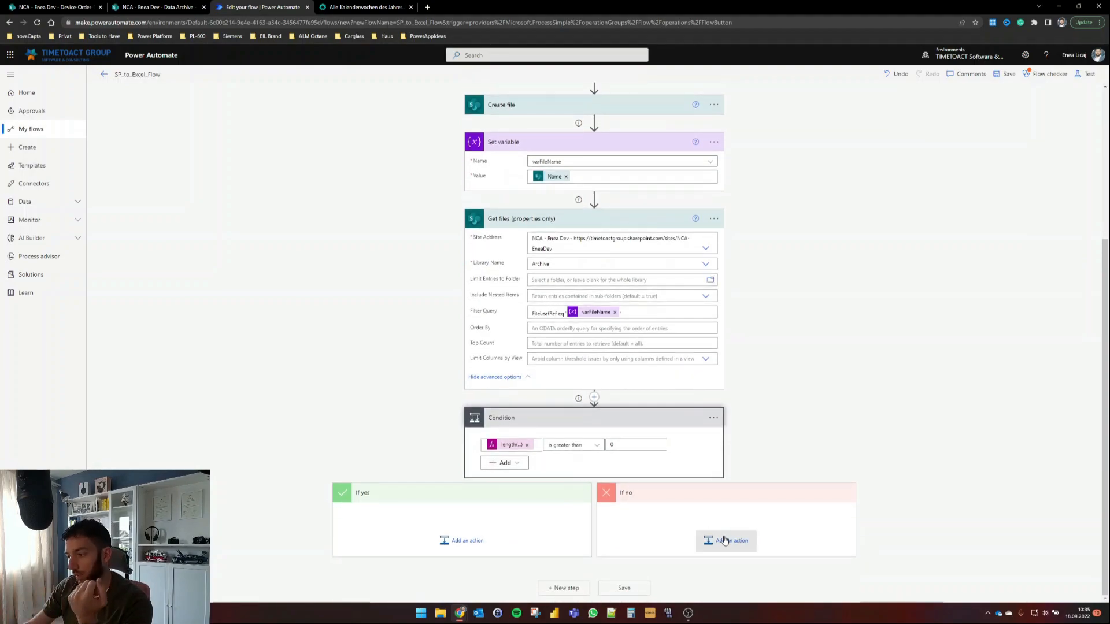
# Step: Add a Send an email (V2) step in the If no branch addressed to the user
pyautogui.click(725, 540)
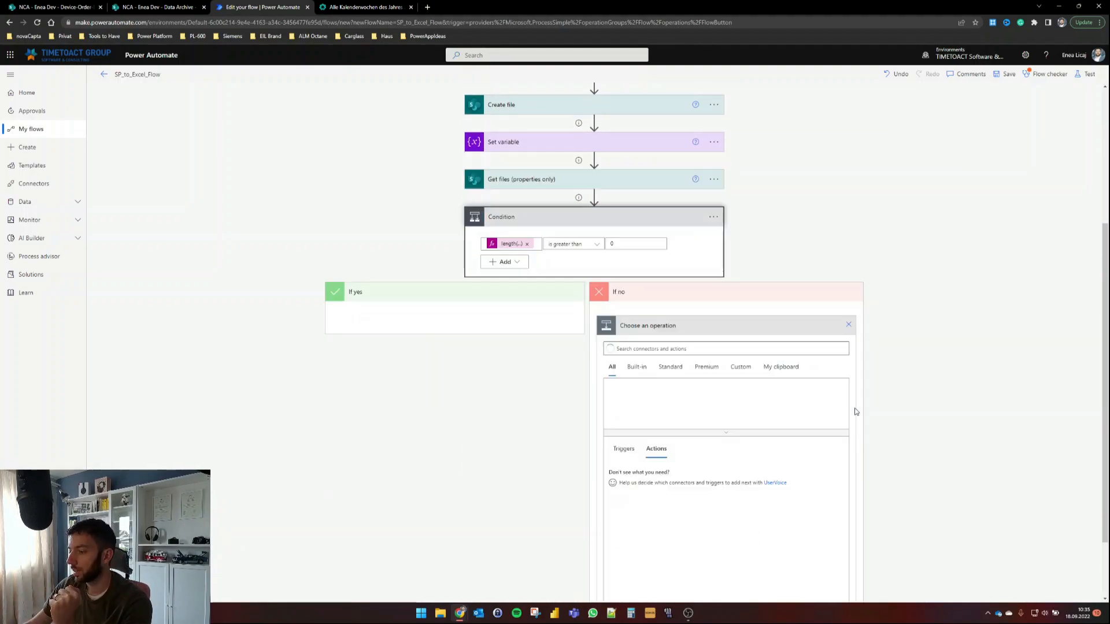
pyautogui.write('email')
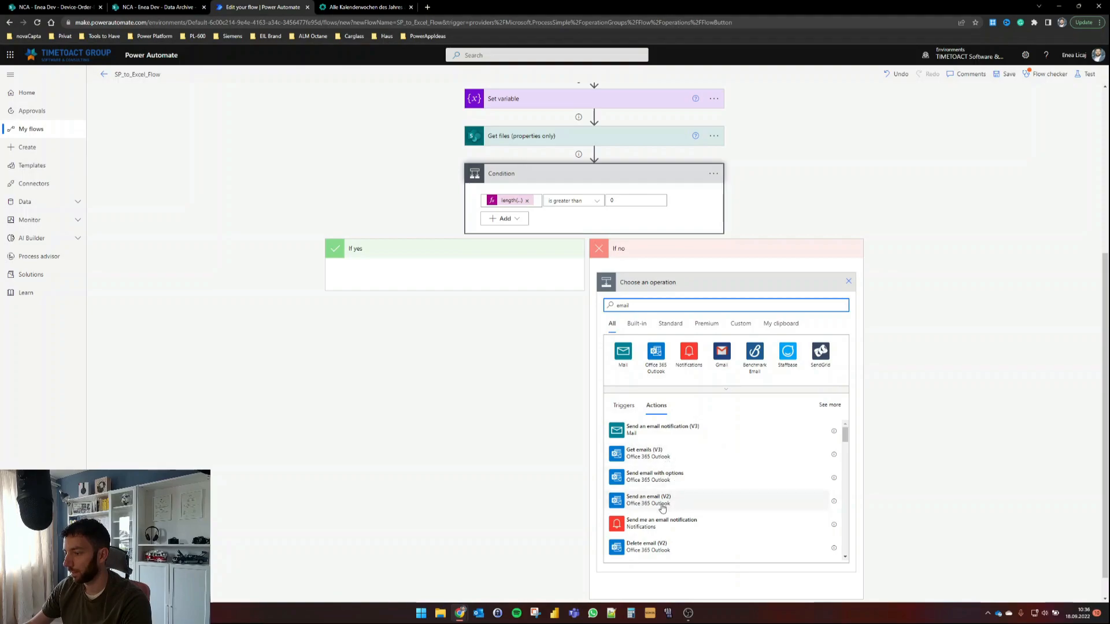
pyautogui.click(659, 500)
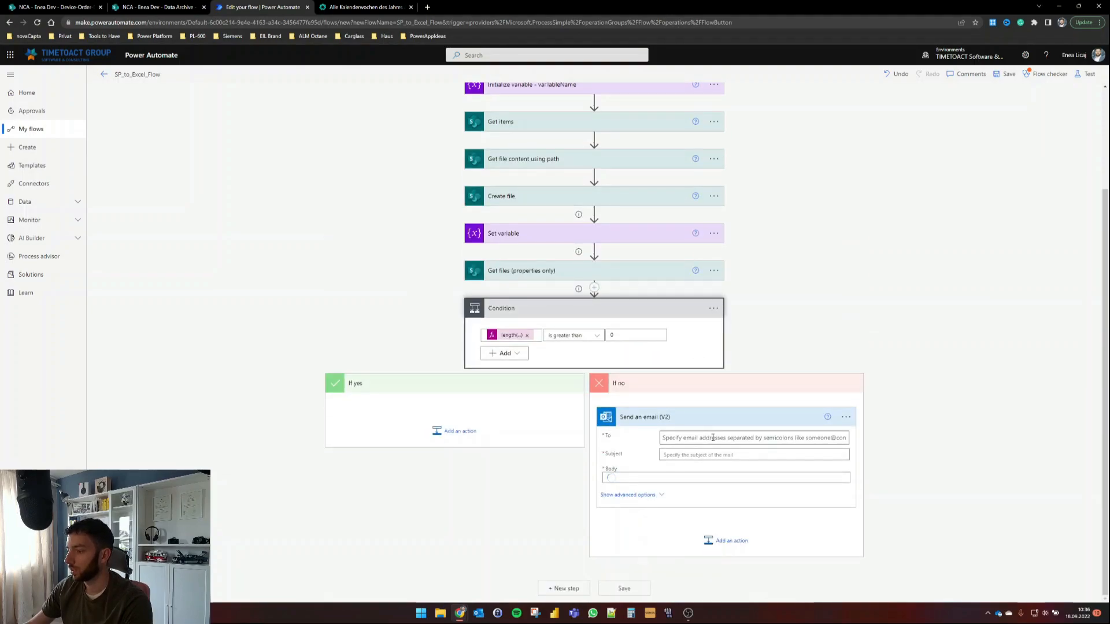
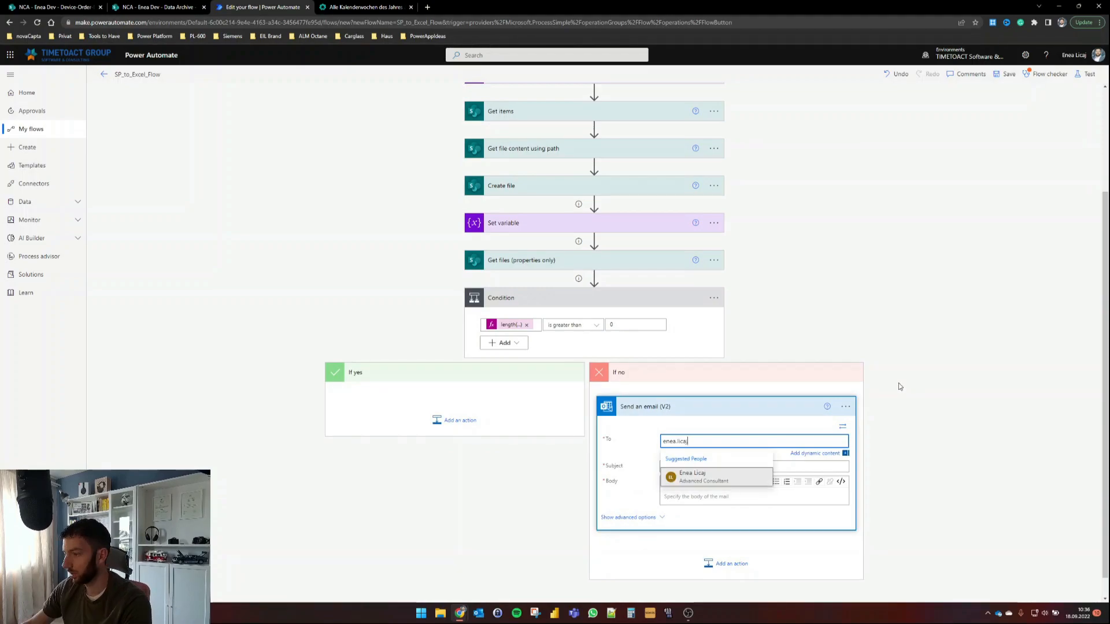
pyautogui.click(727, 478)
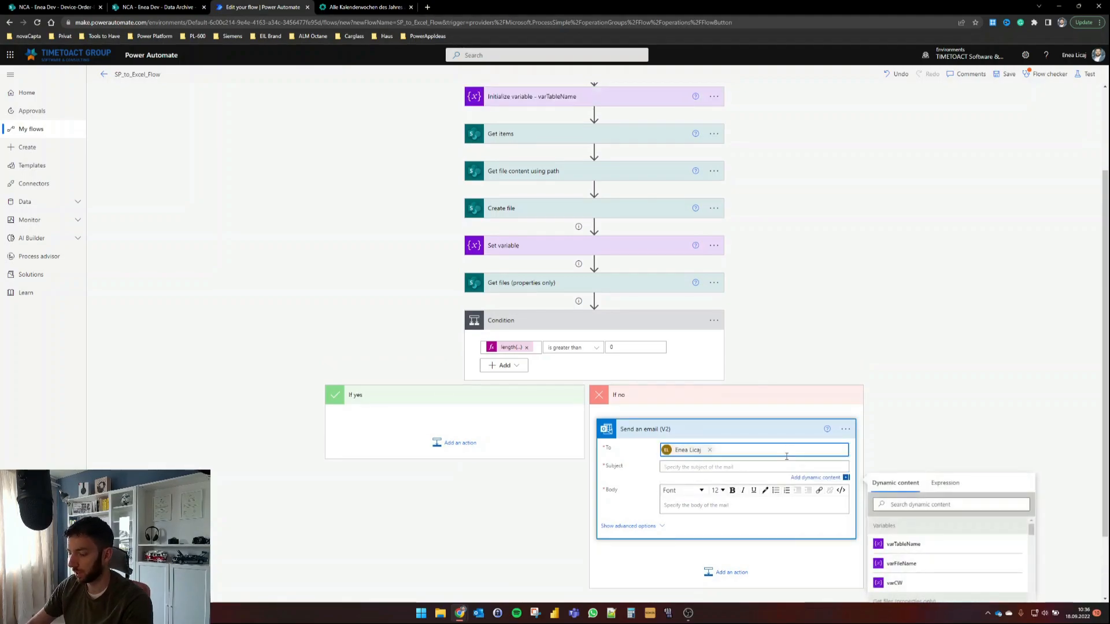
# Step: Give the email the subject 'Archiving Failed' and copy it into the body
pyautogui.write('Archiving Failed')
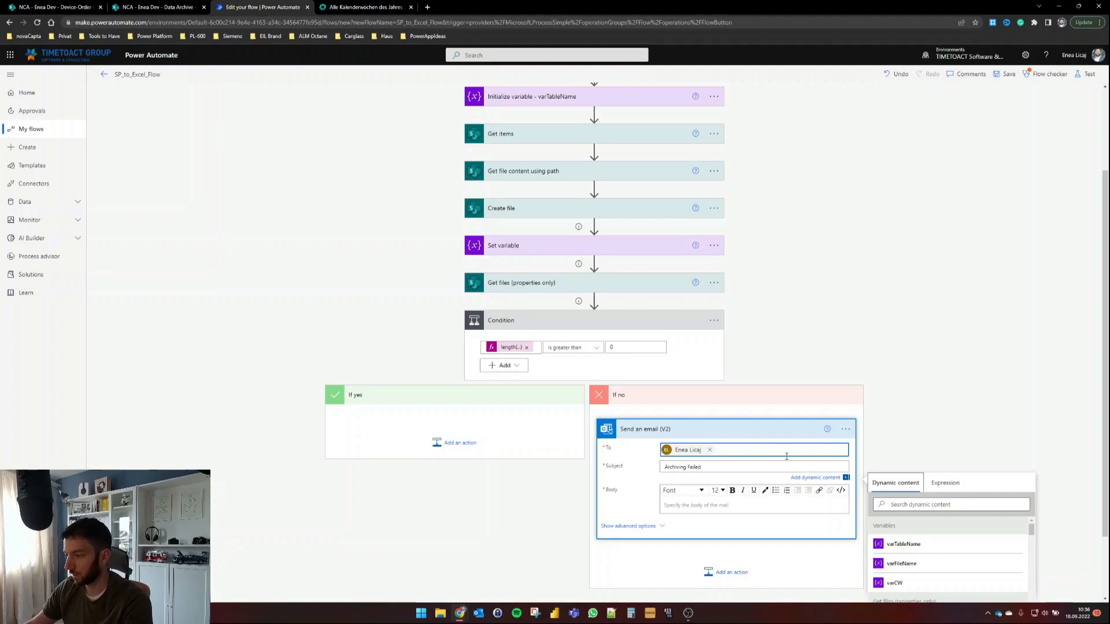
pyautogui.tripleClick(705, 470)
pyautogui.hotkey('ctrl', 'c')
pyautogui.click(714, 507)
pyautogui.hotkey('ctrl', 'v')
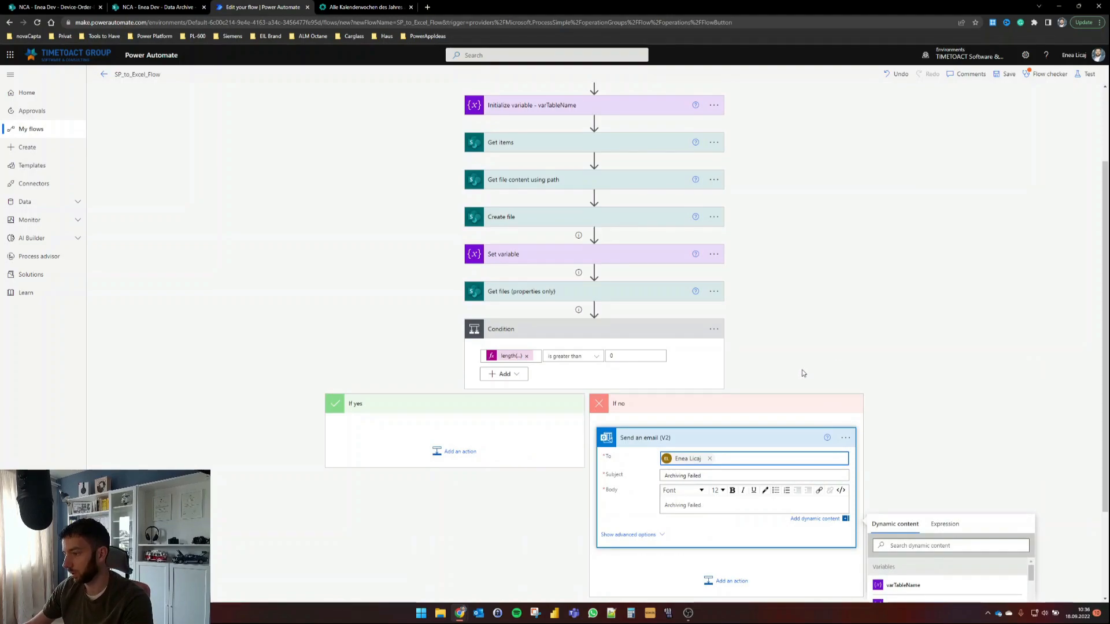
pyautogui.click(823, 368)
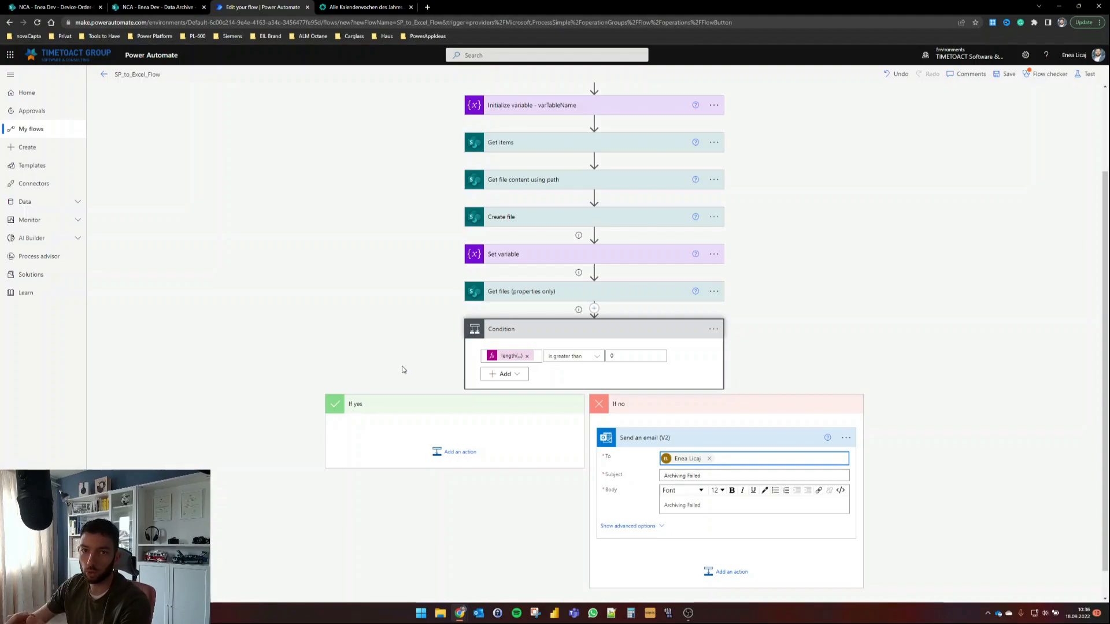
# Step: Add an Excel Get tables step under If yes on the NCA dev group's Archive library
pyautogui.click(458, 452)
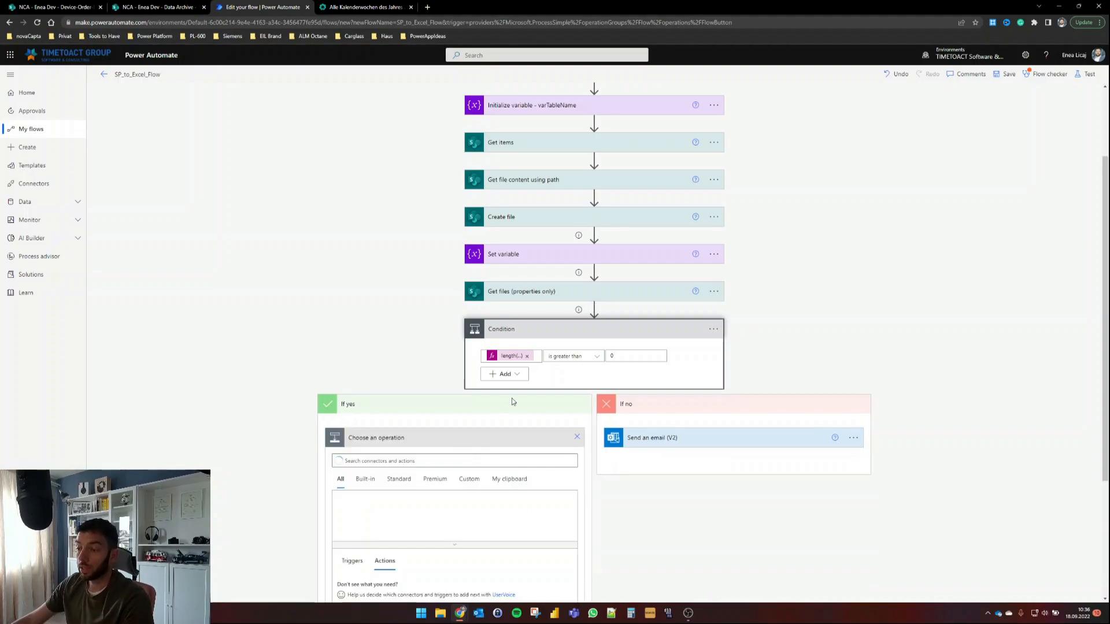
pyautogui.write('get tables')
pyautogui.scroll(-2, 396, 496)
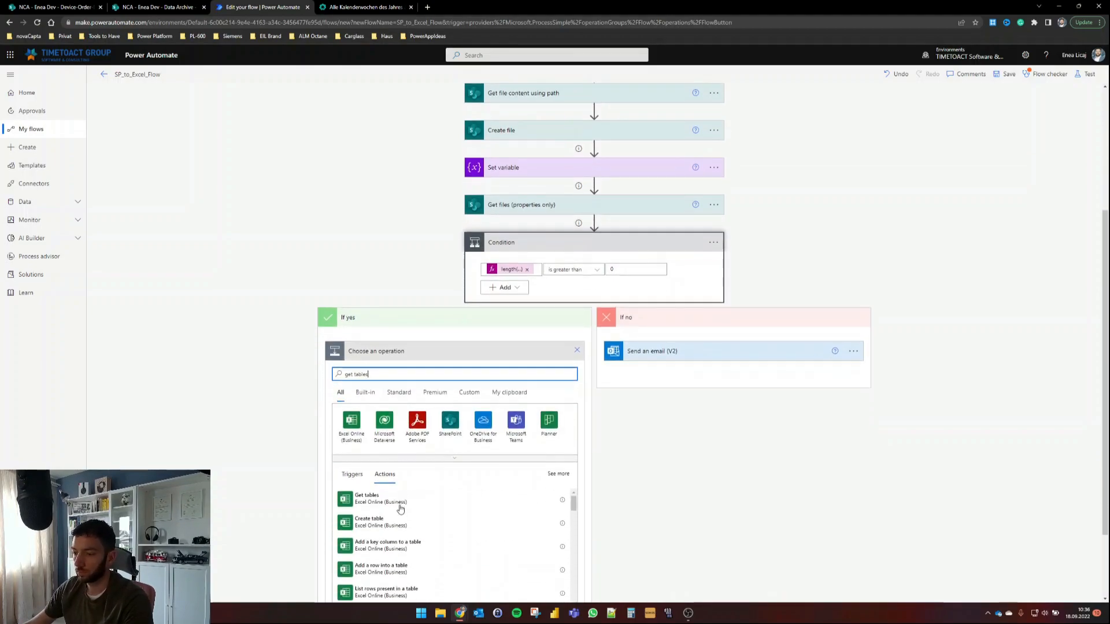
pyautogui.click(390, 501)
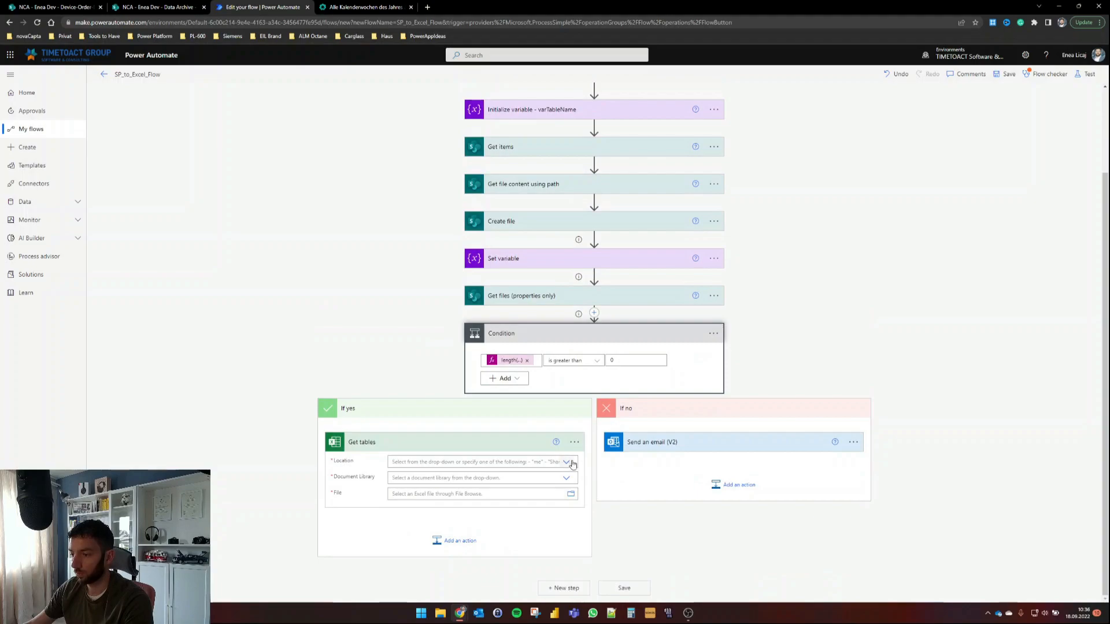
pyautogui.click(567, 463)
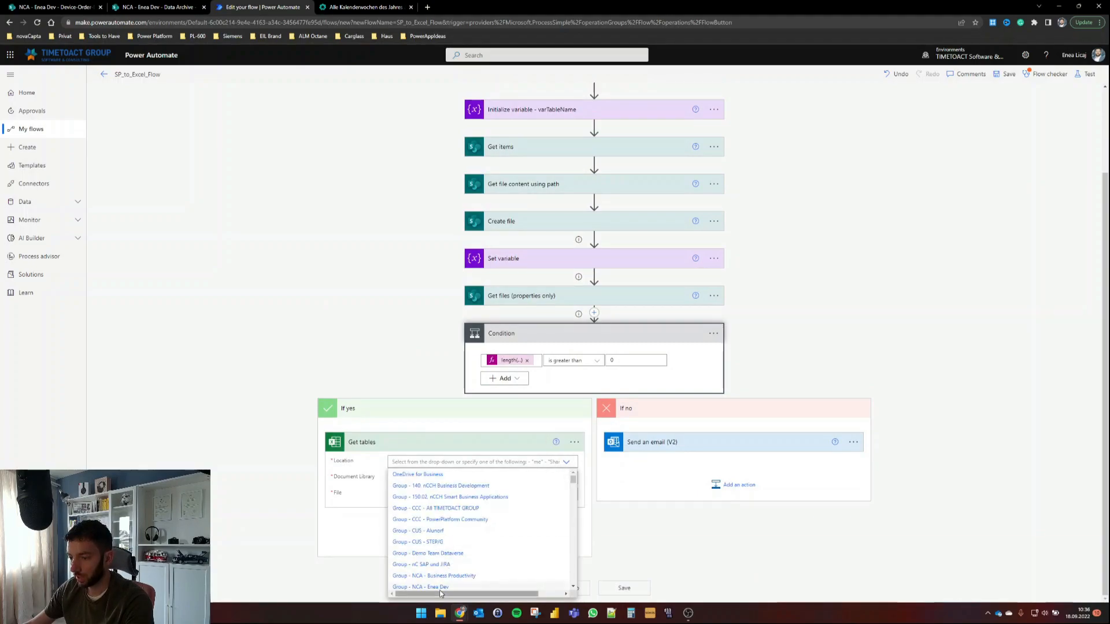
pyautogui.click(438, 586)
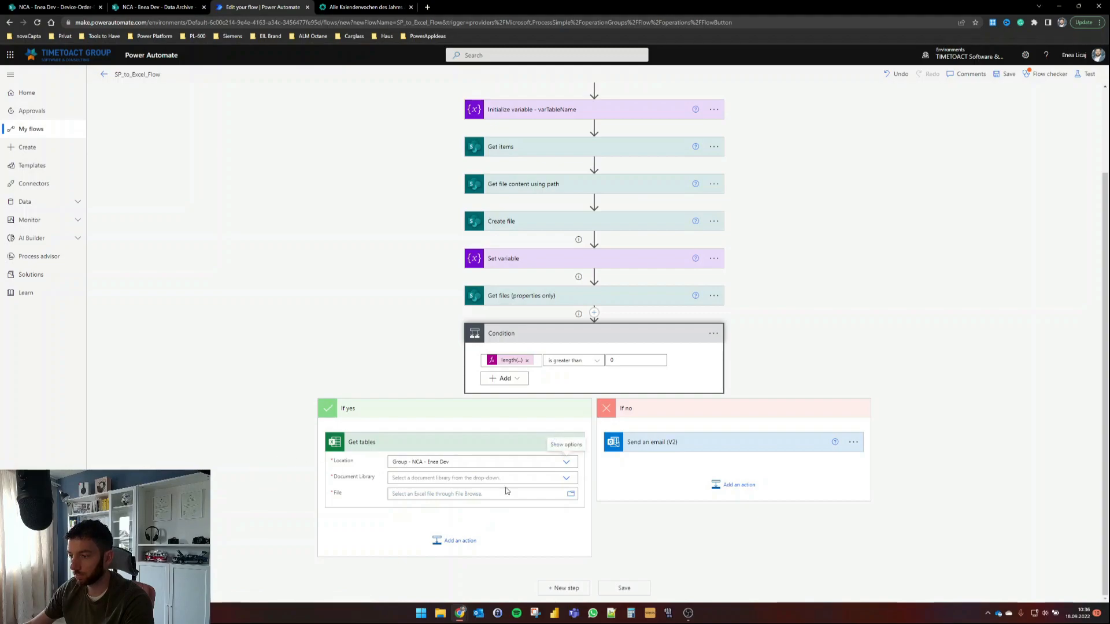
pyautogui.click(566, 478)
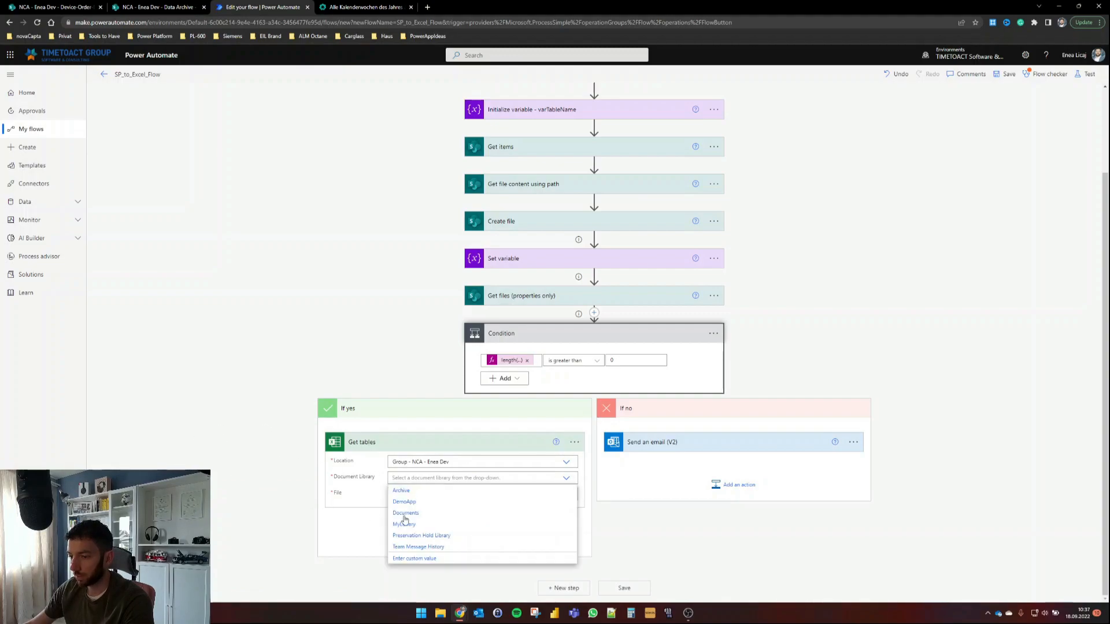
pyautogui.click(402, 491)
# Step: Set the Get tables File to the Create file Id token
pyautogui.click(427, 496)
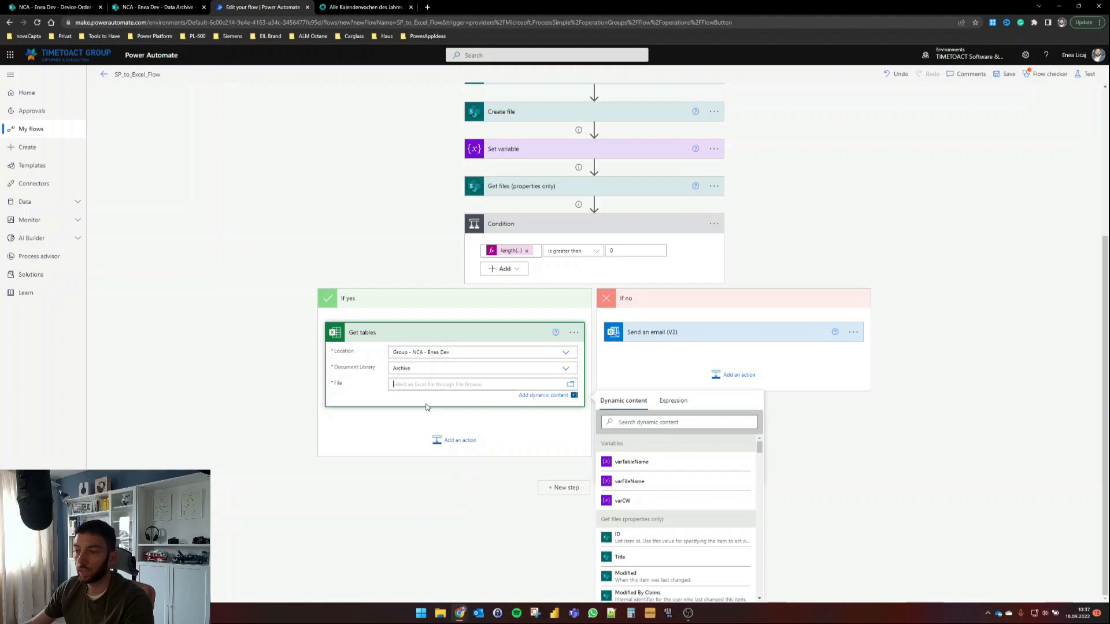
pyautogui.scroll(-3, 642, 489)
pyautogui.scroll(1, 642, 489)
pyautogui.scroll(2, 642, 488)
pyautogui.click(665, 424)
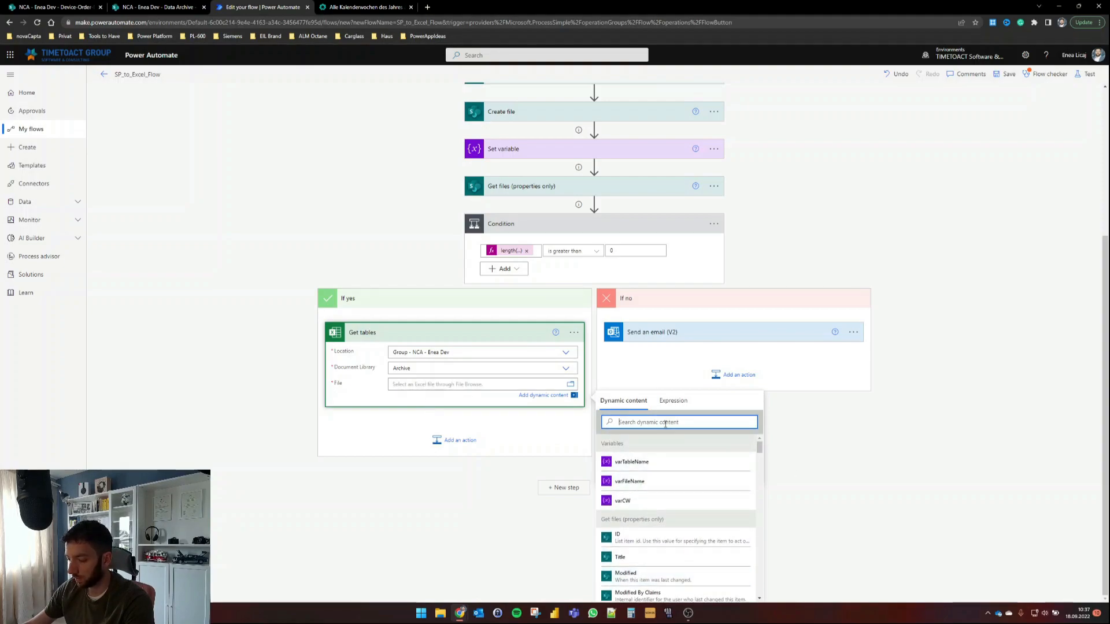
pyautogui.write('id')
pyautogui.scroll(-2, 648, 507)
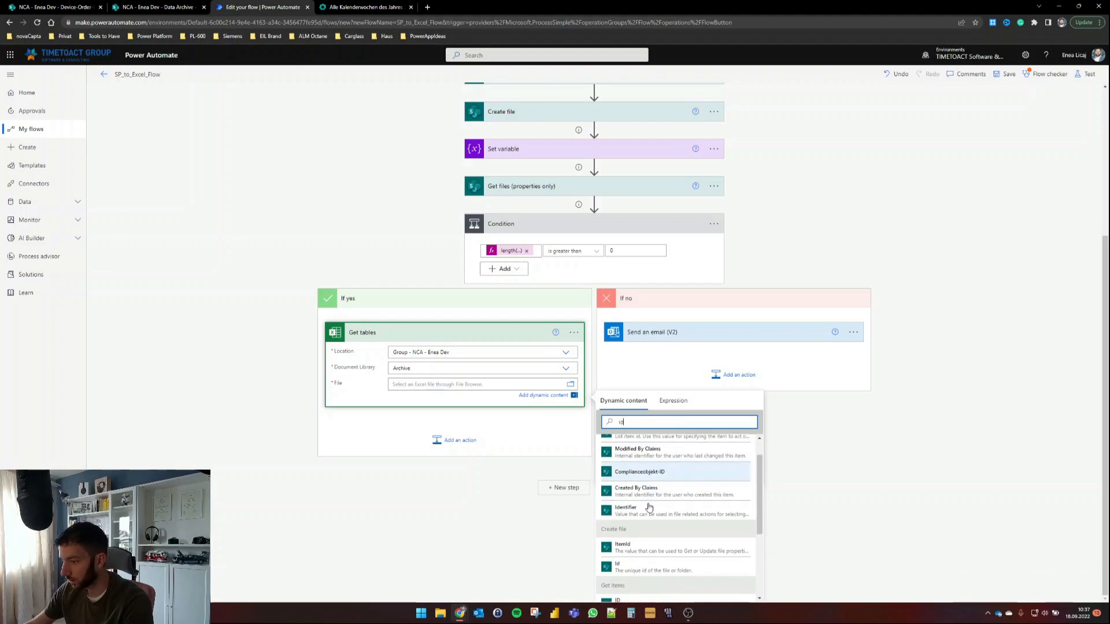
pyautogui.click(619, 509)
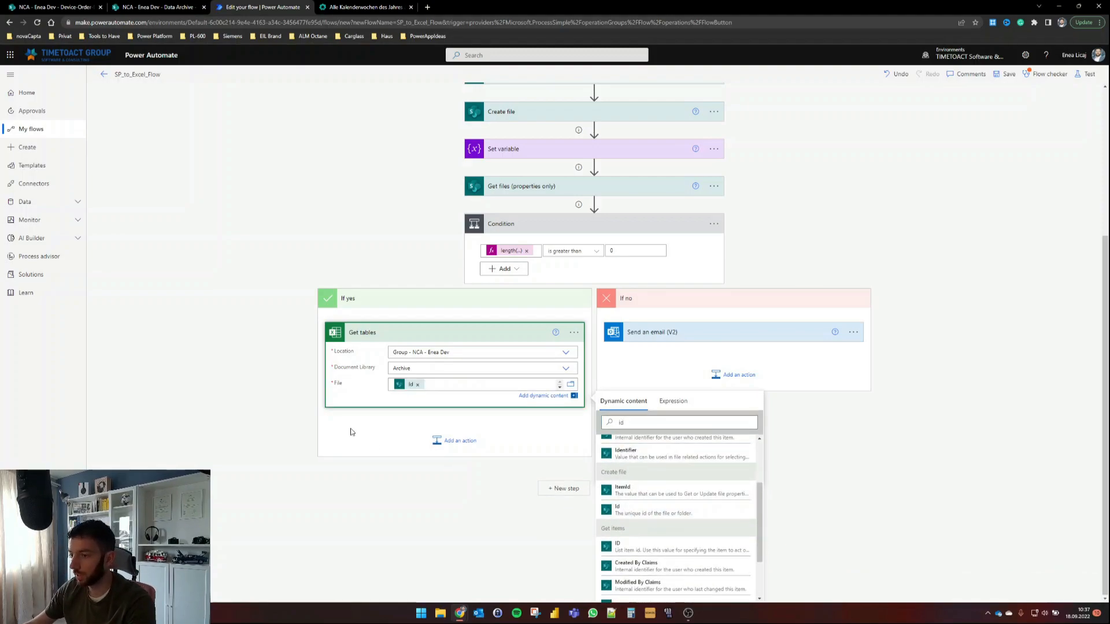
pyautogui.click(249, 404)
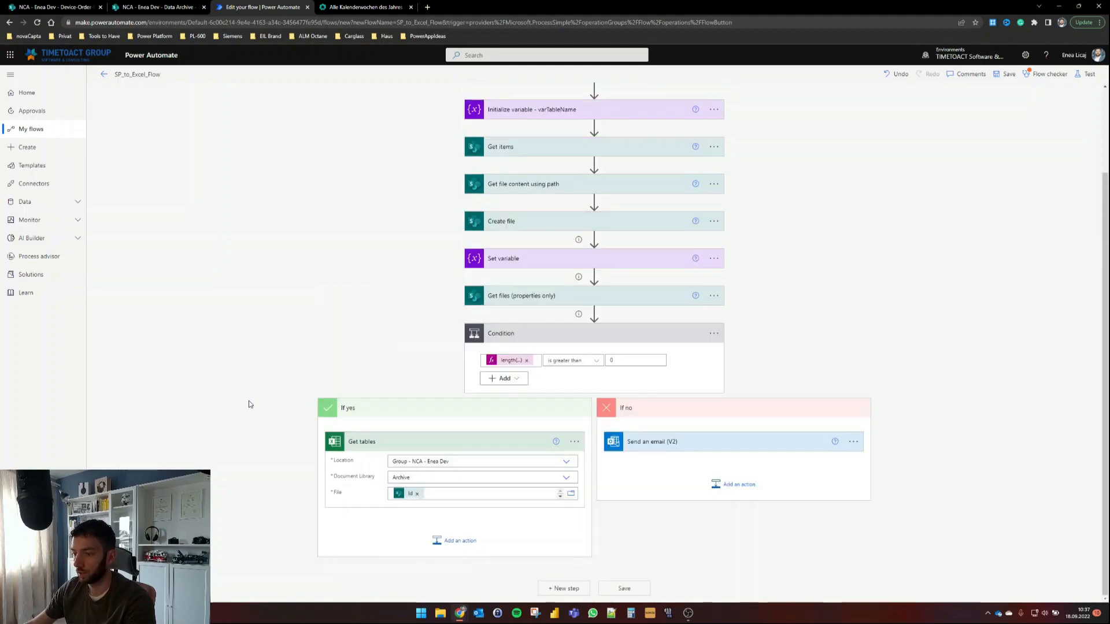
pyautogui.click(380, 514)
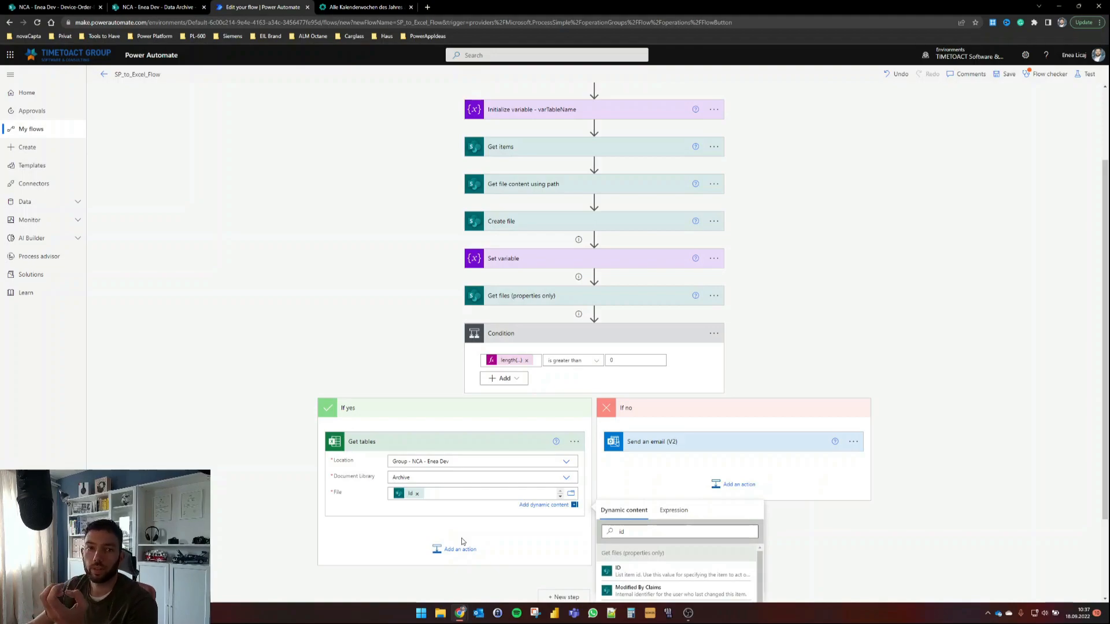
pyautogui.scroll(2, 552, 204)
pyautogui.scroll(-3, 314, 285)
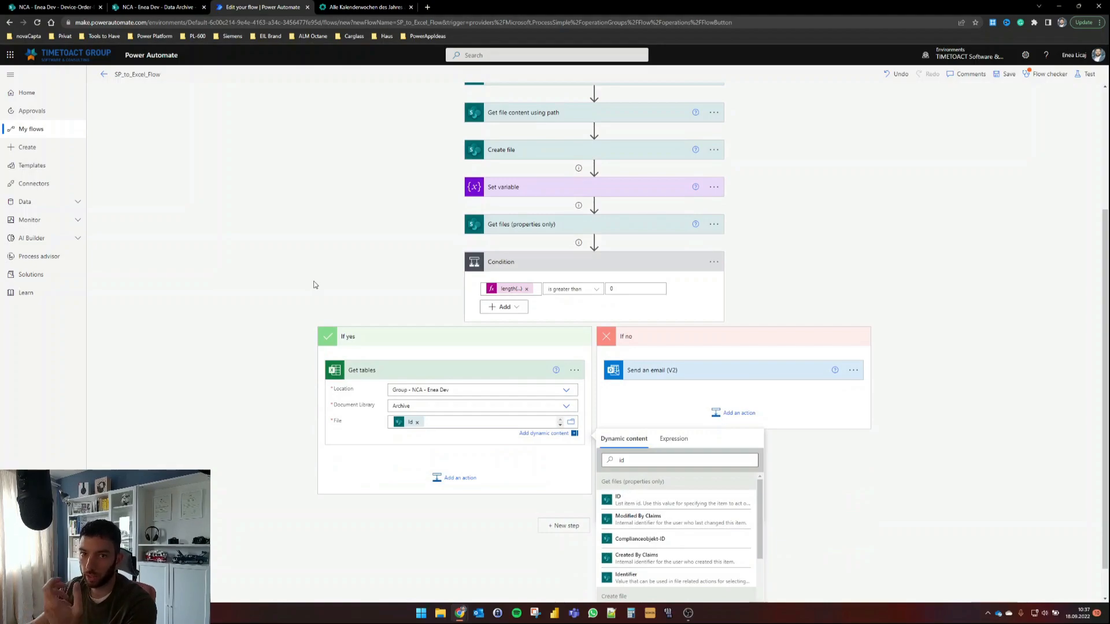
# Step: Add a Set variable step for varTableName using the table Name as value
pyautogui.click(454, 477)
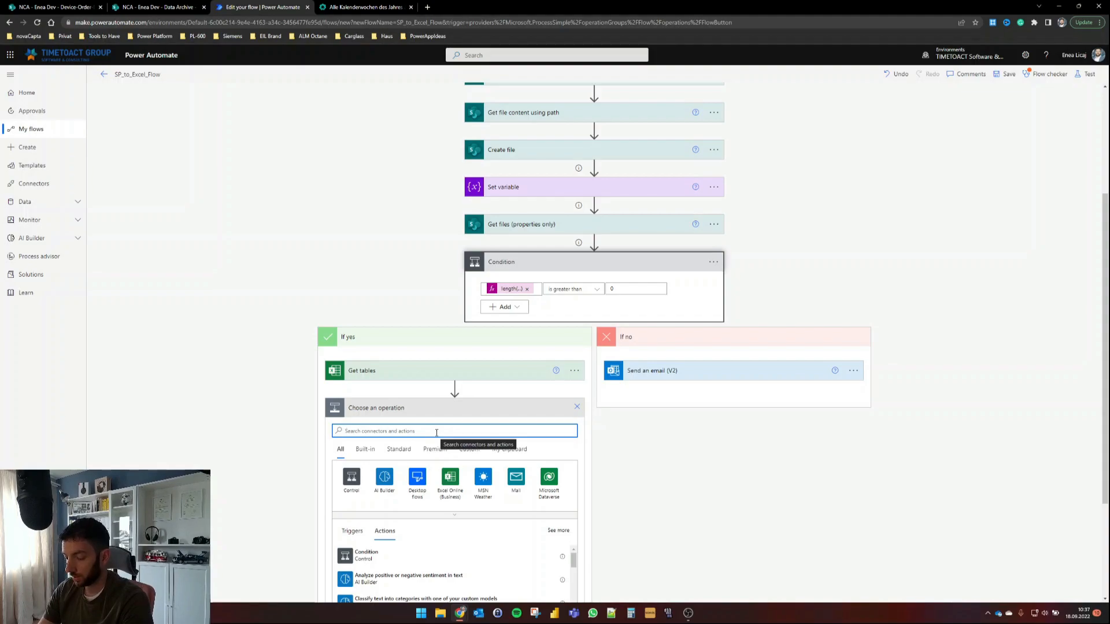
pyautogui.write('set v')
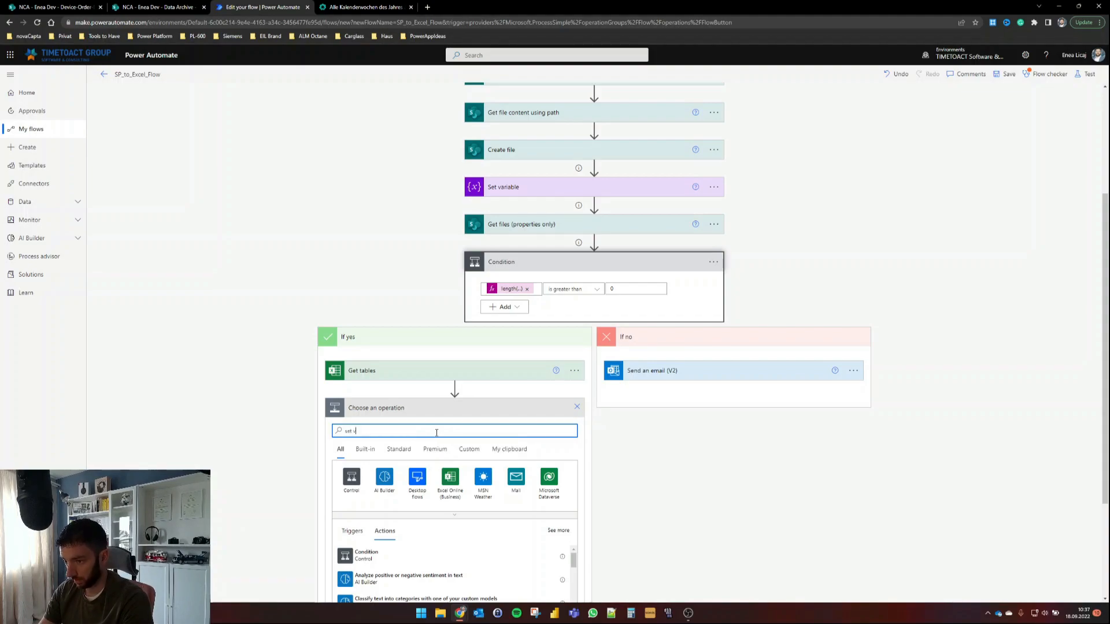
pyautogui.write('aria')
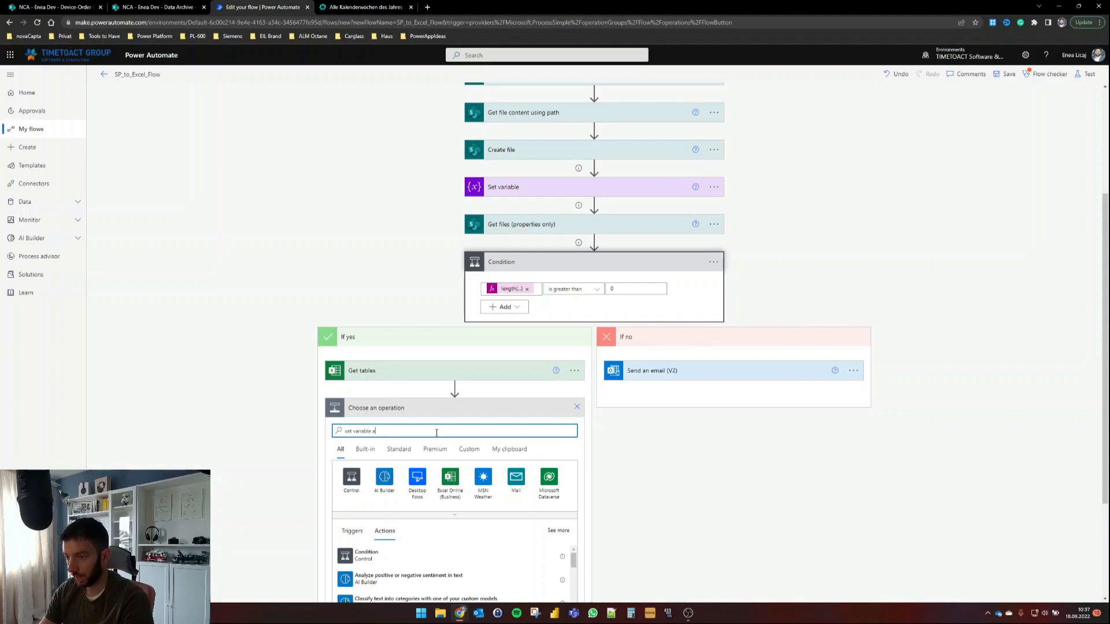
pyautogui.write('ble a')
pyautogui.press('BackSpace')
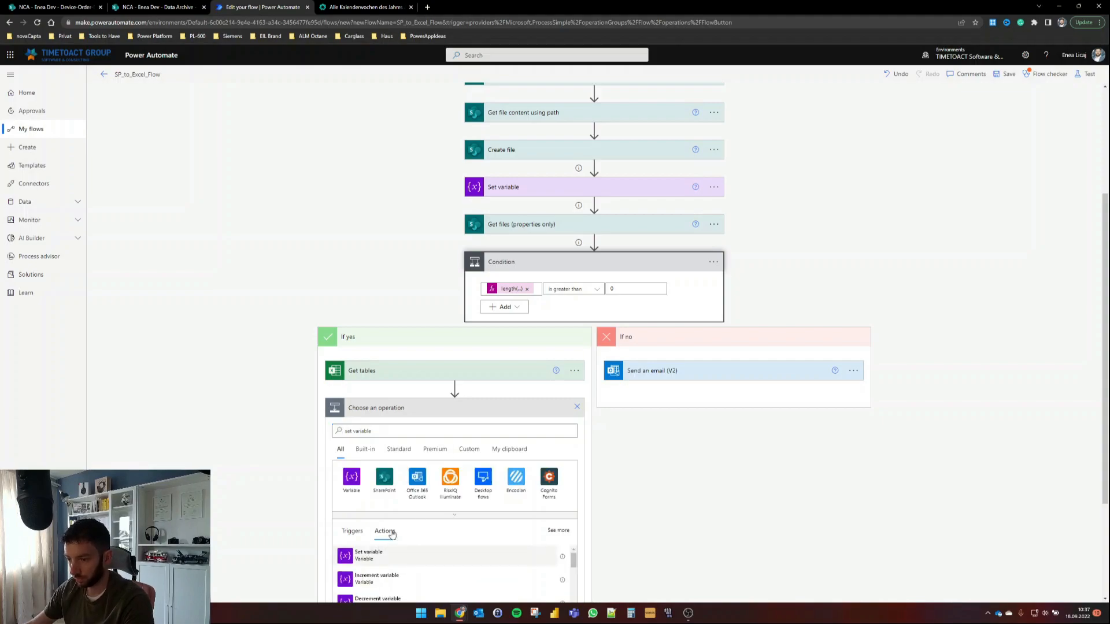
pyautogui.click(370, 552)
pyautogui.click(540, 479)
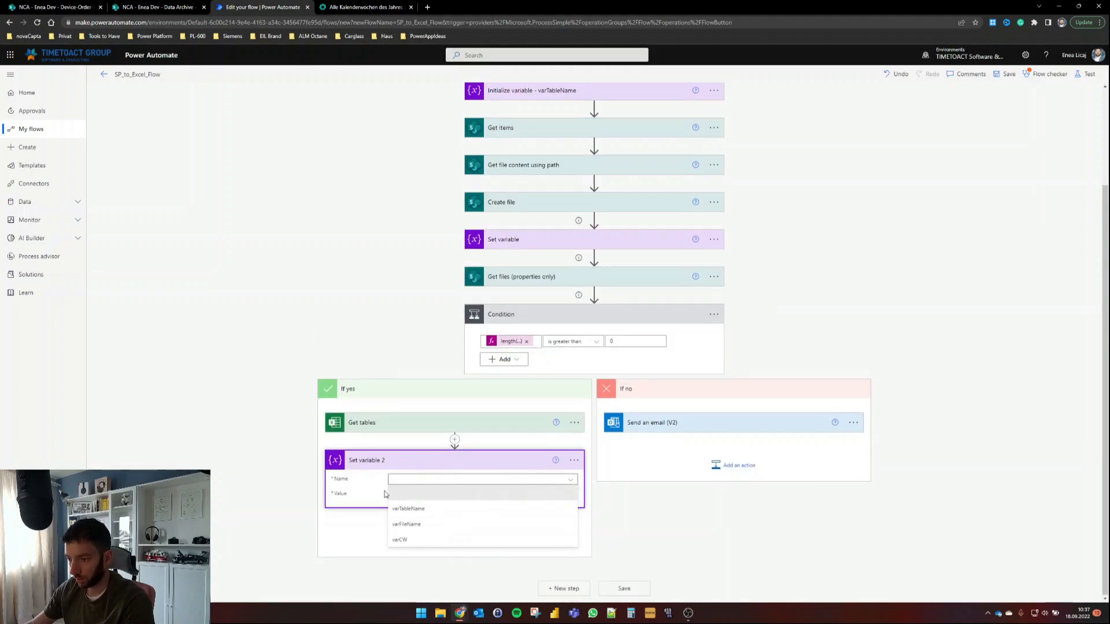
pyautogui.click(416, 509)
pyautogui.click(445, 493)
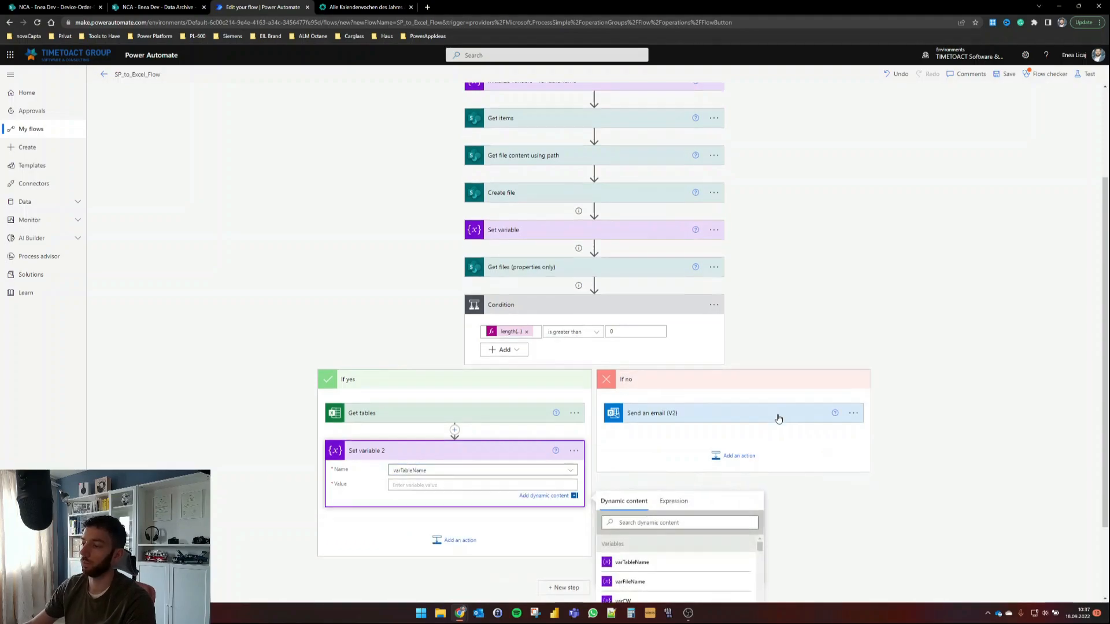
pyautogui.scroll(-2, 665, 491)
pyautogui.scroll(-1, 640, 538)
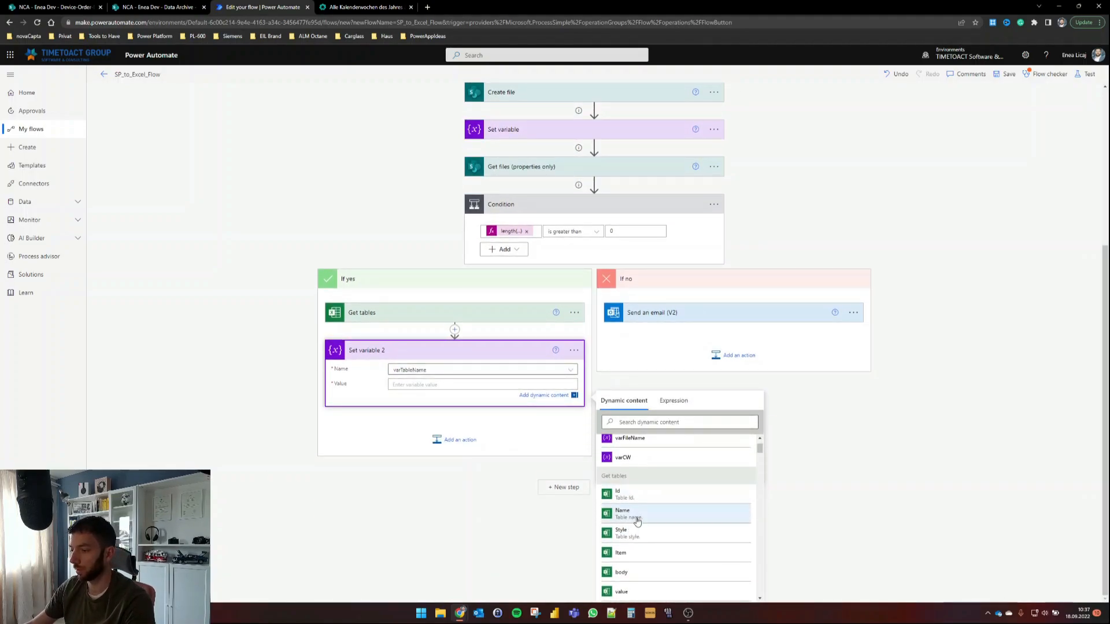
pyautogui.click(633, 520)
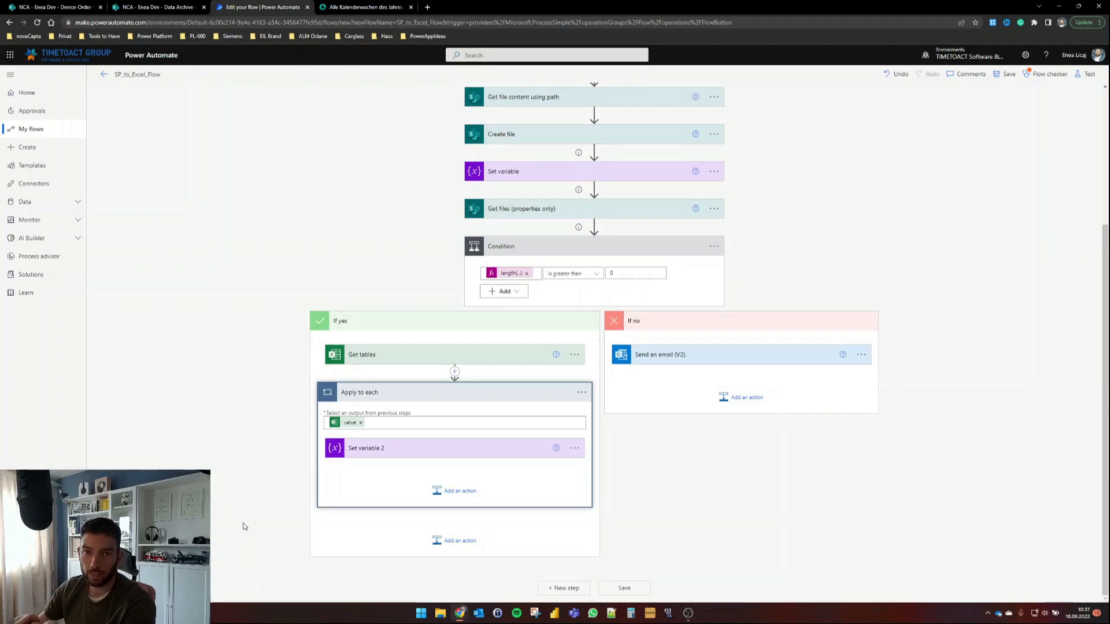
# Step: Move Set variable 2 out of the auto-created Apply to each and delete that loop
pyautogui.click(400, 455)
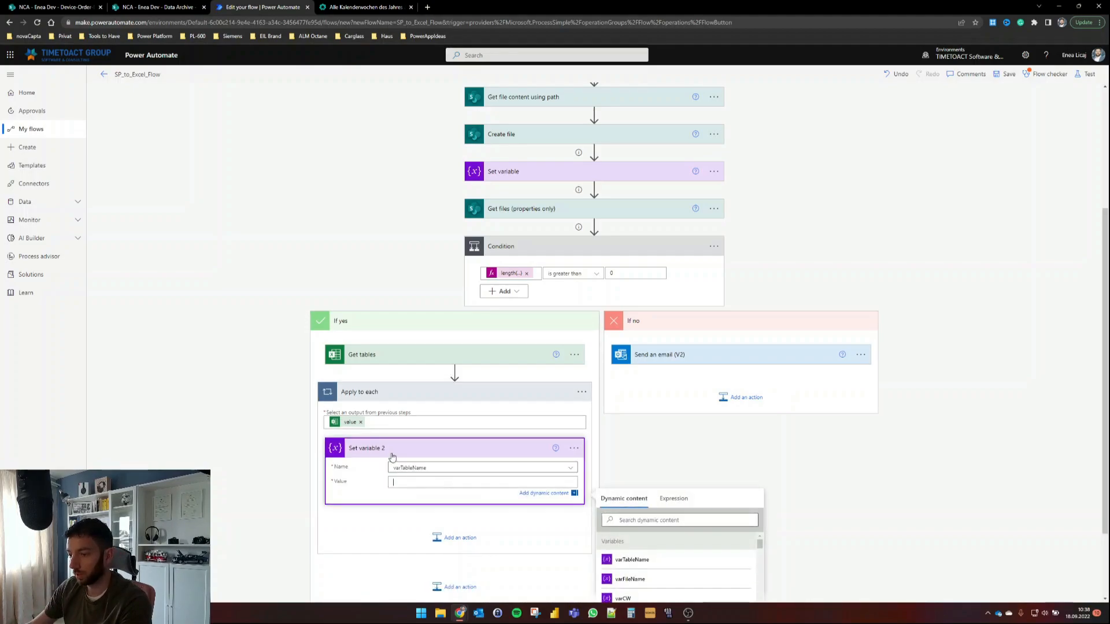
pyautogui.click(361, 423)
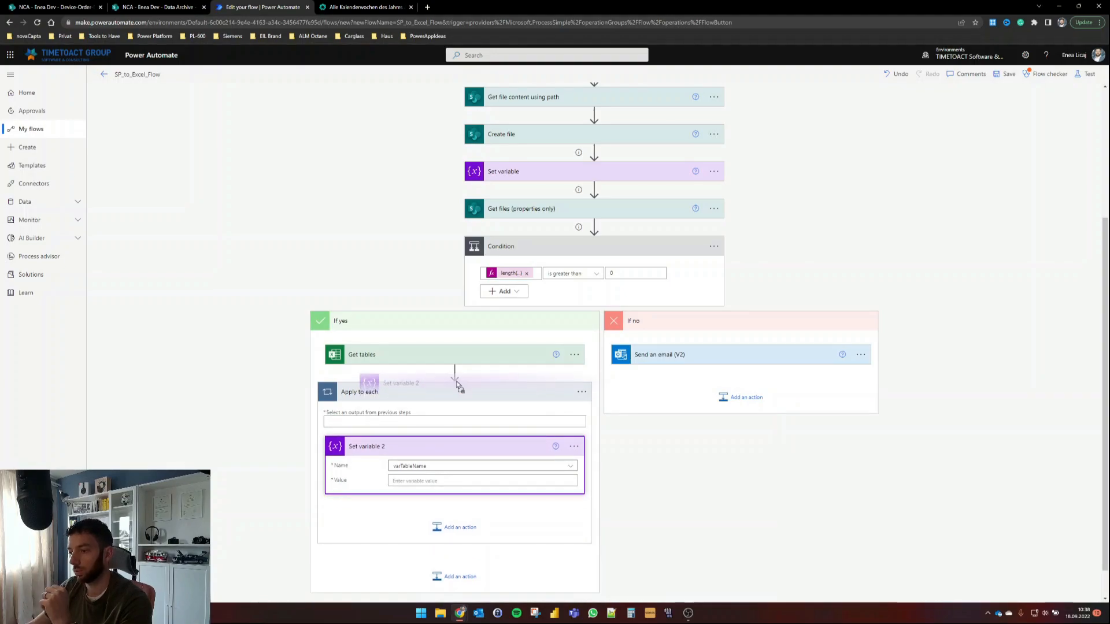
pyautogui.moveTo(526, 411); pyautogui.dragTo(518, 376)
pyautogui.click(575, 469)
pyautogui.click(618, 590)
pyautogui.click(559, 342)
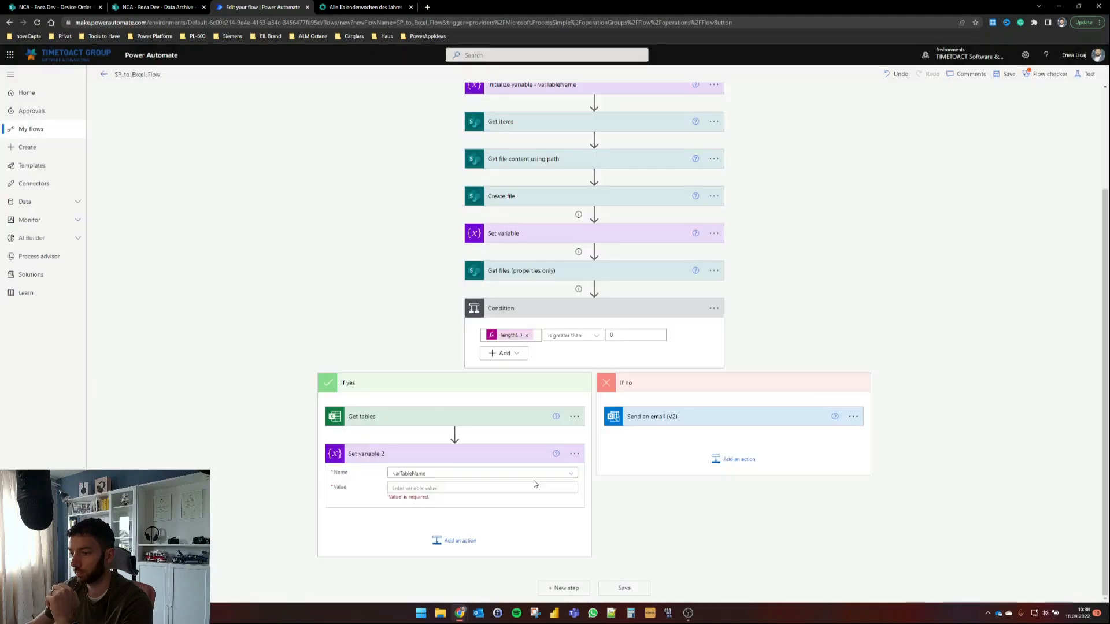
# Step: Paste the expression outputs('Get_tables')?['body/value'][0]['Name'] as the variable value
pyautogui.click(672, 511)
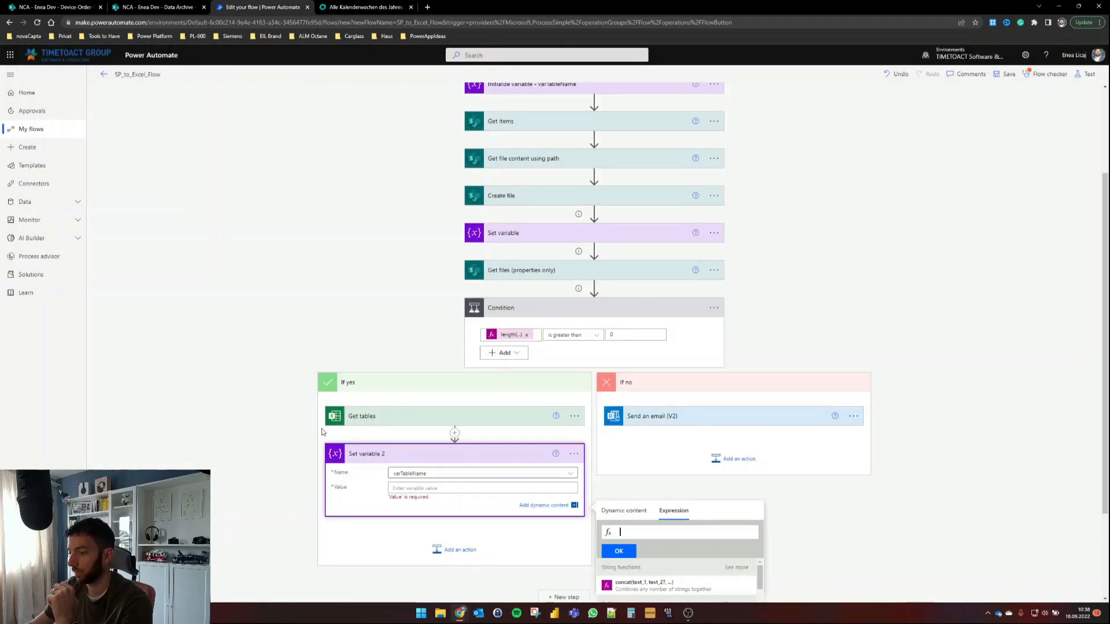
pyautogui.scroll(-2, 319, 428)
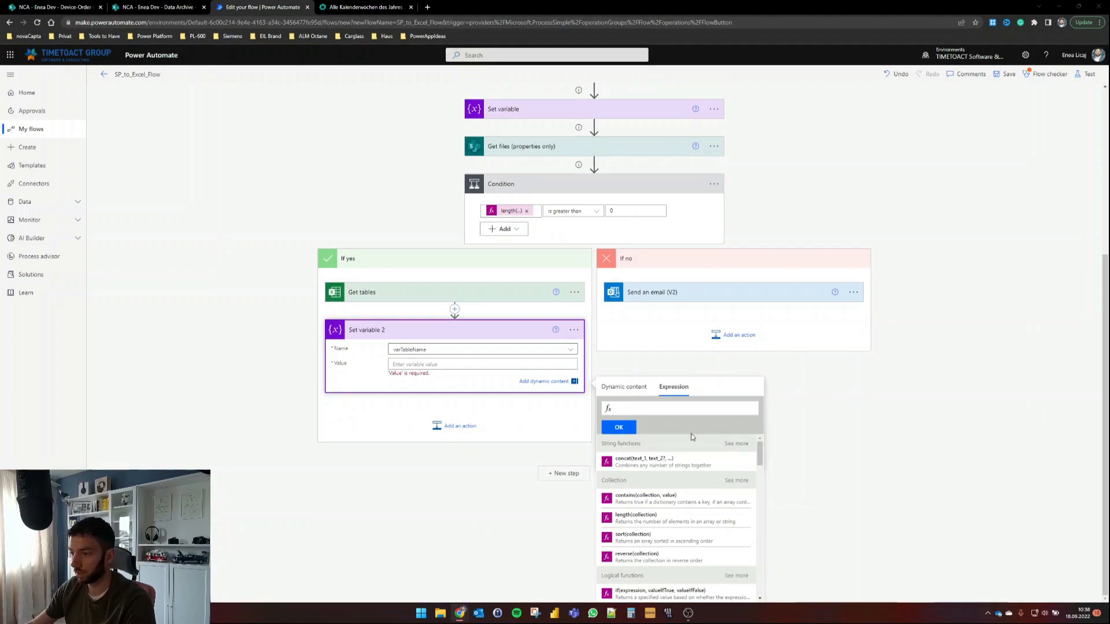
pyautogui.hotkey('ctrl', 'v')
pyautogui.moveTo(669, 408); pyautogui.dragTo(623, 408)
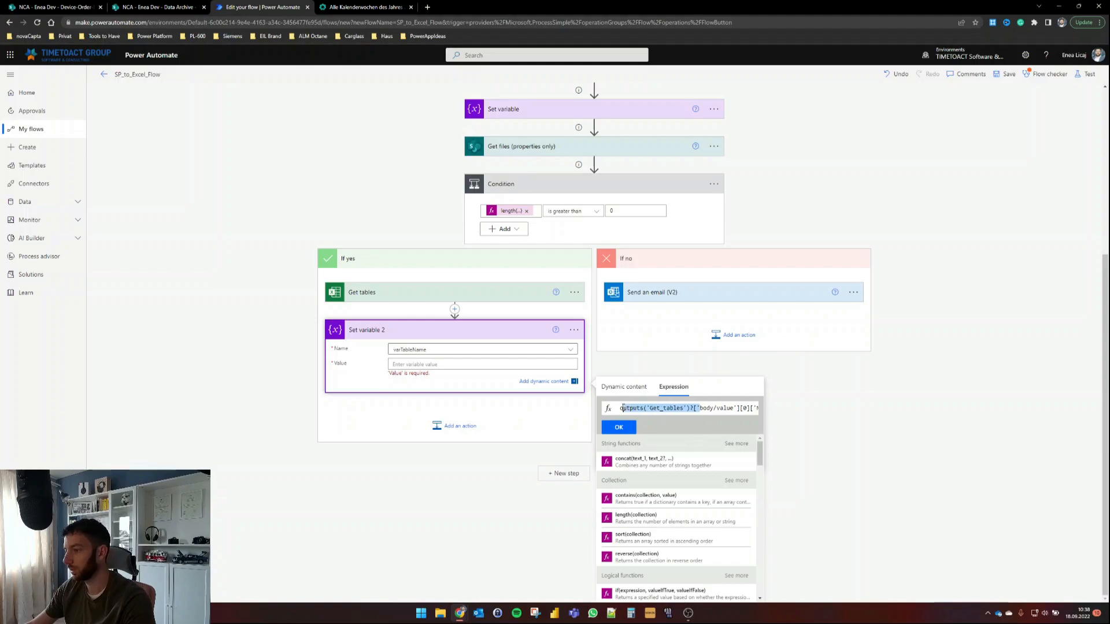
pyautogui.click(641, 409)
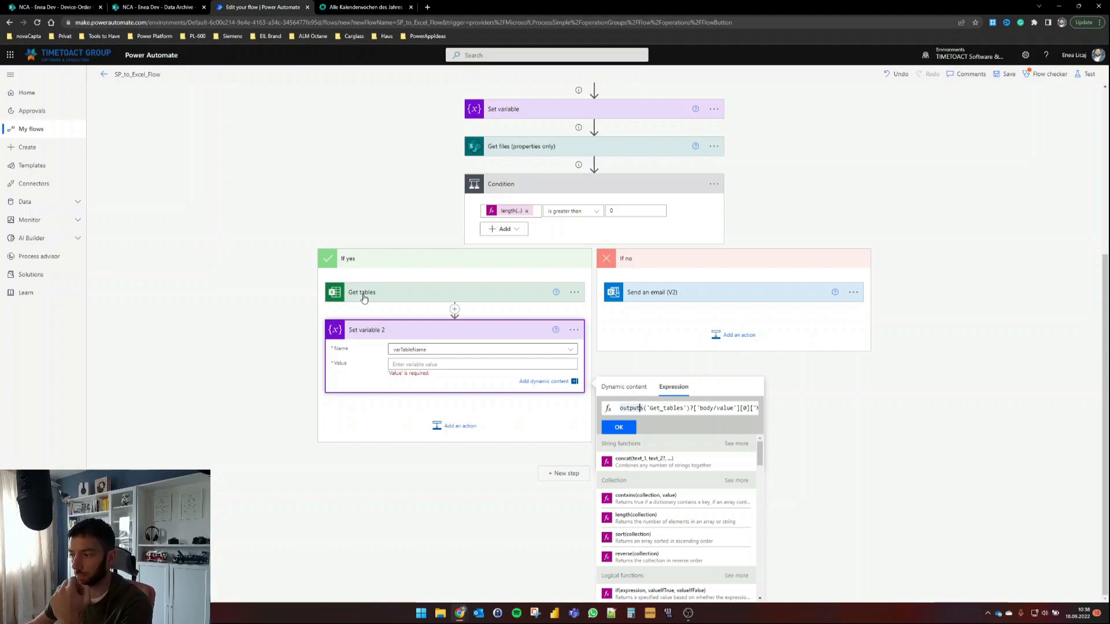
pyautogui.moveTo(695, 408); pyautogui.dragTo(733, 408)
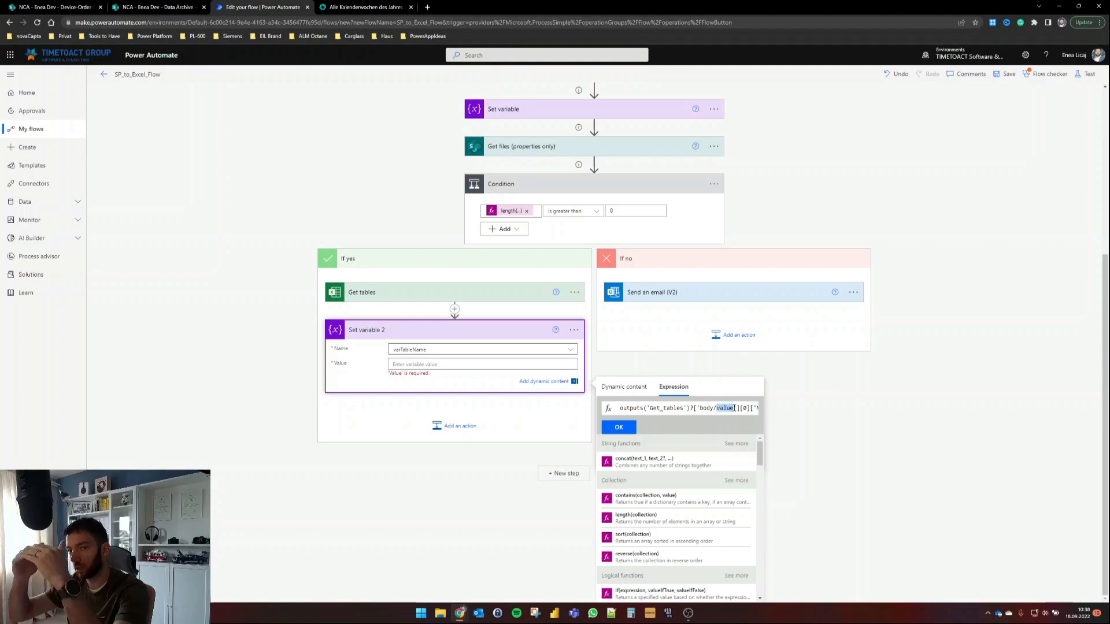
pyautogui.moveTo(726, 409); pyautogui.dragTo(746, 408)
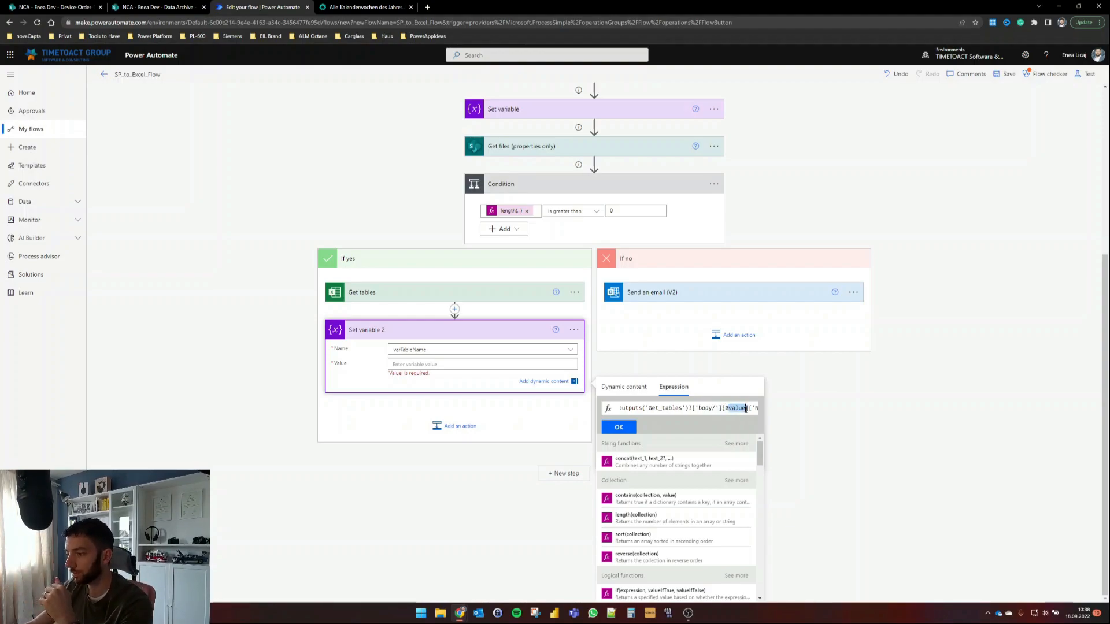
pyautogui.hotkey('ctrl', 'z')
pyautogui.click(747, 409)
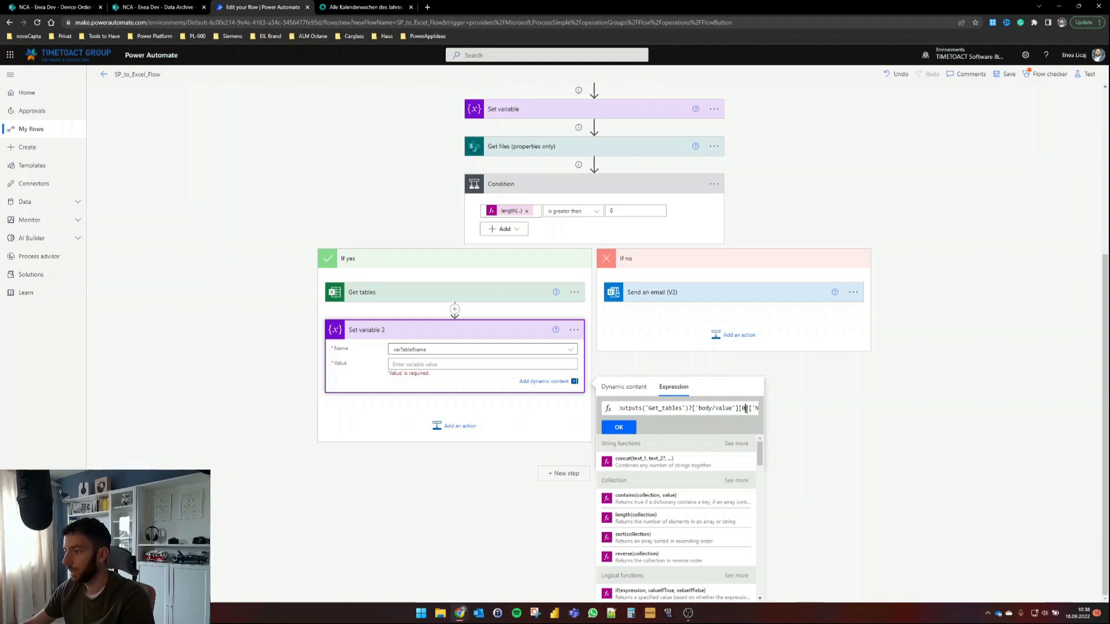
pyautogui.press('Right')
pyautogui.press('Right')
pyautogui.press('Right')
pyautogui.press('Right')
pyautogui.press('Right')
pyautogui.press('Right')
pyautogui.press('Right')
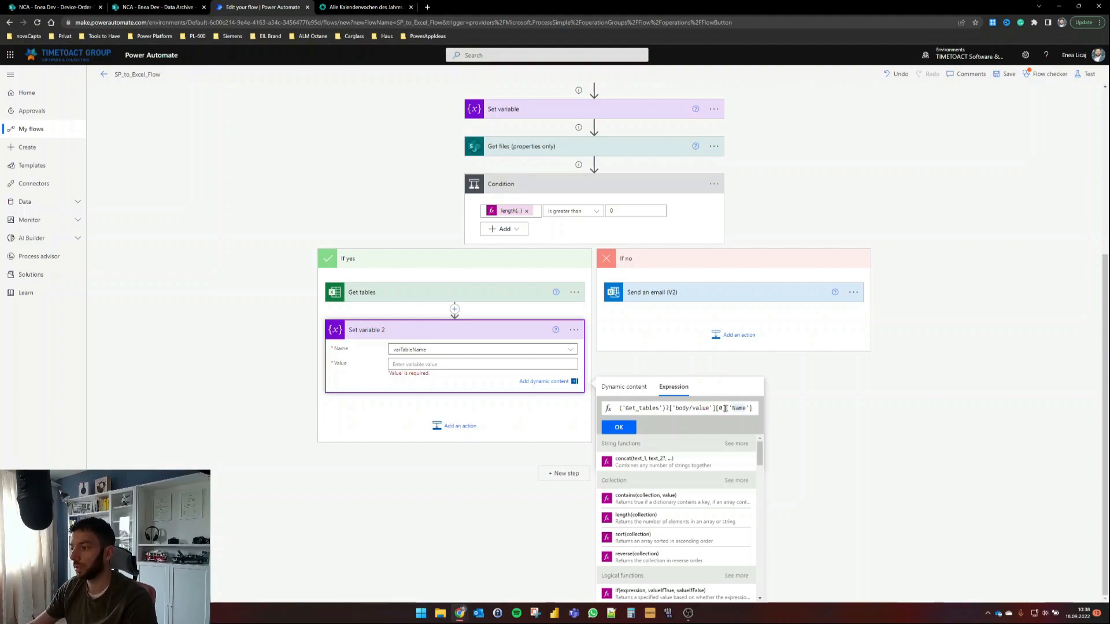
# Step: Review the [0] index, Name property and body/value parts of the expression
pyautogui.moveTo(726, 409); pyautogui.dragTo(717, 409)
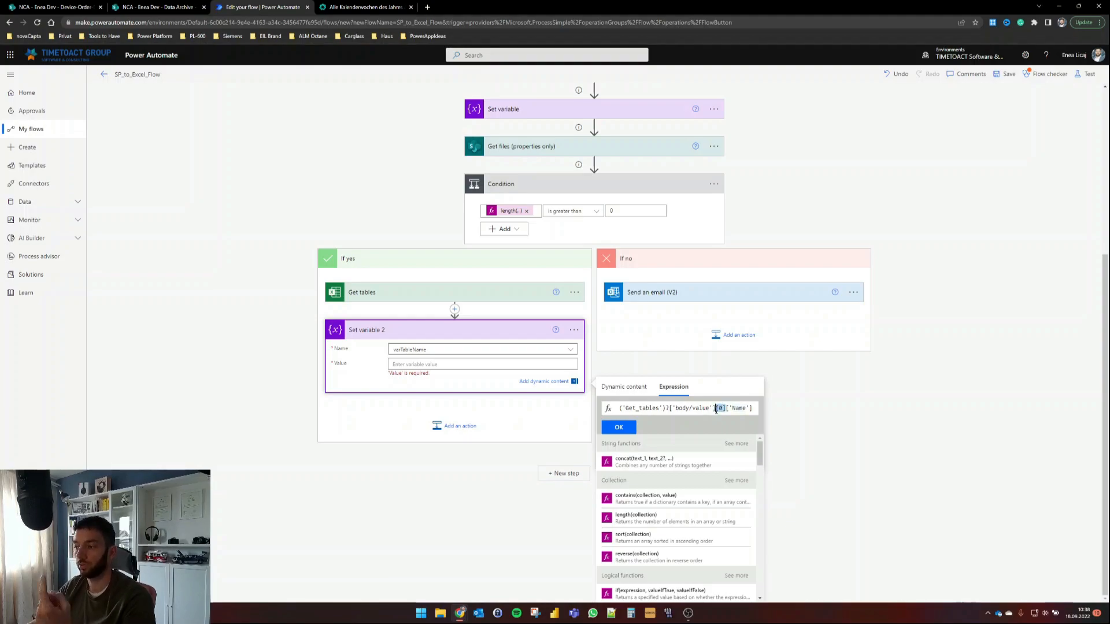
pyautogui.click(719, 410)
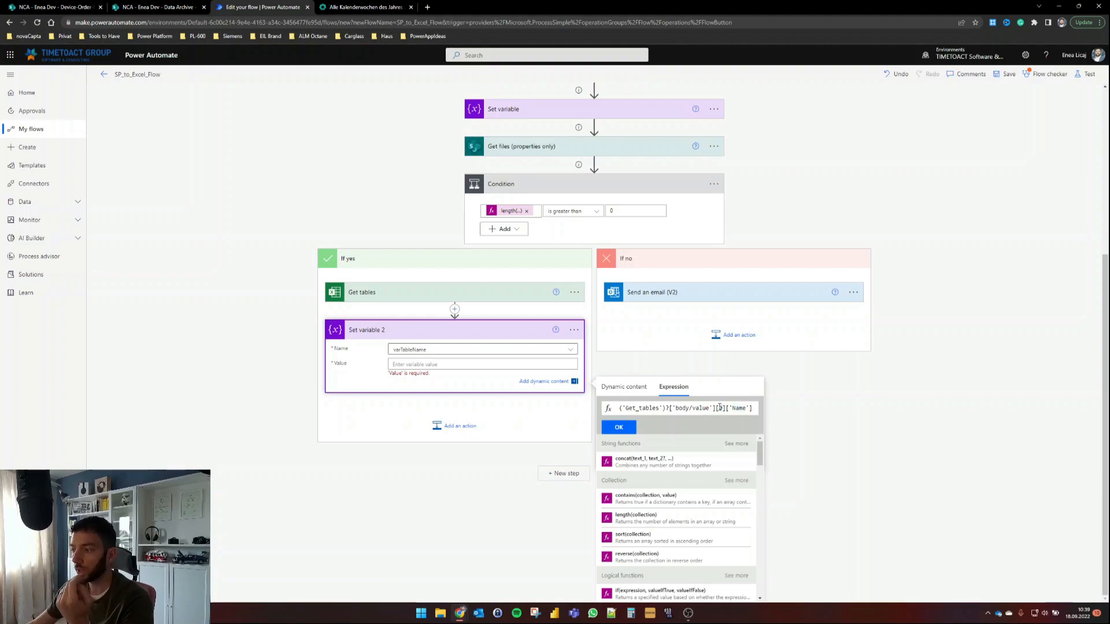
pyautogui.moveTo(717, 408); pyautogui.dragTo(726, 409)
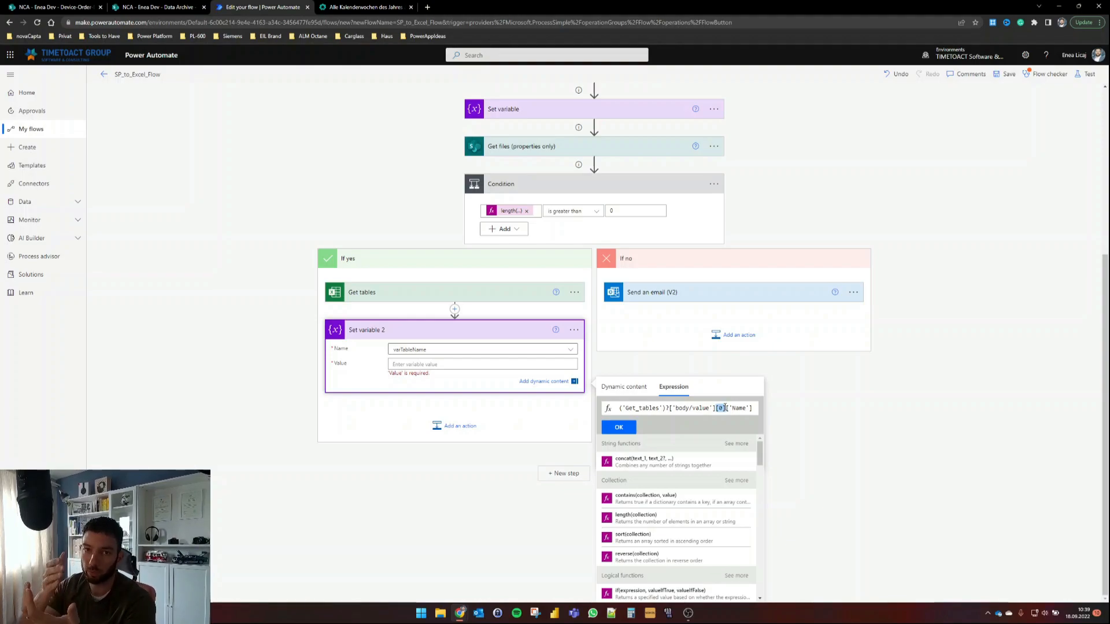
pyautogui.click(725, 409)
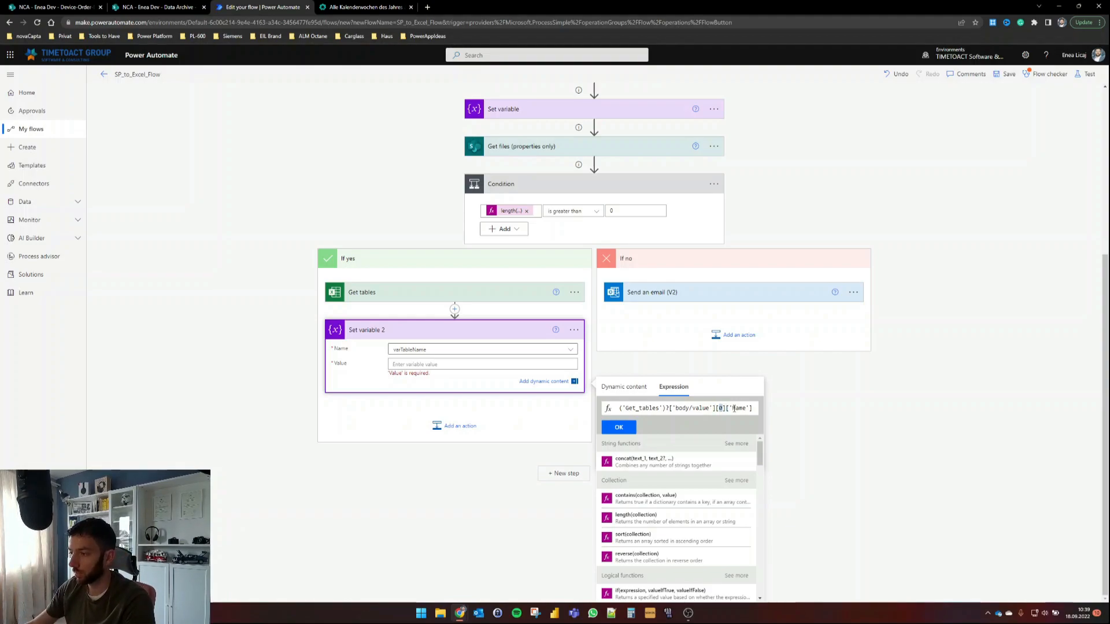
pyautogui.moveTo(732, 409); pyautogui.dragTo(746, 410)
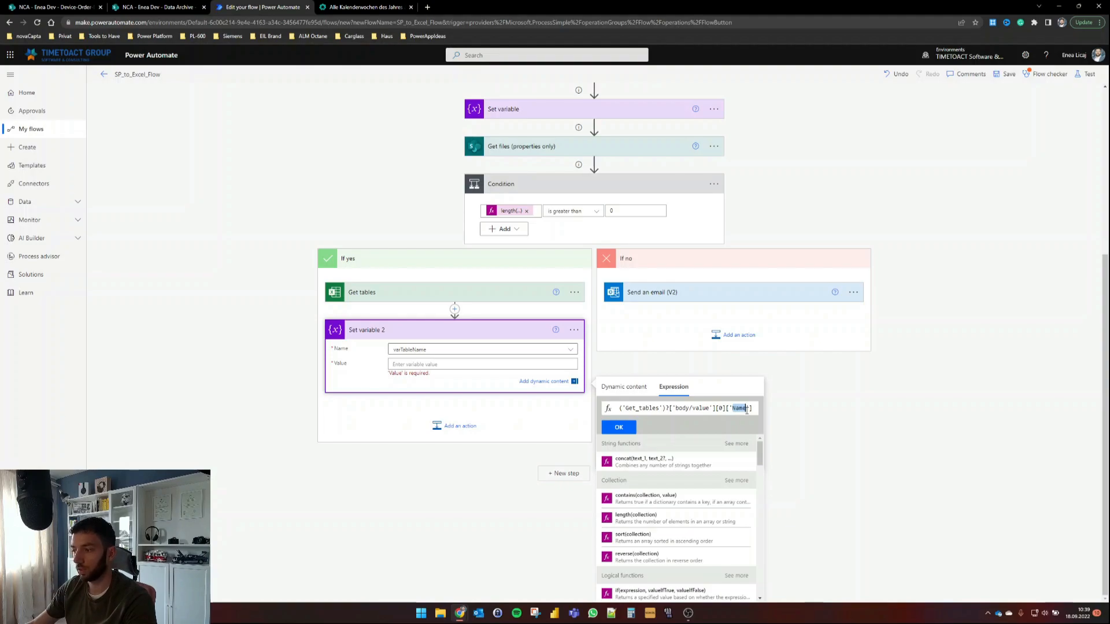
pyautogui.moveTo(693, 409); pyautogui.dragTo(708, 411)
# Step: Insert the expression, then add Excel Online (Business) 'Add a row into a table' after Set variable 2
pyautogui.click(630, 429)
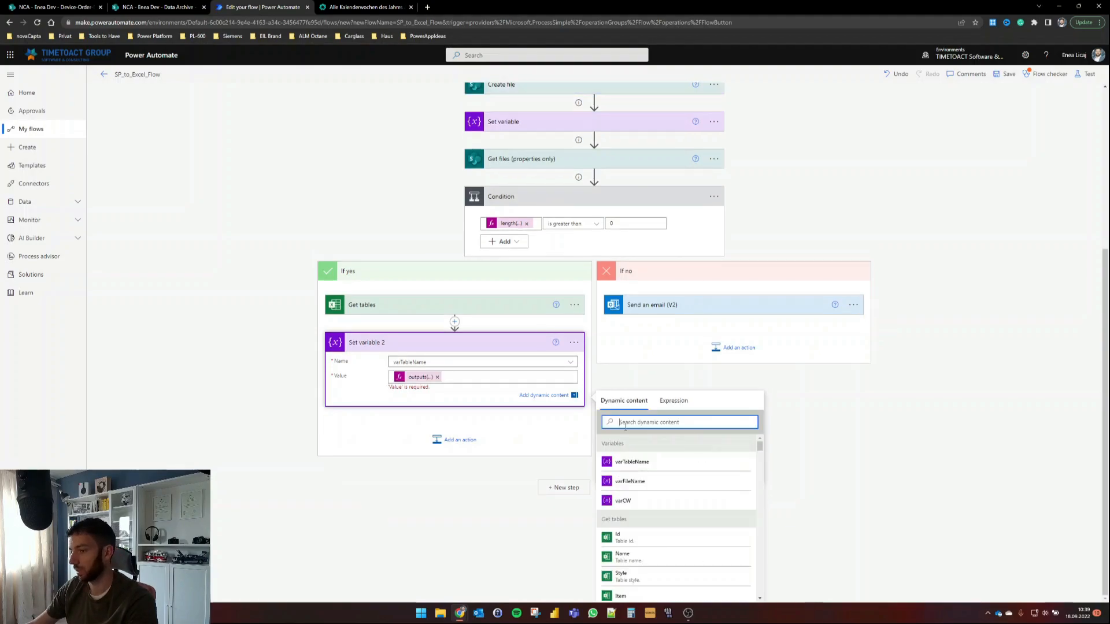
pyautogui.click(178, 381)
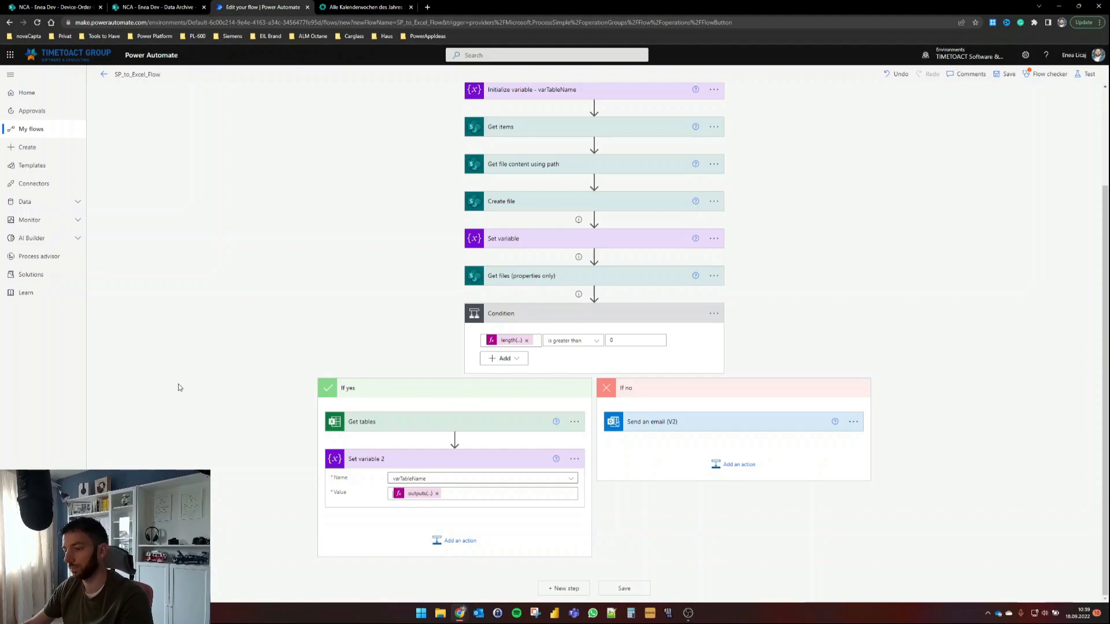
pyautogui.click(440, 539)
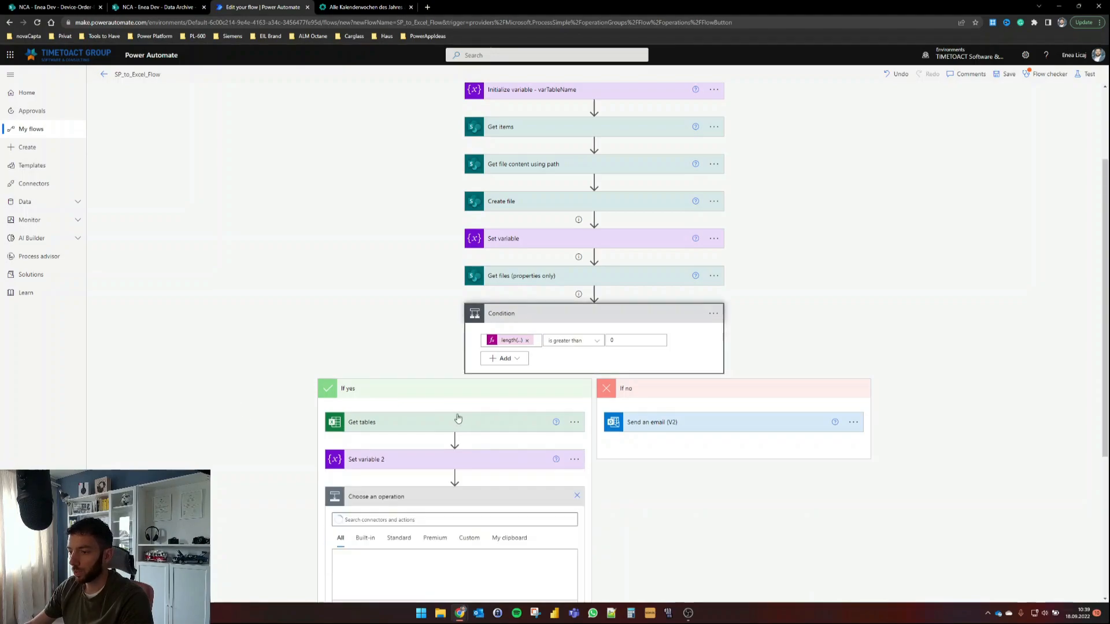
pyautogui.click(423, 519)
pyautogui.write('ai')
pyautogui.write('d rows')
pyautogui.scroll(-5, 316, 464)
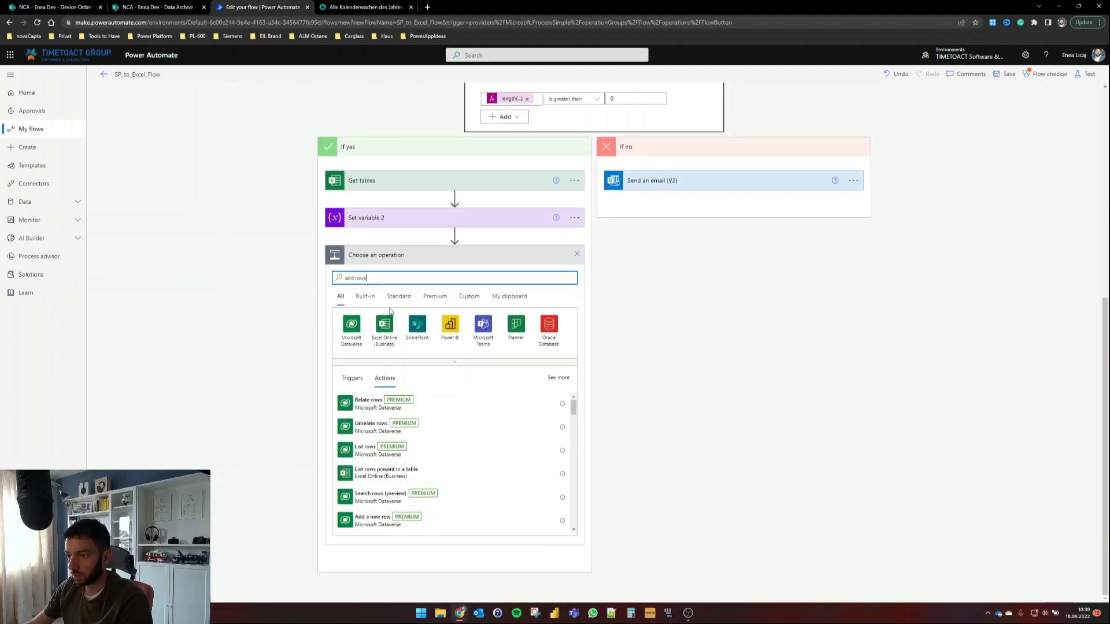
pyautogui.click(384, 325)
pyautogui.write('add a row')
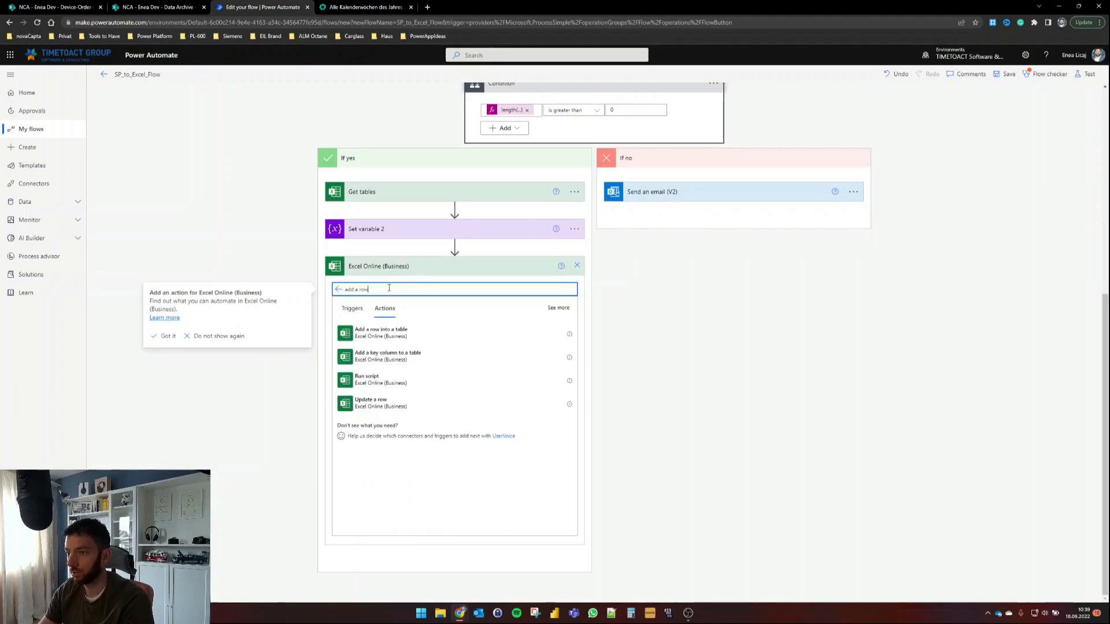
pyautogui.click(384, 332)
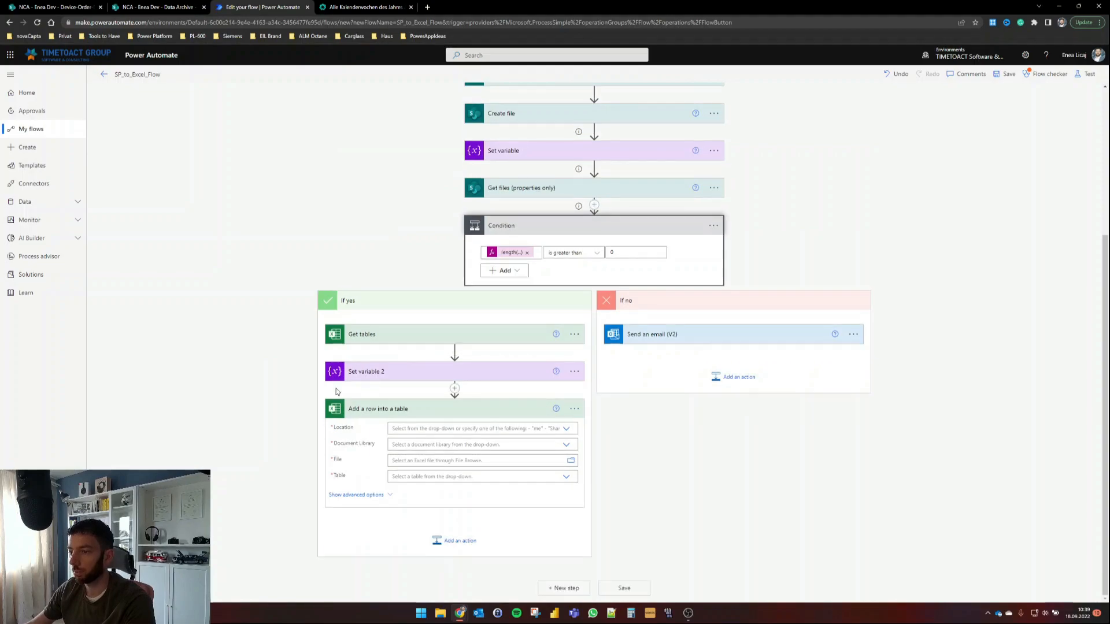
# Step: Point the row step at the NCA dev group's Archive library, with File set to Create file's Id
pyautogui.click(566, 428)
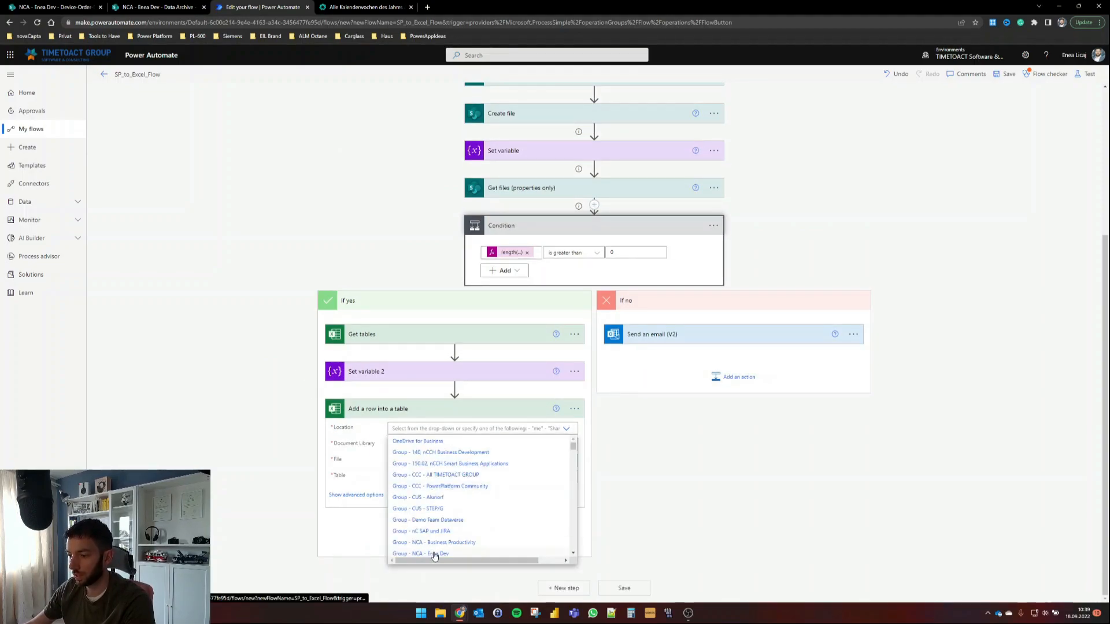
pyautogui.click(434, 554)
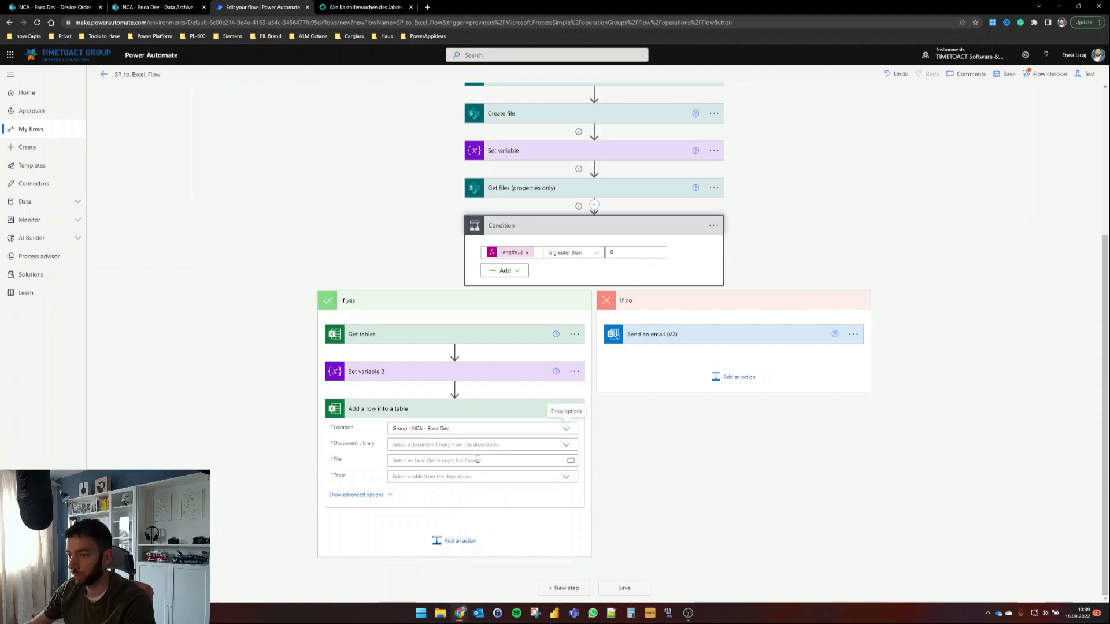
pyautogui.click(566, 445)
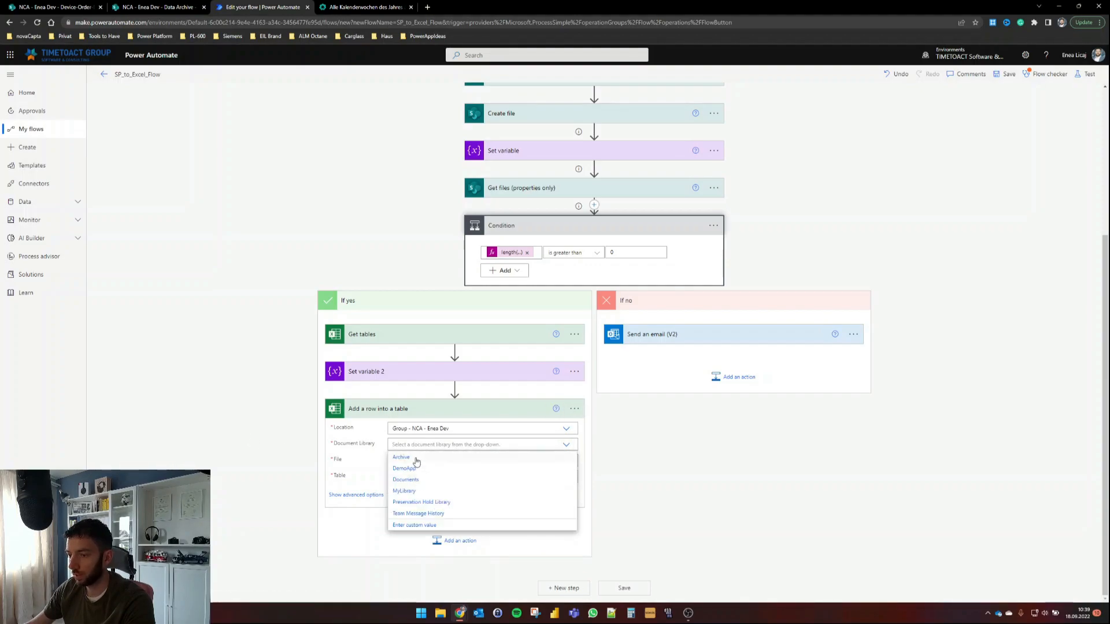
pyautogui.click(416, 458)
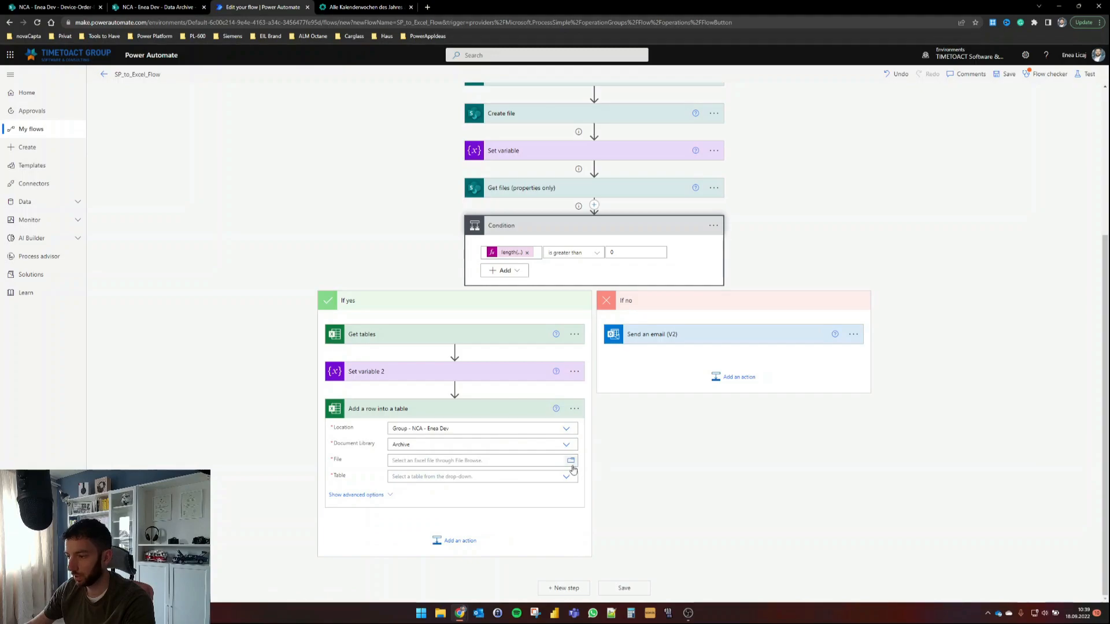
pyautogui.click(548, 461)
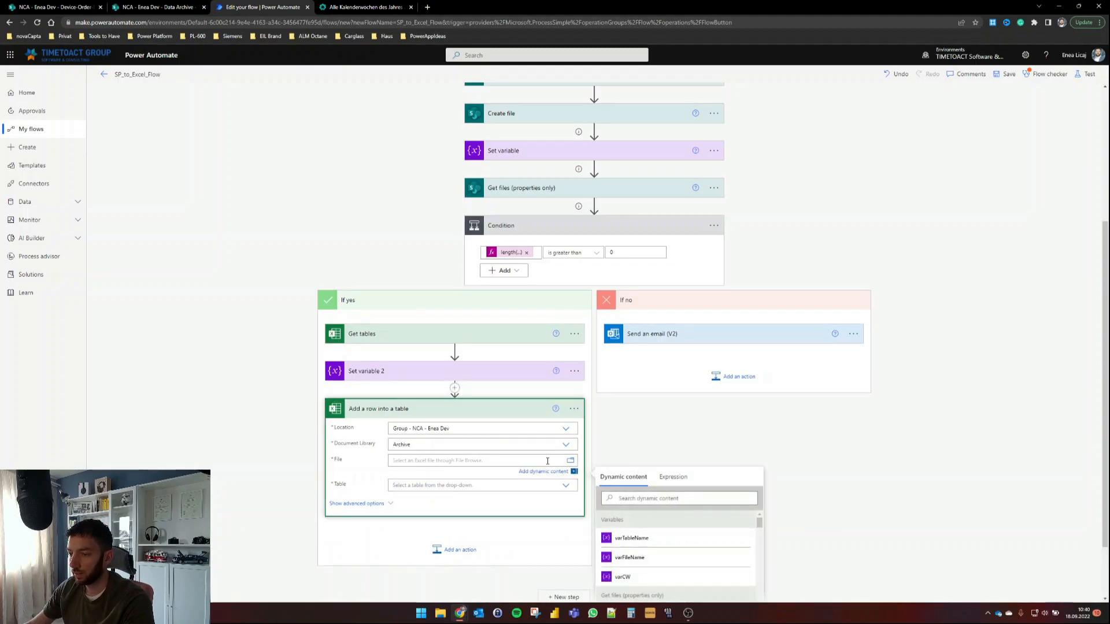
pyautogui.scroll(-1, 752, 435)
pyautogui.click(657, 424)
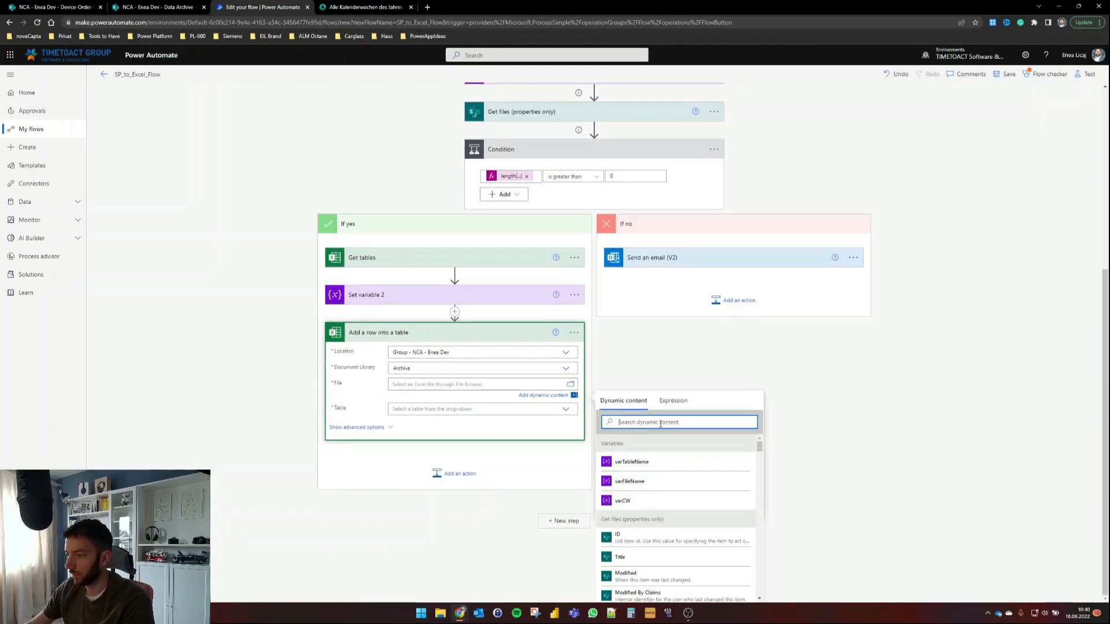
pyautogui.write('id')
pyautogui.scroll(-2, 682, 506)
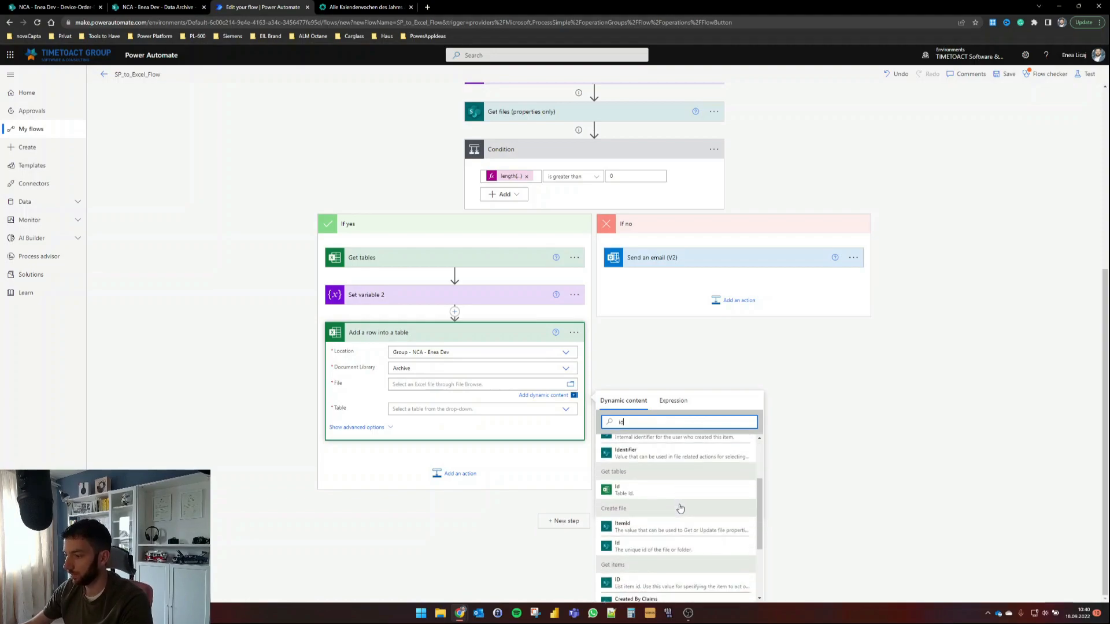
pyautogui.click(638, 545)
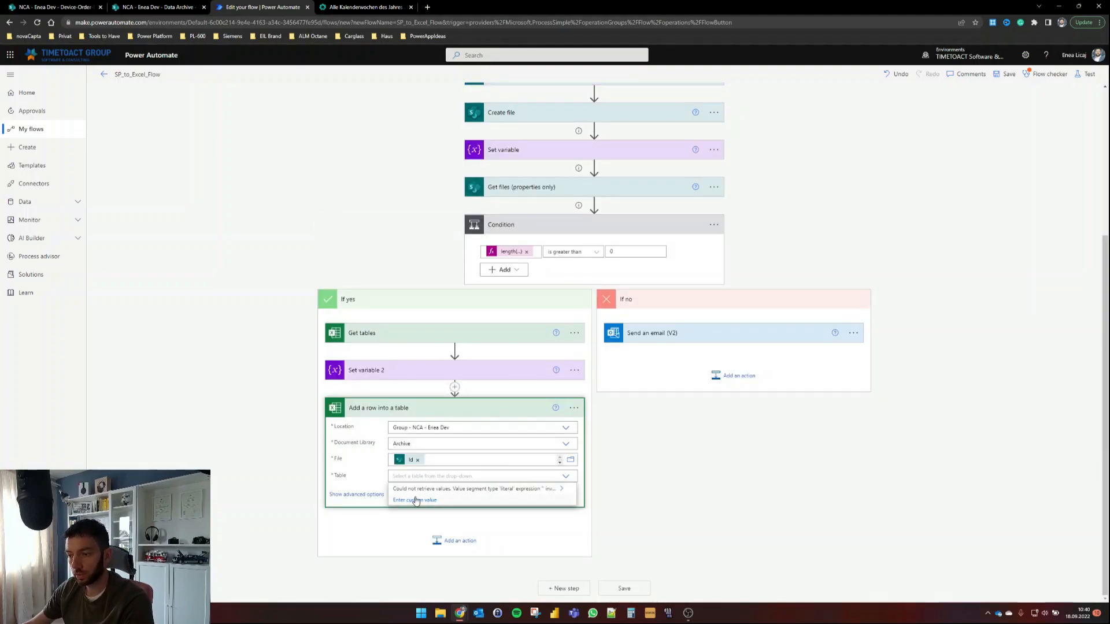
# Step: Set Table to varTableName and start an empty { } Row body
pyautogui.scroll(-2, 231, 445)
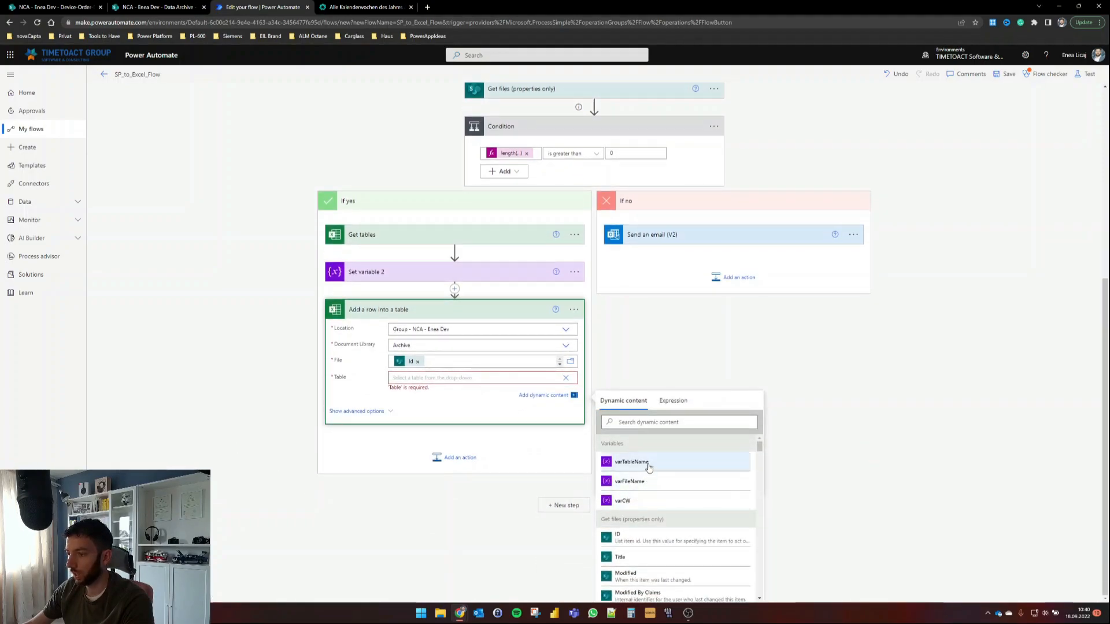
pyautogui.click(648, 467)
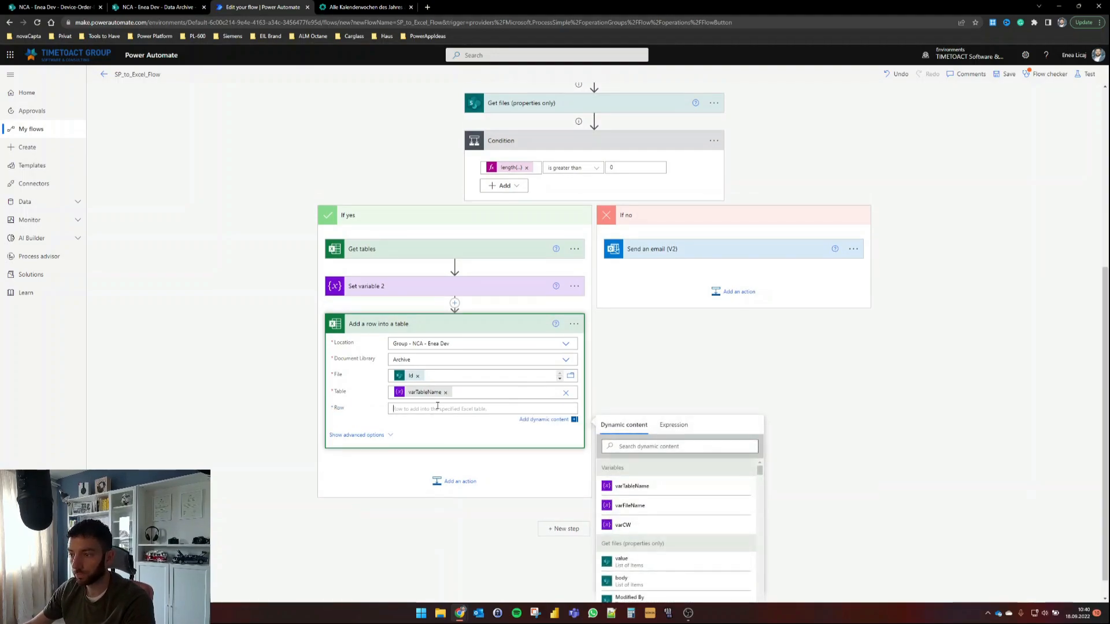
pyautogui.write('{')
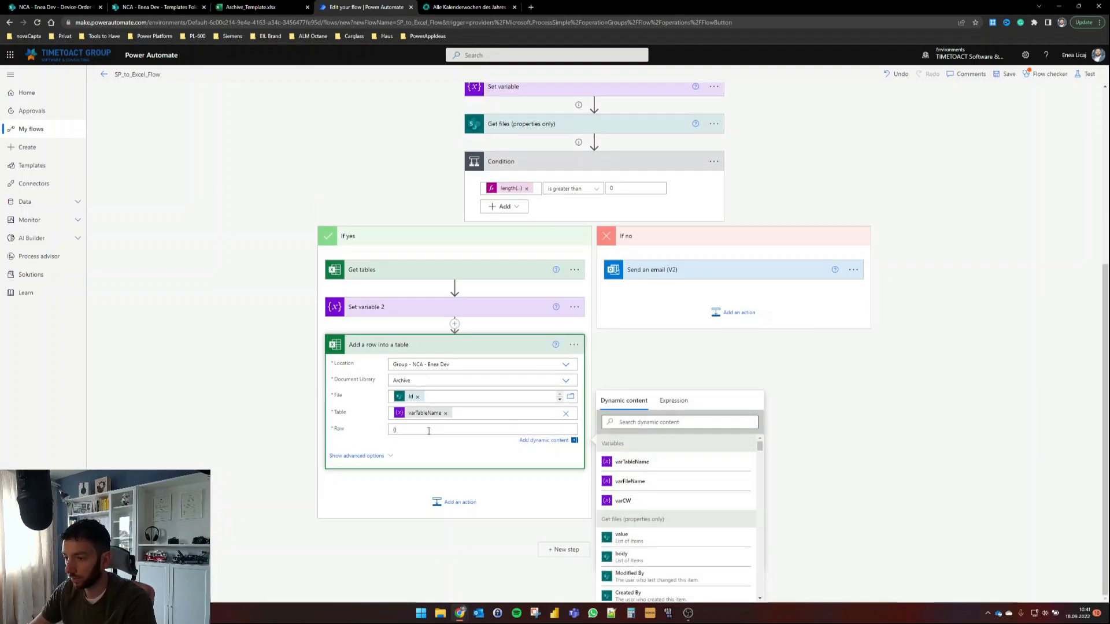
pyautogui.press('Return')
pyautogui.press('Return')
pyautogui.press('Return')
pyautogui.press('Return')
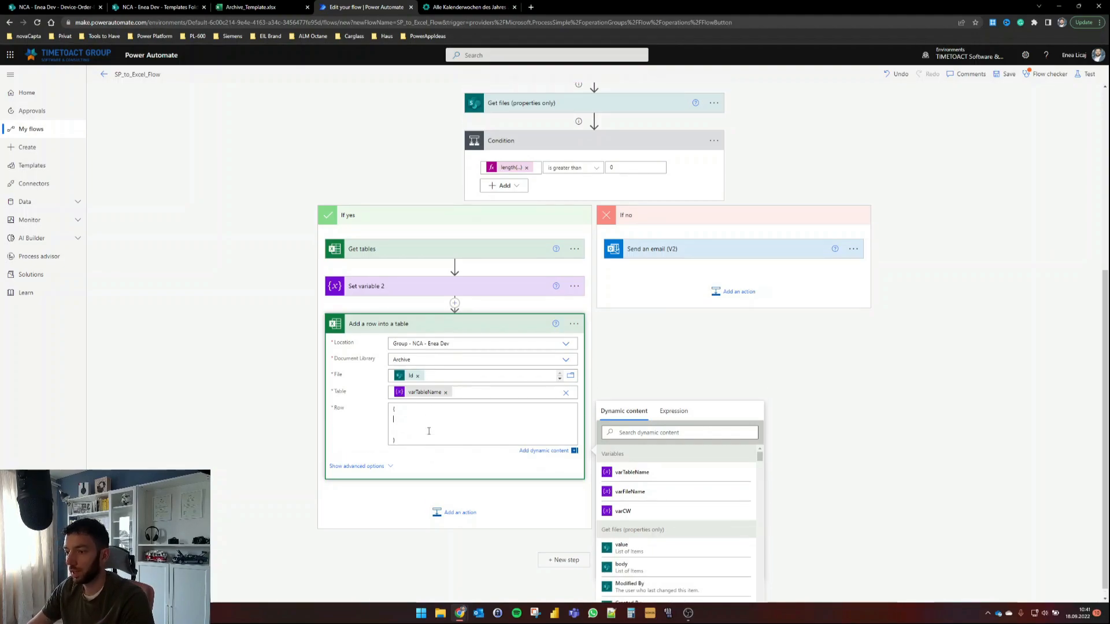
# Step: Review the Archive_Template headers in Excel Online, from Title through ScreenSize
pyautogui.click(242, 7)
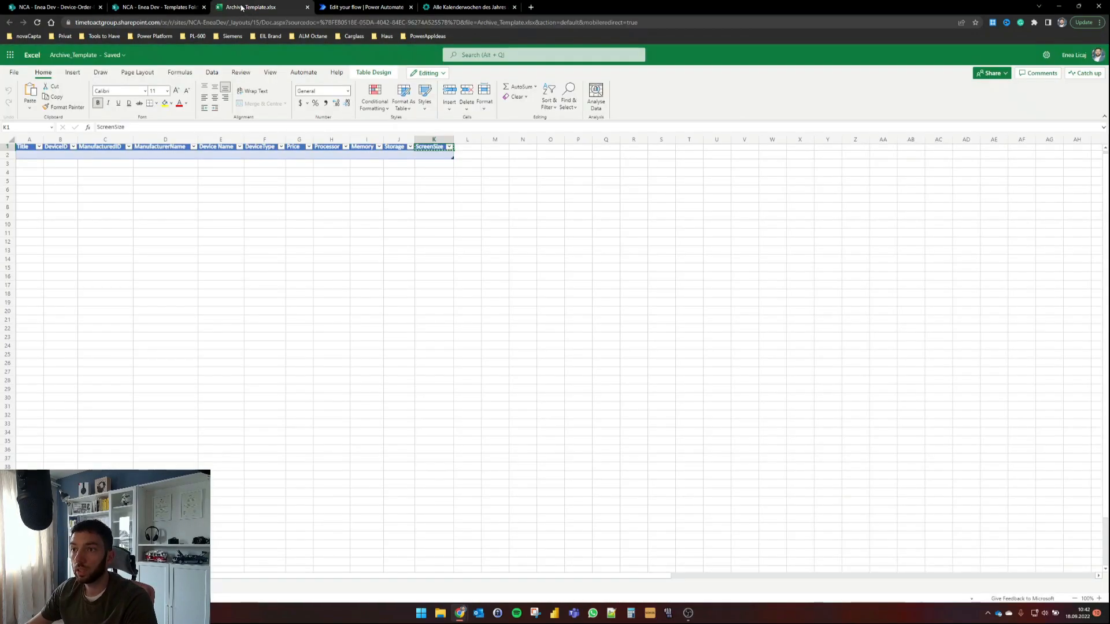
pyautogui.click(104, 196)
pyautogui.click(23, 147)
pyautogui.click(68, 154)
pyautogui.click(101, 147)
pyautogui.click(162, 146)
pyautogui.click(217, 147)
pyautogui.click(262, 147)
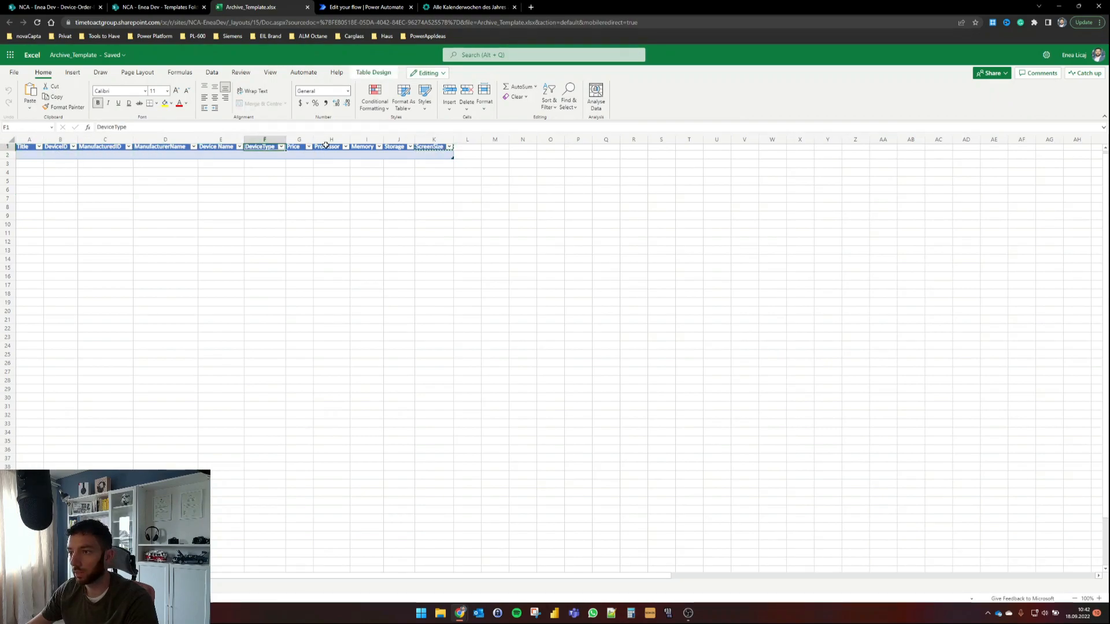
pyautogui.click(309, 147)
pyautogui.click(301, 147)
pyautogui.click(328, 148)
pyautogui.click(359, 148)
pyautogui.click(395, 148)
pyautogui.click(436, 148)
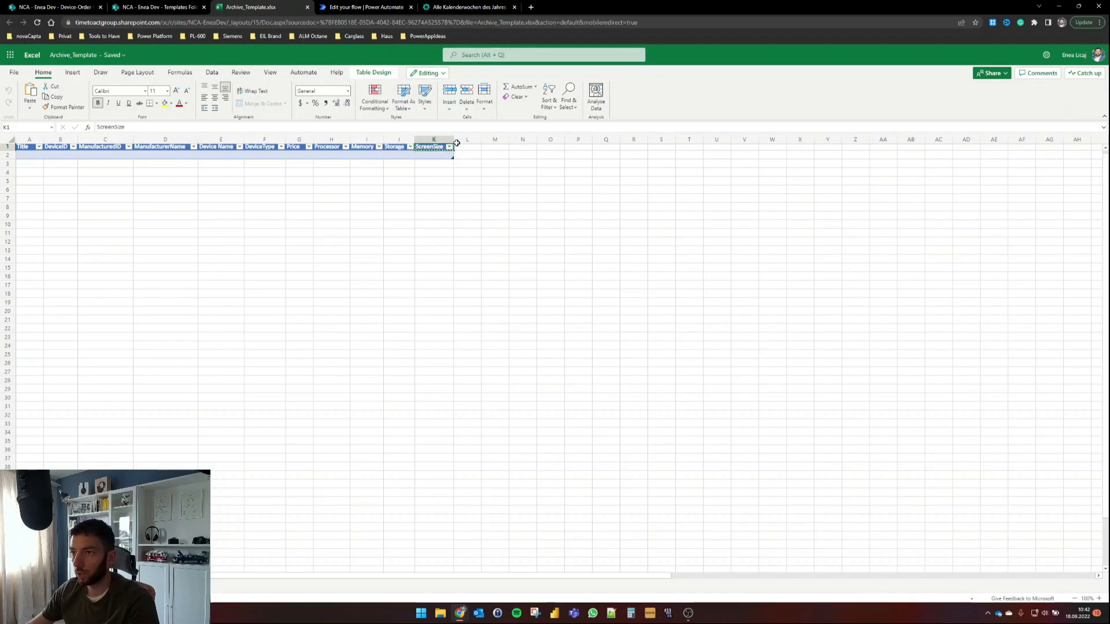
# Step: Copy the template's header row A1:K1, Title to ScreenSize, for use in the flow
pyautogui.click(368, 8)
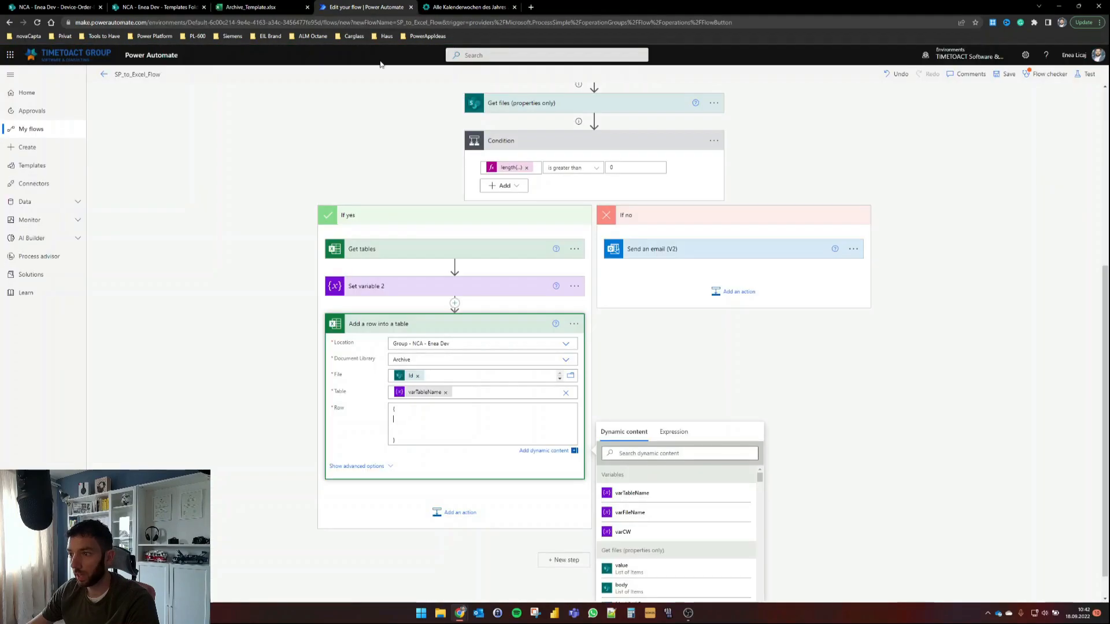
pyautogui.click(251, 7)
pyautogui.moveTo(26, 147); pyautogui.dragTo(443, 148)
pyautogui.hotkey('ctrl', 'c')
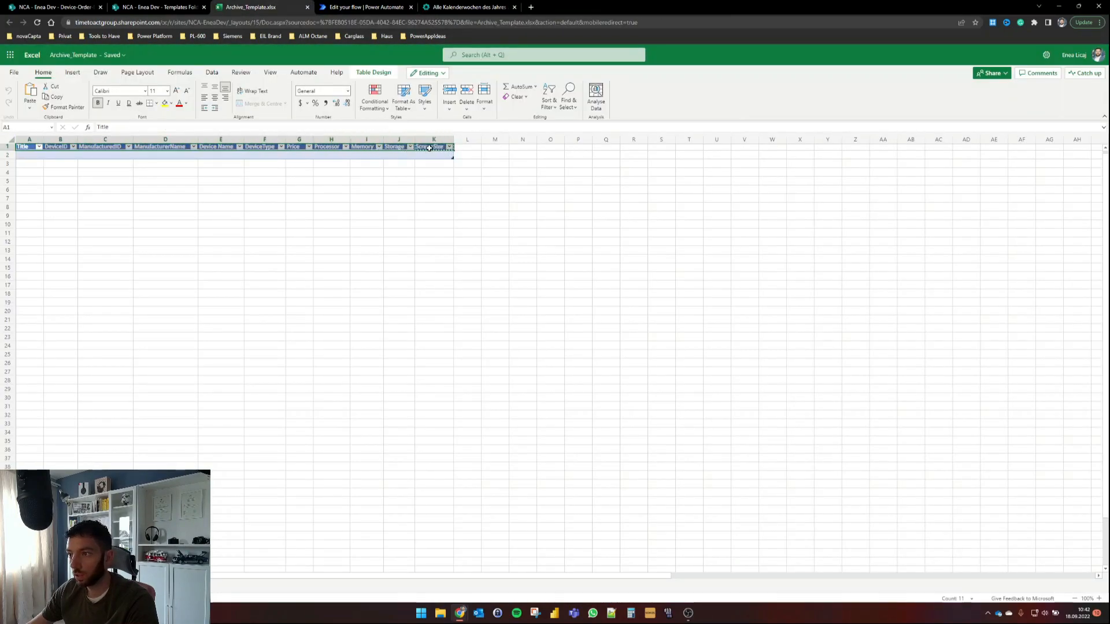
pyautogui.click(353, 8)
# Step: Paste the header names into the Row field, each column name on its own line
pyautogui.hotkey('ctrl', 'v')
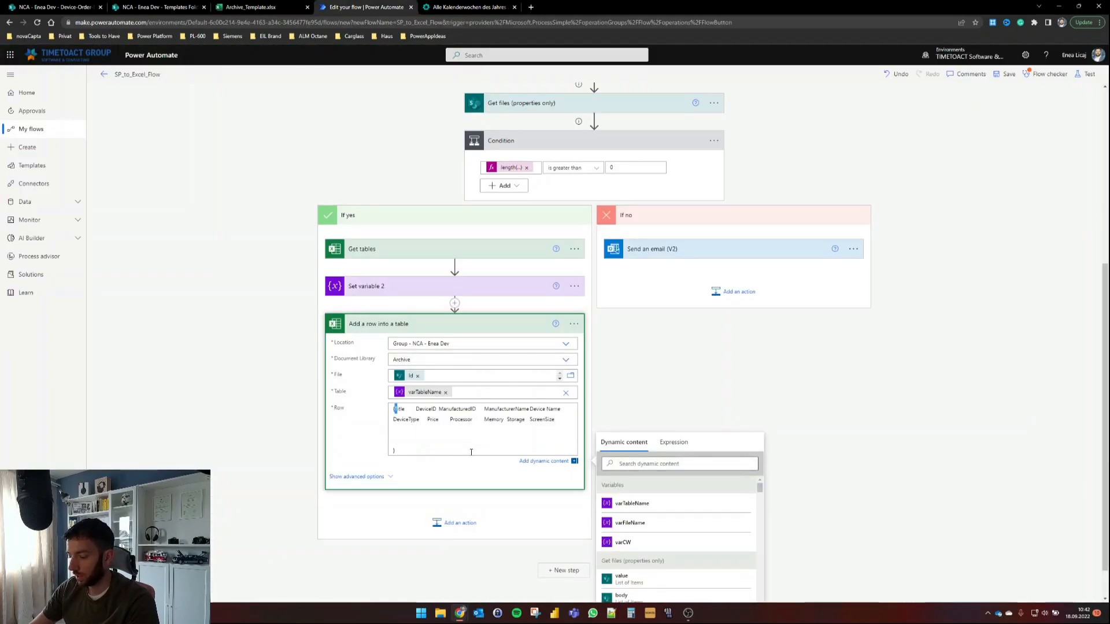
pyautogui.press('Return')
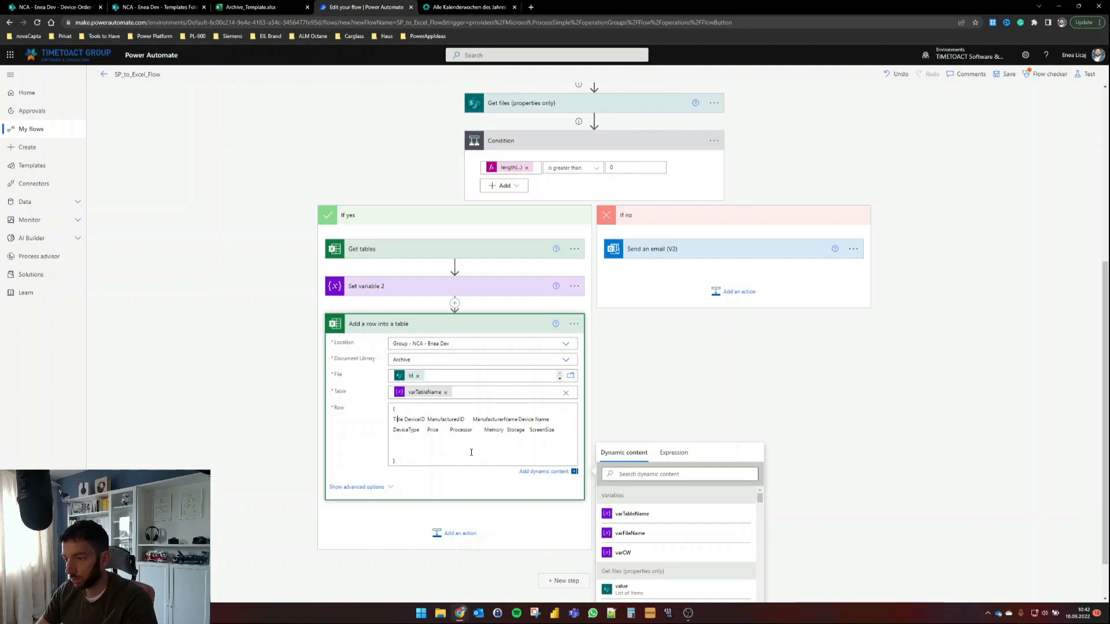
pyautogui.hotkey('ctrl', 'Right')
pyautogui.press('Return')
pyautogui.hotkey('ctrl', 'Right')
pyautogui.press('Return')
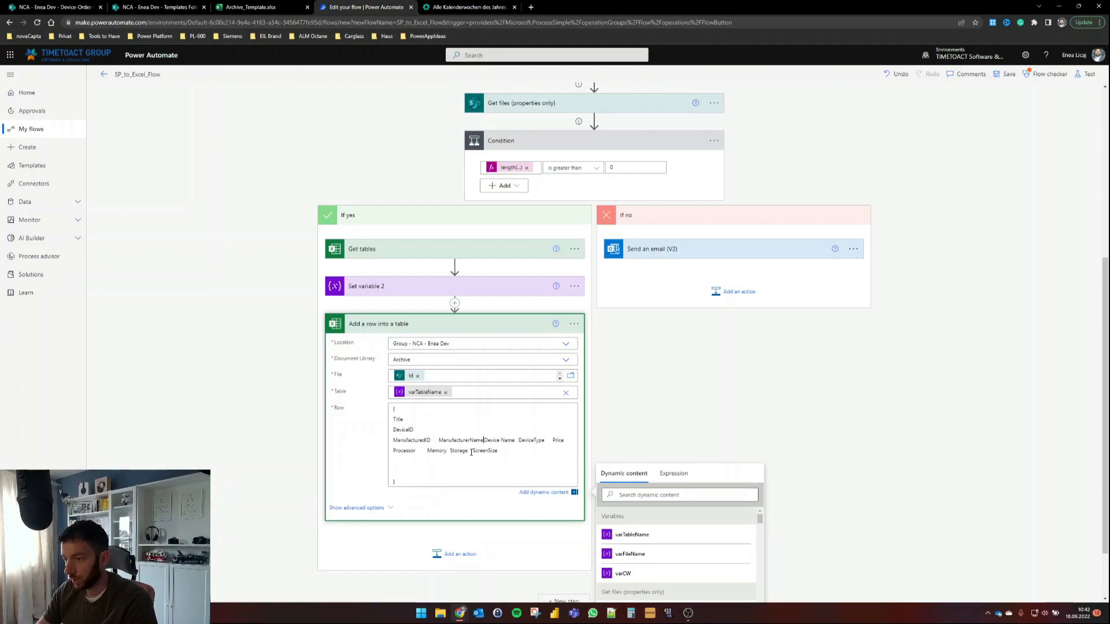
pyautogui.press('Return')
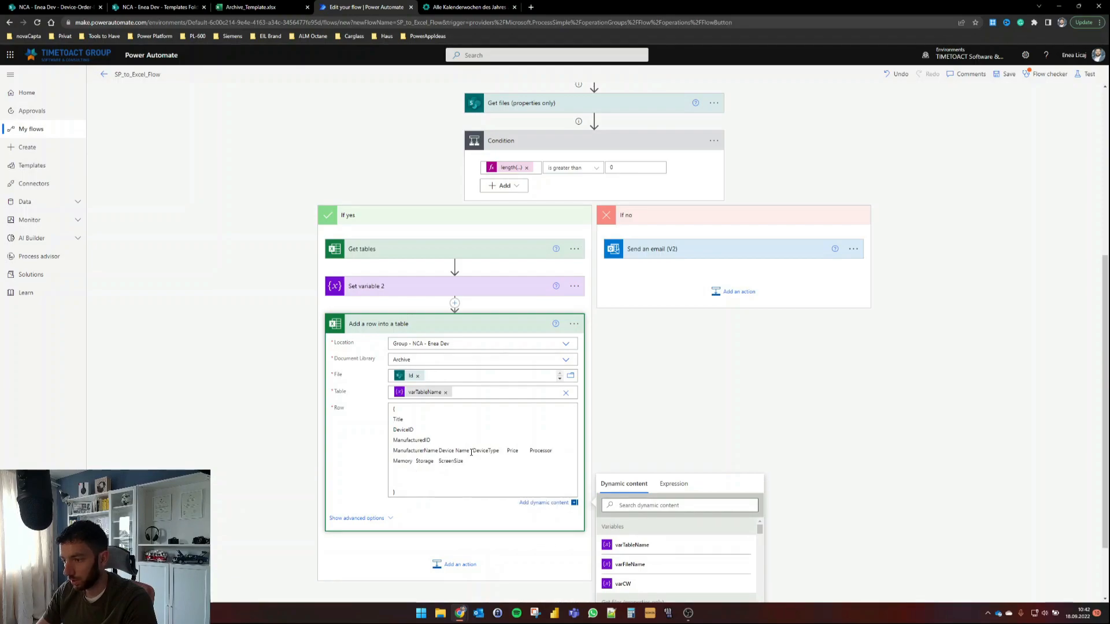
pyautogui.press('Return')
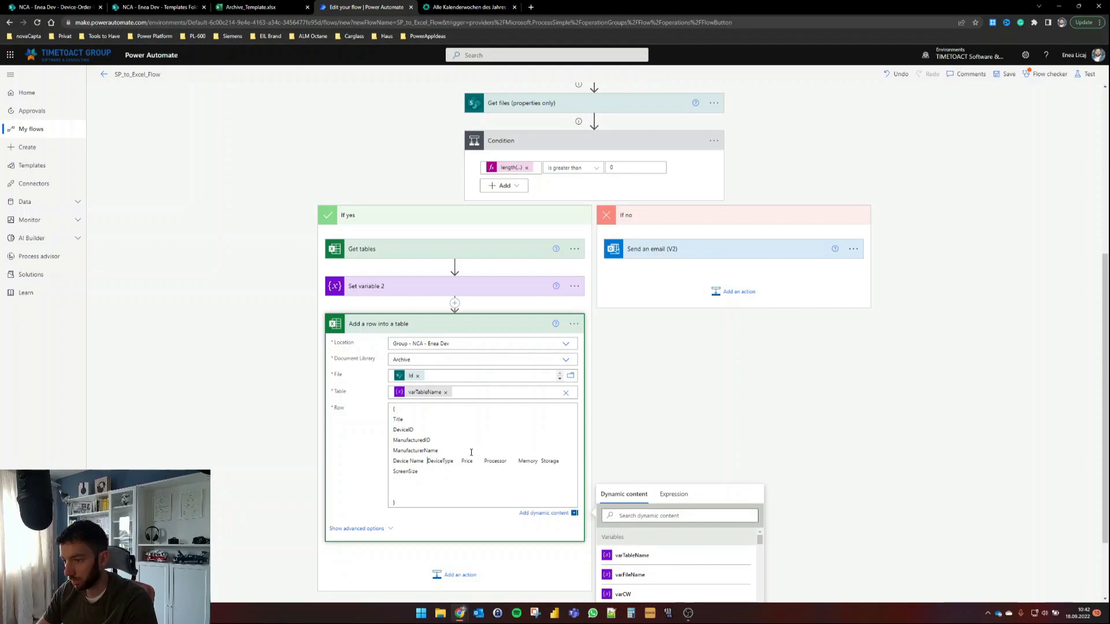
pyautogui.hotkey('ctrl', 'Right')
pyautogui.press('Return')
pyautogui.hotkey('ctrl', 'Right')
pyautogui.press('Return')
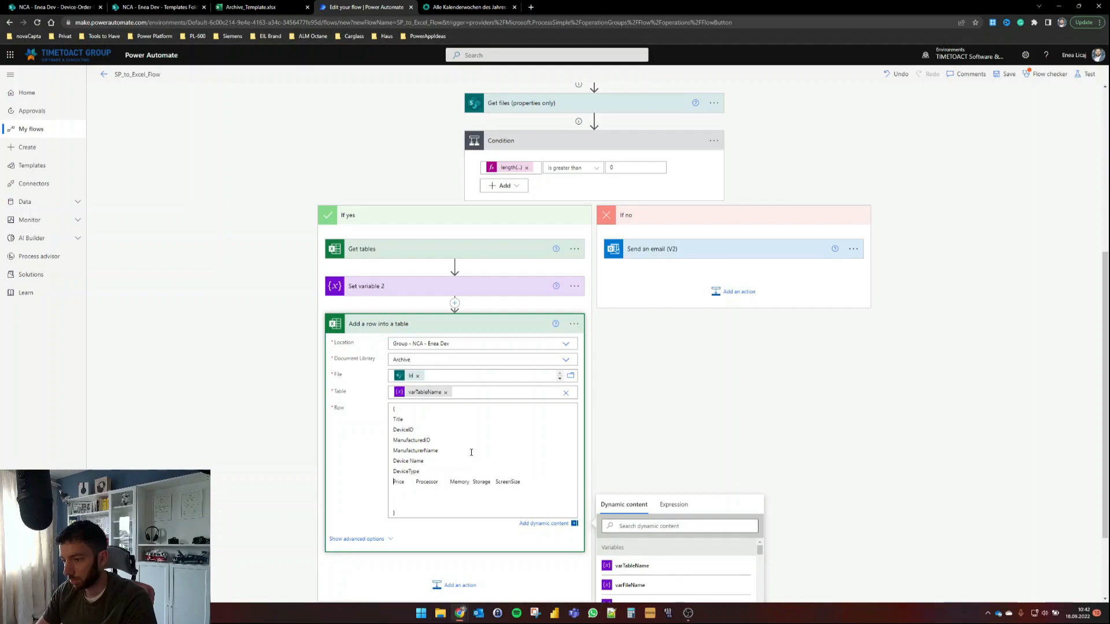
pyautogui.press('Return')
pyautogui.press('Return')
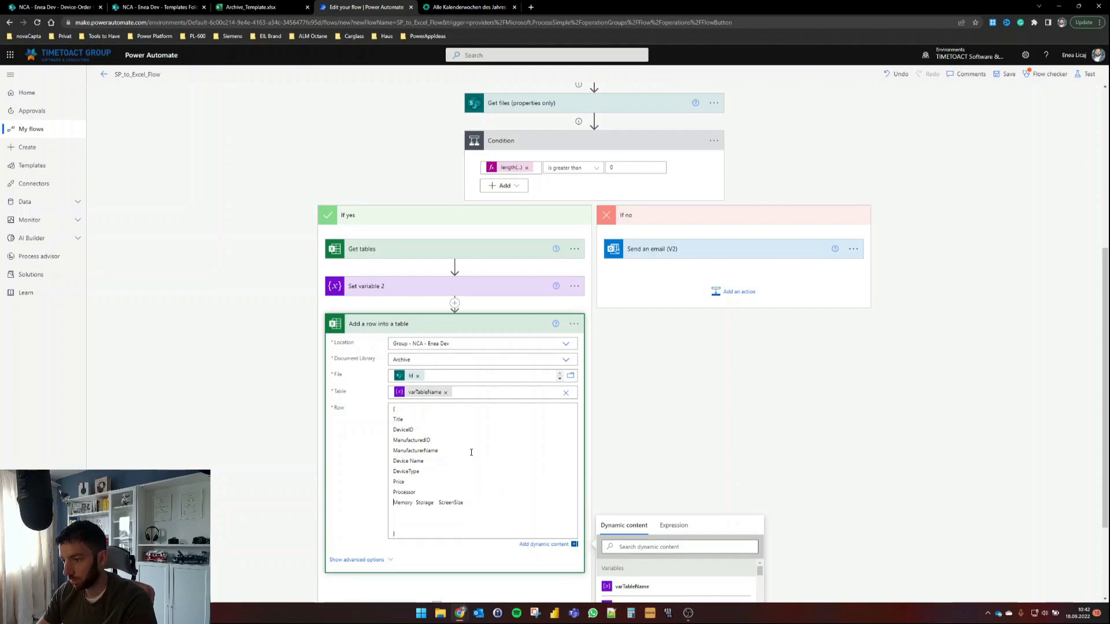
pyautogui.press('Return')
pyautogui.press('Return')
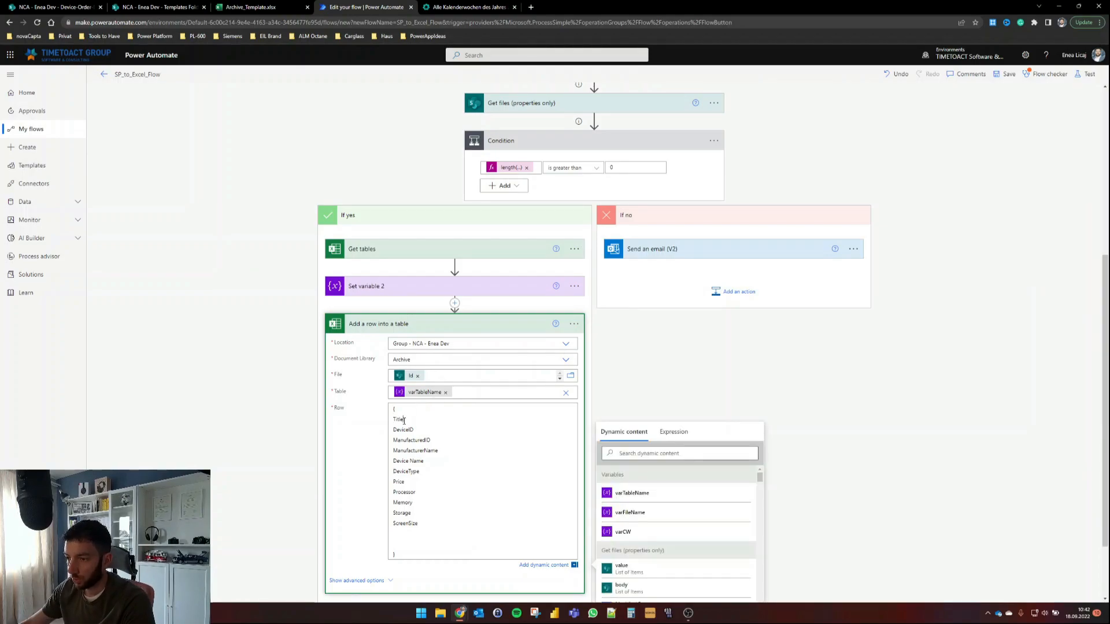
# Step: Wrap each column name, Title through ScreenSize, in double quotes
pyautogui.write('"')
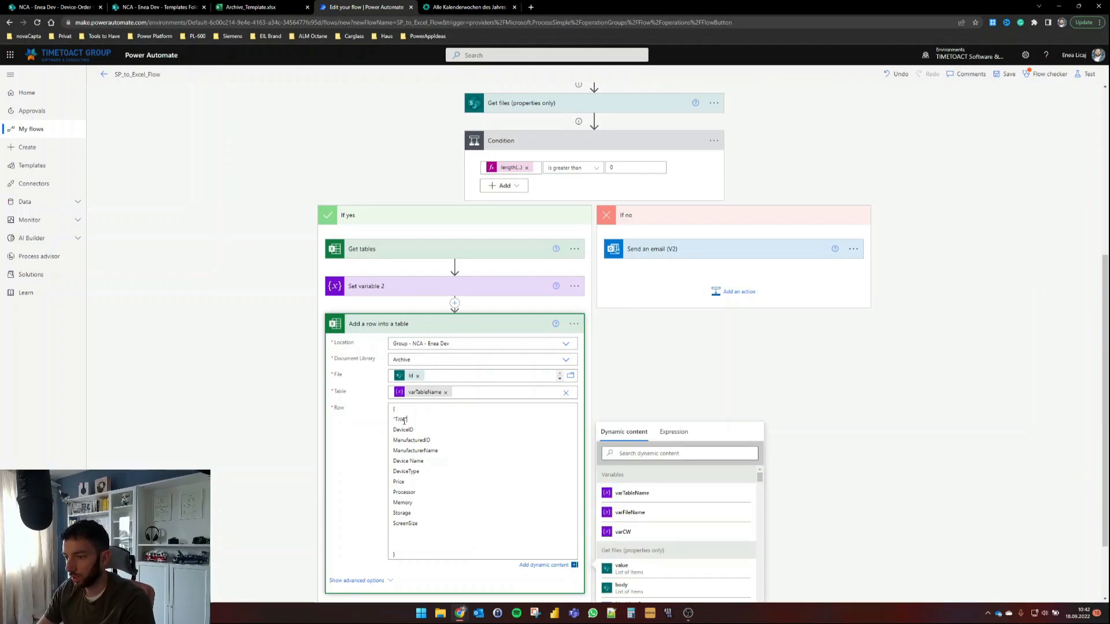
pyautogui.press('End')
pyautogui.hotkey('ctrl', 'Left')
pyautogui.write('"')
pyautogui.press('Down')
pyautogui.write('"')
pyautogui.hotkey('ctrl', 'Right')
pyautogui.write('"')
pyautogui.press('Down')
pyautogui.hotkey('ctrl', 'Right')
pyautogui.write('"')
pyautogui.hotkey('ctrl', 'Right')
pyautogui.write('"')
pyautogui.hotkey('ctrl', 'Right')
pyautogui.write('"')
pyautogui.hotkey('ctrl', 'Right')
pyautogui.write('"')
pyautogui.hotkey('ctrl', 'Right')
pyautogui.write('"')
pyautogui.hotkey('ctrl', 'Right')
pyautogui.write('"')
pyautogui.hotkey('ctrl', 'Right')
pyautogui.write('"')
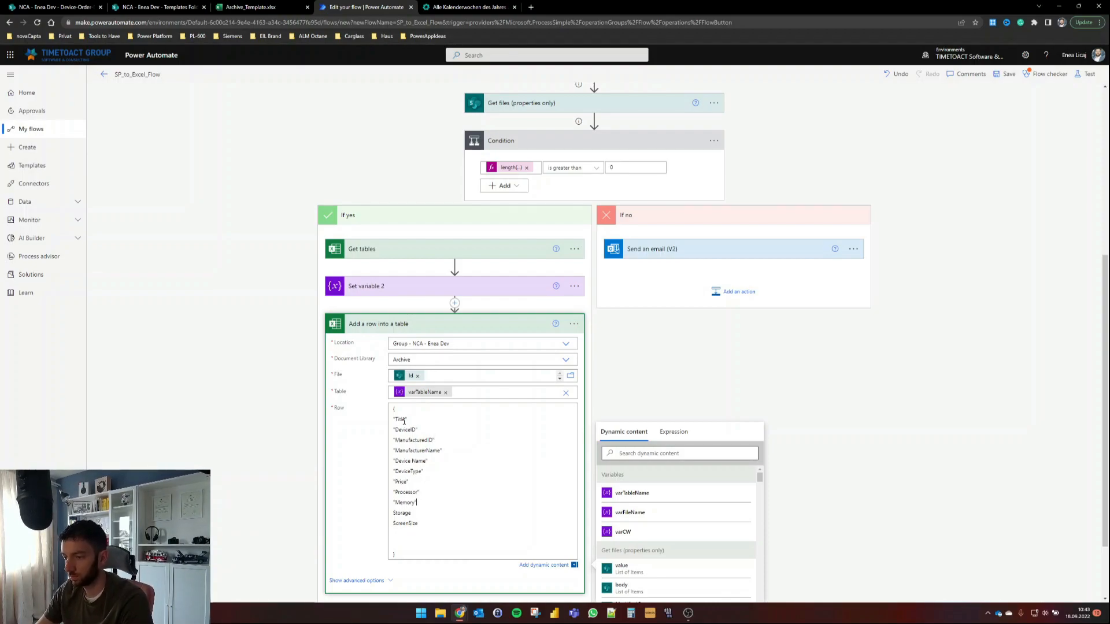
pyautogui.hotkey('ctrl', 'Right')
pyautogui.write('"')
pyautogui.hotkey('ctrl', 'Right')
pyautogui.write('"')
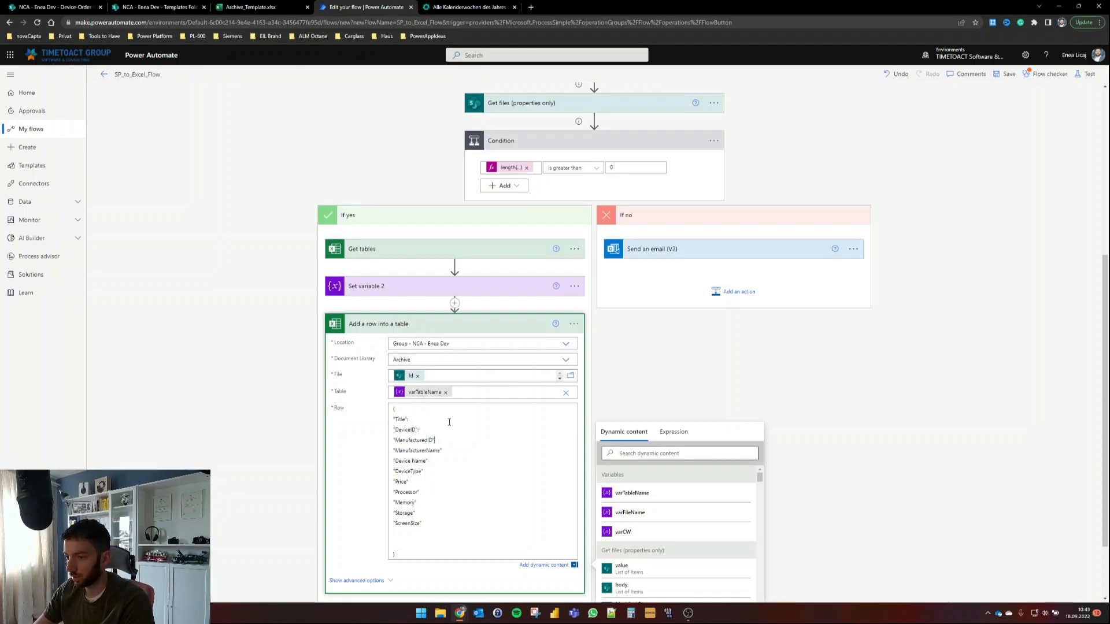
# Step: Add a colon after each quoted column name and delete the blank lines after ScreenSize
pyautogui.write(':')
pyautogui.press('Down')
pyautogui.write(':')
pyautogui.press('Down')
pyautogui.write(':')
pyautogui.press('Down')
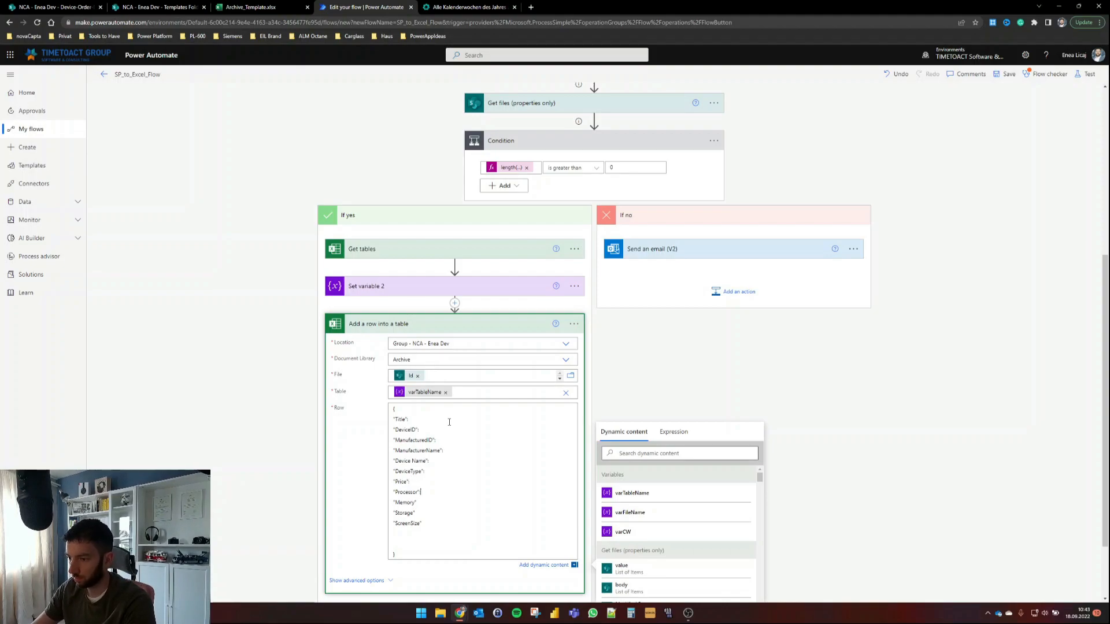
pyautogui.press('Delete')
pyautogui.press('Delete')
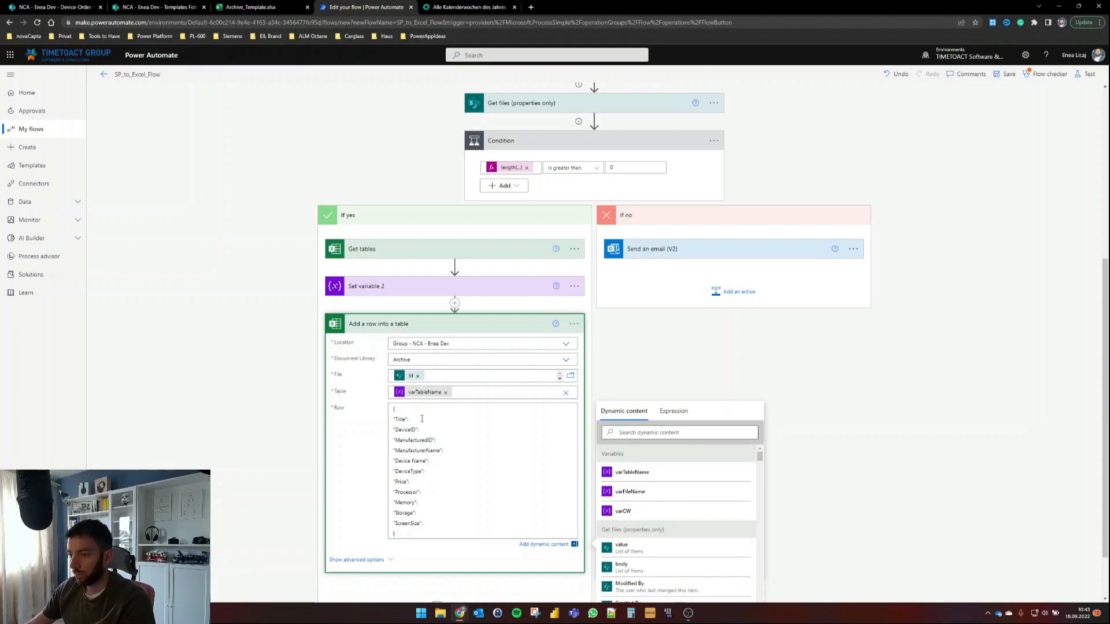
# Step: Map the Title and DeviceID keys to their Get items dynamic values
pyautogui.click(691, 433)
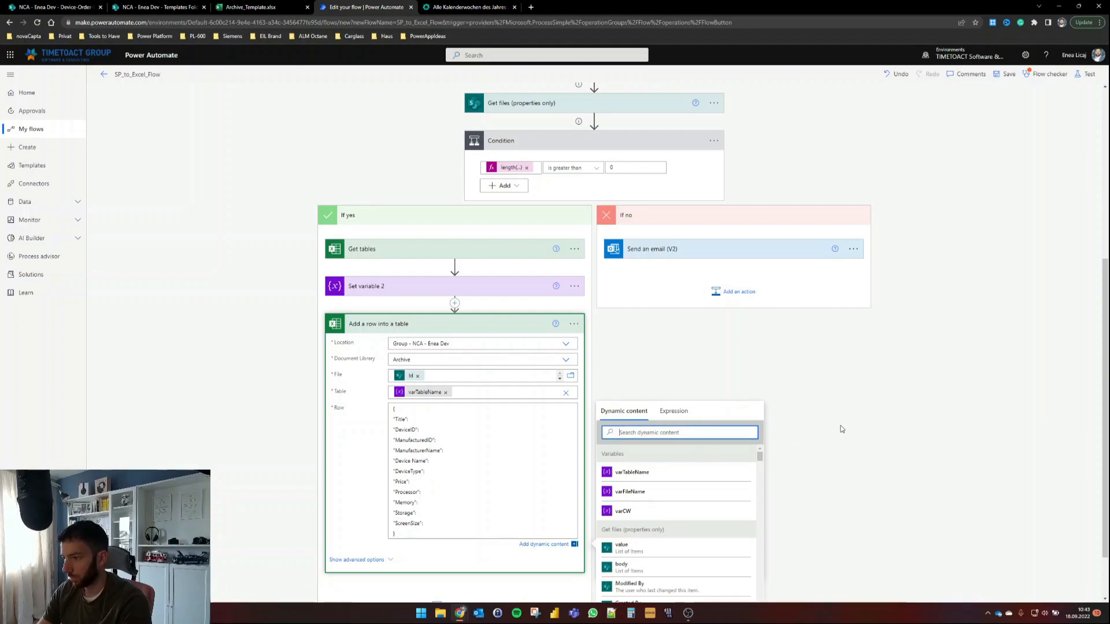
pyautogui.write('title')
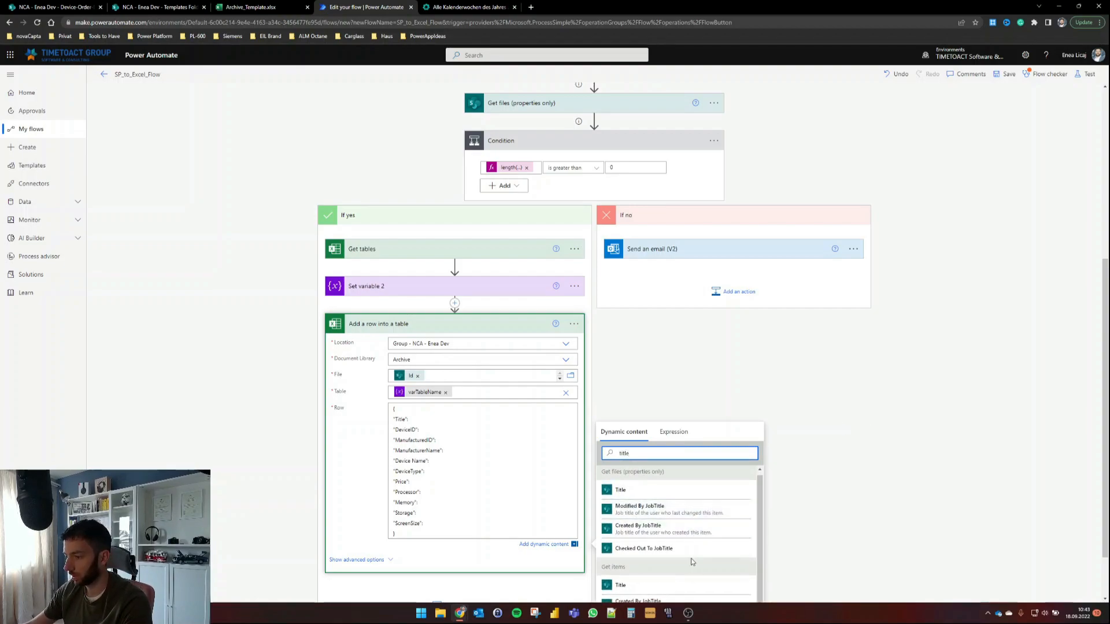
pyautogui.click(667, 584)
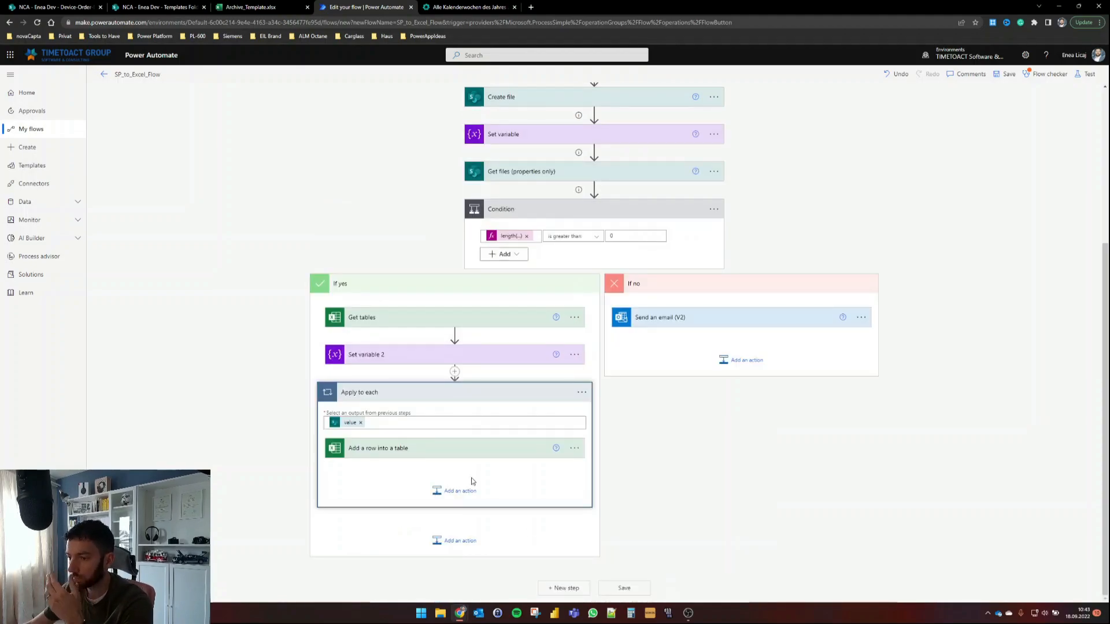
pyautogui.click(466, 451)
pyautogui.scroll(-3, 450, 521)
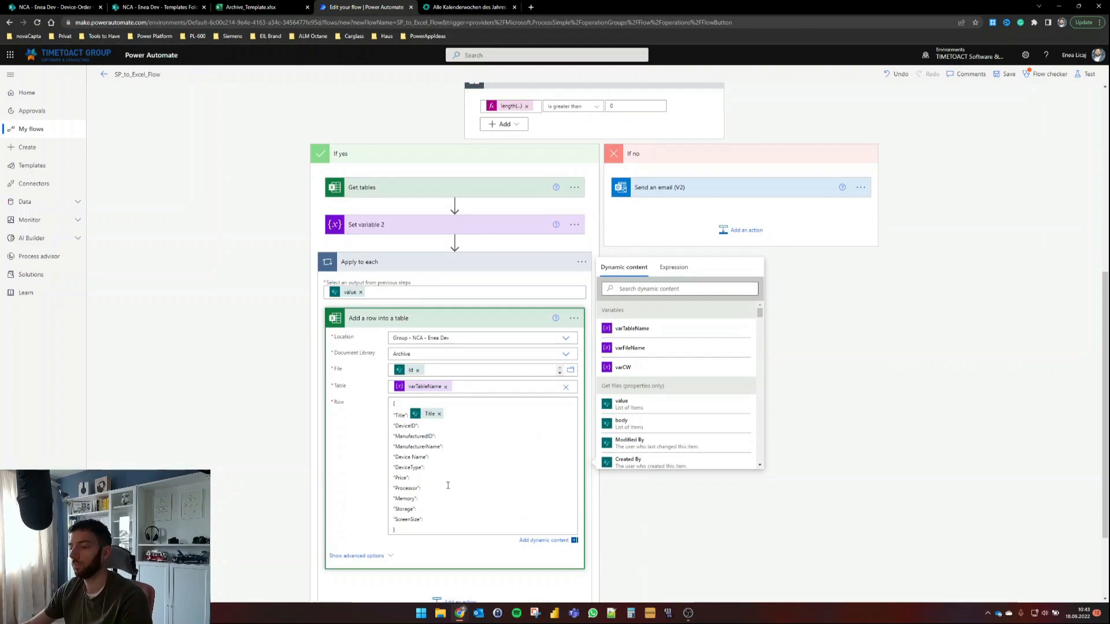
pyautogui.click(450, 425)
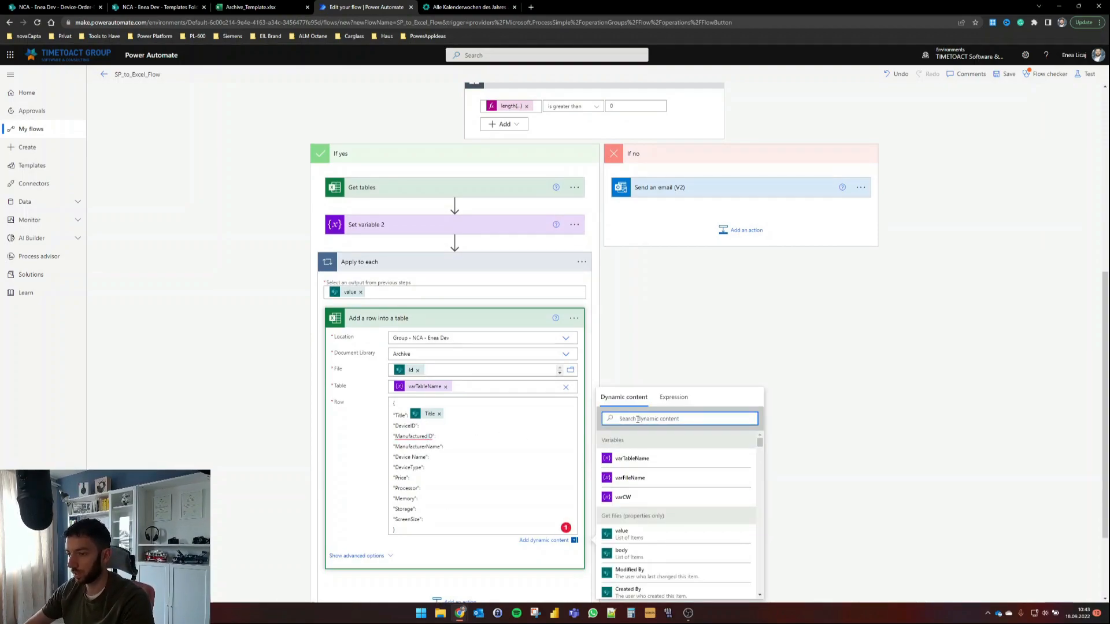
pyautogui.write('device')
pyautogui.click(625, 497)
# Step: Map ManufacturerID, ManufacturerName, Device Name and DeviceType to their Get items values
pyautogui.click(458, 438)
pyautogui.click(638, 420)
pyautogui.doubleClick(631, 420)
pyautogui.write('manuufa')
pyautogui.click(633, 480)
pyautogui.click(457, 450)
pyautogui.click(606, 461)
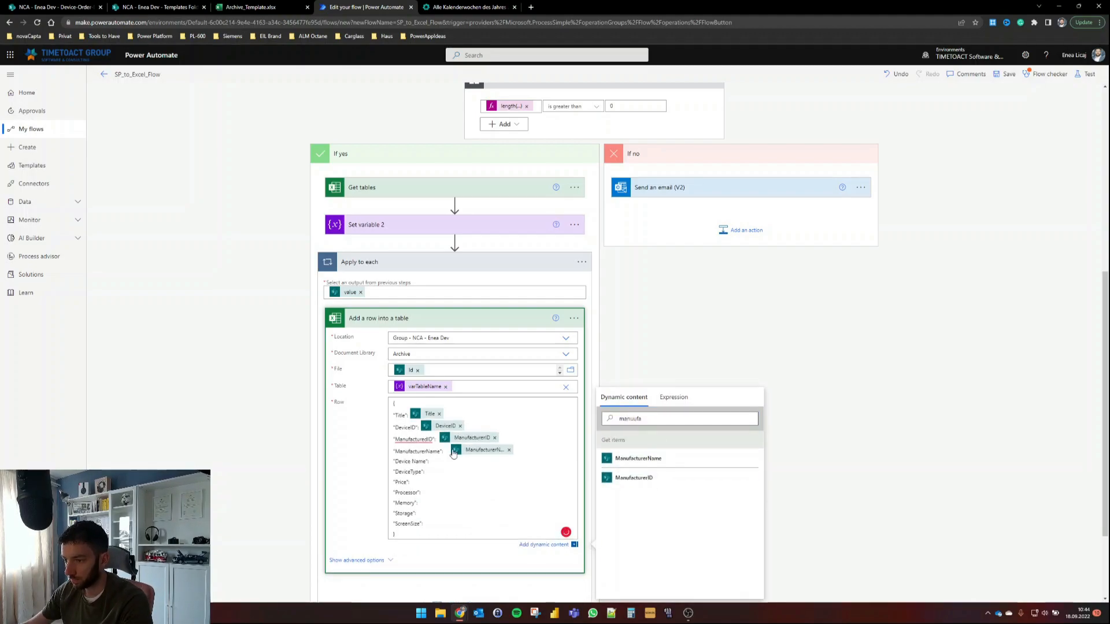
pyautogui.click(461, 462)
pyautogui.doubleClick(629, 419)
pyautogui.write('dev')
pyautogui.click(631, 459)
pyautogui.click(454, 475)
pyautogui.click(628, 478)
# Step: Map the Price, Processor and Memory keys to their Get items values
pyautogui.doubleClick(626, 420)
pyautogui.write('price')
pyautogui.click(621, 498)
pyautogui.click(433, 498)
pyautogui.click(616, 461)
pyautogui.click(434, 510)
pyautogui.doubleClick(651, 421)
pyautogui.write('memory')
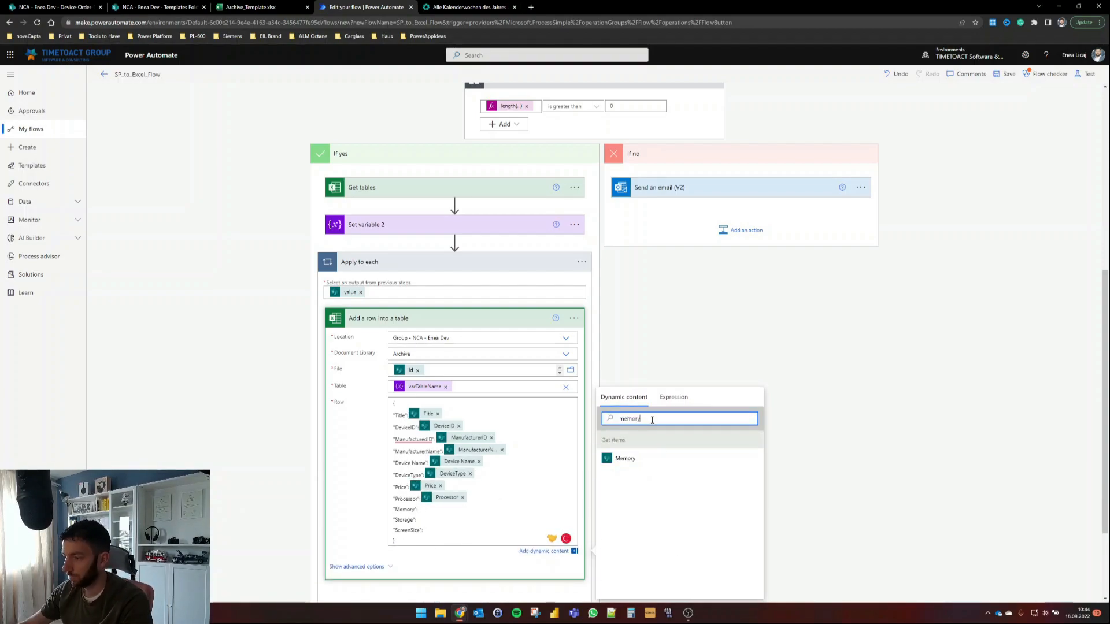
pyautogui.click(624, 459)
pyautogui.click(433, 521)
# Step: Map the Storage and ScreenSize keys to their Get items values
pyautogui.doubleClick(631, 421)
pyautogui.write('stora')
pyautogui.click(630, 461)
pyautogui.click(431, 533)
pyautogui.doubleClick(622, 420)
pyautogui.write('scre')
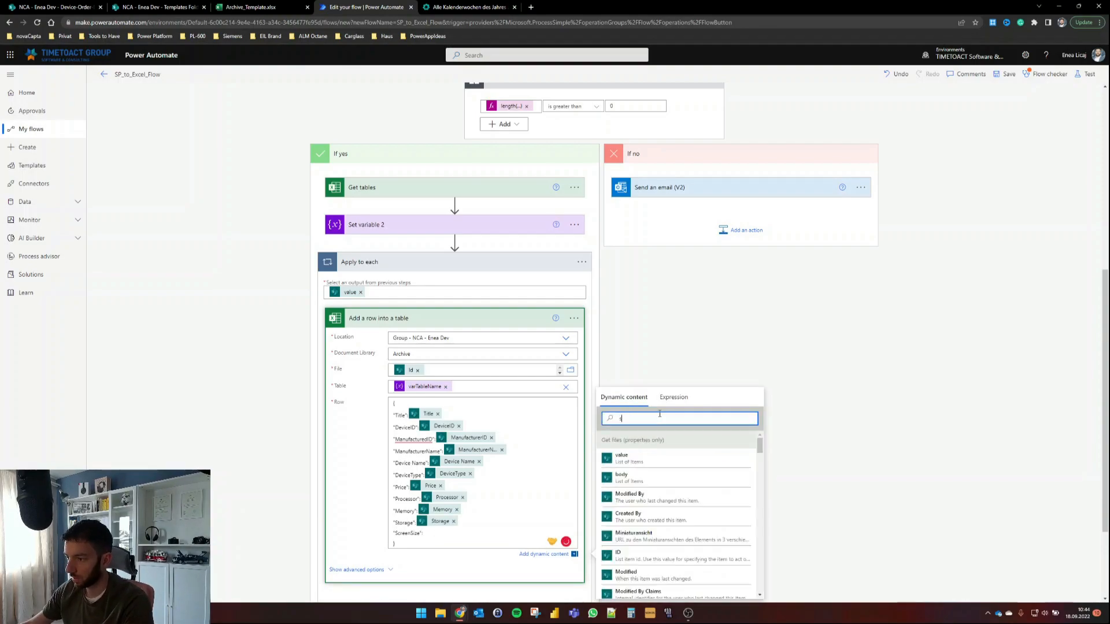
pyautogui.click(627, 460)
pyautogui.click(679, 386)
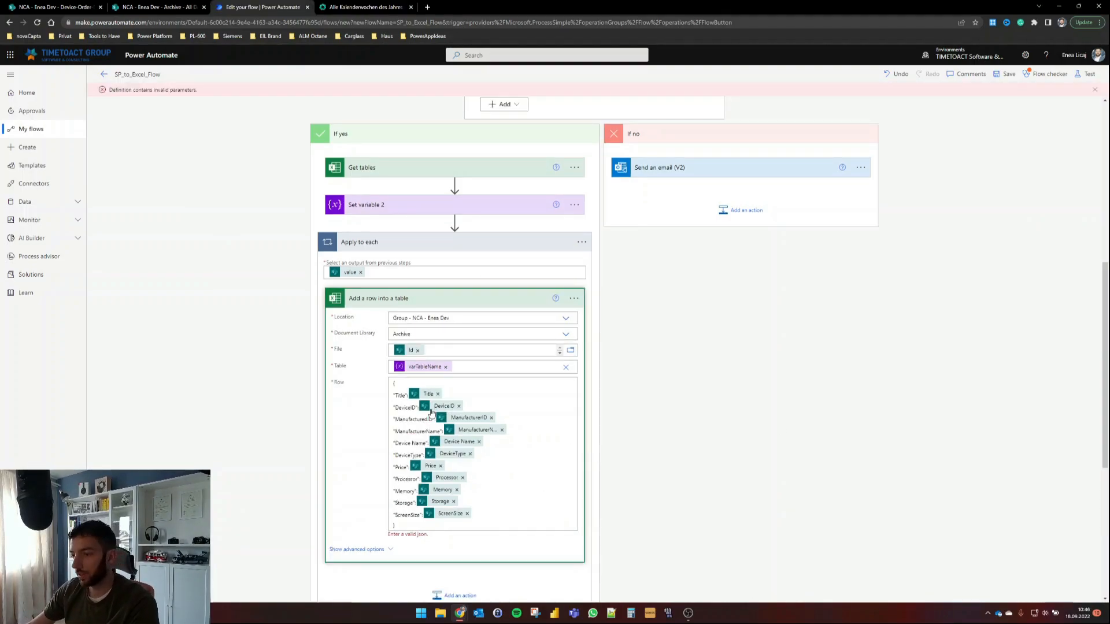
# Step: Add a comma after each entry in the Row JSON
pyautogui.click(517, 420)
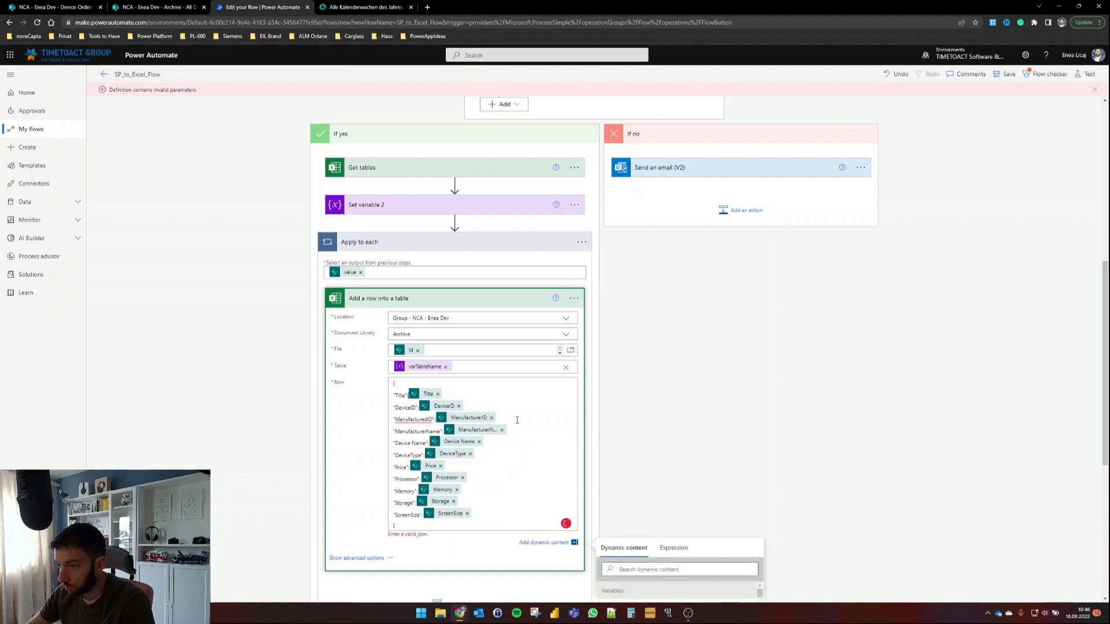
pyautogui.write(',')
pyautogui.press('Down')
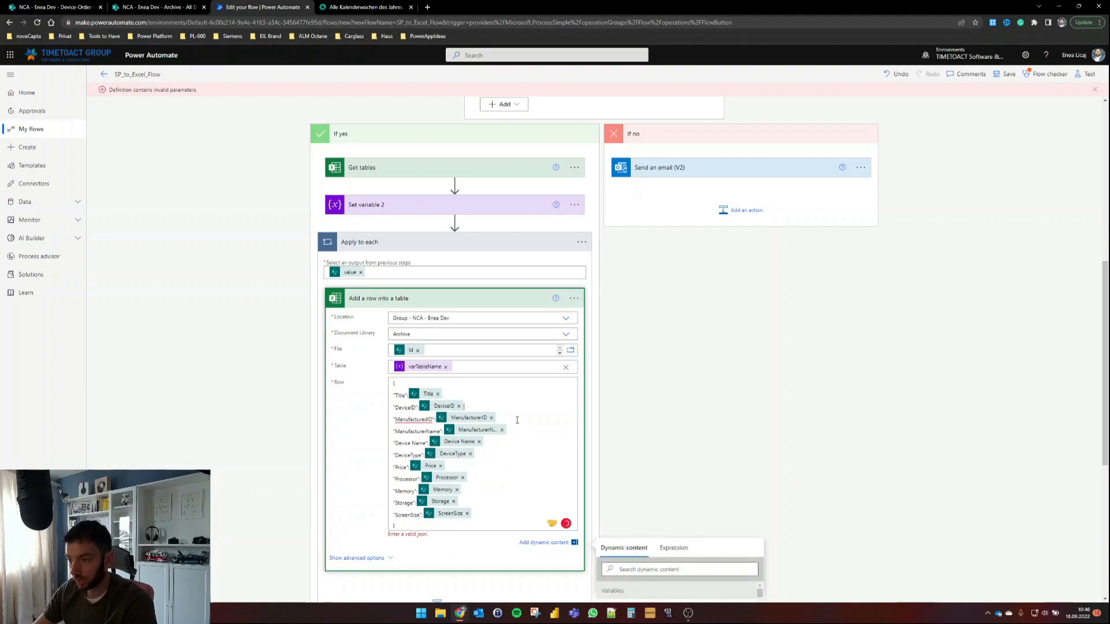
pyautogui.write(',')
pyautogui.press('Down')
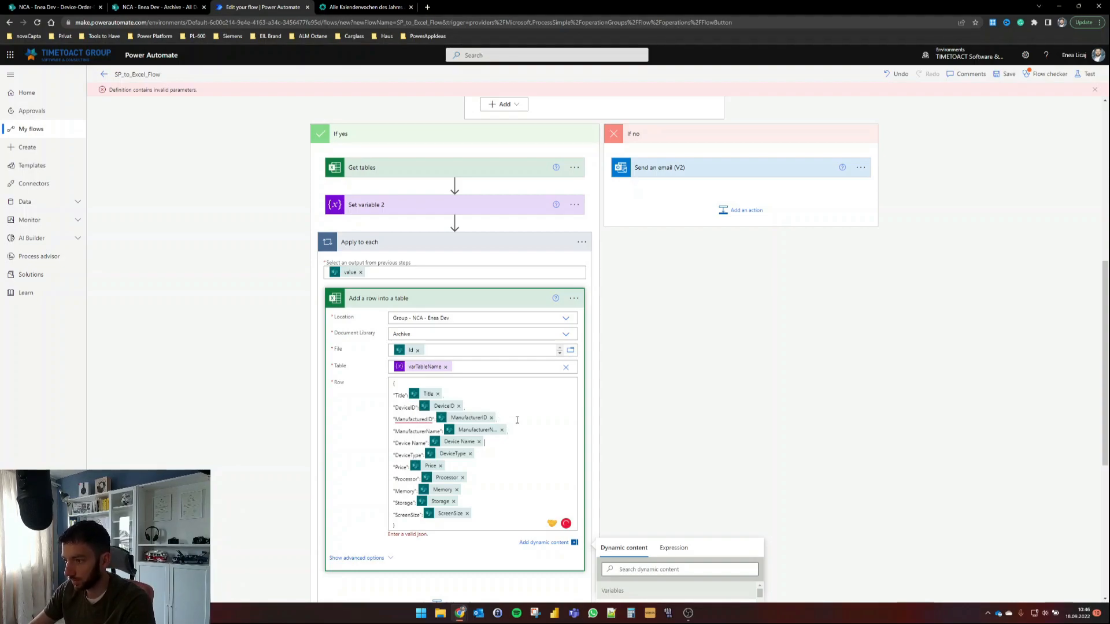
pyautogui.write(',')
pyautogui.press('Down')
pyautogui.write(',')
pyautogui.press('Down')
pyautogui.write(',')
pyautogui.press('Down')
pyautogui.write(',')
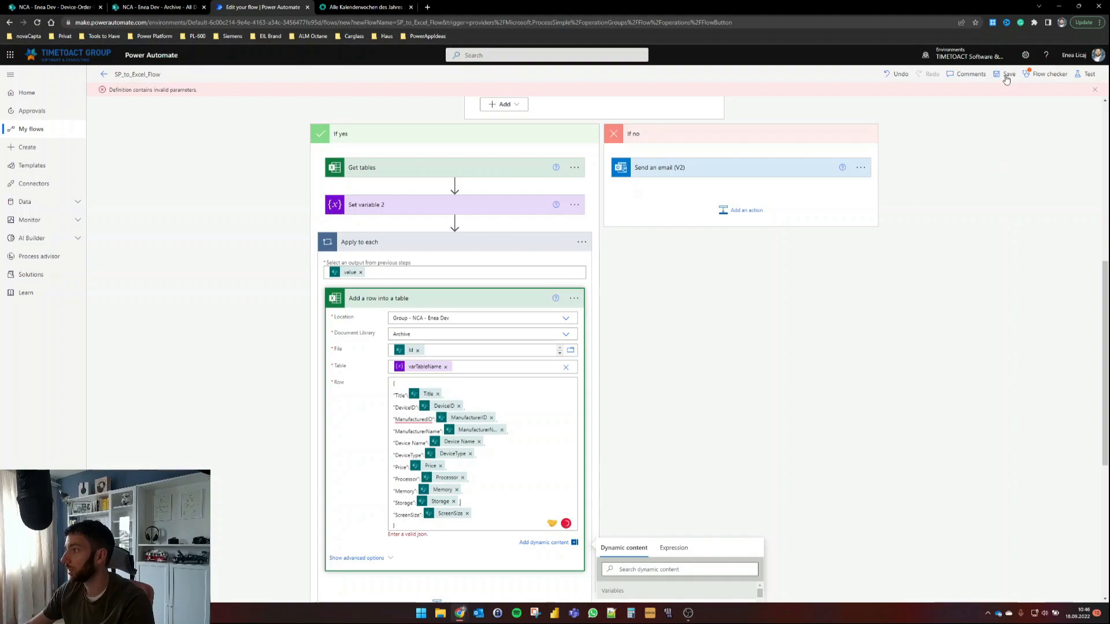
# Step: Save the flow, run Flow checker, and save again
pyautogui.click(1002, 75)
pyautogui.click(1047, 74)
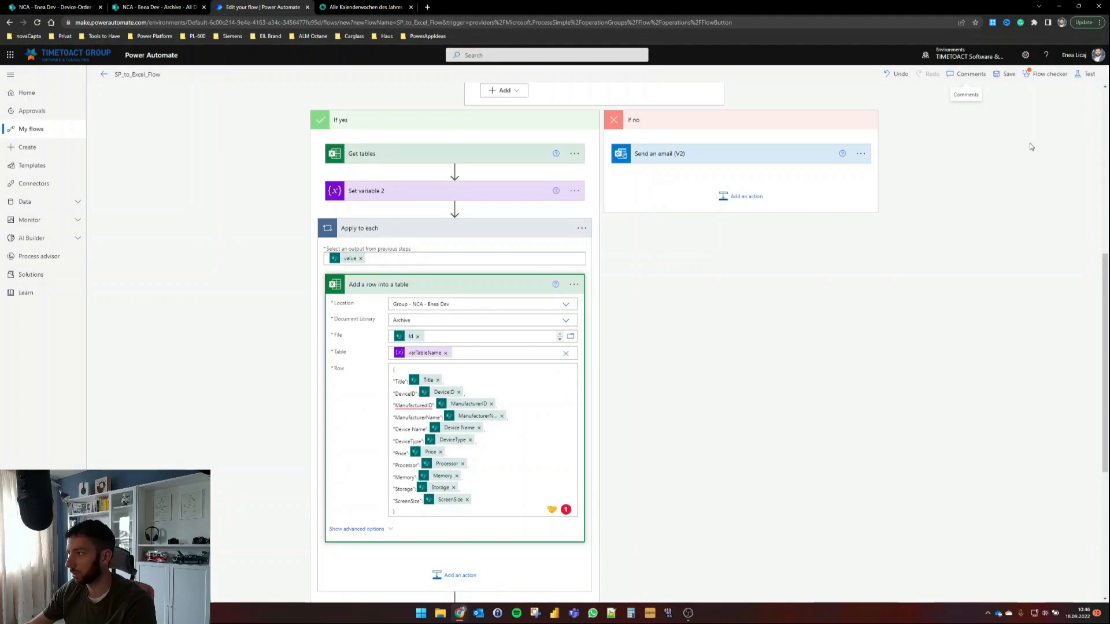
pyautogui.click(1008, 75)
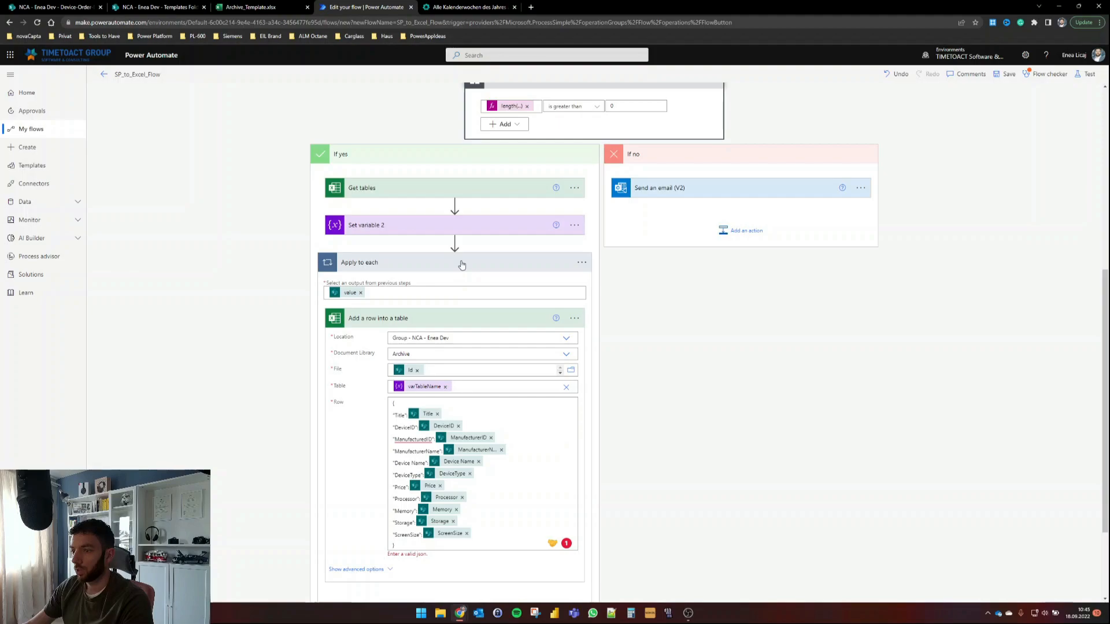
# Step: Add a SharePoint Delete item action after the Apply to each loop
pyautogui.click(462, 265)
pyautogui.click(455, 540)
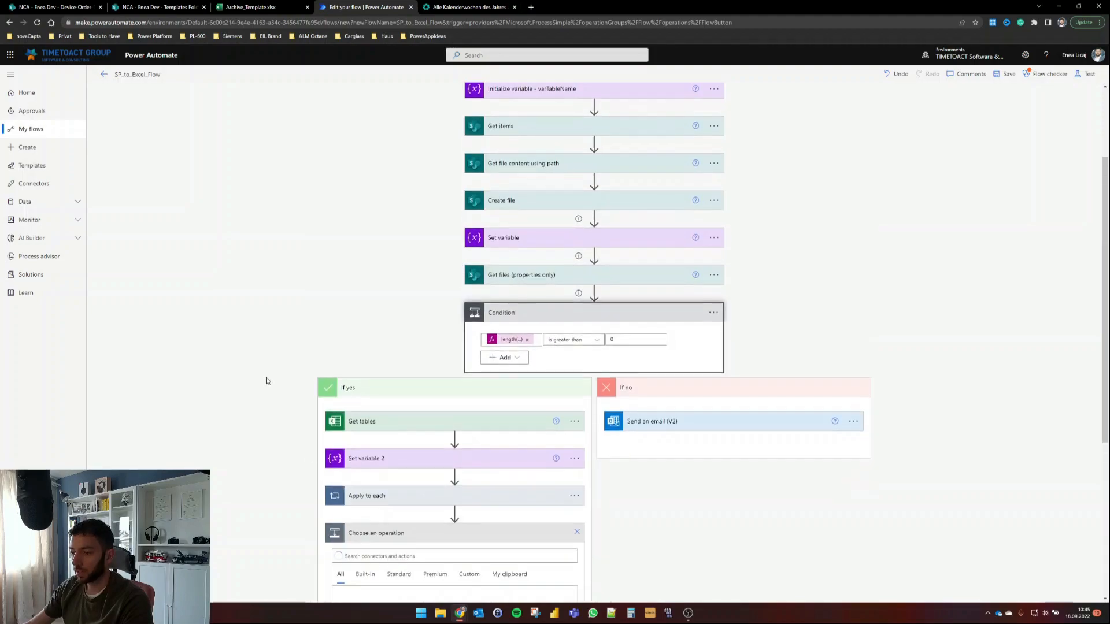
pyautogui.write('delete item')
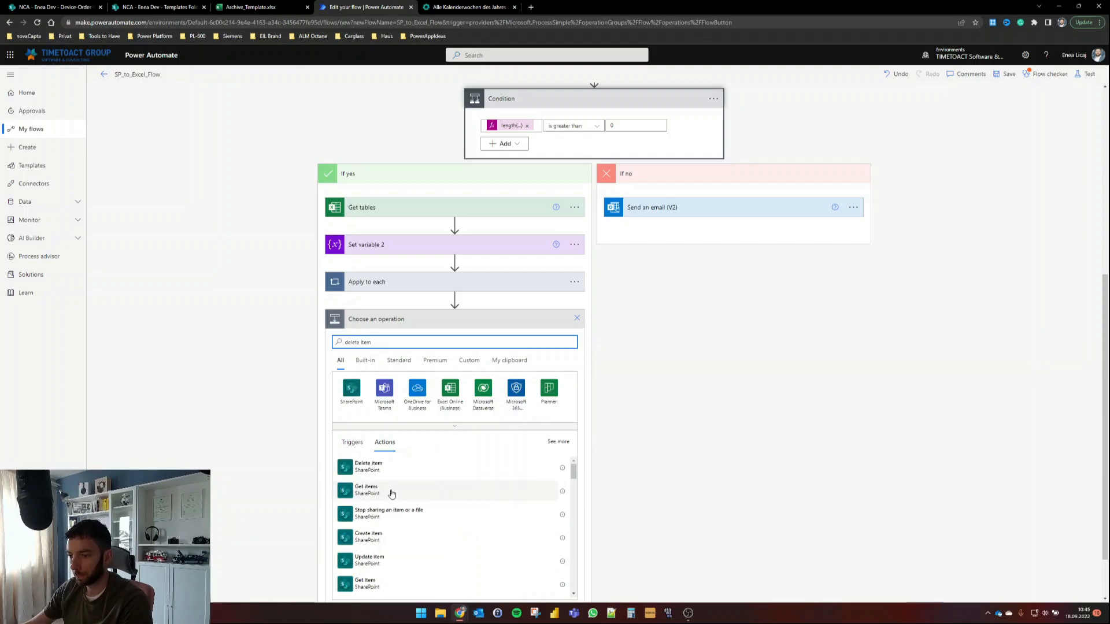
pyautogui.click(389, 466)
# Step: Set Delete item to the dev site's Device-Order-Data list, deleting each item by its ID
pyautogui.click(566, 462)
pyautogui.click(425, 510)
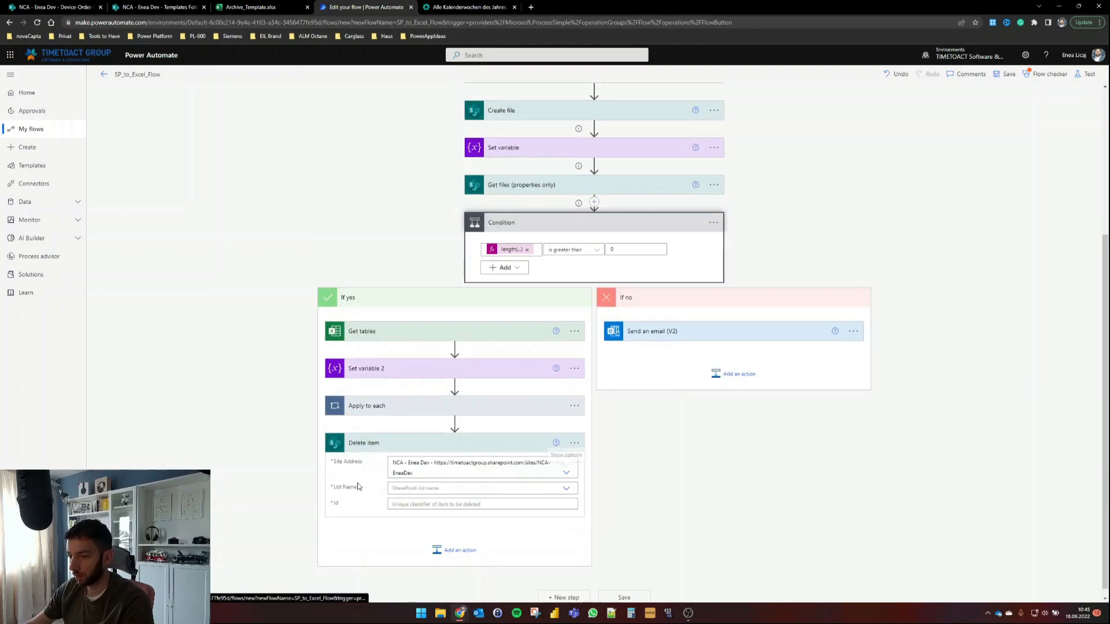
pyautogui.click(414, 500)
pyautogui.click(463, 503)
pyautogui.click(678, 422)
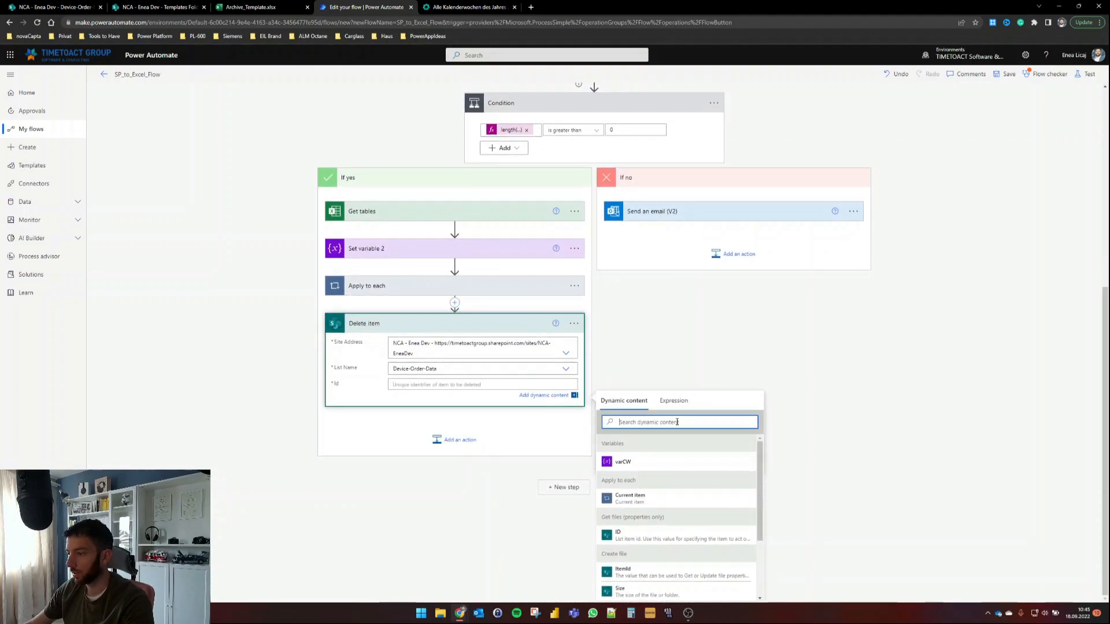
pyautogui.write('id')
pyautogui.scroll(-5, 676, 532)
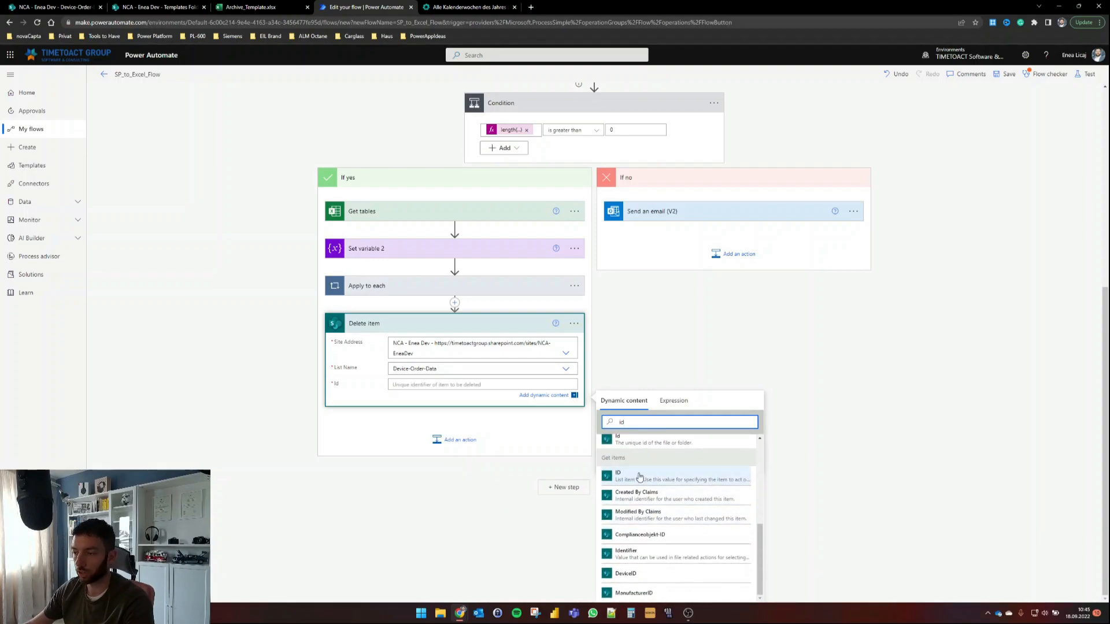
pyautogui.click(640, 477)
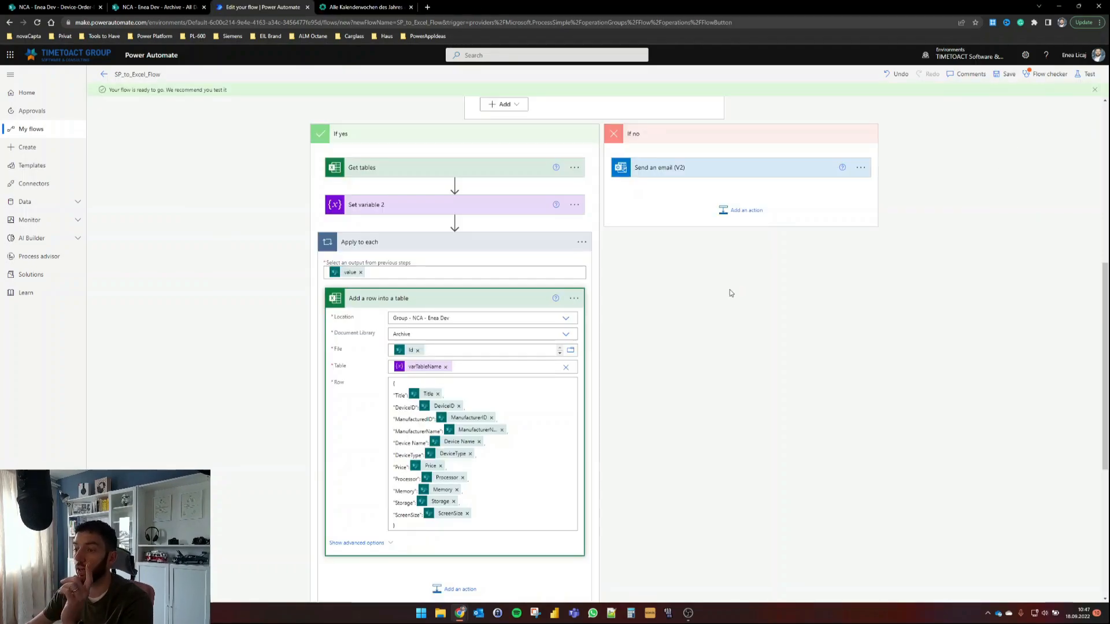
# Step: In Get items settings, switch Pagination on with a 2000 threshold and confirm
pyautogui.scroll(6, 730, 292)
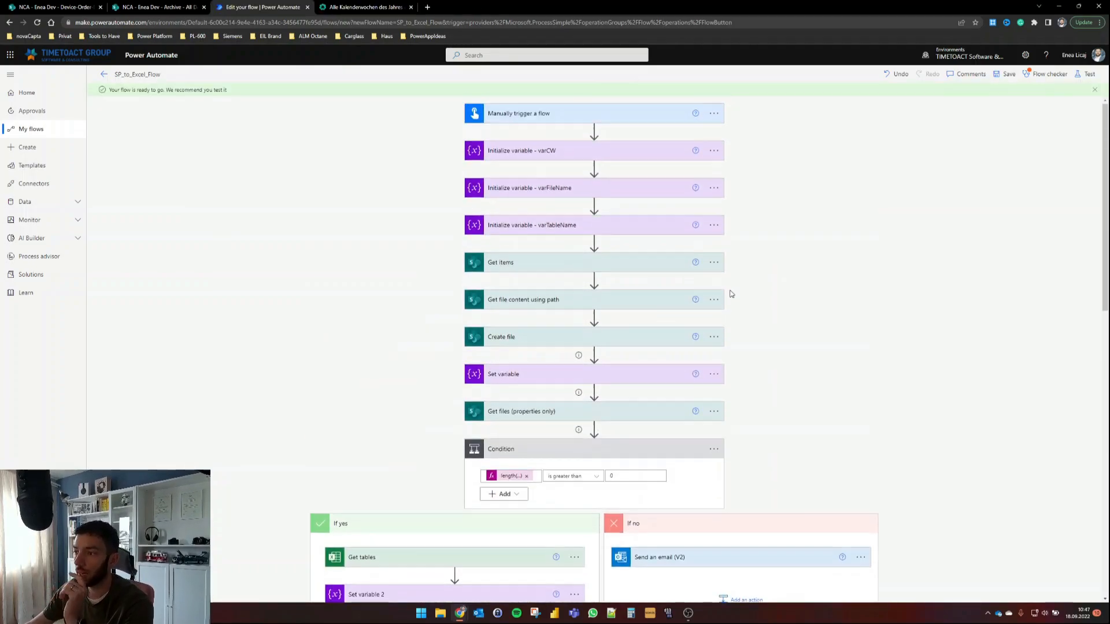
pyautogui.click(714, 263)
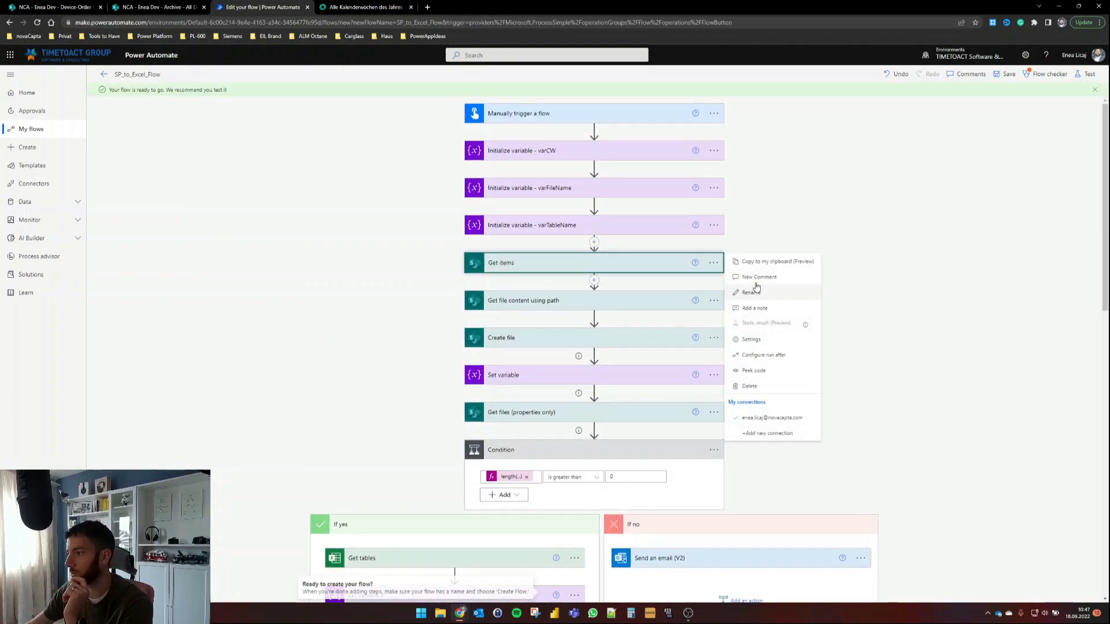
pyautogui.click(773, 339)
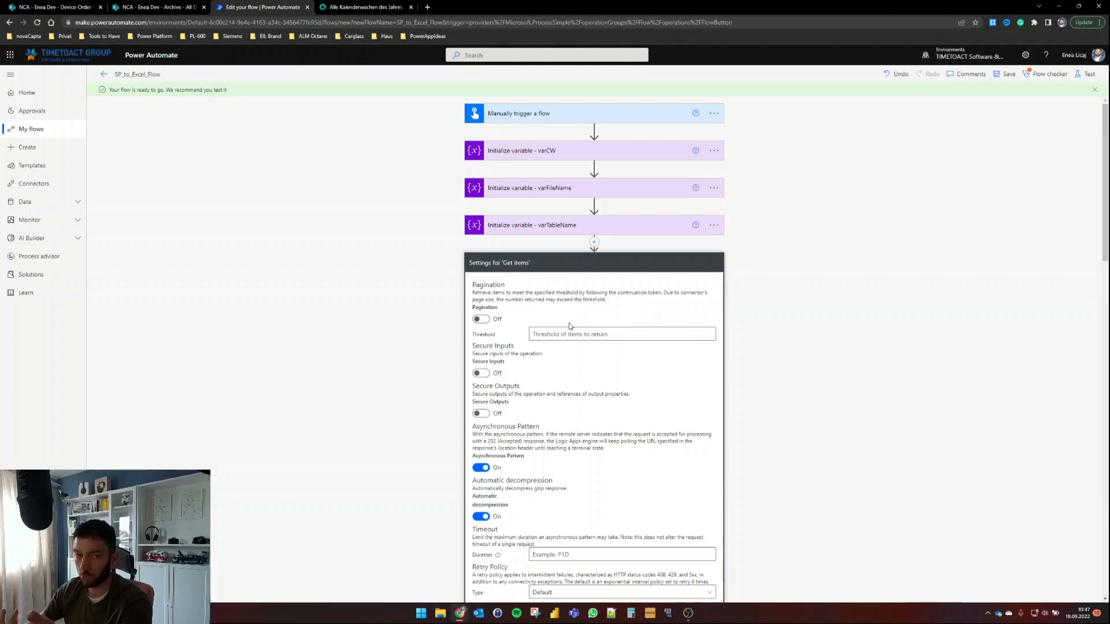
pyautogui.click(481, 319)
pyautogui.click(599, 333)
pyautogui.write('2000')
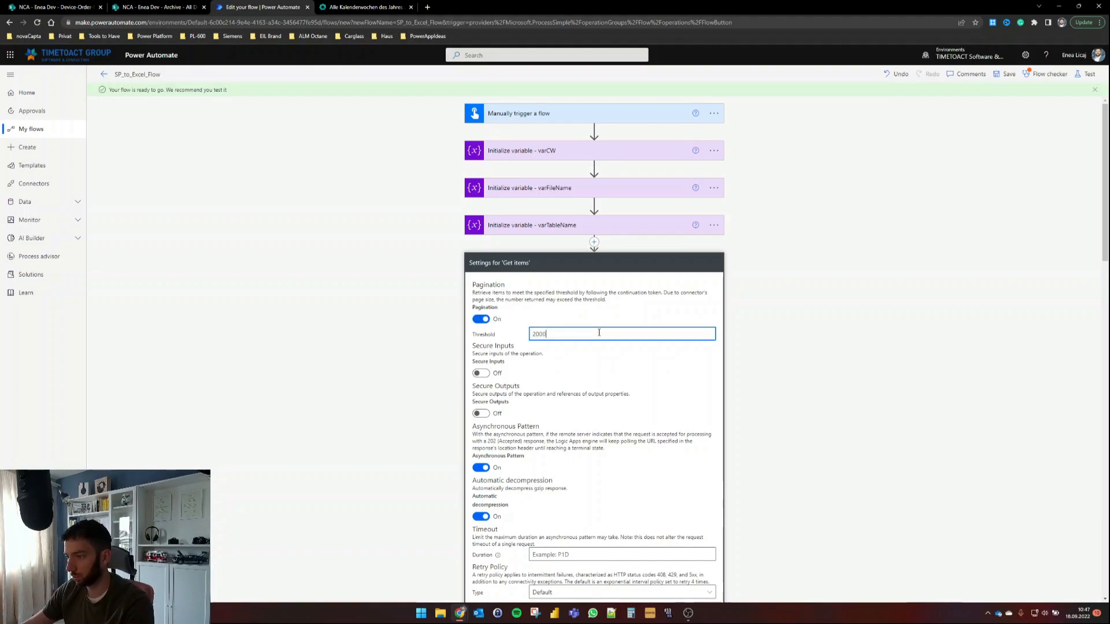
pyautogui.scroll(-2, 607, 324)
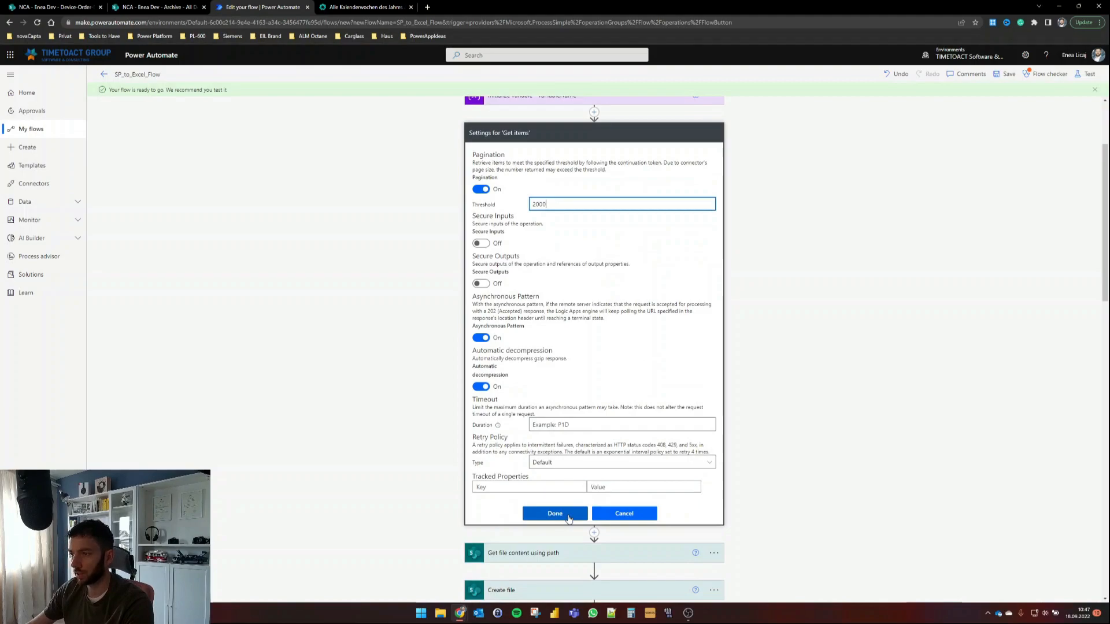
pyautogui.click(569, 516)
pyautogui.click(909, 317)
# Step: Save the flow and start a test run
pyautogui.click(1089, 74)
pyautogui.click(990, 588)
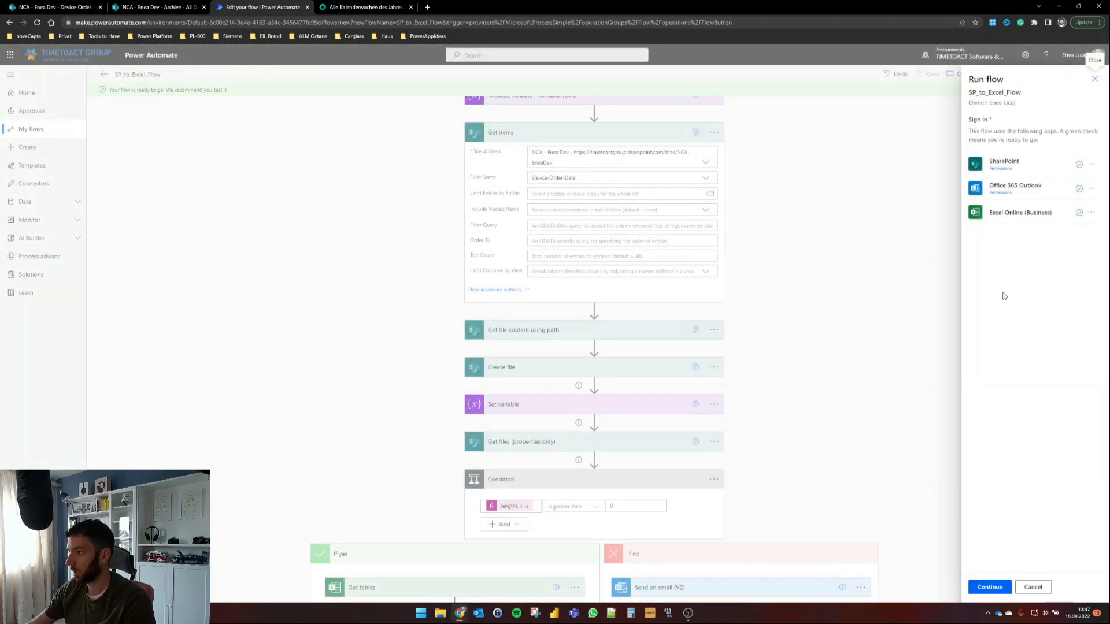
pyautogui.click(998, 587)
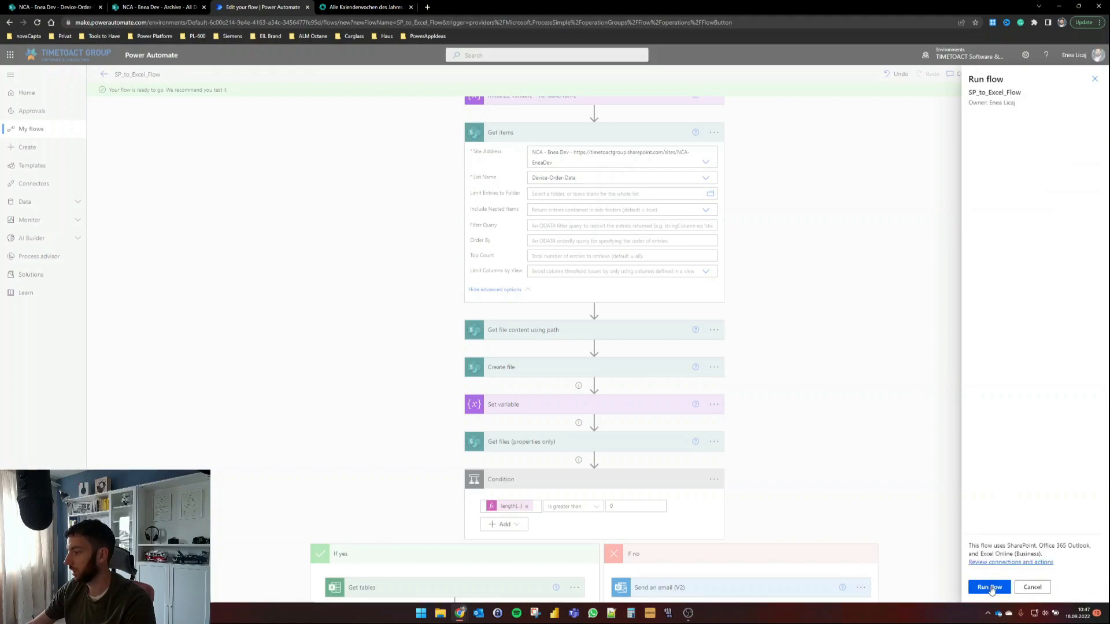
pyautogui.click(990, 588)
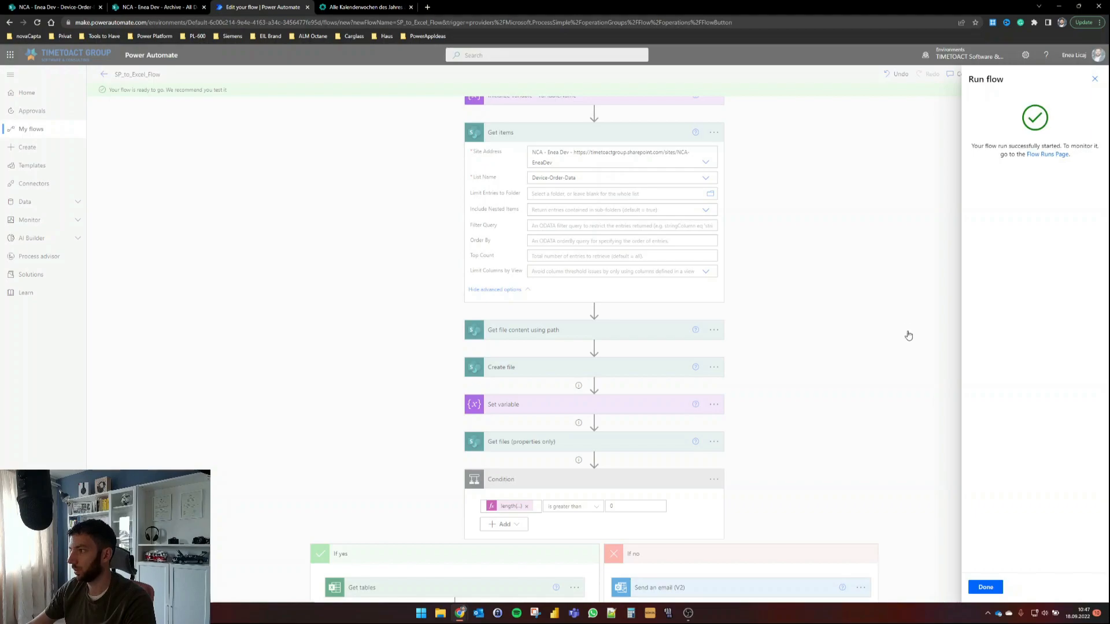
pyautogui.click(987, 587)
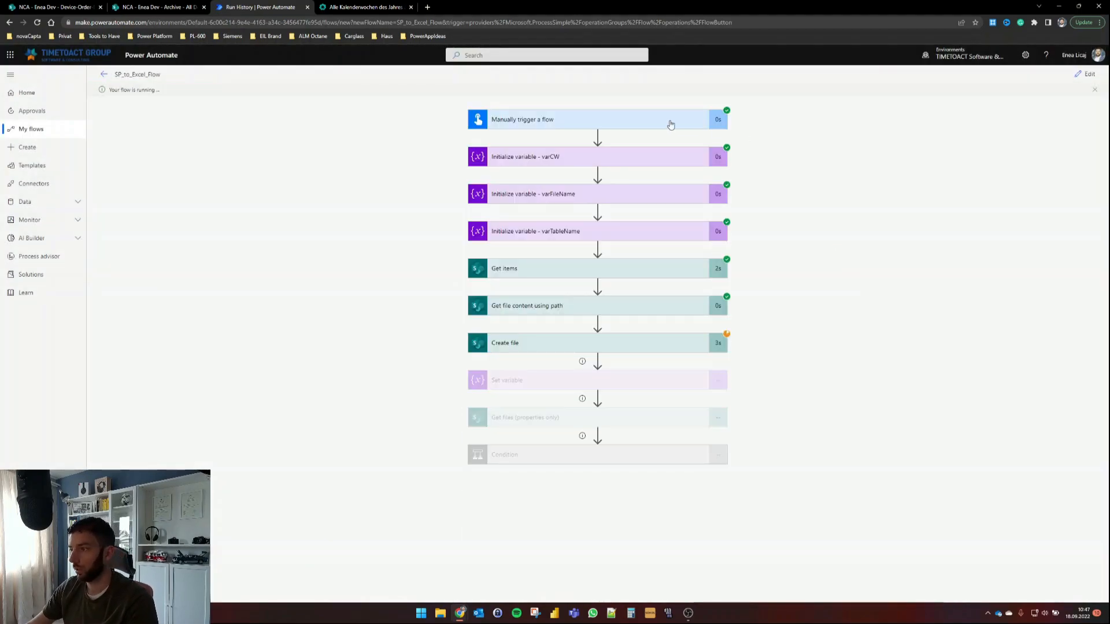
# Step: Check the varCW run value, then confirm Archive_Data_37.xlsx exists in SharePoint's Data Archive folder
pyautogui.click(571, 158)
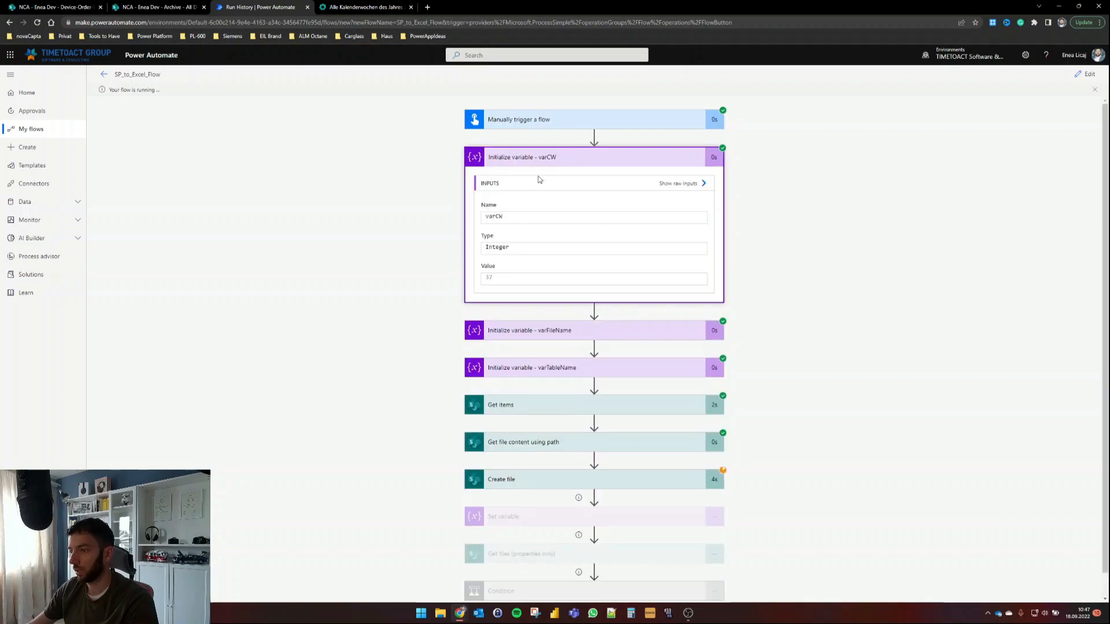
pyautogui.click(566, 160)
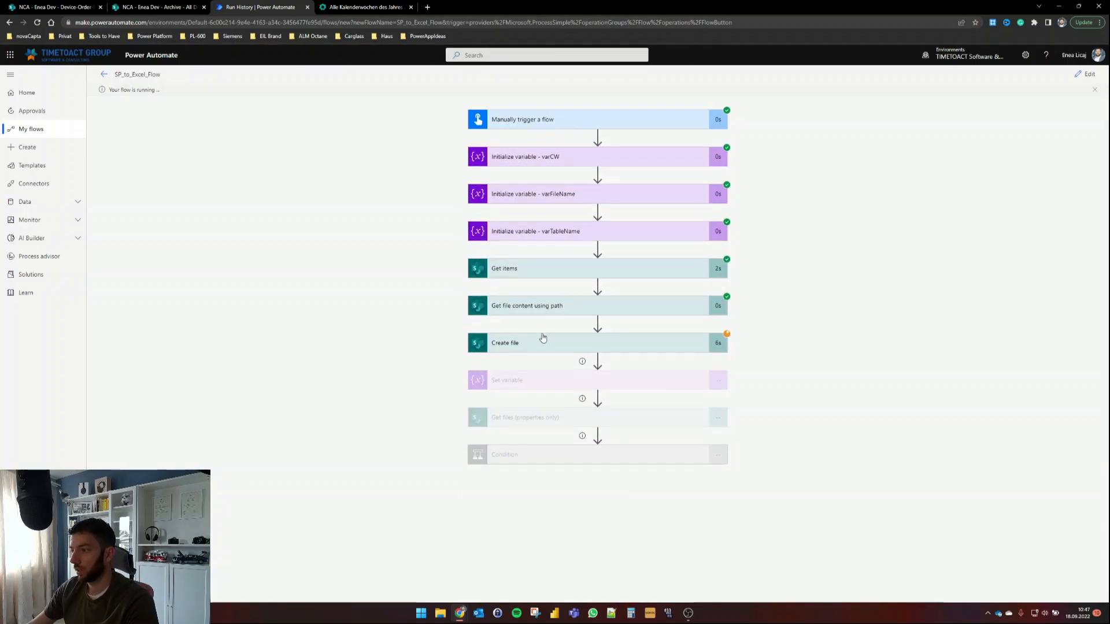
pyautogui.click(165, 7)
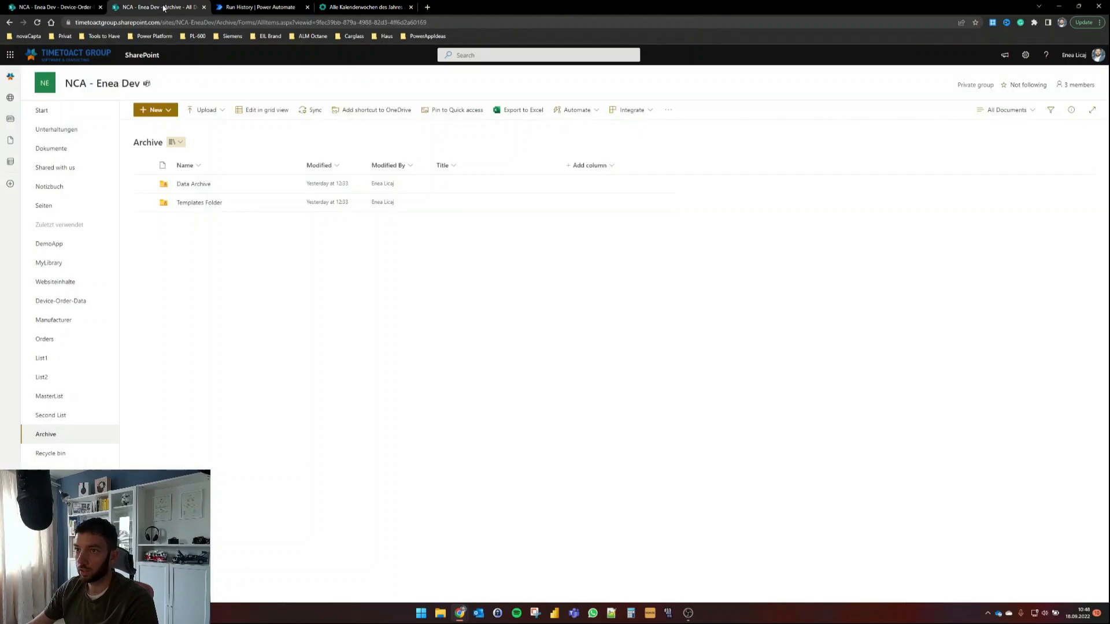
pyautogui.click(209, 206)
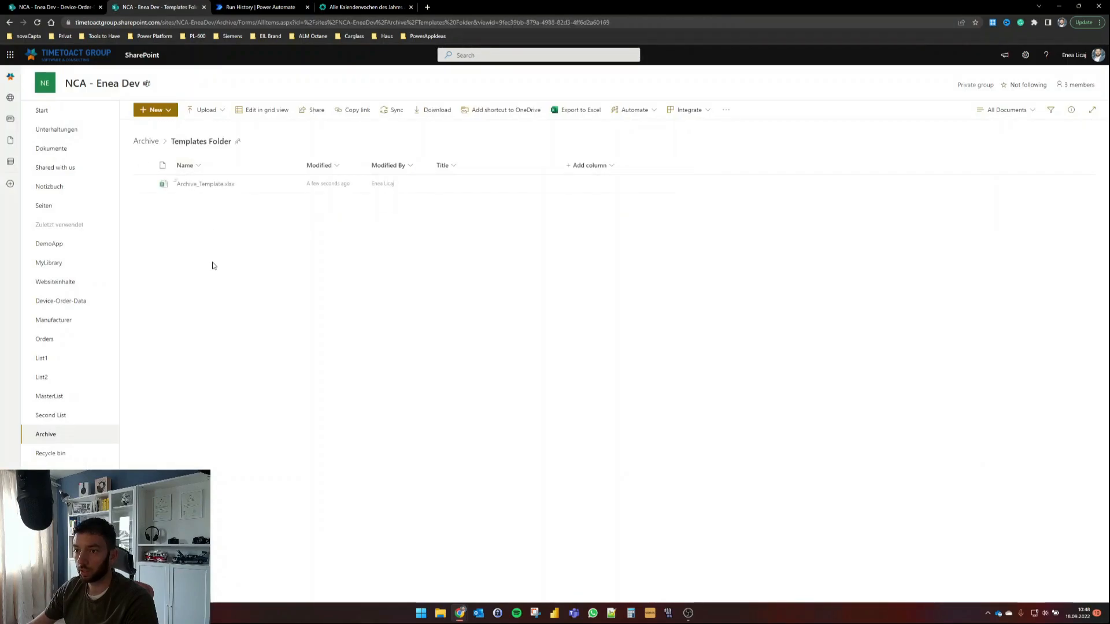
pyautogui.click(149, 142)
pyautogui.click(197, 184)
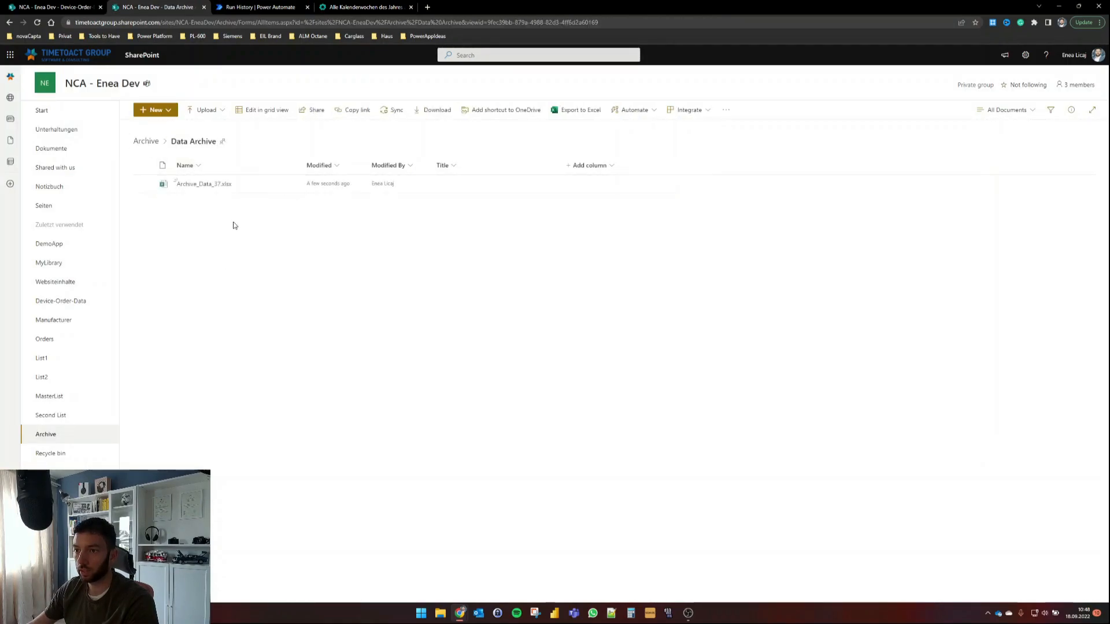
pyautogui.click(255, 7)
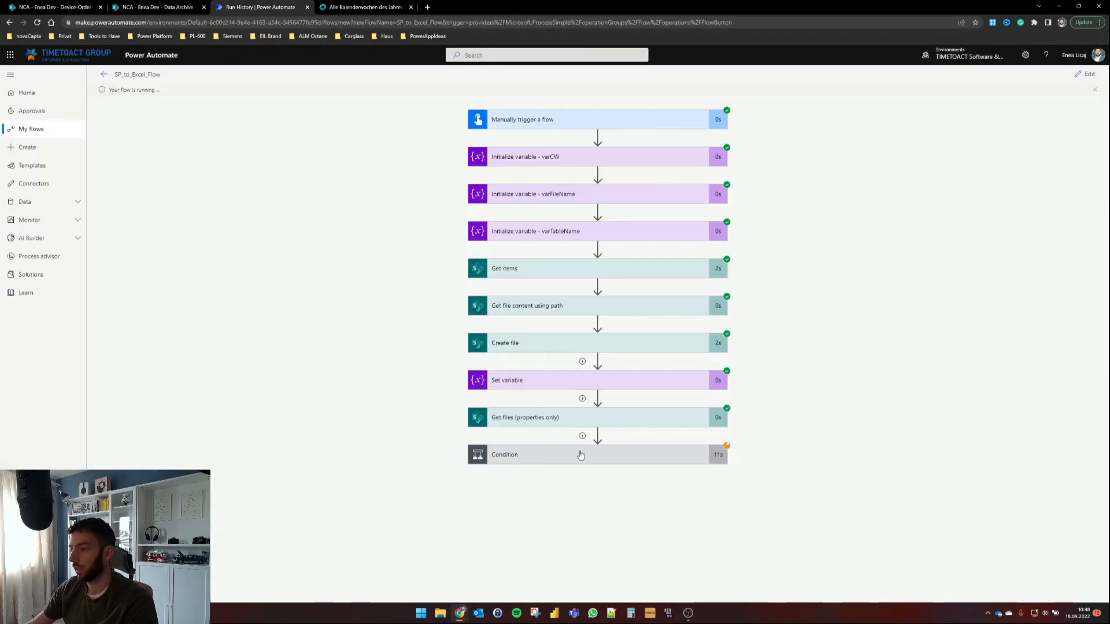
# Step: In run history, confirm the Condition passed and Set variable 2 output is Table1
pyautogui.scroll(-2, 414, 376)
pyautogui.scroll(-1, 519, 452)
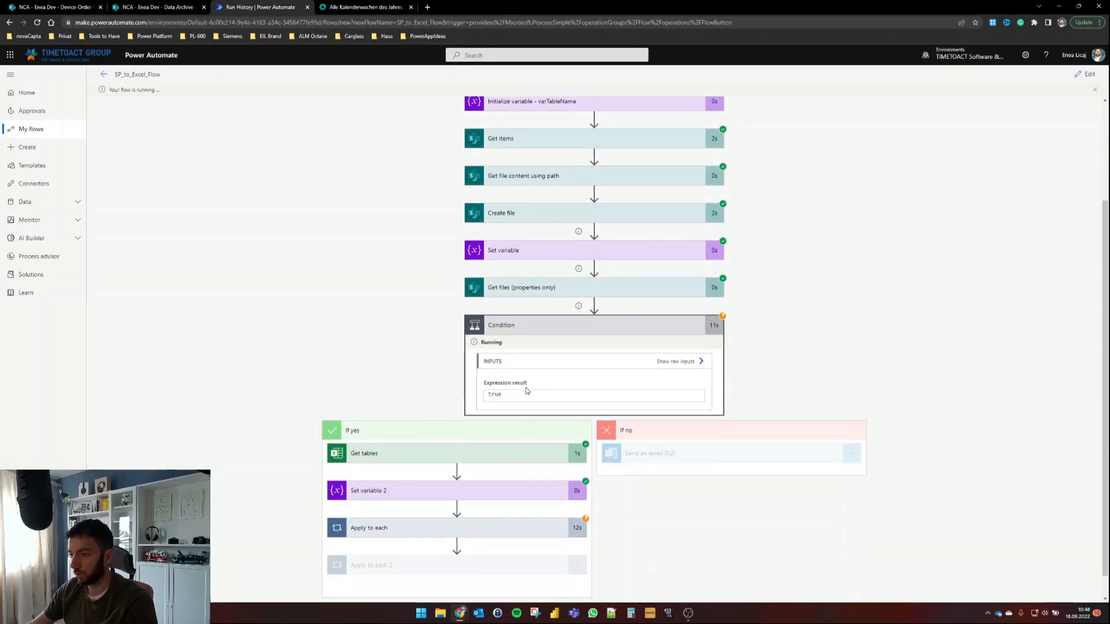
pyautogui.scroll(-2, 475, 466)
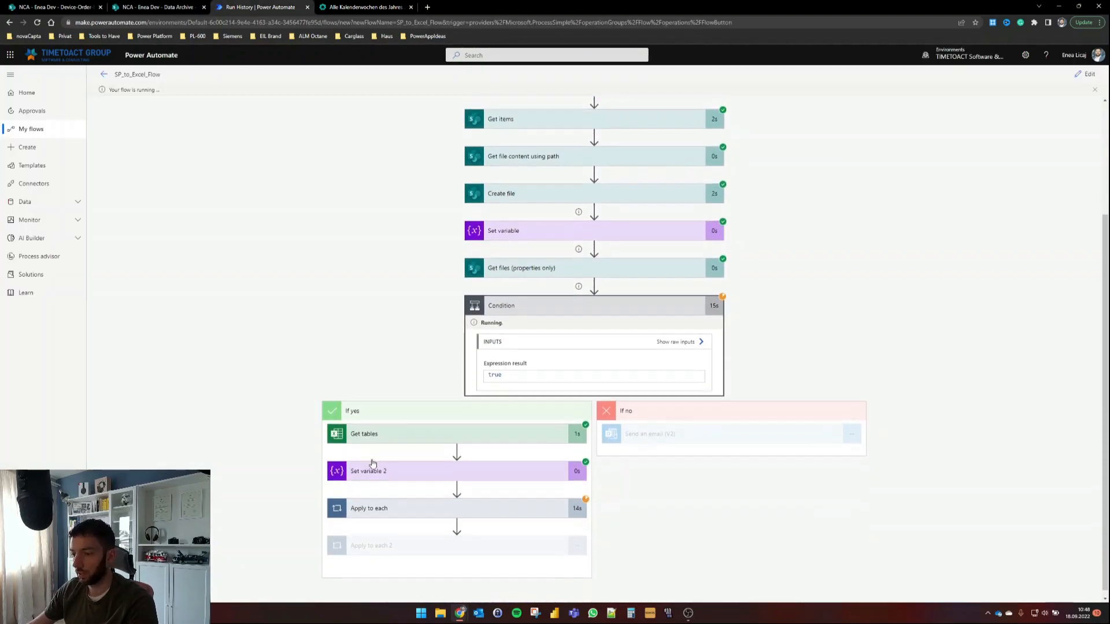
pyautogui.click(394, 469)
pyautogui.scroll(-2, 388, 482)
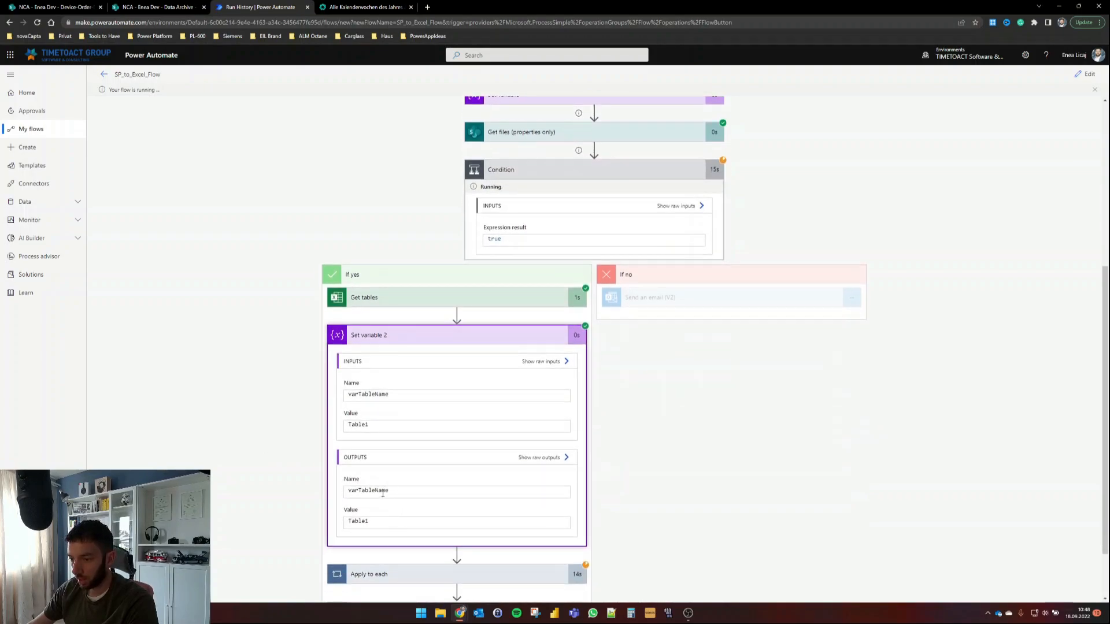
pyautogui.moveTo(371, 521); pyautogui.dragTo(341, 516)
# Step: Confirm the file name Archive_Data_37.xlsx and Apply to each iterations, then close the calendar-weeks tab
pyautogui.scroll(5, 333, 339)
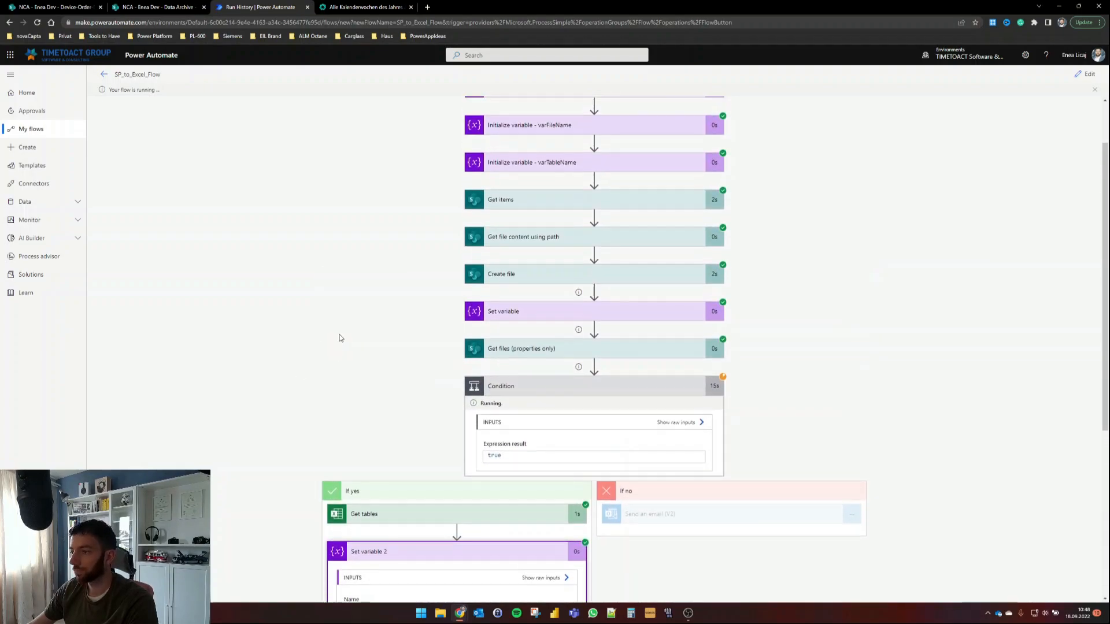
pyautogui.click(532, 320)
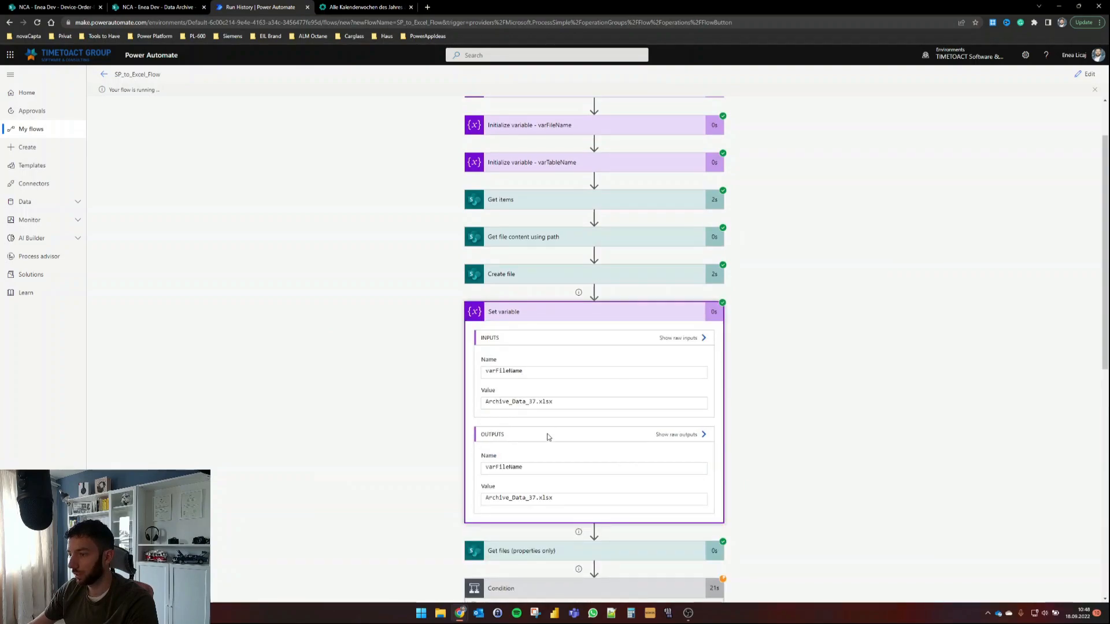
pyautogui.moveTo(508, 497); pyautogui.dragTo(554, 497)
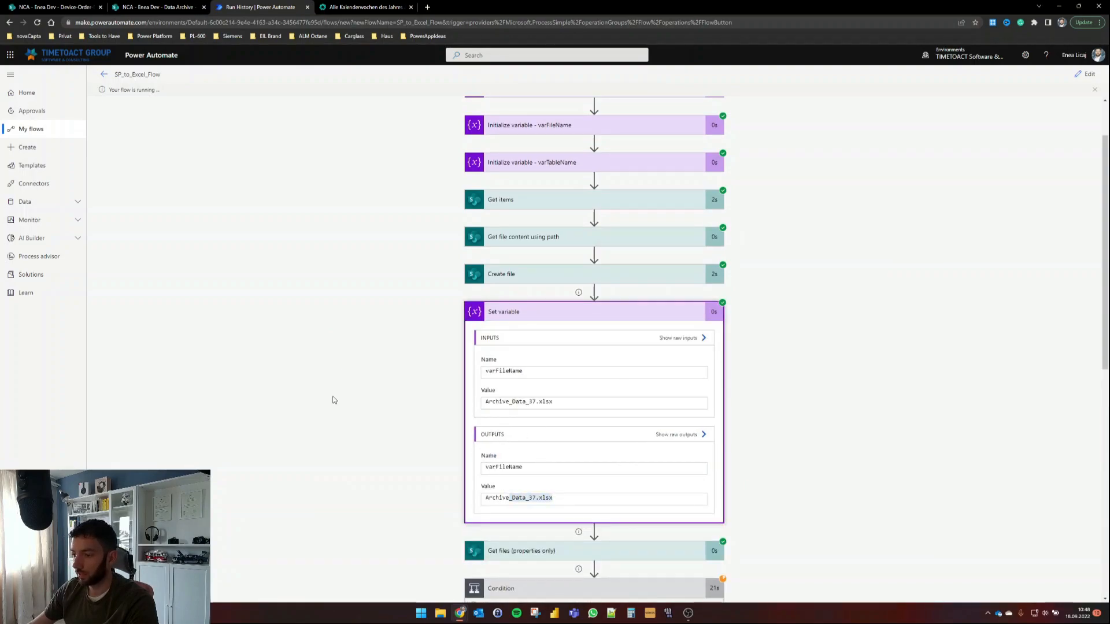
pyautogui.scroll(-11, 333, 398)
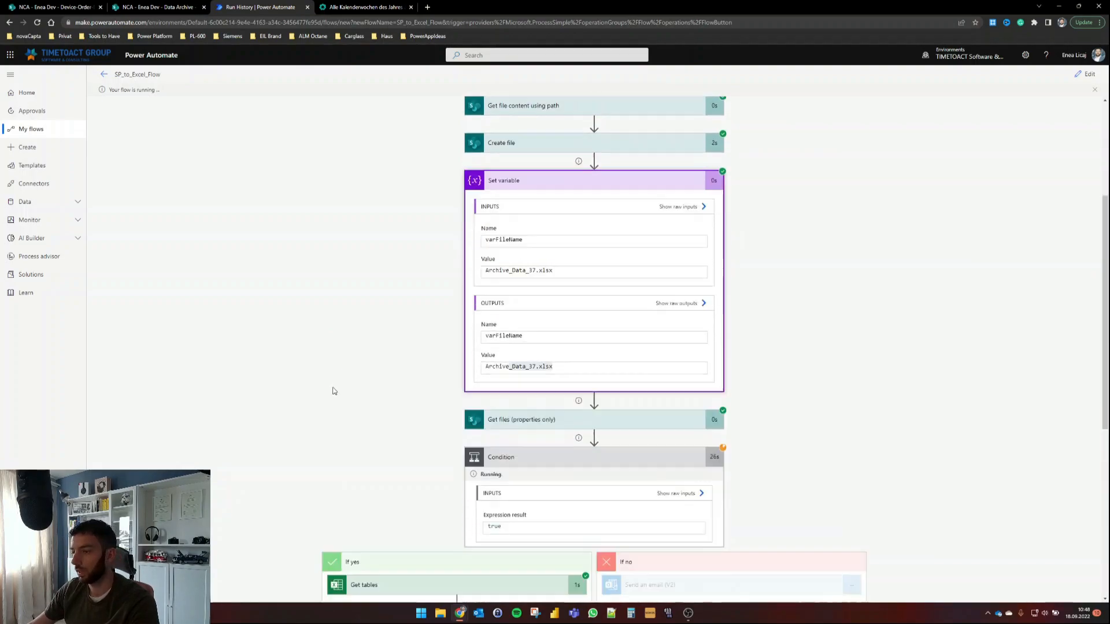
pyautogui.click(434, 503)
pyautogui.scroll(-1, 243, 481)
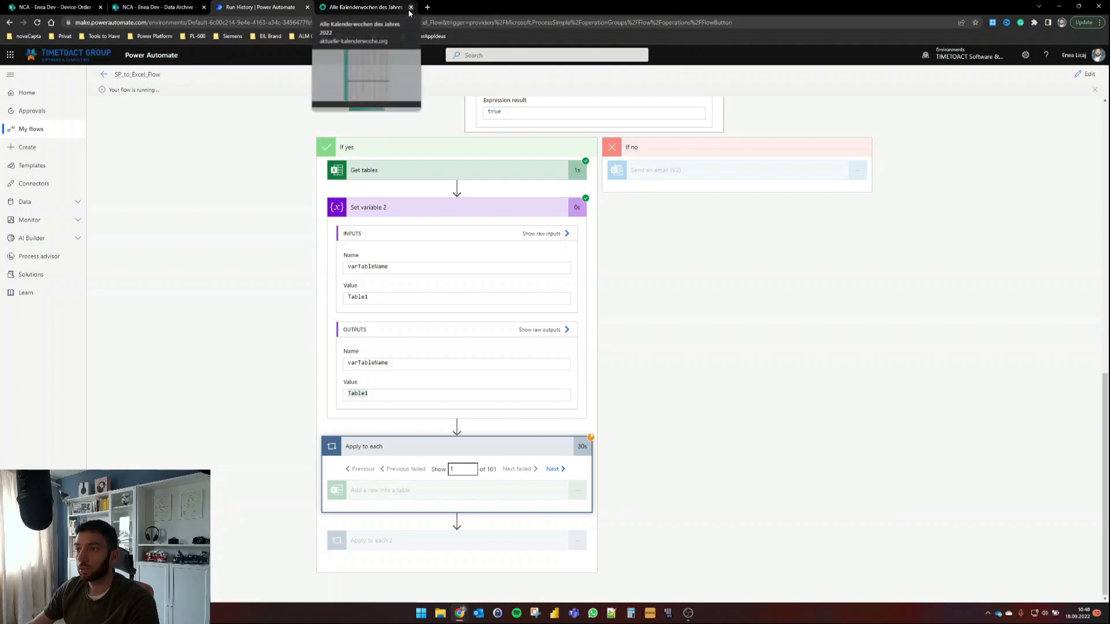
pyautogui.click(410, 7)
pyautogui.click(156, 7)
# Step: Open Archive_Data_37.xlsx in Excel Online and scroll through its growing device table
pyautogui.click(204, 184)
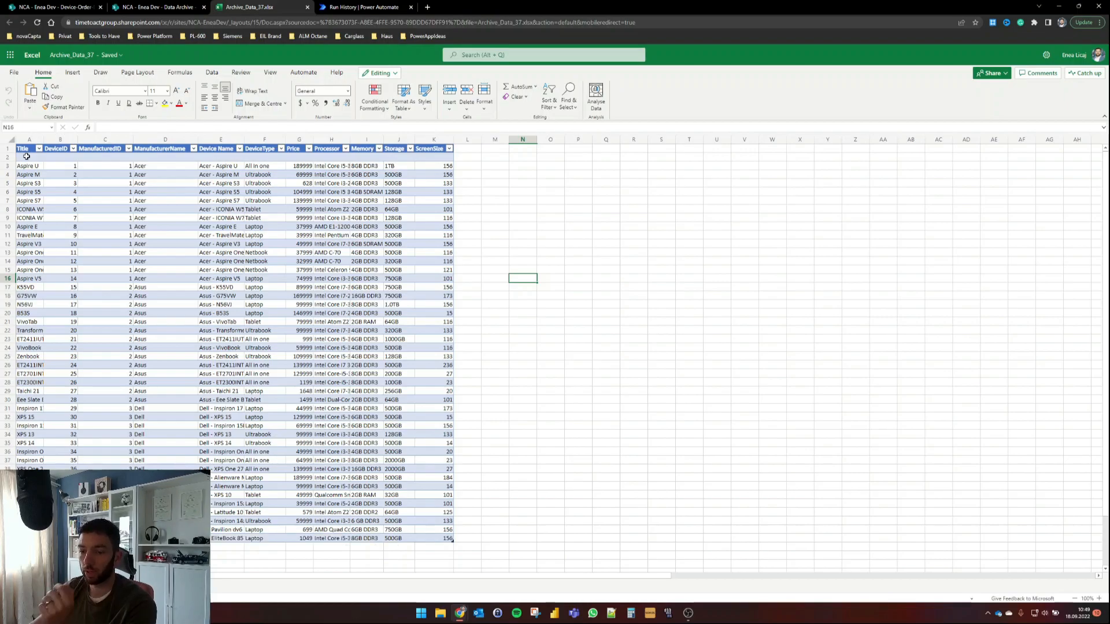
pyautogui.scroll(-5, 165, 362)
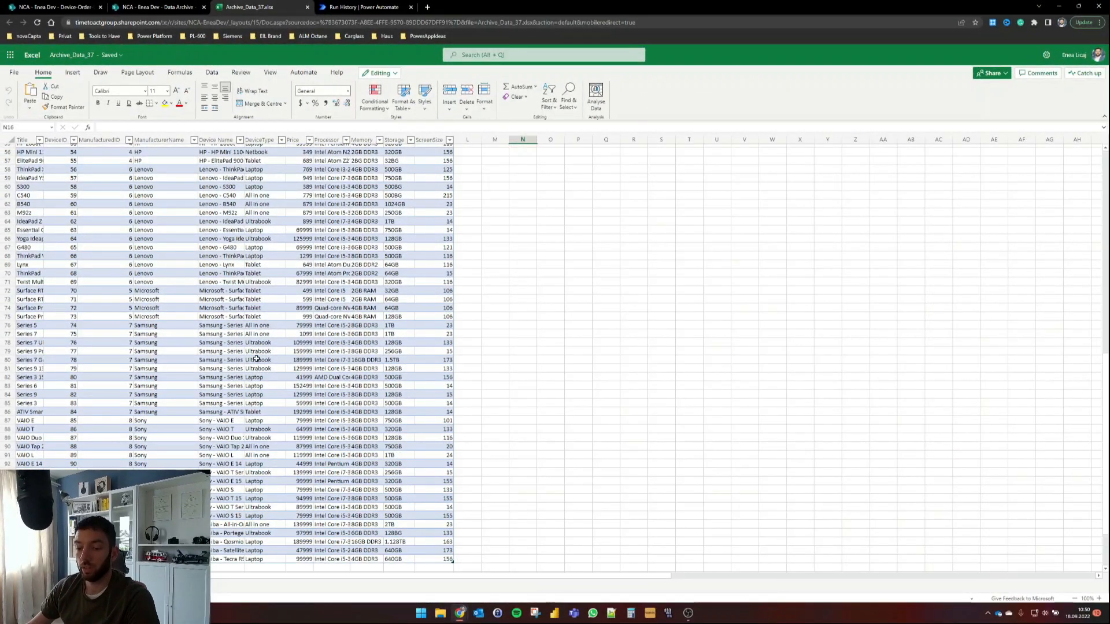
pyautogui.scroll(15, 239, 365)
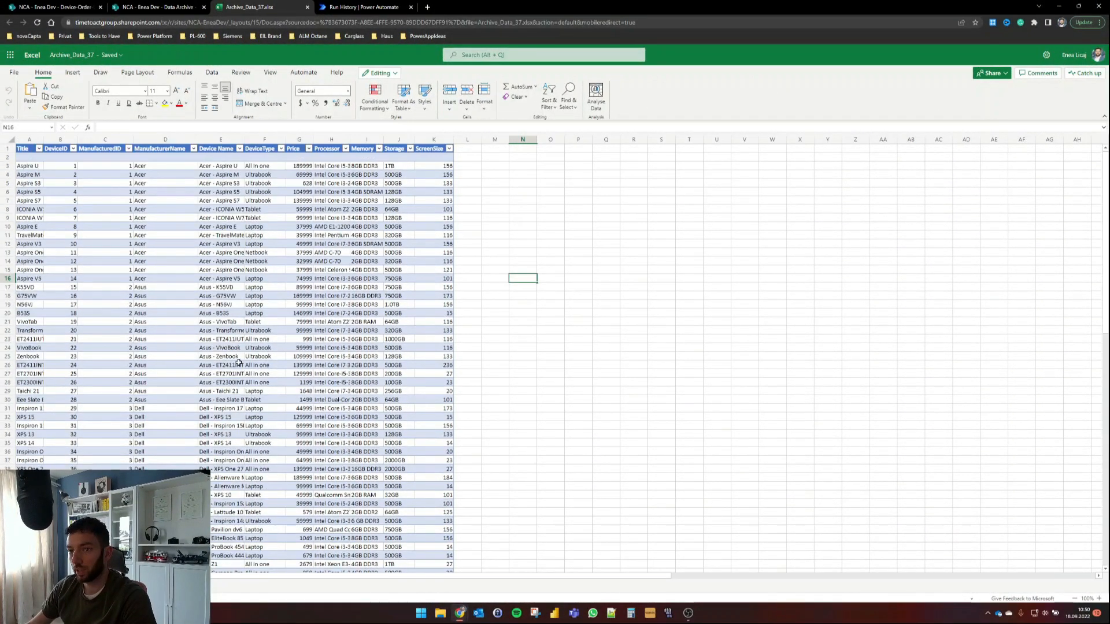
pyautogui.click(164, 8)
# Step: Confirm Apply to each finished and Apply to each 2 is deleting items, then view Device-Order-Data
pyautogui.click(348, 7)
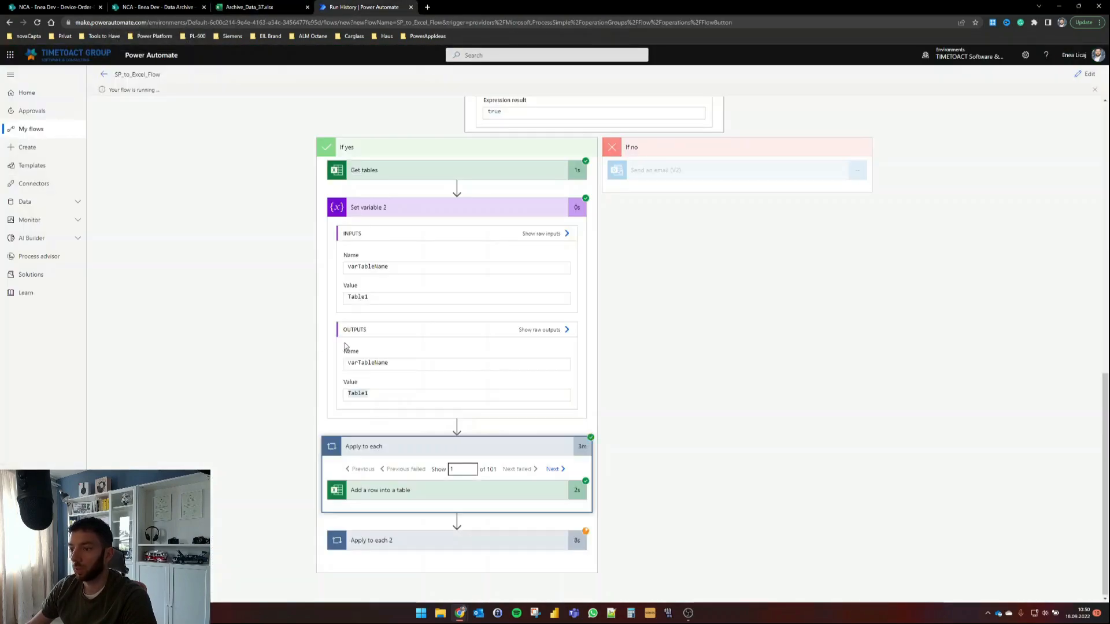
pyautogui.scroll(-1, 277, 399)
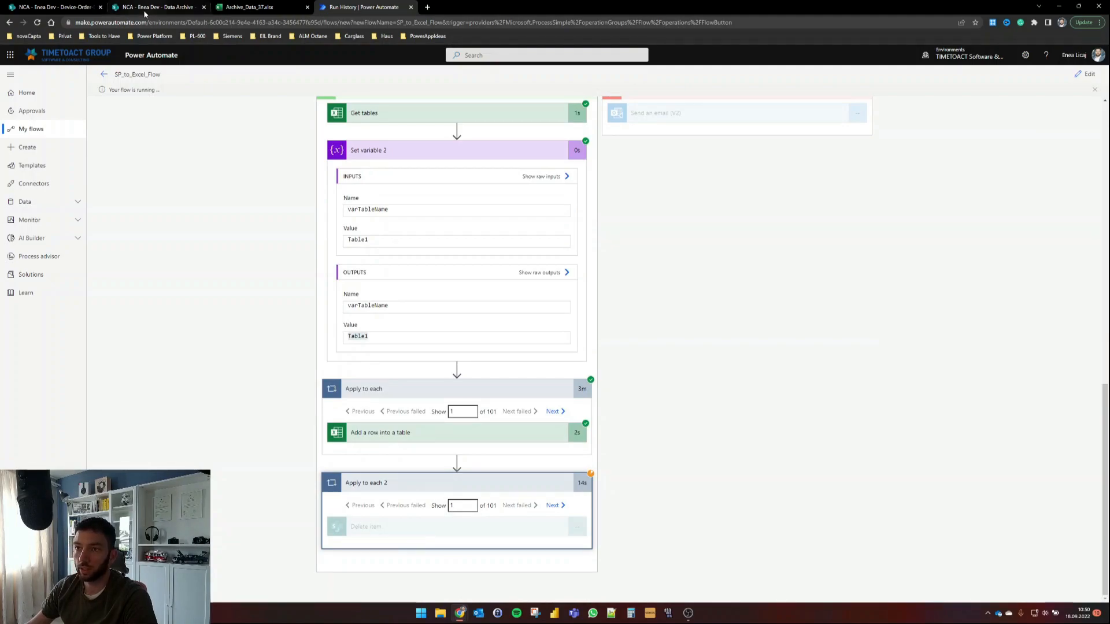
pyautogui.click(69, 12)
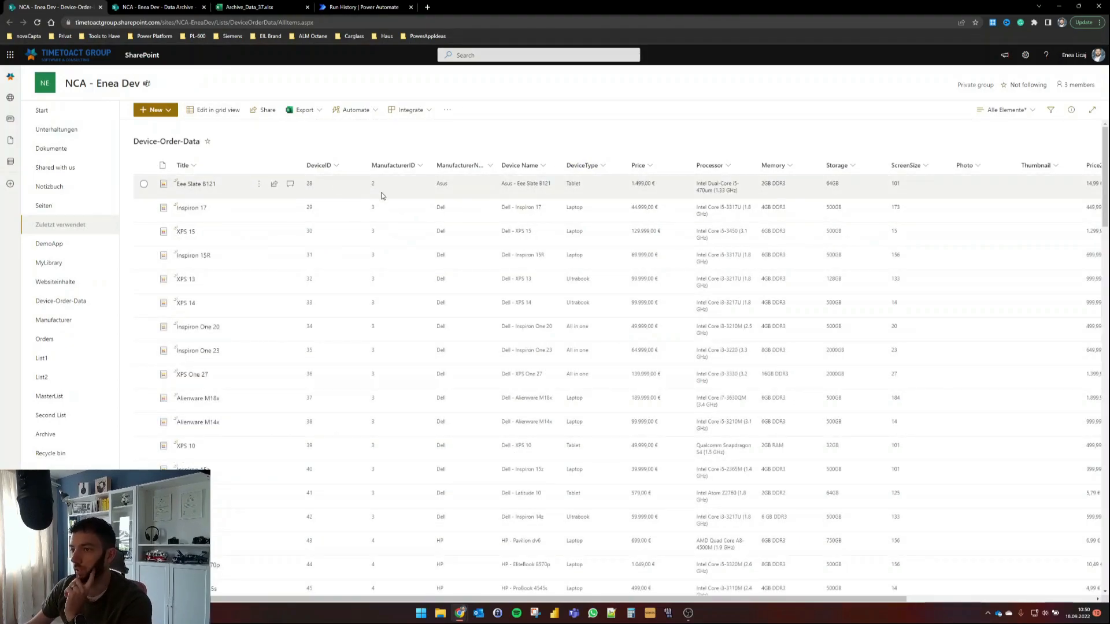
# Step: Select all Device-Order-Data items to see the count, then reload the list
pyautogui.click(144, 165)
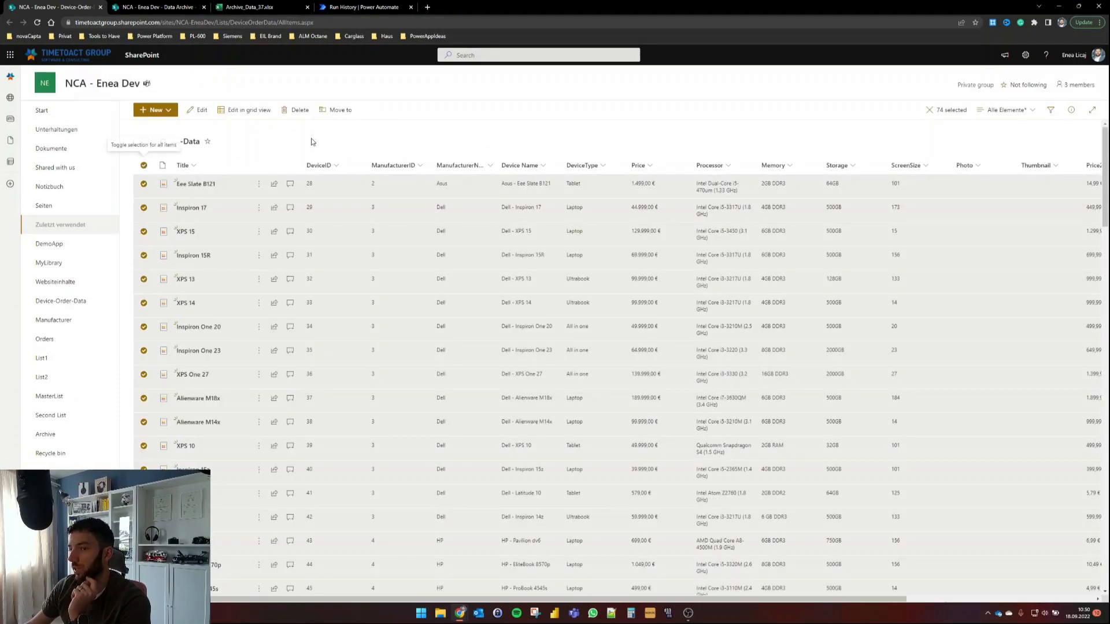
pyautogui.click(37, 22)
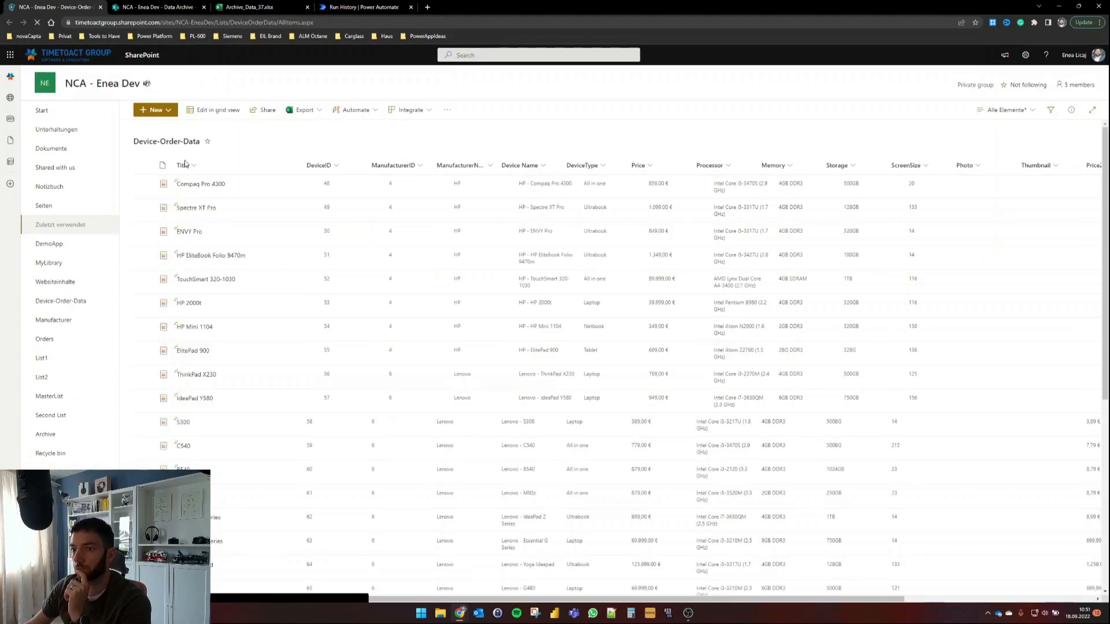